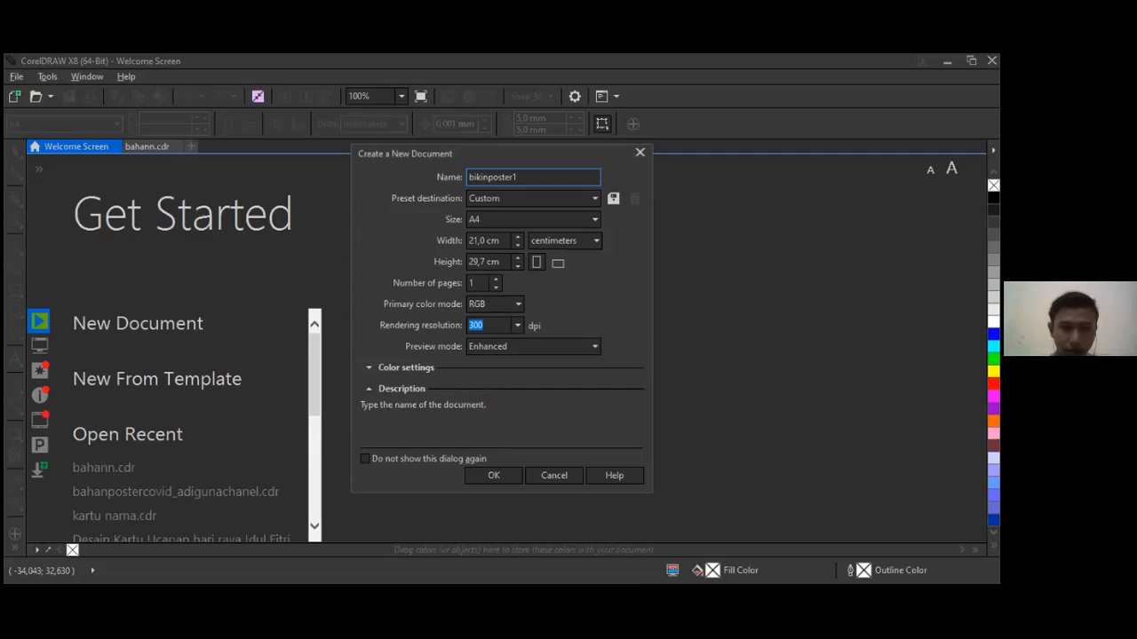
Step: Create the bikinposter1 document at A4 size, 210 x 297 mm, with RGB as primary color mode and 300 dpi resolution
{"action": "left_click", "coordinate": [510, 219]}
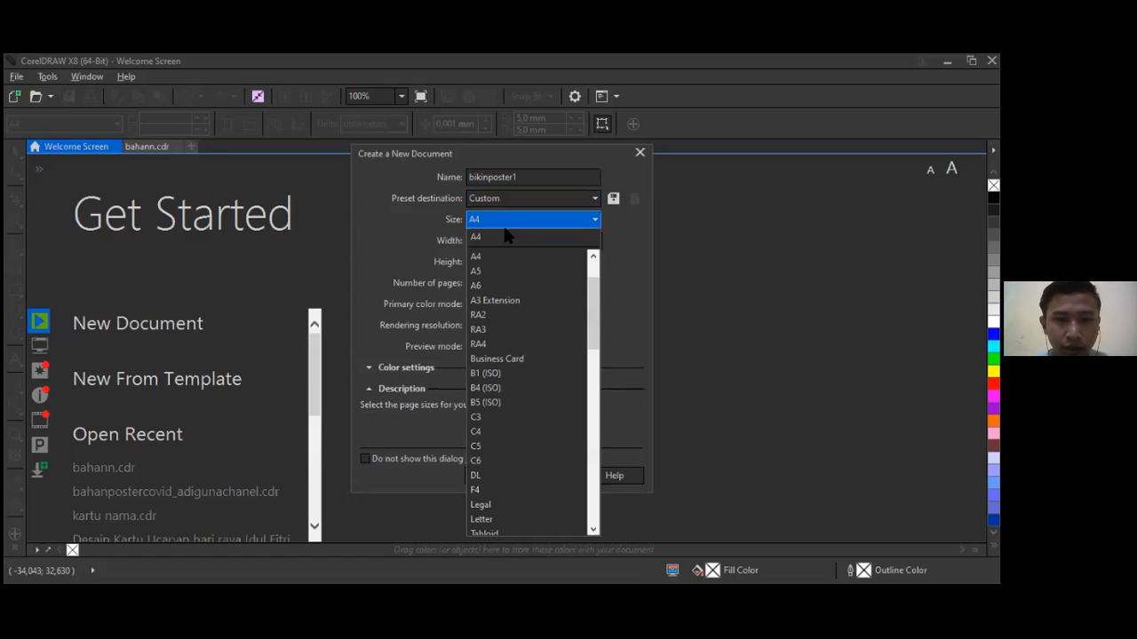
{"action": "left_click", "coordinate": [507, 237]}
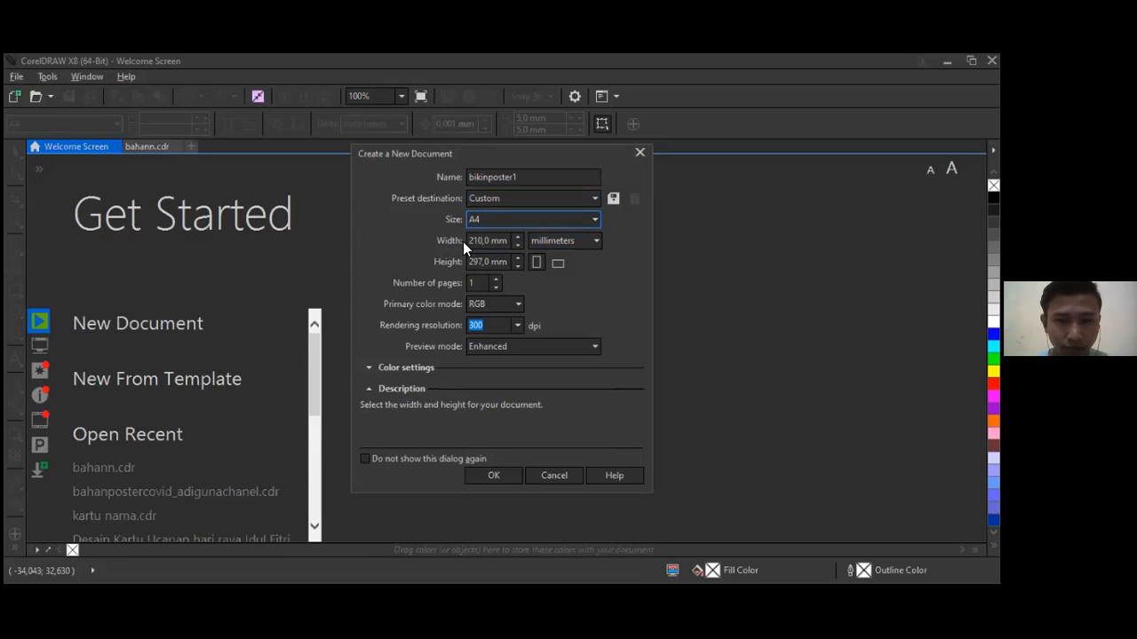
{"action": "left_click", "coordinate": [488, 306]}
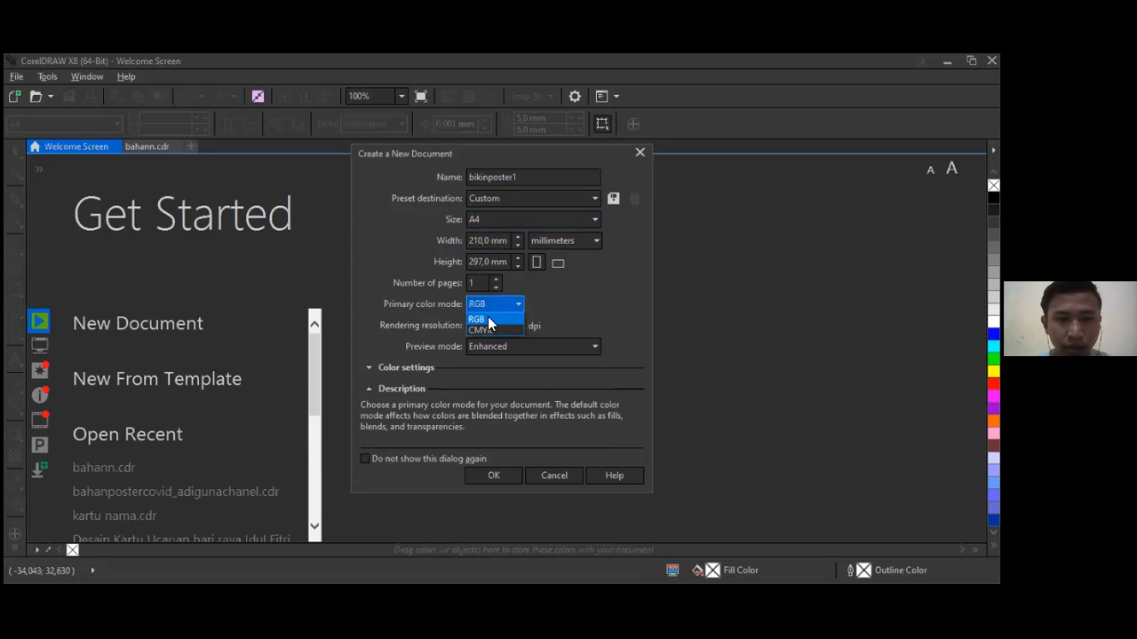
{"action": "left_click", "coordinate": [487, 306]}
{"action": "left_click", "coordinate": [487, 305]}
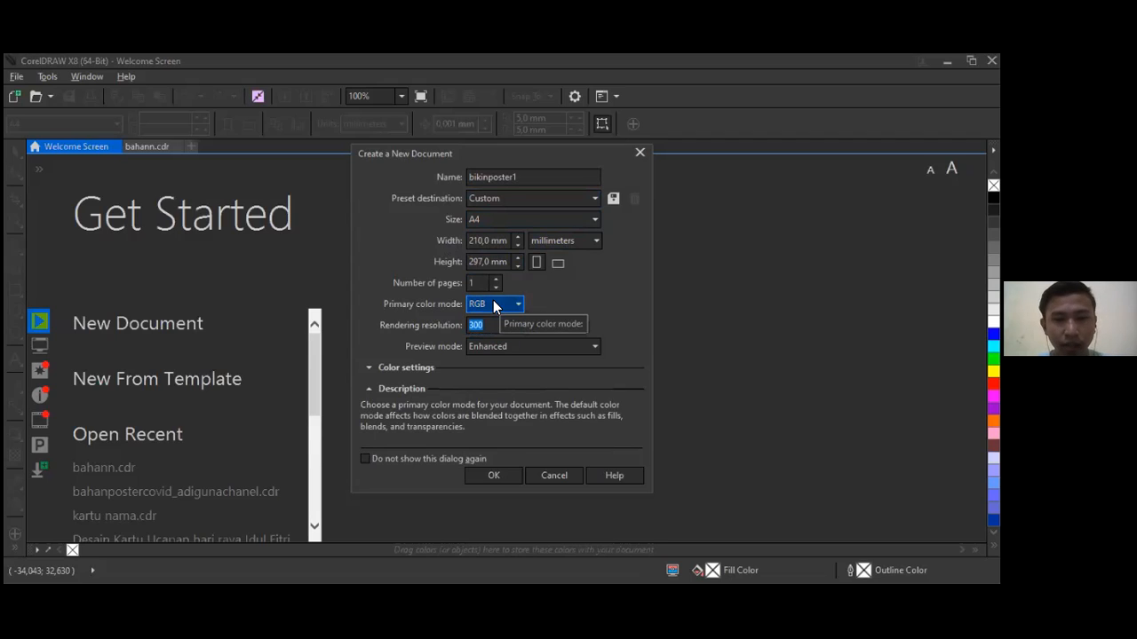
{"action": "left_click", "coordinate": [493, 304]}
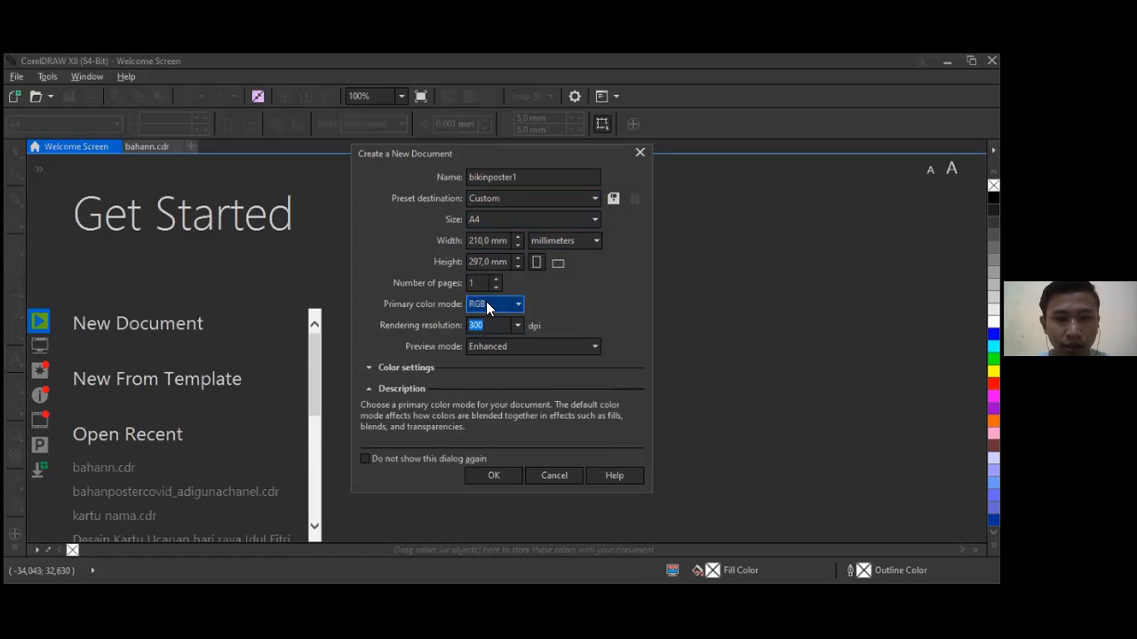
{"action": "left_click", "coordinate": [486, 477]}
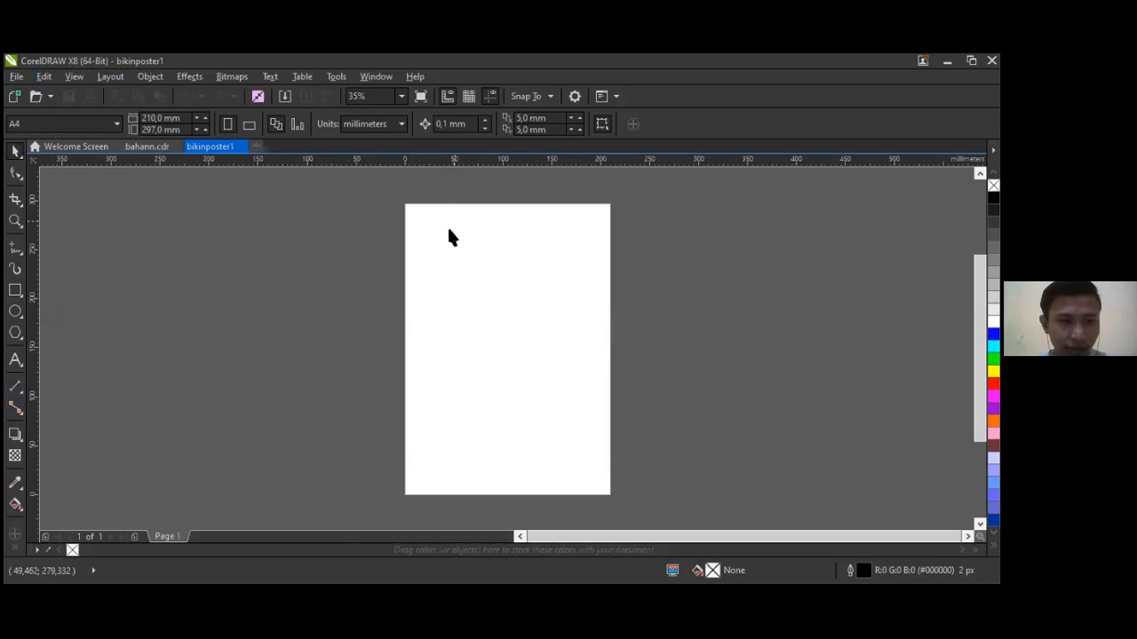
{"action": "key", "text": "F7"}
{"action": "key", "text": "space"}
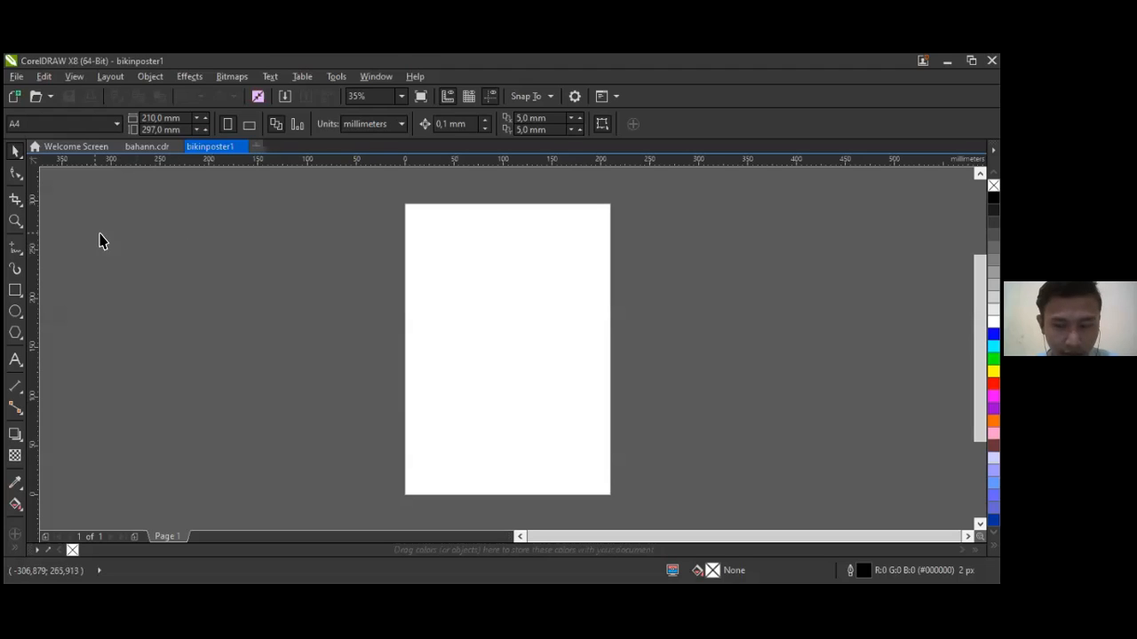
{"action": "left_click", "coordinate": [15, 290]}
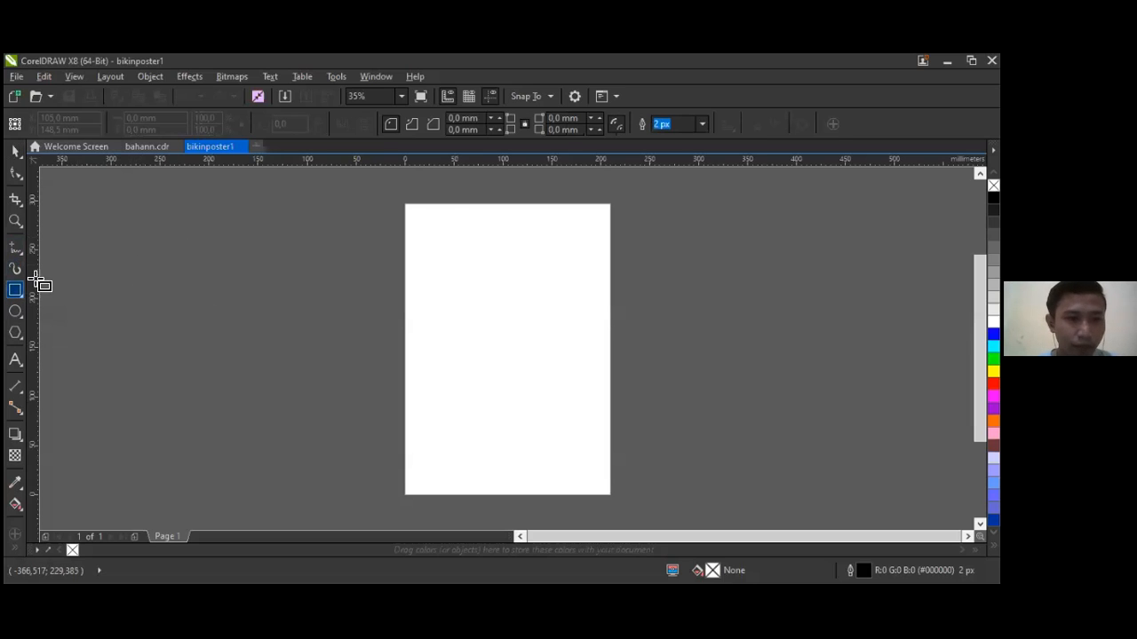
{"action": "left_click_drag", "start_coordinate": [405, 206], "coordinate": [433, 236]}
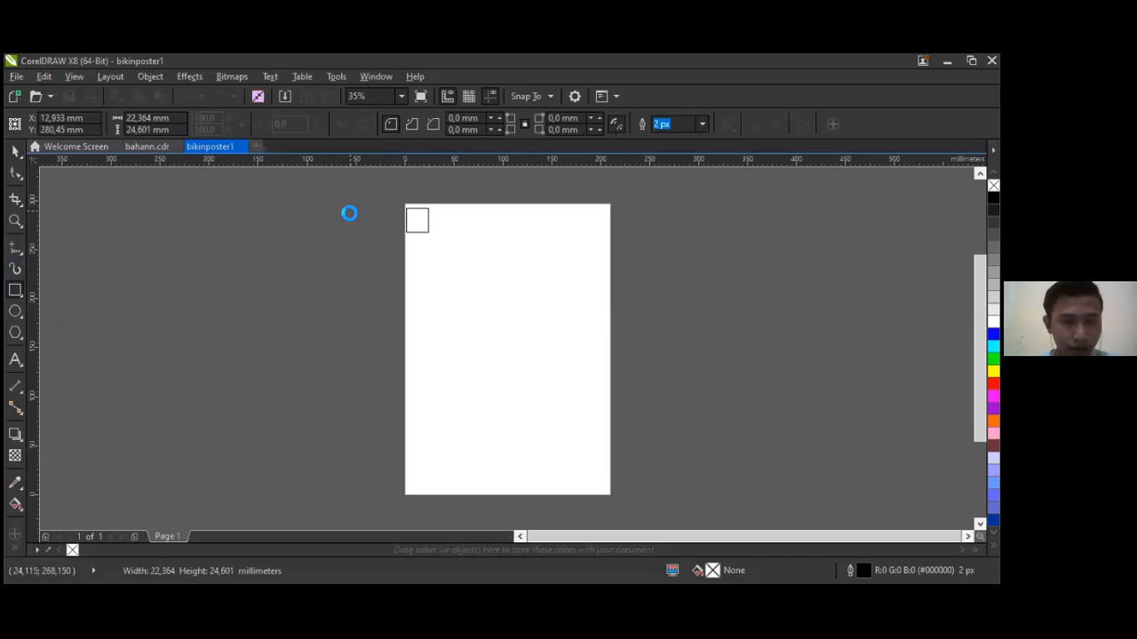
{"action": "key", "text": "ctrl+z"}
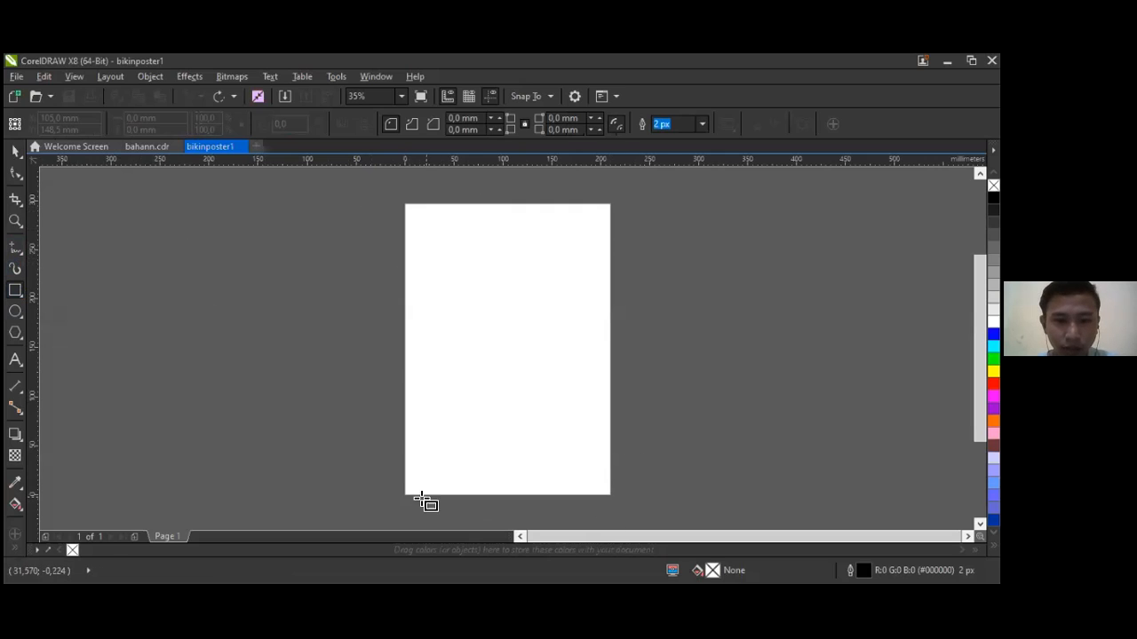
Step: Add a page-sized rectangle and apply a one-step inside contour with a 5 mm offset
{"action": "double_click", "coordinate": [15, 291]}
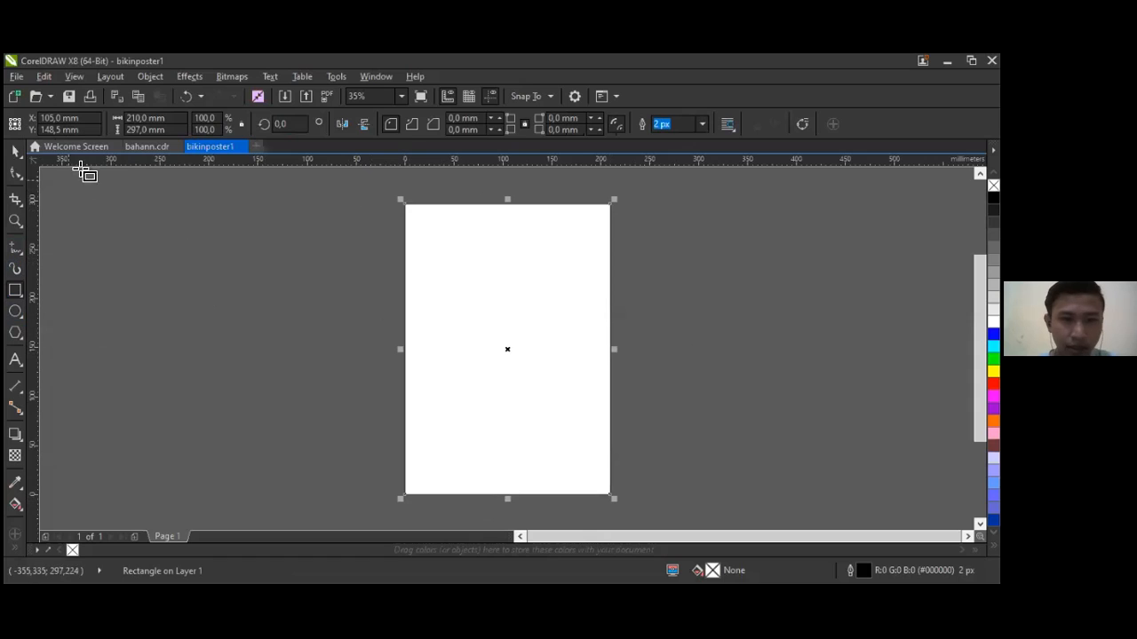
{"action": "left_click", "coordinate": [147, 77]}
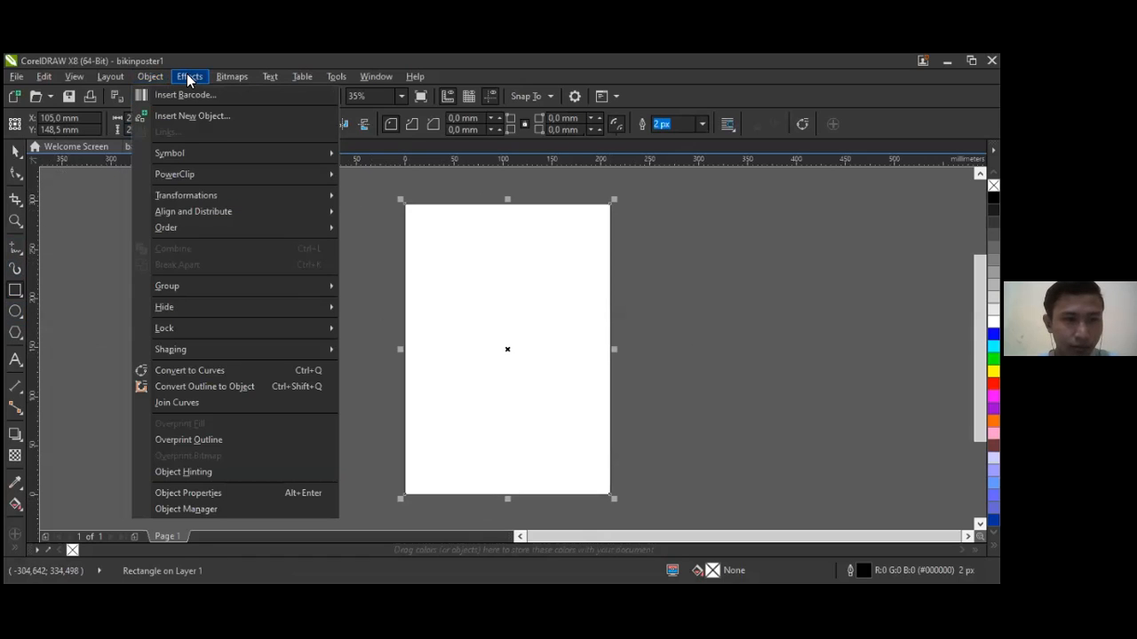
{"action": "mouse_move", "coordinate": [187, 77]}
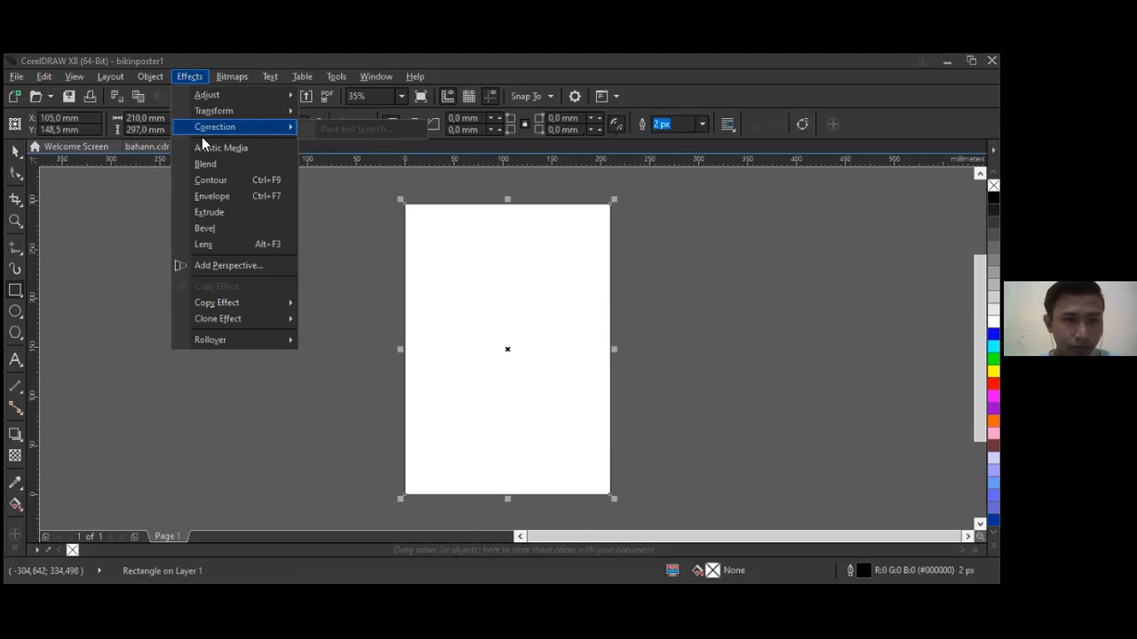
{"action": "left_click", "coordinate": [209, 180]}
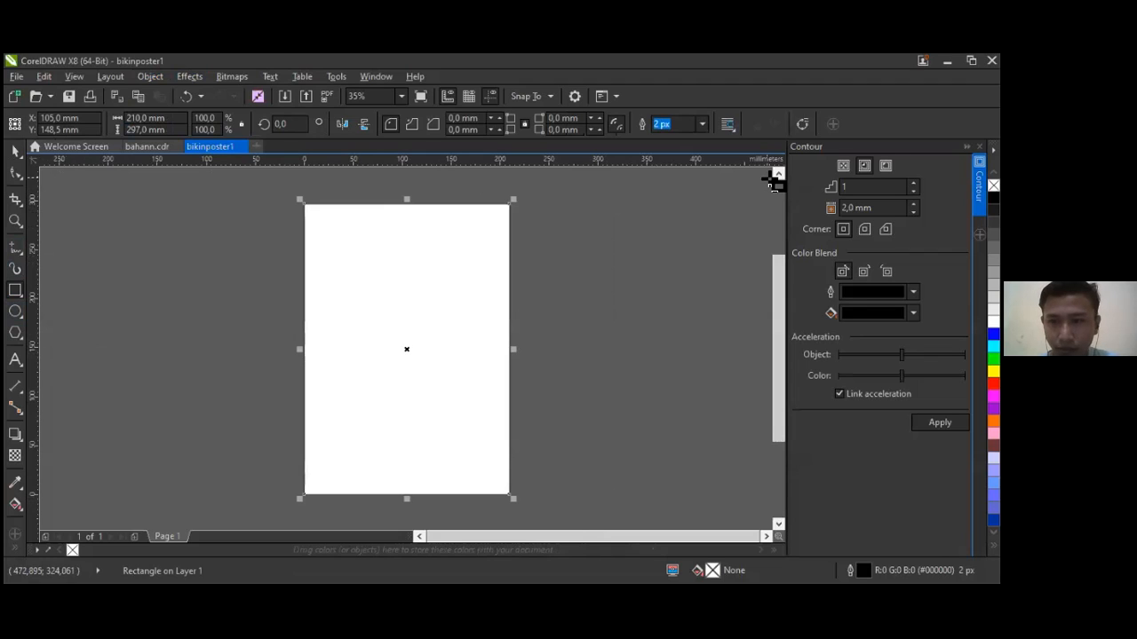
{"action": "left_click_drag", "start_coordinate": [874, 207], "coordinate": [830, 210]}
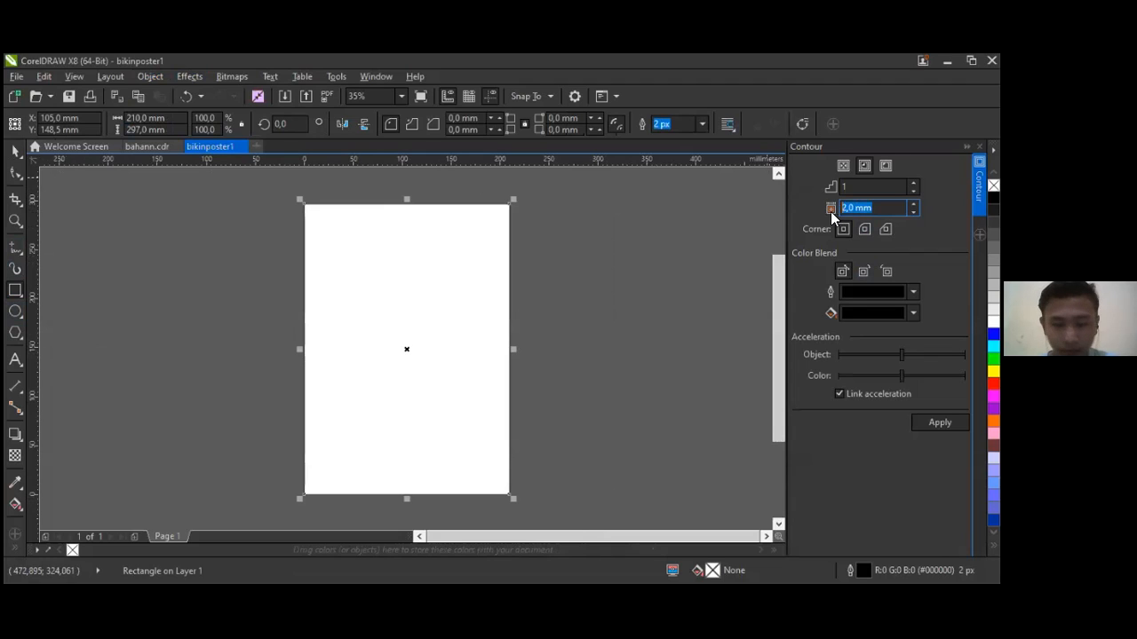
{"action": "type", "text": "5 mm"}
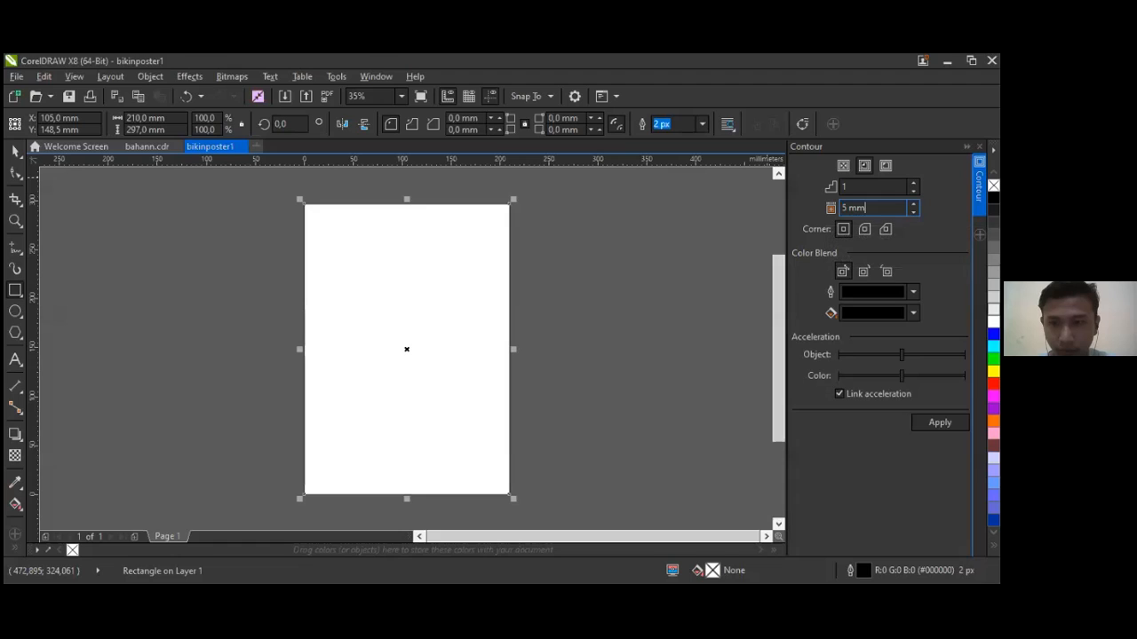
{"action": "key", "text": "Return"}
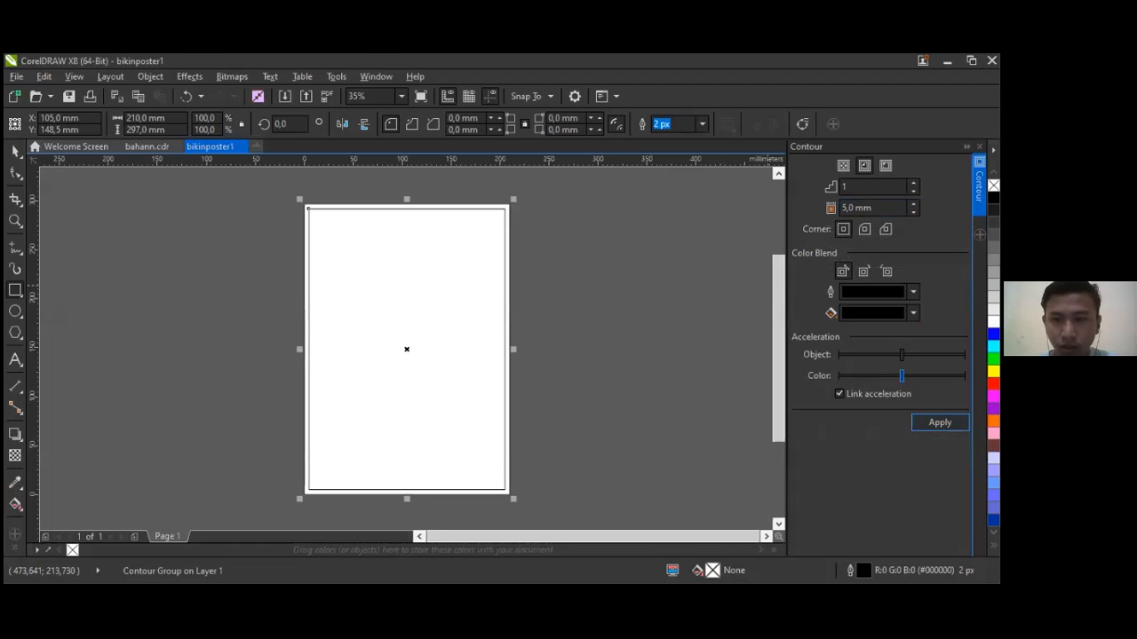
{"action": "left_click", "coordinate": [424, 215]}
{"action": "scroll", "coordinate": [425, 216], "scroll_direction": "up", "scroll_amount": 2}
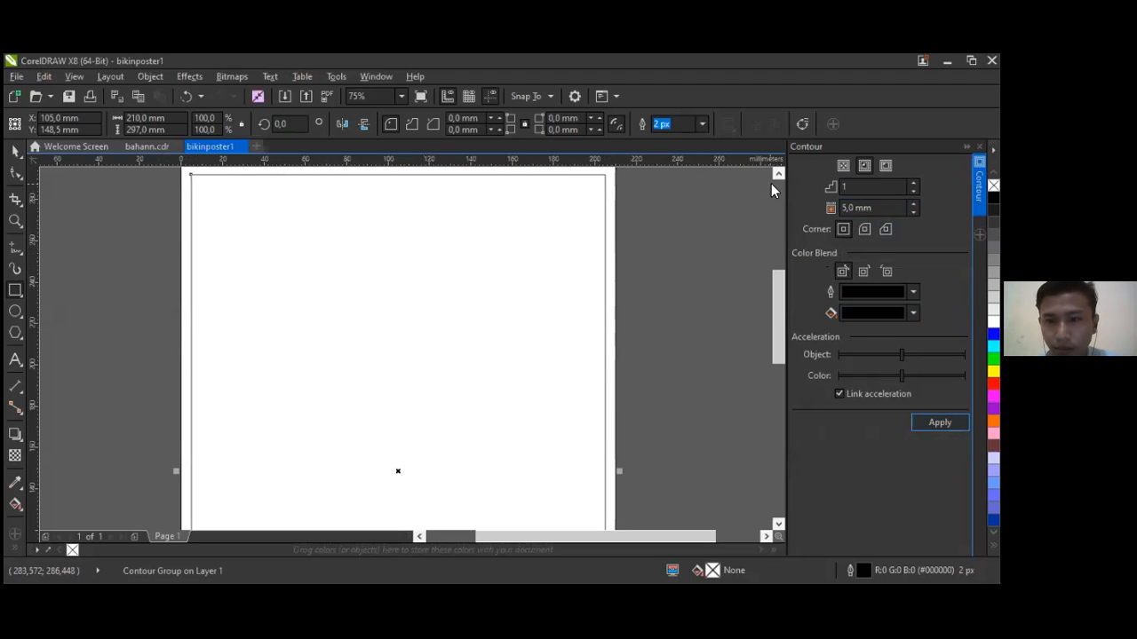
{"action": "left_click", "coordinate": [966, 146]}
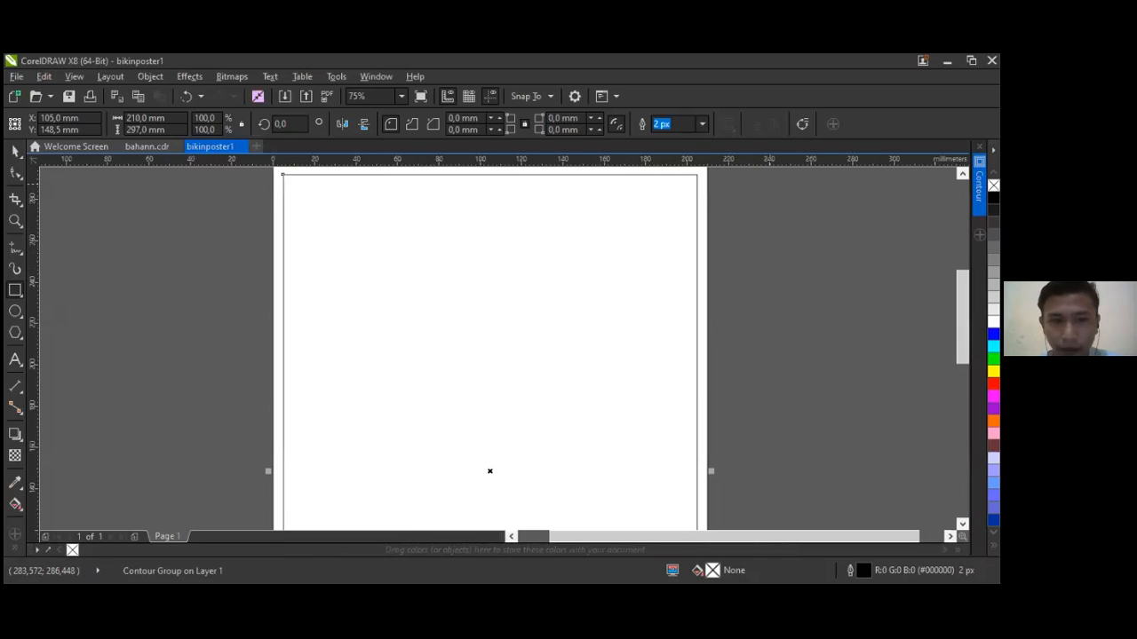
{"action": "scroll", "coordinate": [328, 255], "scroll_direction": "down", "scroll_amount": 2}
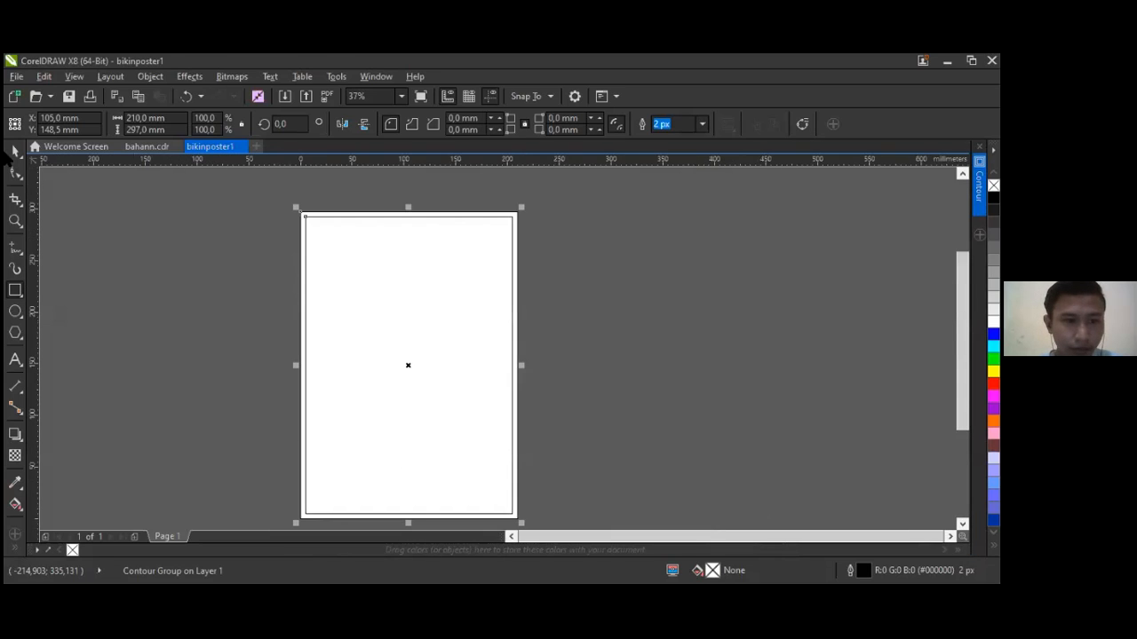
Step: Draw a closed four-sided band with 2-Point Line across the contour's top, 200 mm wide and about 80 mm high, with a slanted lower edge
{"action": "left_click", "coordinate": [15, 153]}
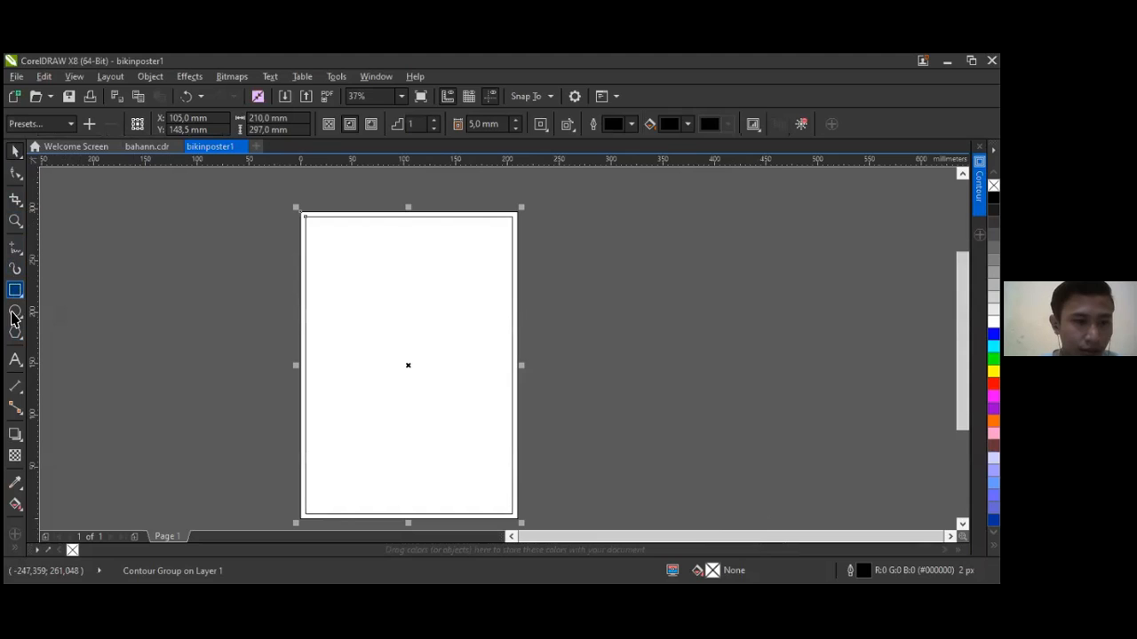
{"action": "left_click", "coordinate": [14, 252]}
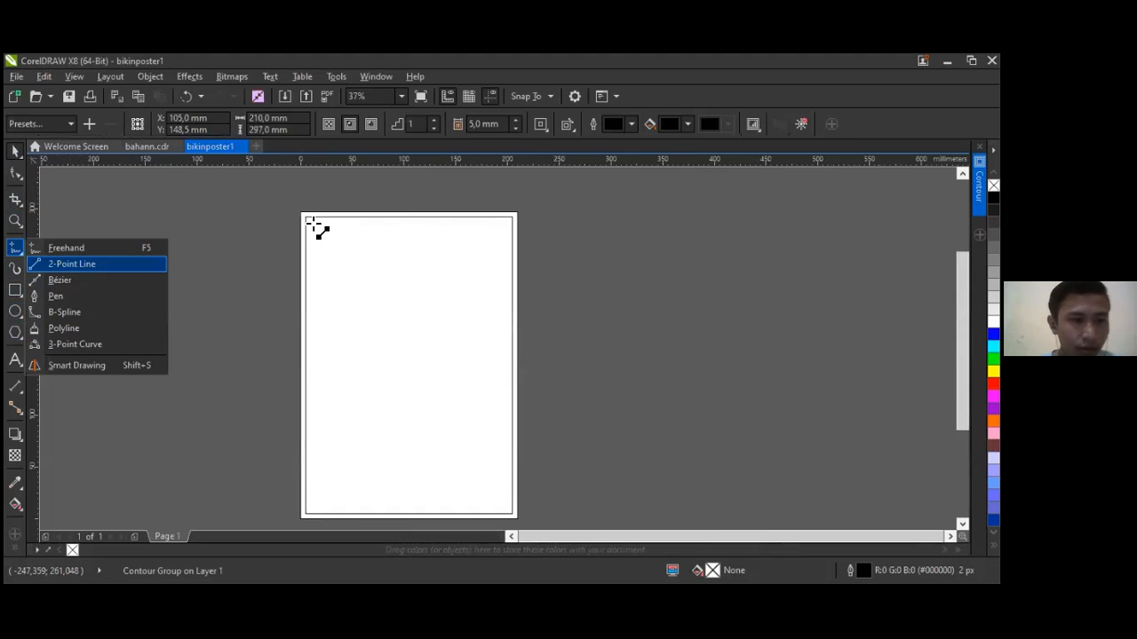
{"action": "left_click_drag", "start_coordinate": [306, 219], "coordinate": [303, 303]}
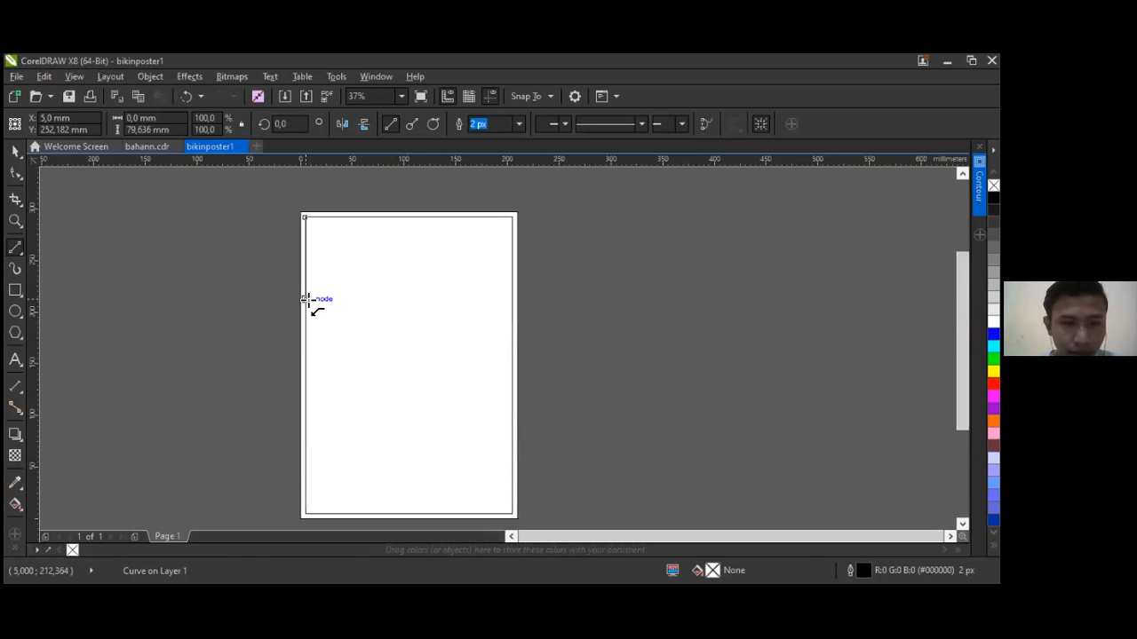
{"action": "left_click_drag", "start_coordinate": [472, 293], "coordinate": [513, 218]}
{"action": "left_click_drag", "start_coordinate": [390, 219], "coordinate": [305, 217]}
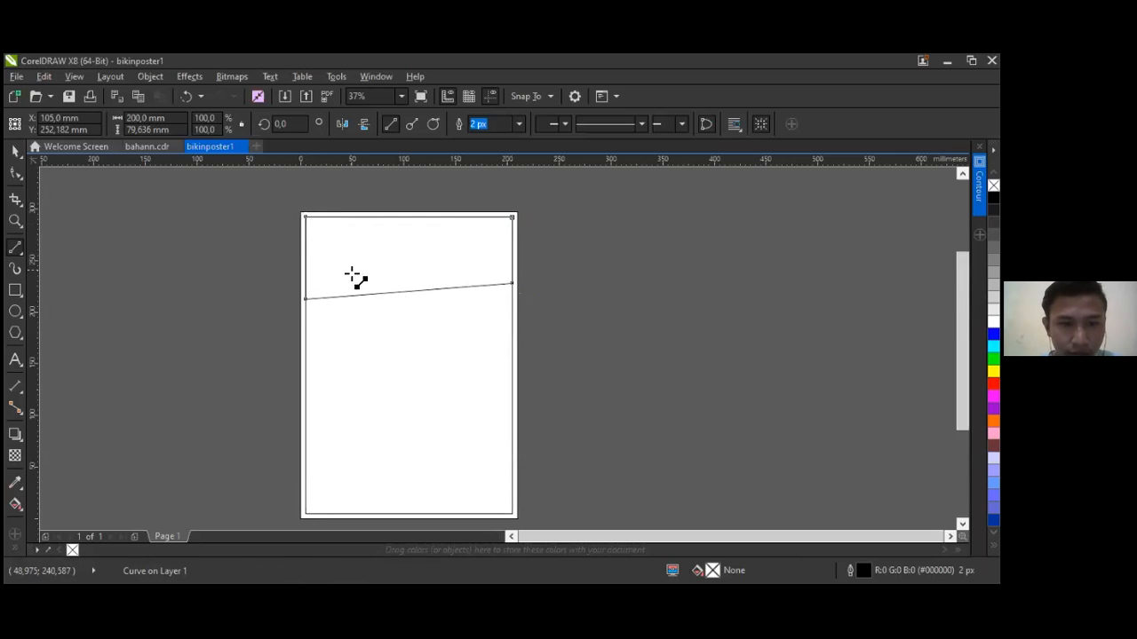
{"action": "key", "text": "space"}
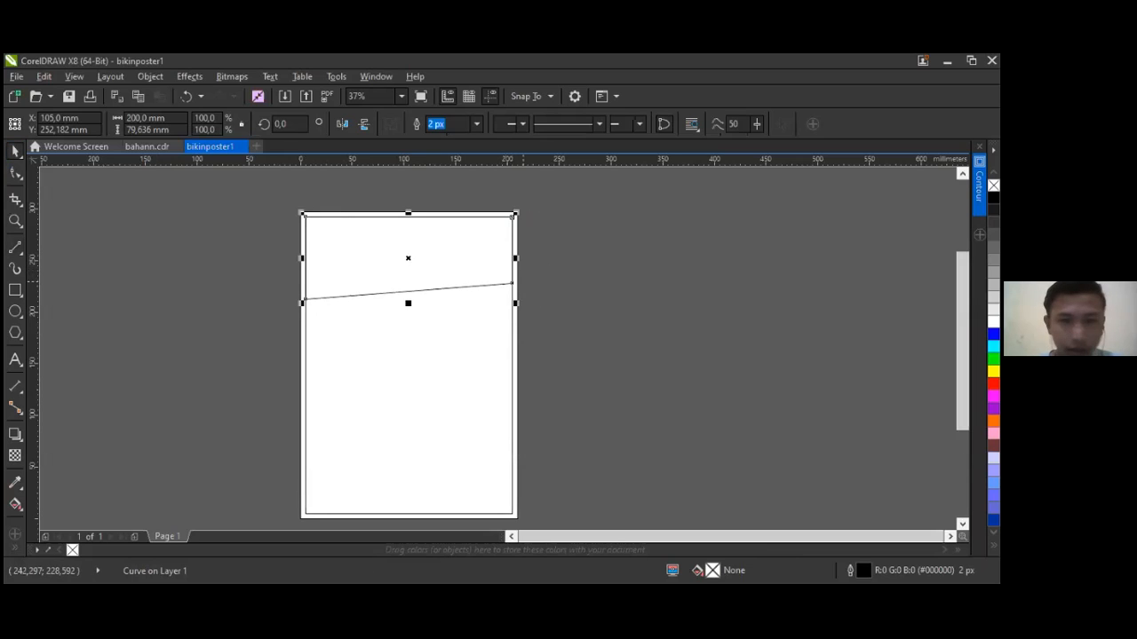
Step: Fill the slanted band with solid dark red #6B0D0D
{"action": "left_click", "coordinate": [993, 384]}
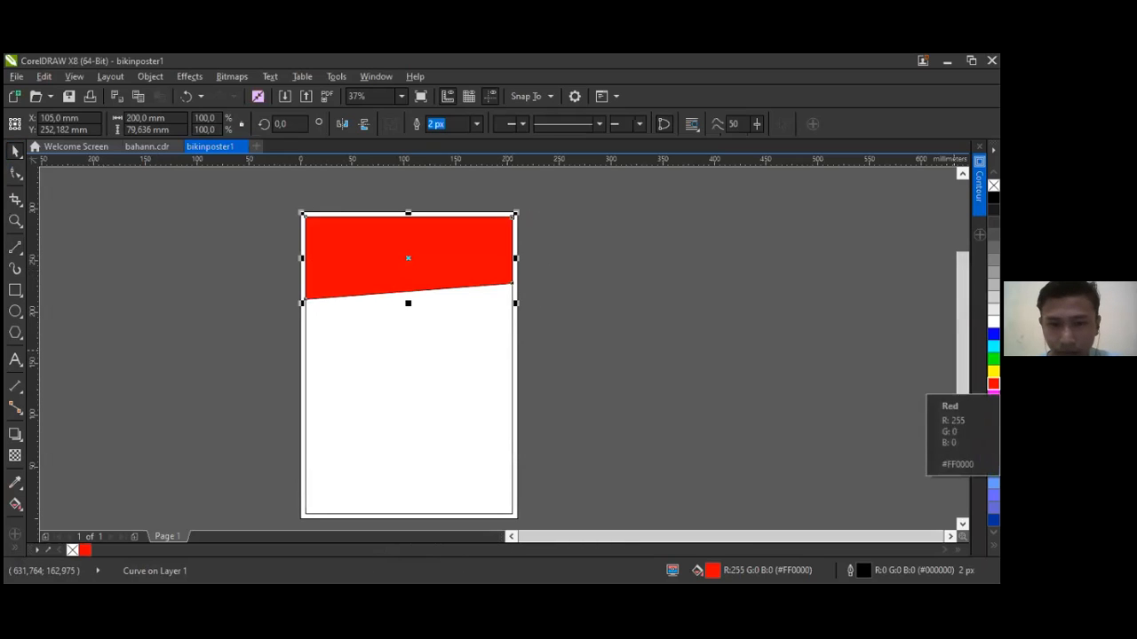
{"action": "double_click", "coordinate": [714, 571]}
{"action": "left_click", "coordinate": [388, 341]}
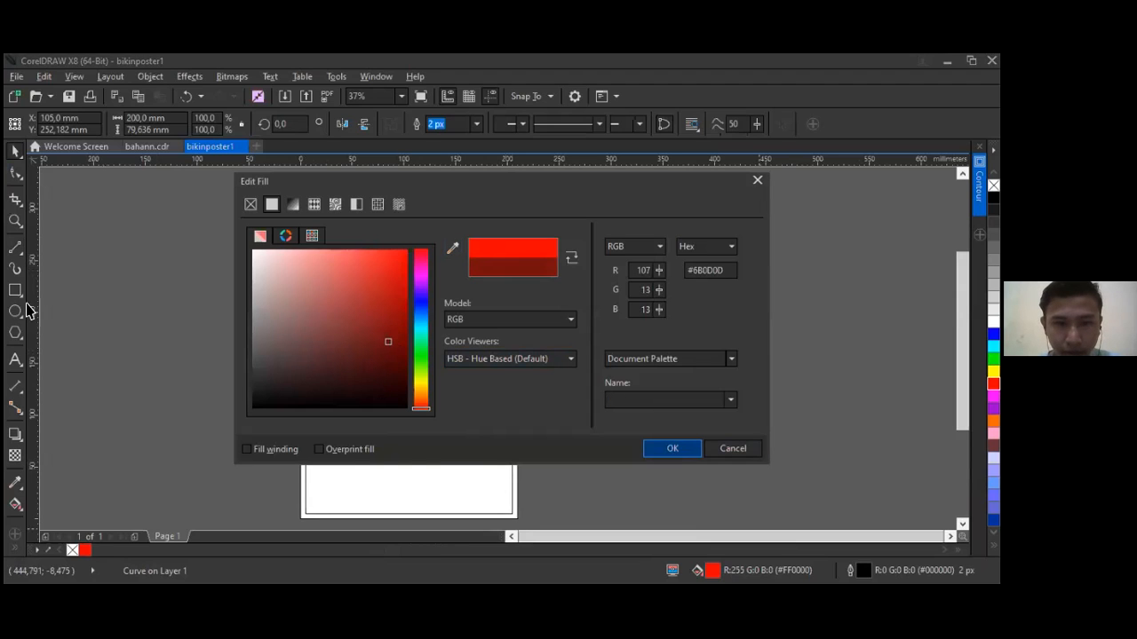
{"action": "left_click", "coordinate": [672, 449]}
Step: Duplicate the dark red band in place and fill the copy with black
{"action": "left_click", "coordinate": [345, 257]}
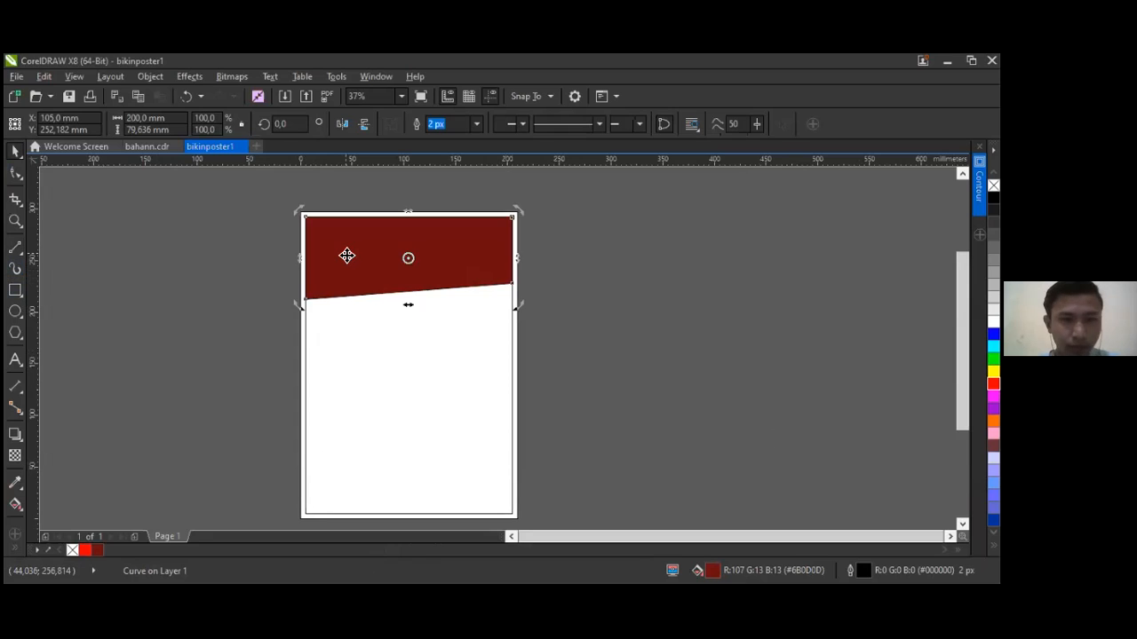
{"action": "left_click", "coordinate": [345, 258]}
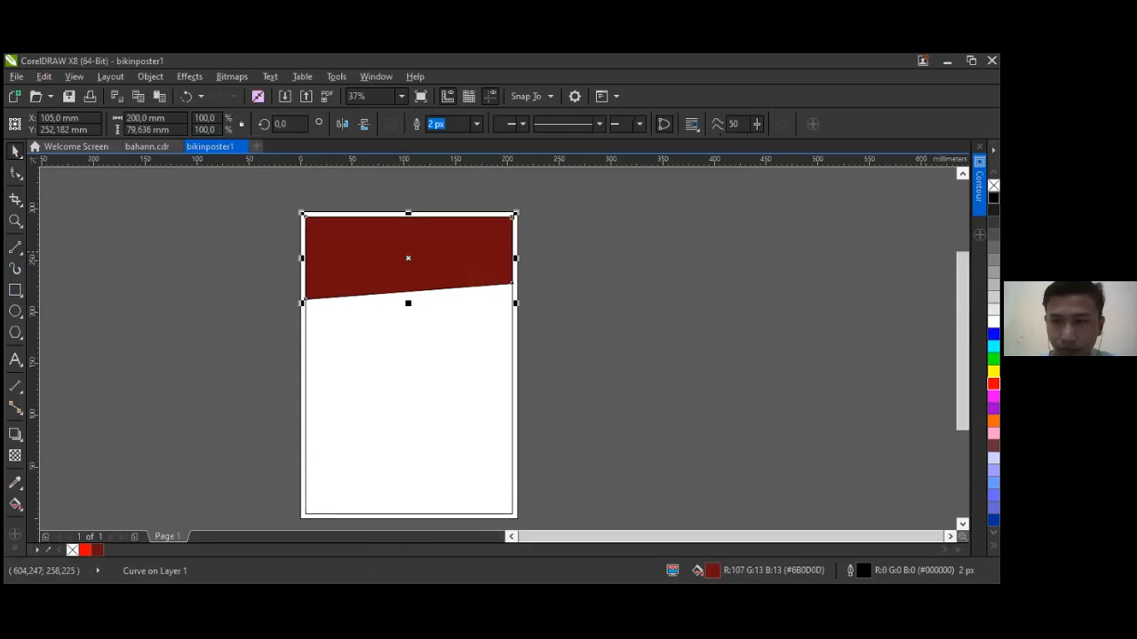
{"action": "left_click", "coordinate": [993, 198]}
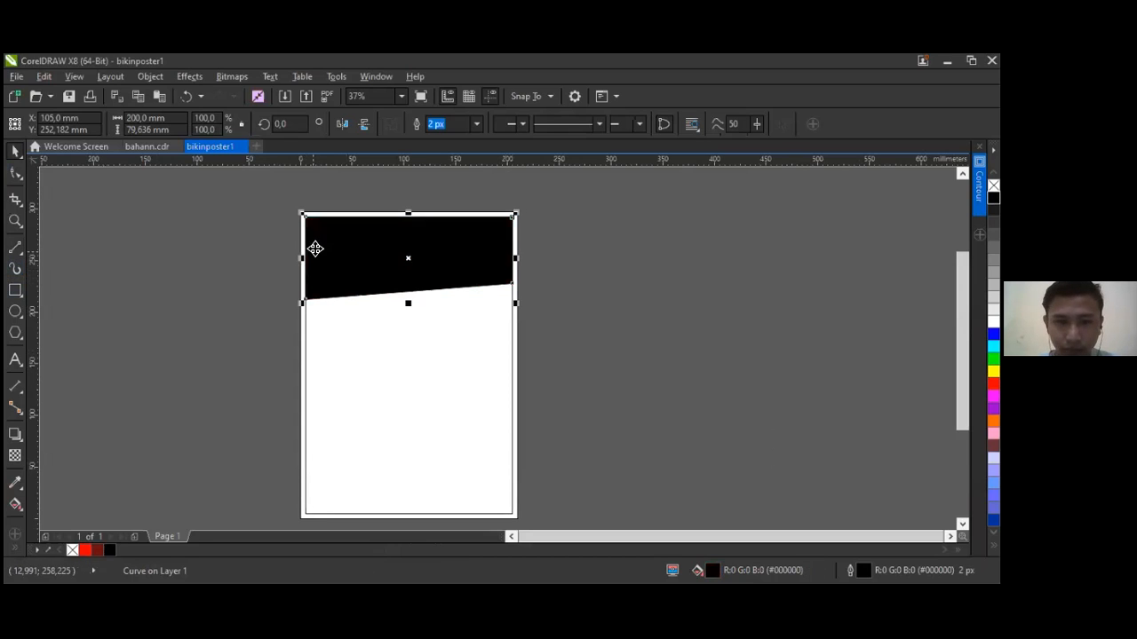
Step: Apply a linear transparency to the black copy, fading from opaque near its right edge to transparent near its left edge
{"action": "left_click", "coordinate": [15, 456]}
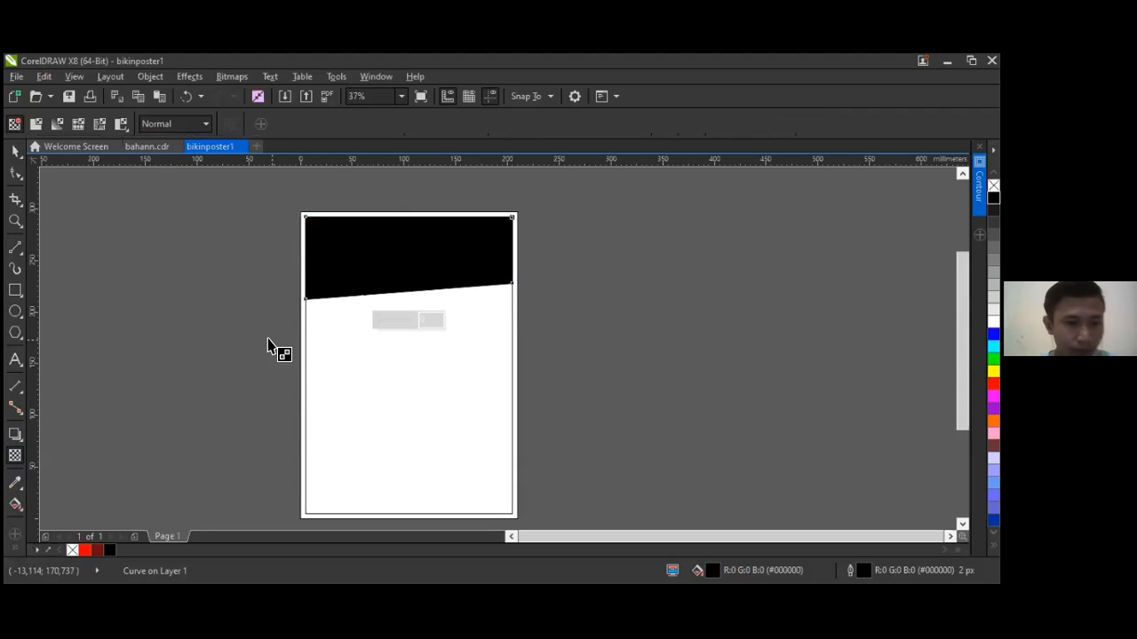
{"action": "left_click_drag", "start_coordinate": [408, 258], "coordinate": [265, 259]}
{"action": "left_click_drag", "start_coordinate": [408, 259], "coordinate": [500, 259]}
{"action": "left_click_drag", "start_coordinate": [264, 259], "coordinate": [279, 262]}
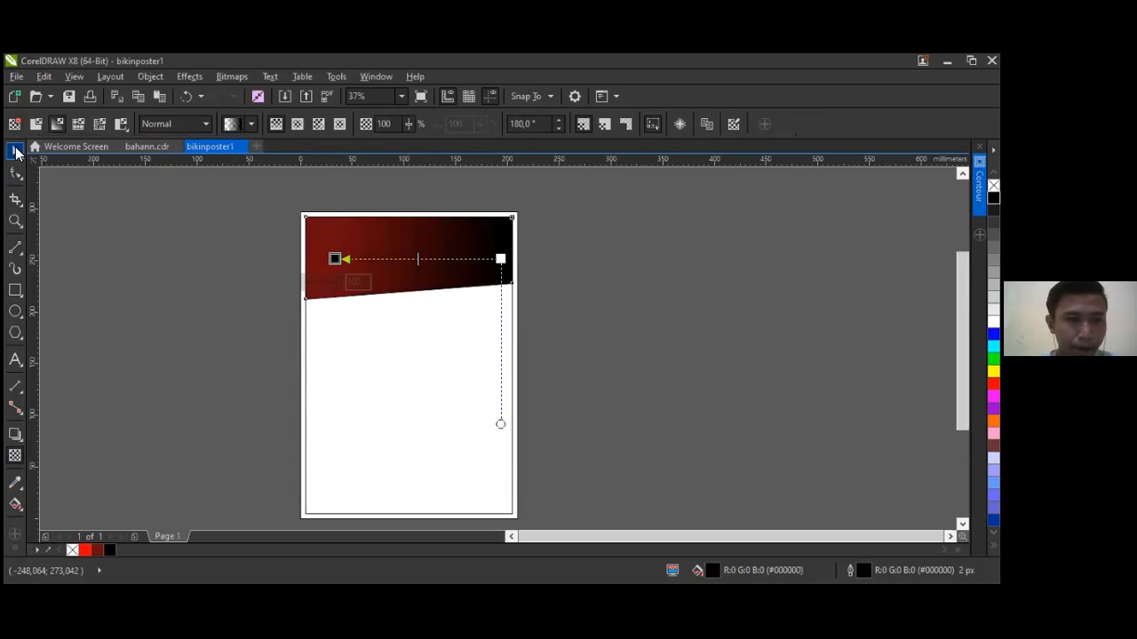
{"action": "key", "text": "space"}
Step: Narrow the black copy to the band's right half and move its lower-left node up onto the red band's slanted edge
{"action": "left_click_drag", "start_coordinate": [302, 259], "coordinate": [405, 257]}
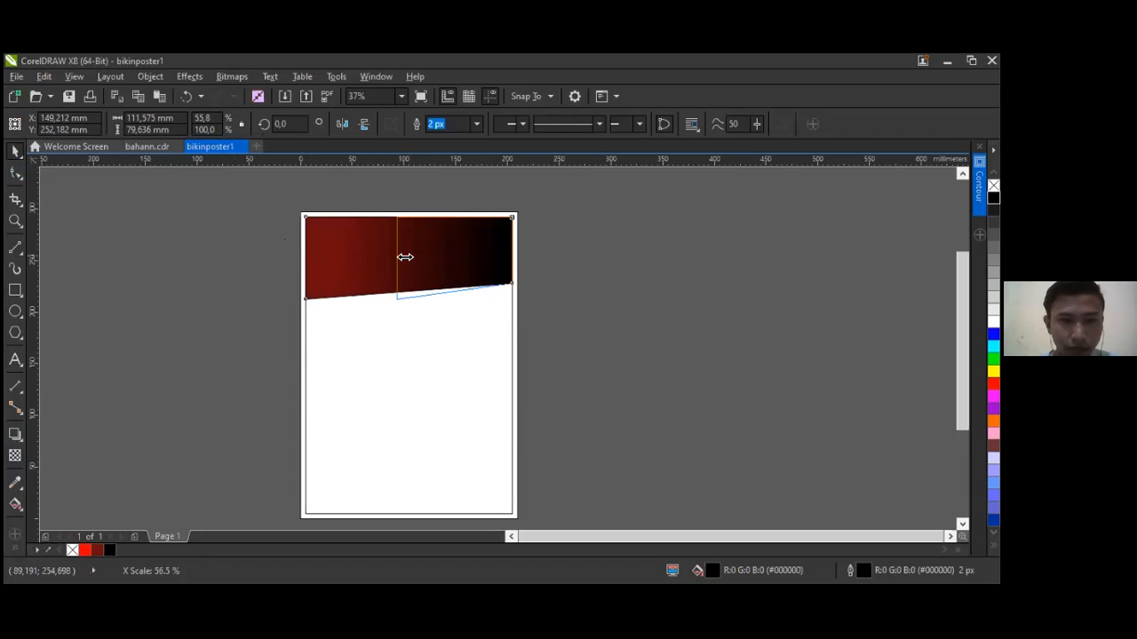
{"action": "left_click", "coordinate": [16, 175]}
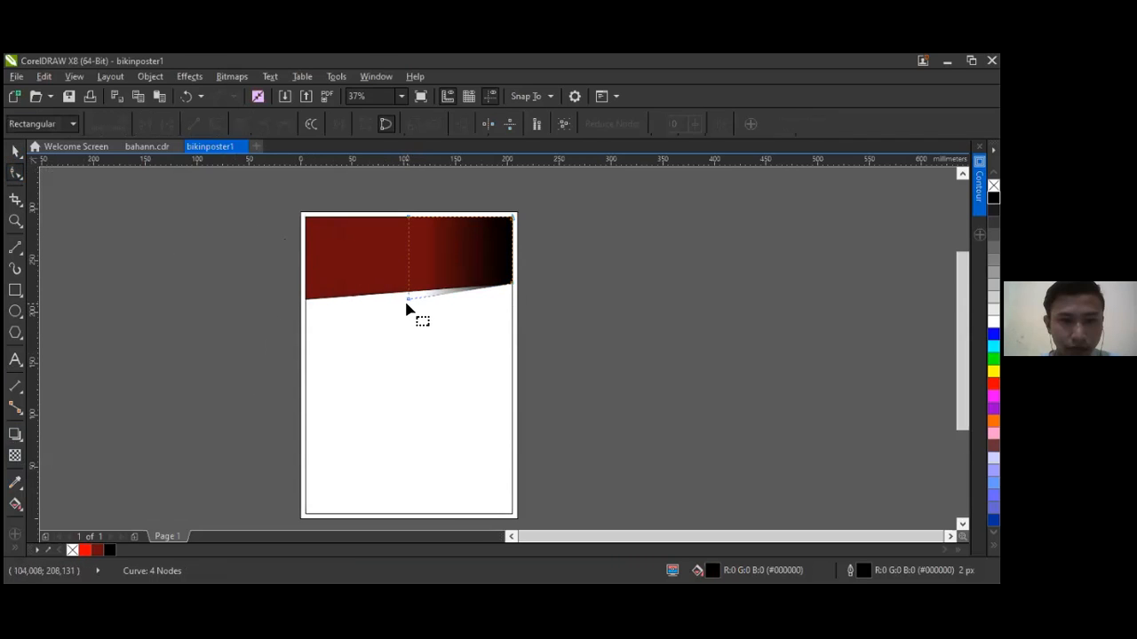
{"action": "scroll", "coordinate": [405, 308], "scroll_direction": "up", "scroll_amount": 2}
{"action": "left_click", "coordinate": [412, 295]}
{"action": "left_click_drag", "start_coordinate": [411, 295], "coordinate": [413, 280]}
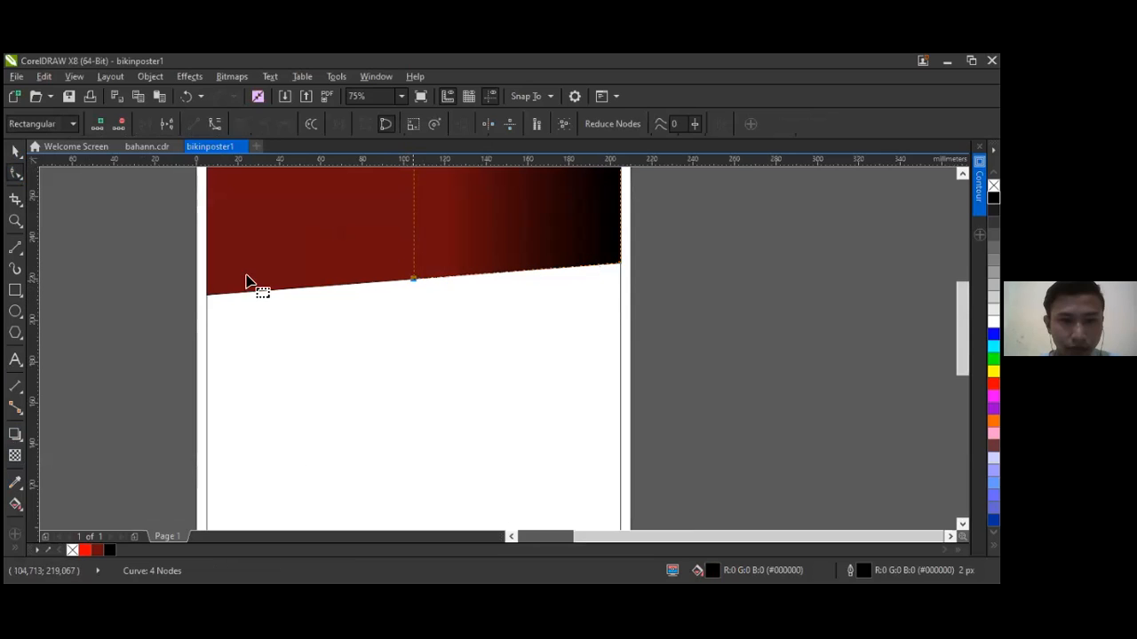
{"action": "left_click", "coordinate": [17, 153]}
{"action": "scroll", "coordinate": [387, 341], "scroll_direction": "down", "scroll_amount": 2}
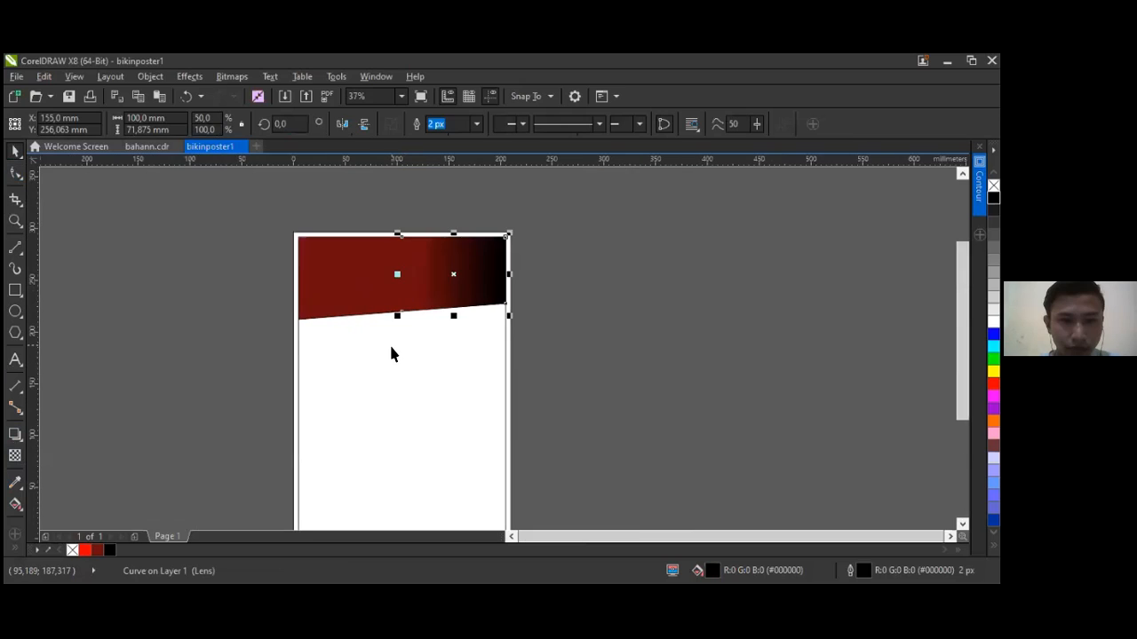
{"action": "left_click", "coordinate": [742, 364]}
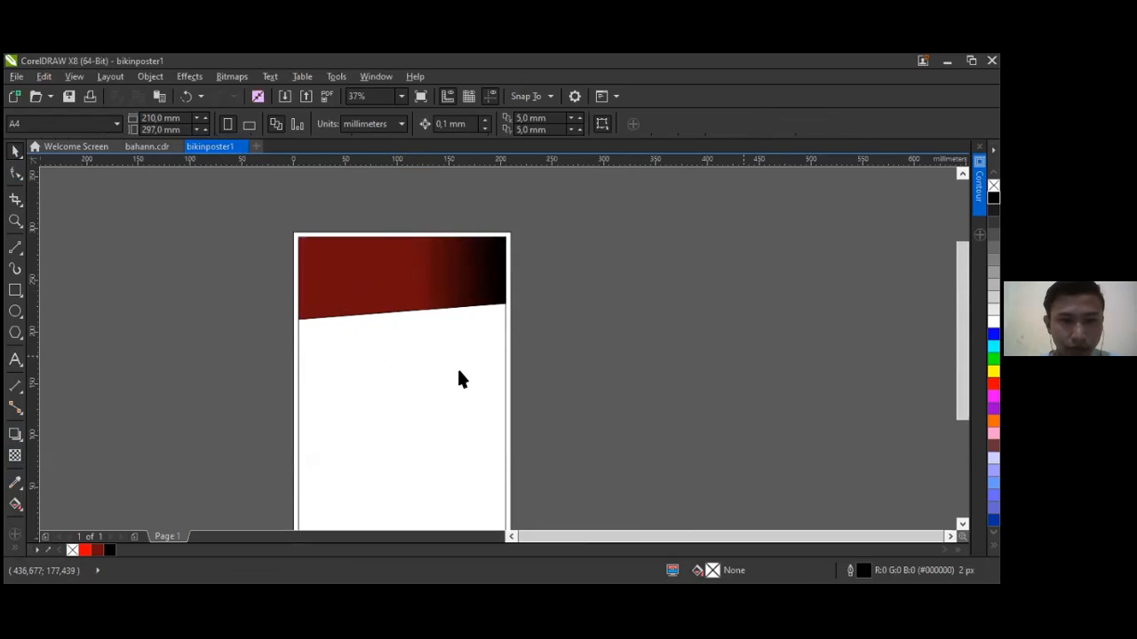
{"action": "scroll", "coordinate": [404, 213], "scroll_direction": "down", "scroll_amount": 2}
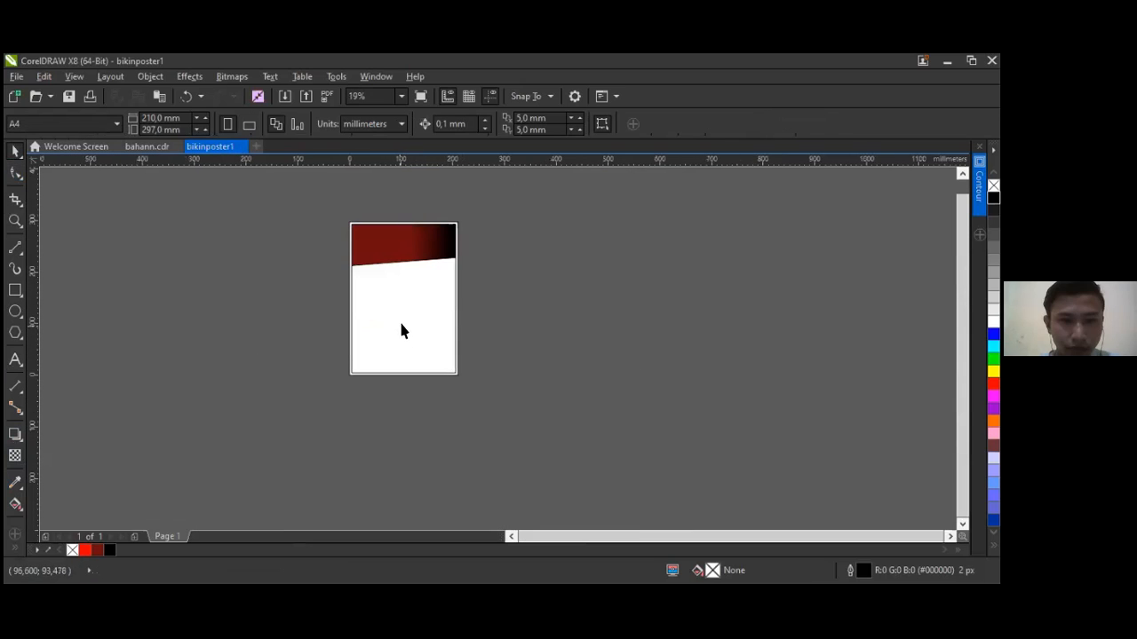
{"action": "scroll", "coordinate": [399, 325], "scroll_direction": "up", "scroll_amount": 2}
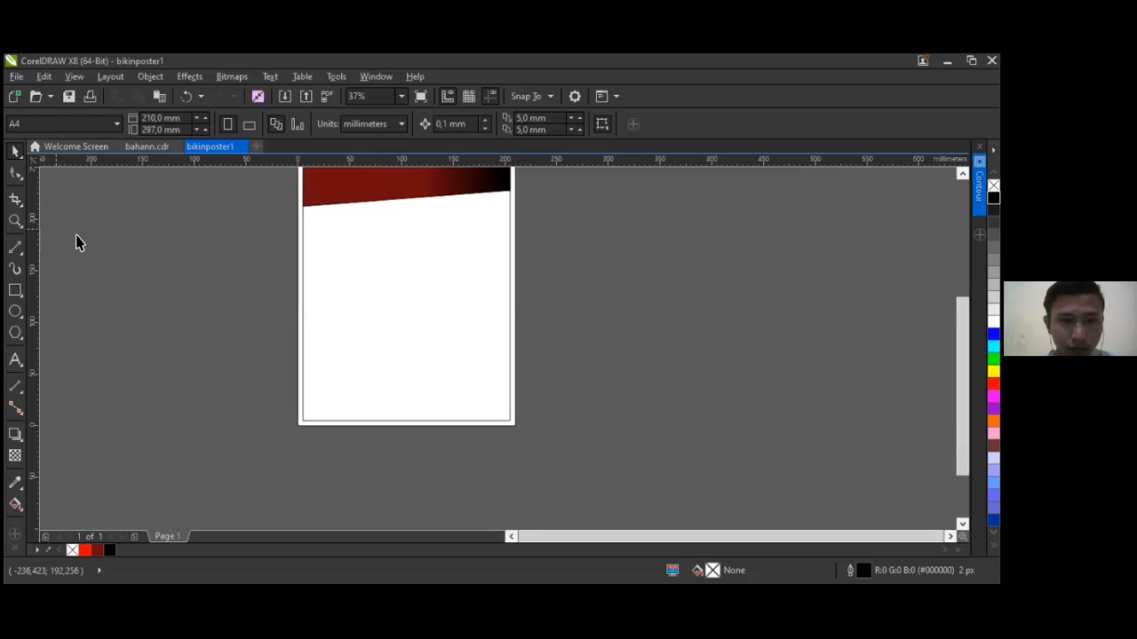
Step: Break apart the contour group of the page frame into separate outer and inner rectangles
{"action": "left_click", "coordinate": [15, 290]}
{"action": "left_click", "coordinate": [357, 293]}
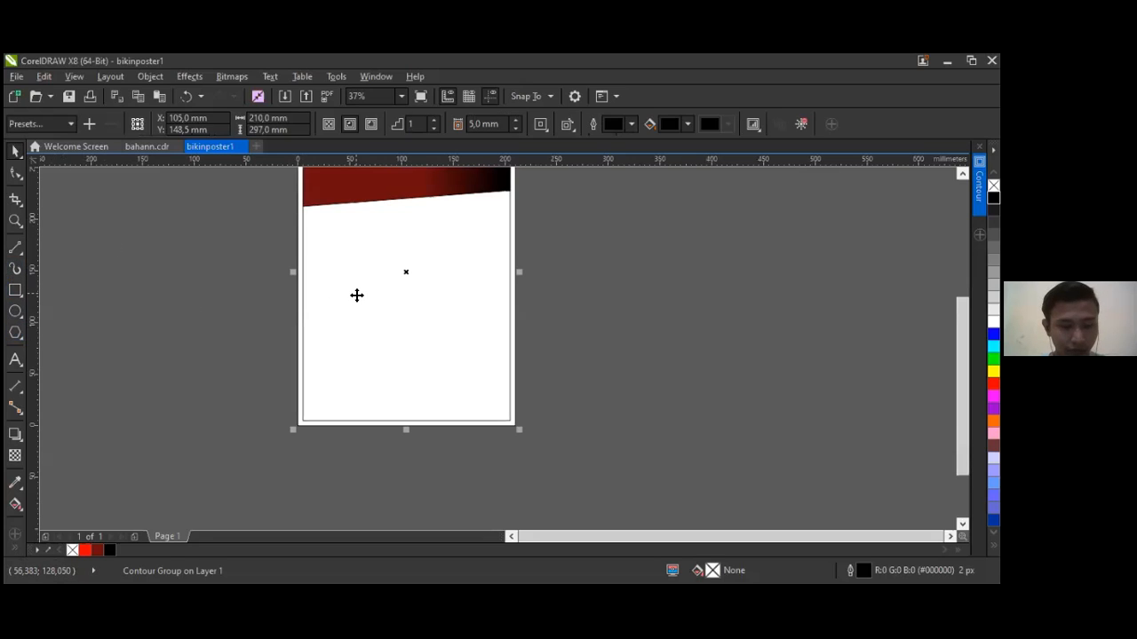
{"action": "scroll", "coordinate": [293, 310], "scroll_direction": "up", "scroll_amount": 4}
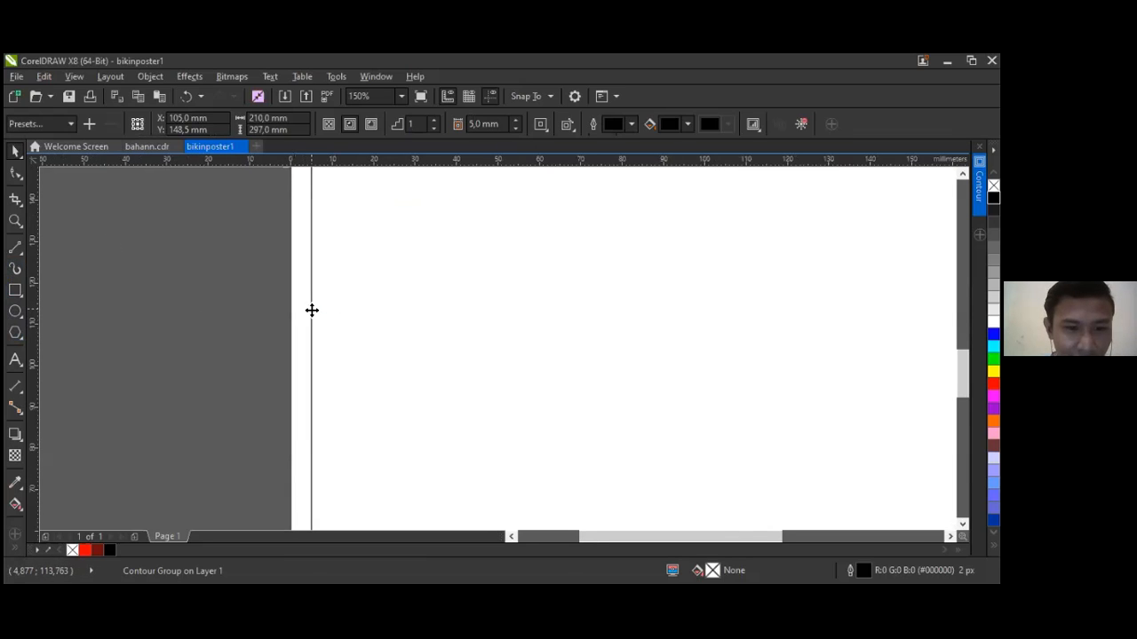
{"action": "right_click", "coordinate": [325, 337]}
{"action": "left_click", "coordinate": [325, 337]}
{"action": "scroll", "coordinate": [350, 323], "scroll_direction": "down", "scroll_amount": 4}
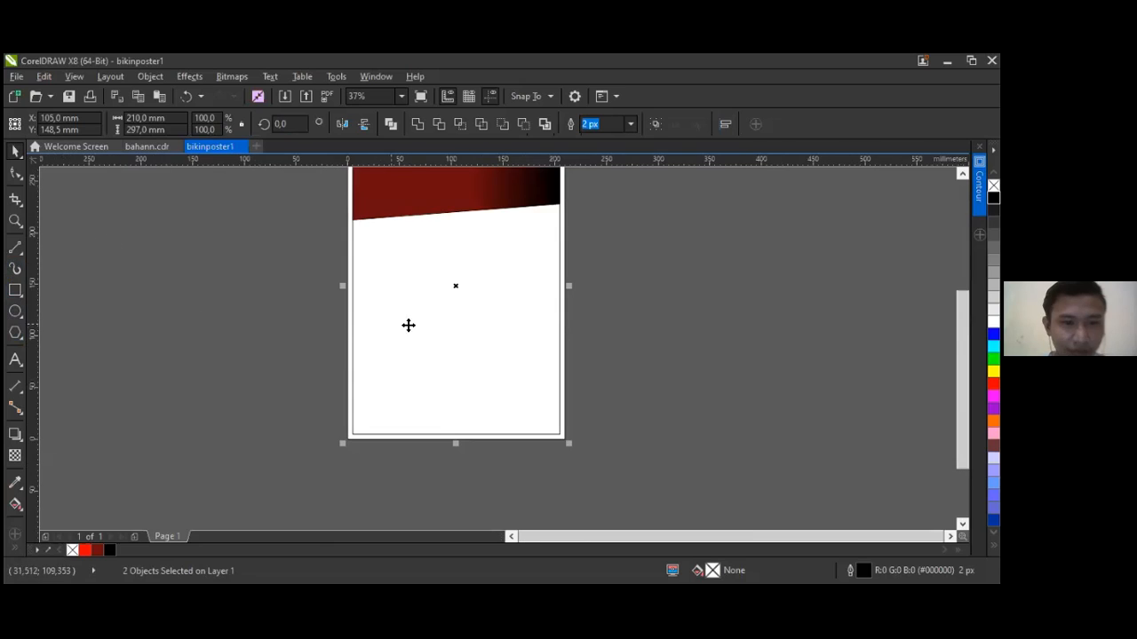
{"action": "scroll", "coordinate": [416, 436], "scroll_direction": "down", "scroll_amount": 2}
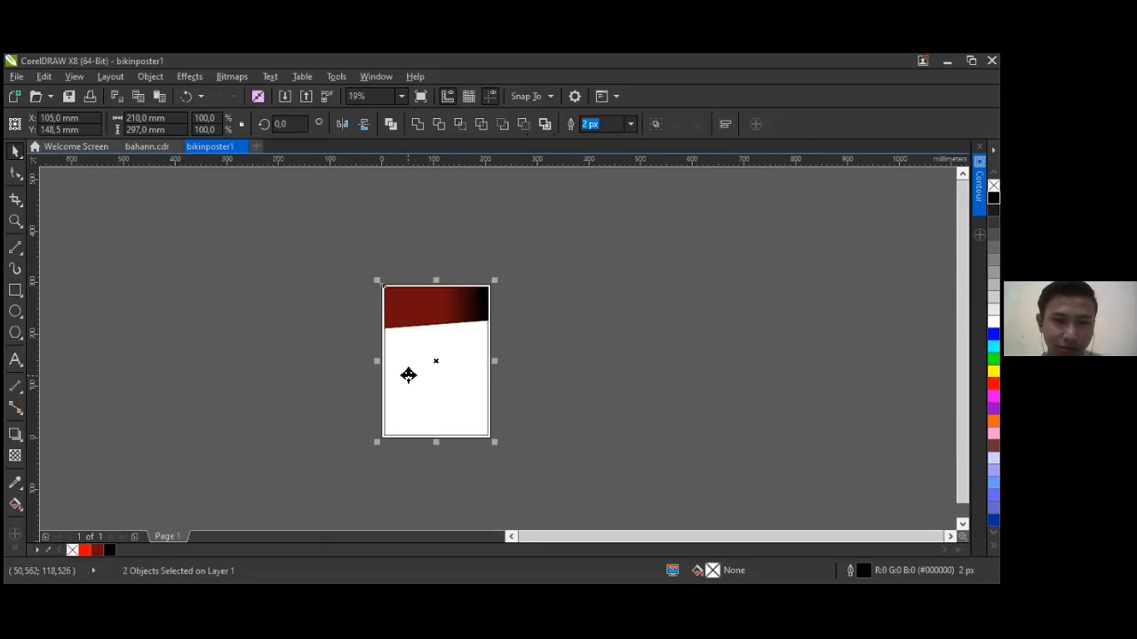
{"action": "scroll", "coordinate": [409, 376], "scroll_direction": "up", "scroll_amount": 1}
{"action": "left_click", "coordinate": [277, 326]}
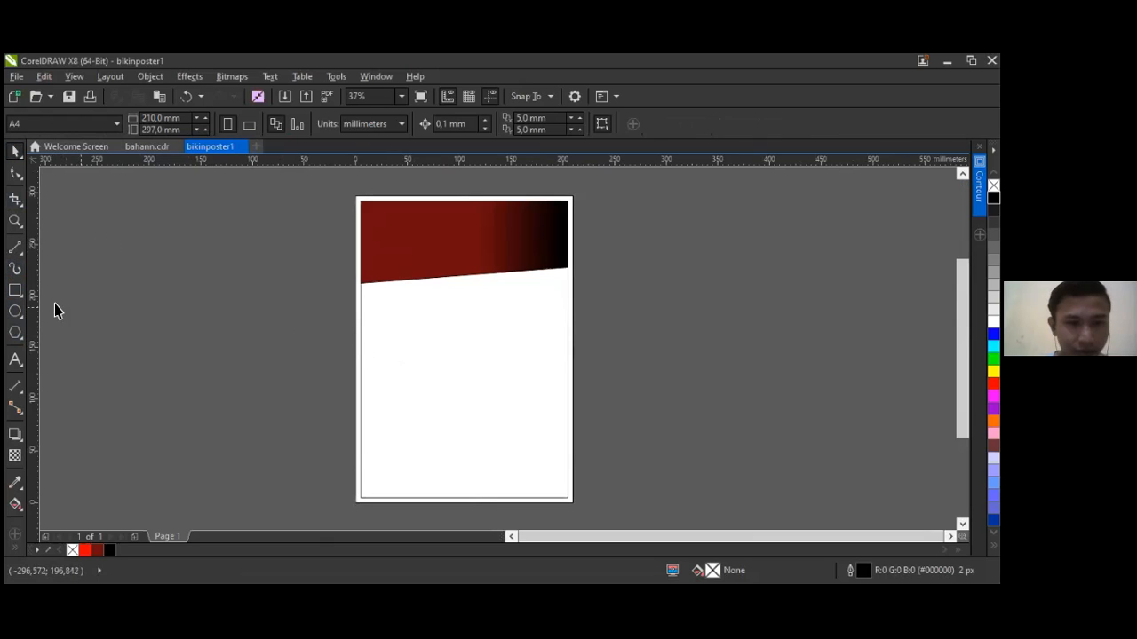
Step: Narrow the inner frame rectangle to about 86 mm wide from its right side and fill it with magenta
{"action": "left_click", "coordinate": [420, 348]}
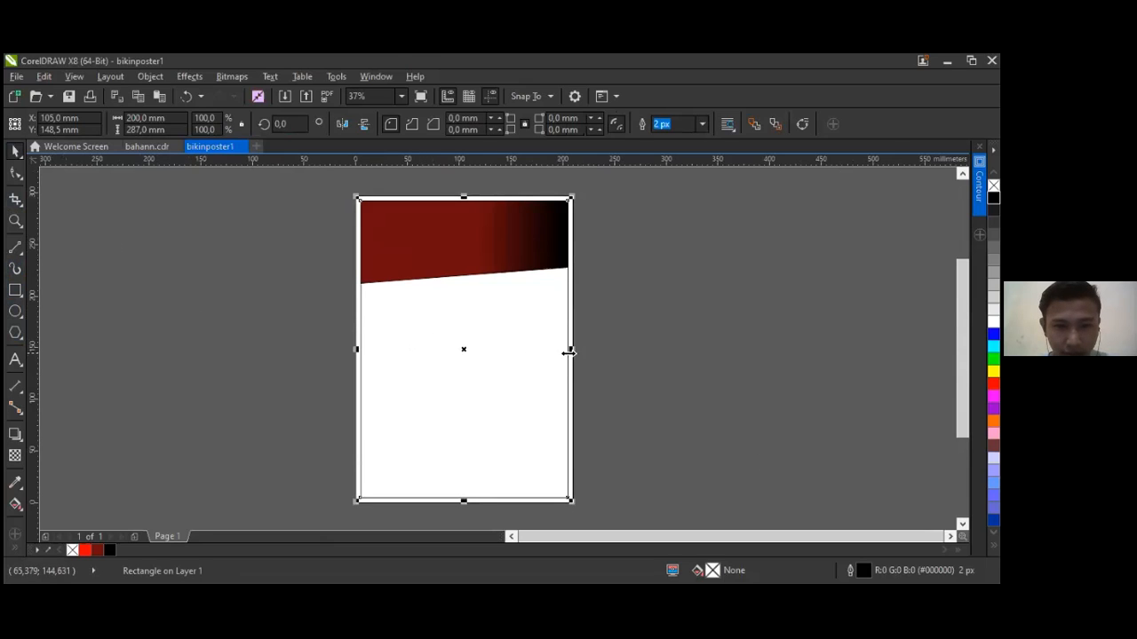
{"action": "left_click_drag", "start_coordinate": [455, 359], "coordinate": [367, 391]}
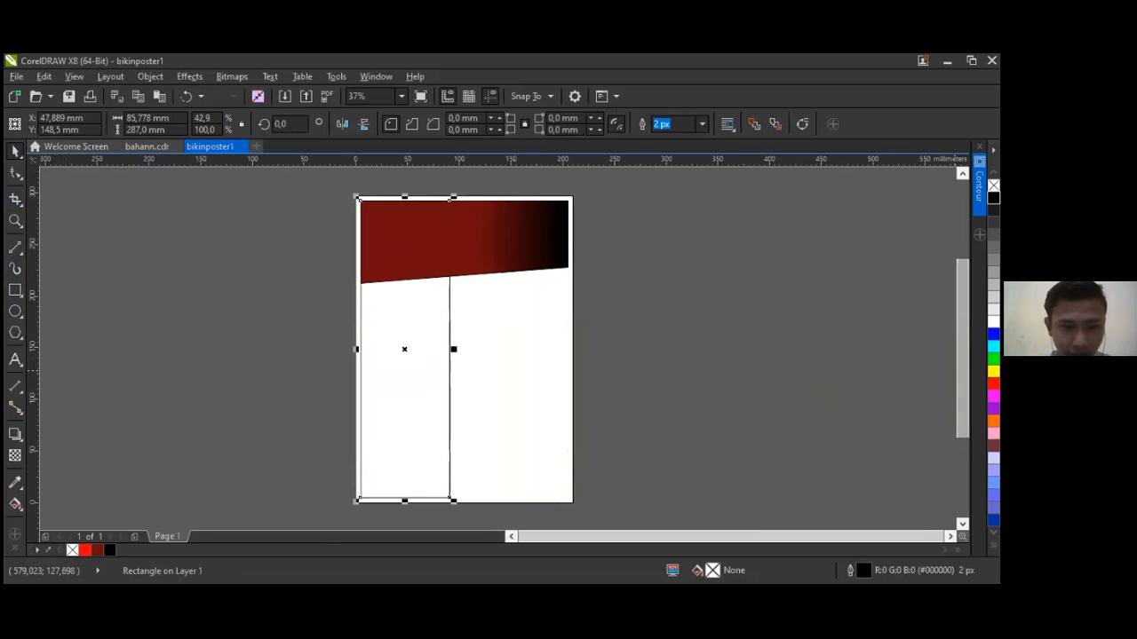
{"action": "left_click", "coordinate": [993, 397]}
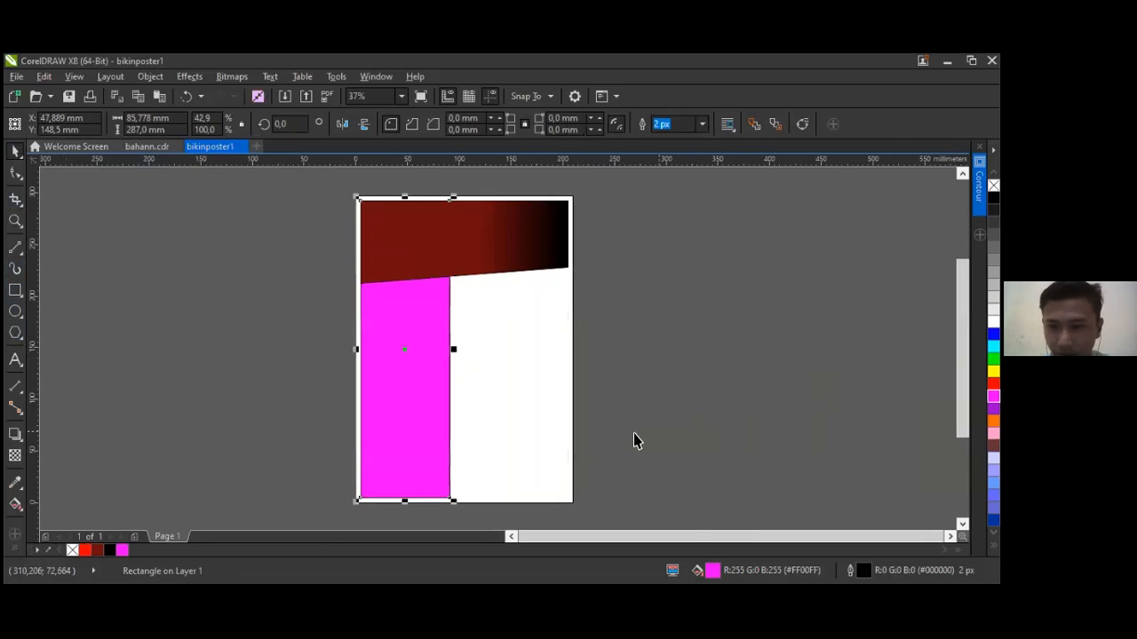
{"action": "left_click", "coordinate": [510, 223]}
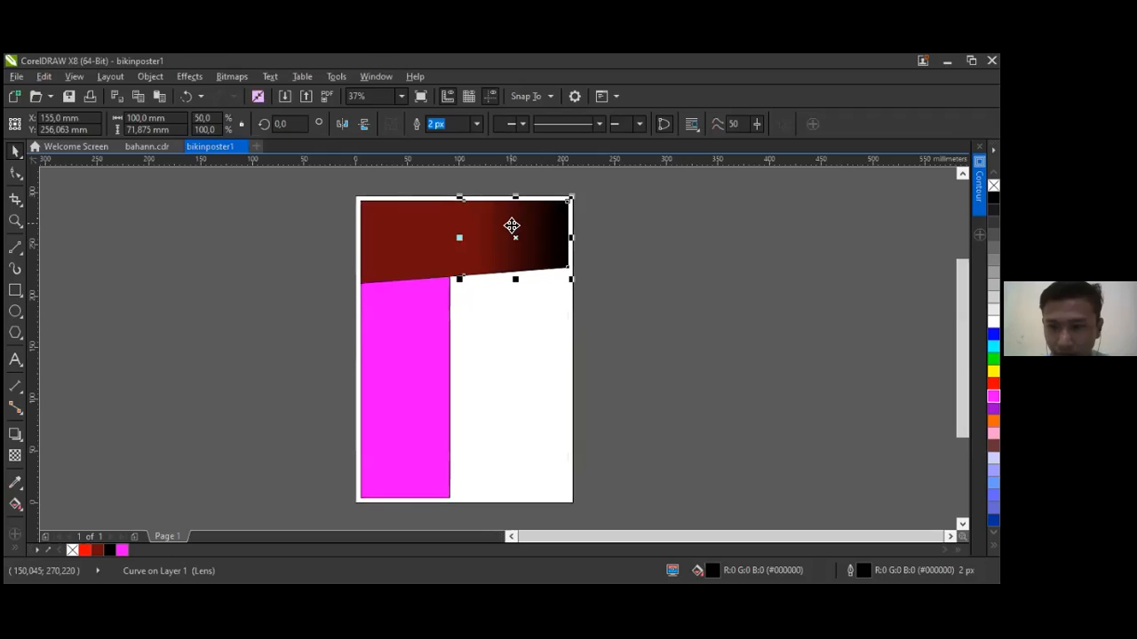
{"action": "left_click", "coordinate": [412, 237]}
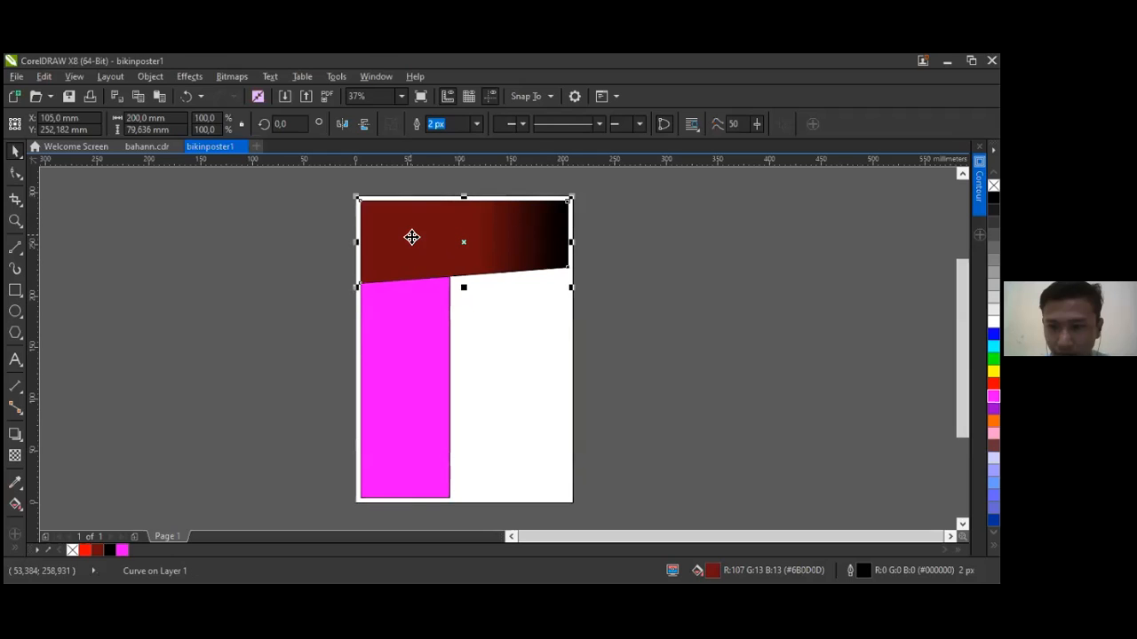
{"action": "left_click", "coordinate": [662, 267]}
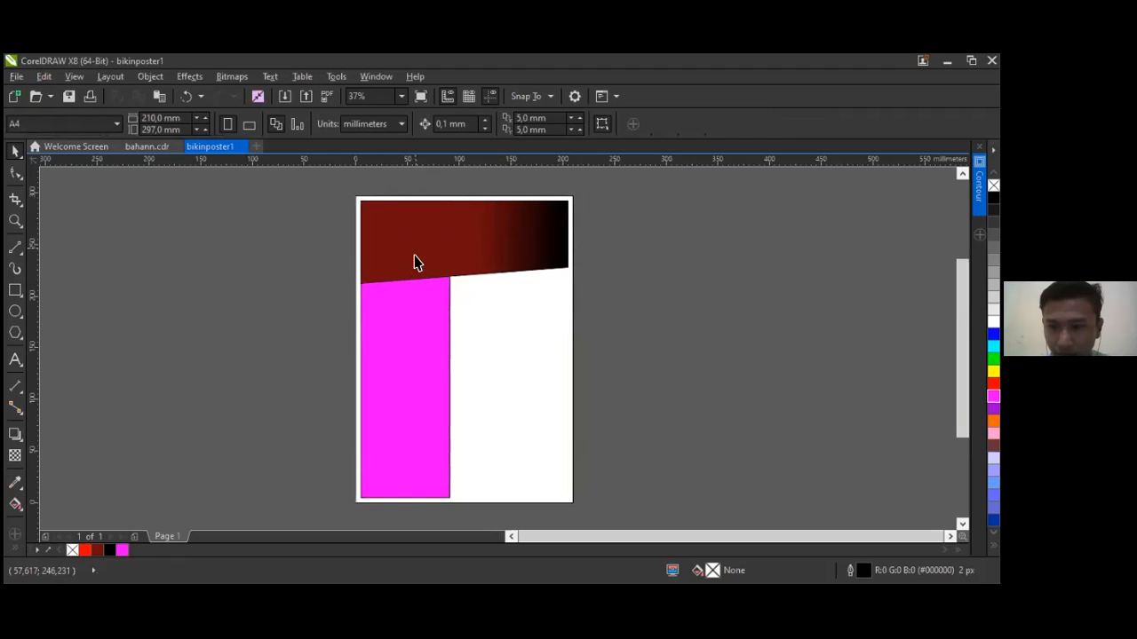
Step: Change the magenta rectangle's fill to solid dark blue #10105C
{"action": "left_click", "coordinate": [391, 387]}
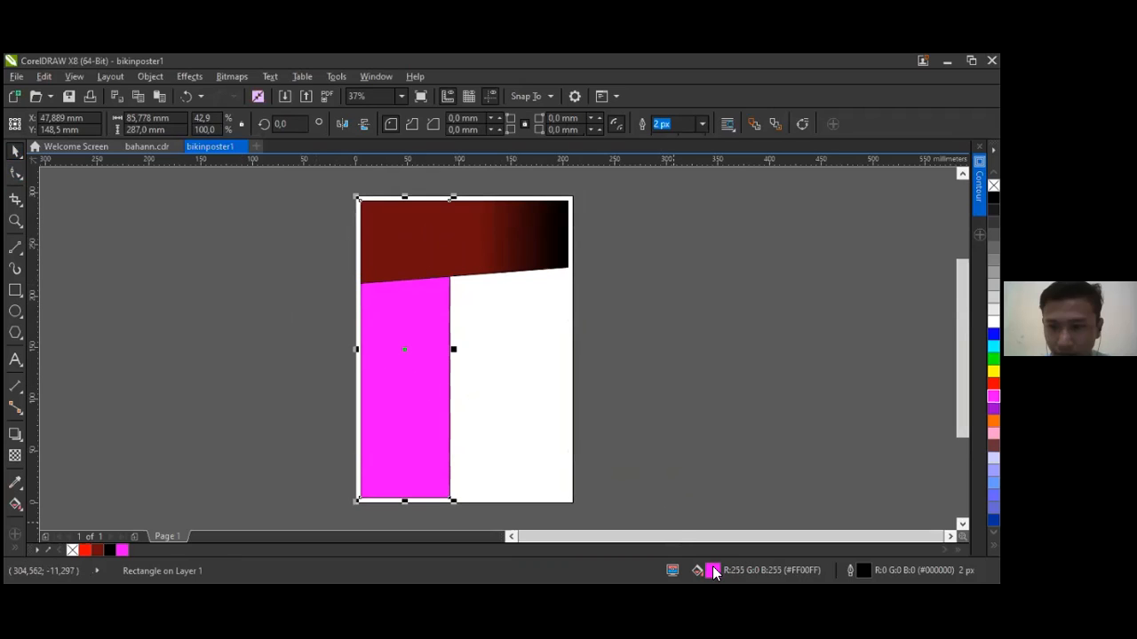
{"action": "key", "text": "shift+F11"}
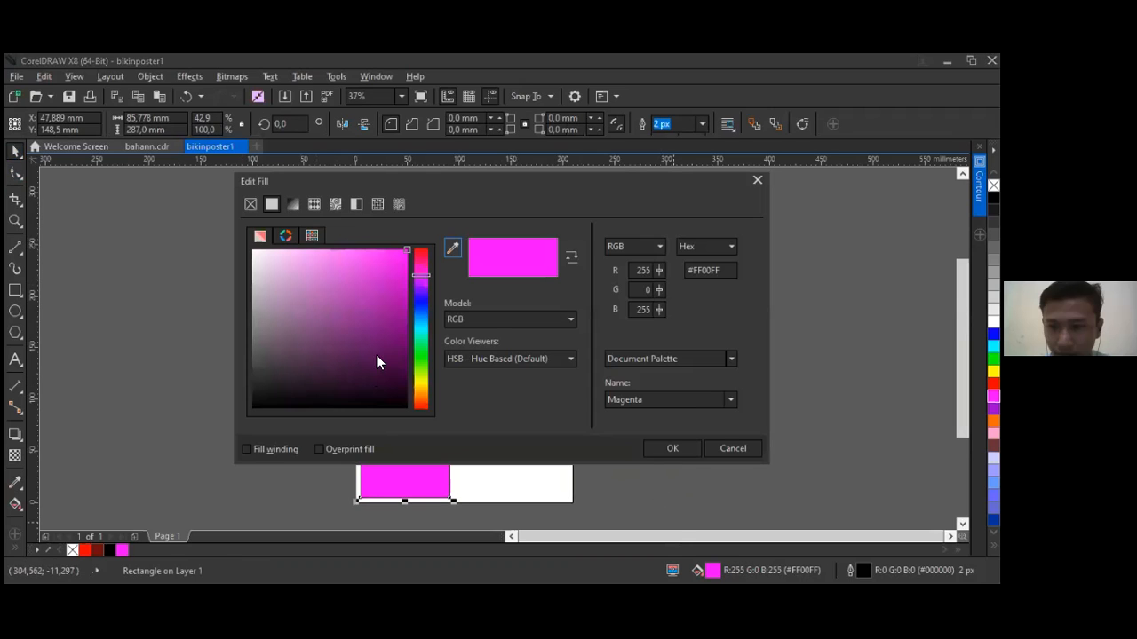
{"action": "left_click", "coordinate": [380, 351]}
{"action": "left_click_drag", "start_coordinate": [414, 314], "coordinate": [420, 301]}
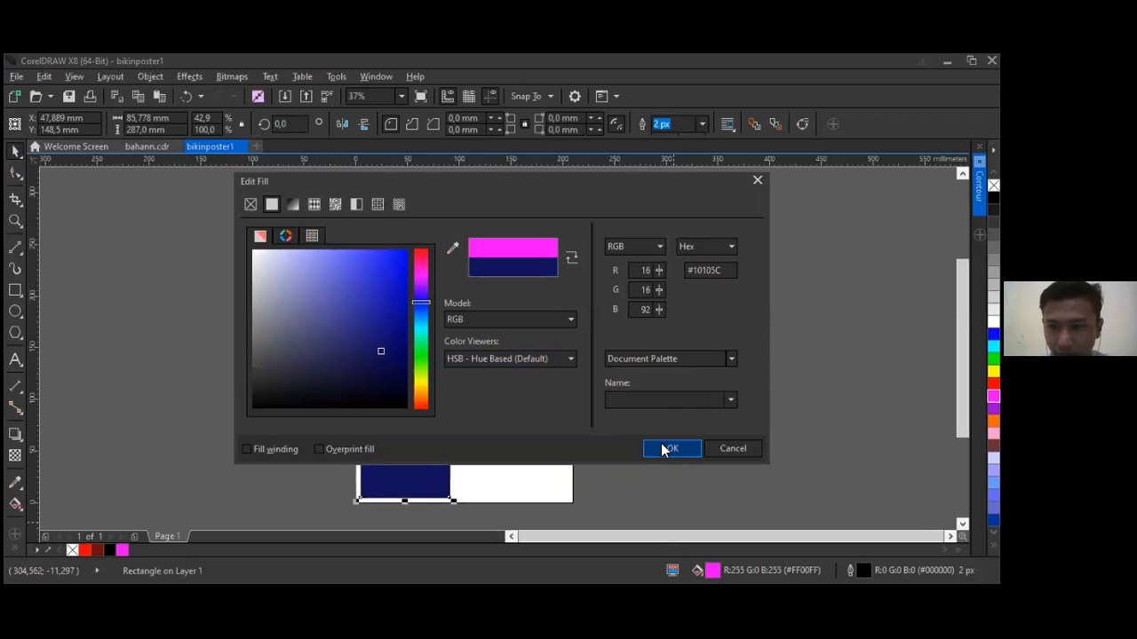
{"action": "left_click", "coordinate": [663, 450]}
Step: Lower the dark blue rectangle's top edge to just below the red band, making it about 199 mm high
{"action": "left_click", "coordinate": [404, 352]}
{"action": "left_click", "coordinate": [417, 338]}
{"action": "left_click_drag", "start_coordinate": [406, 198], "coordinate": [407, 295]}
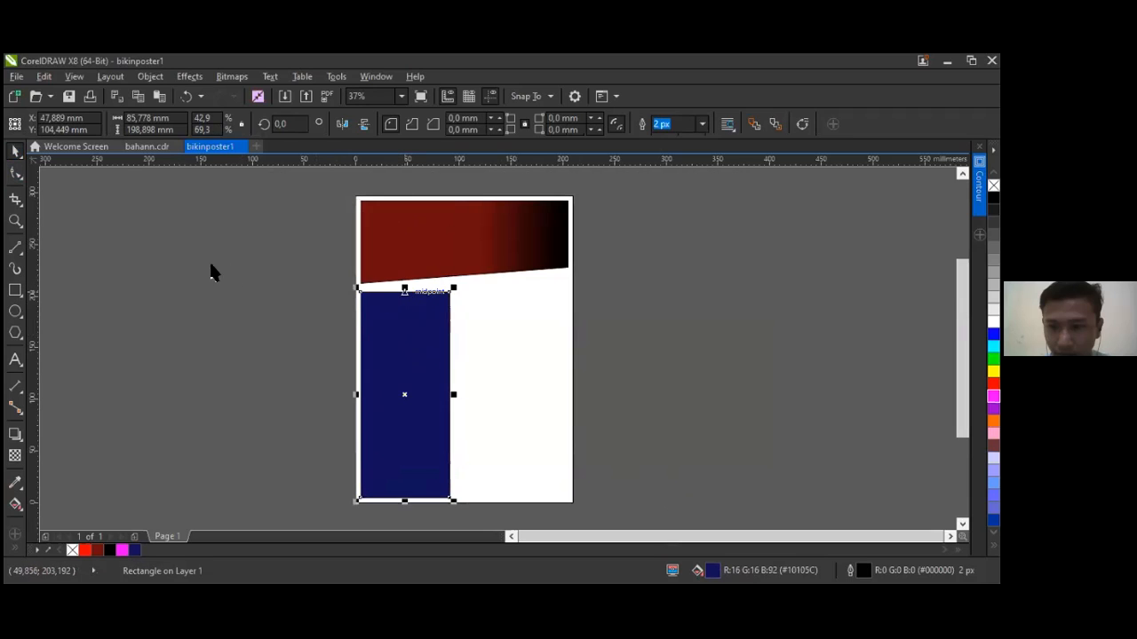
{"action": "left_click", "coordinate": [15, 173]}
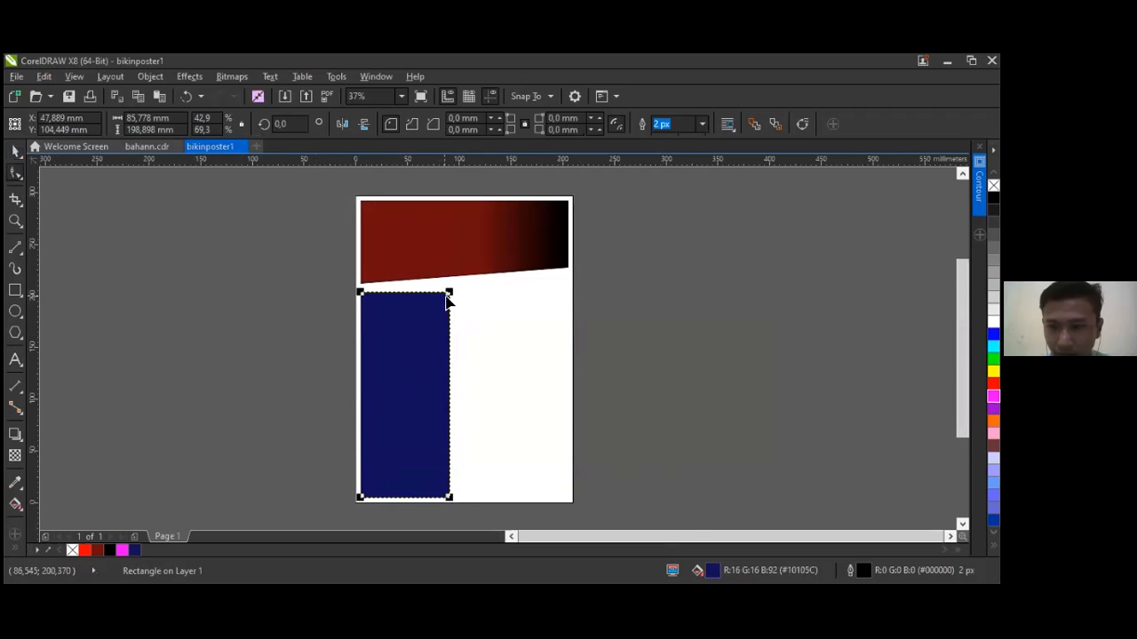
{"action": "scroll", "coordinate": [454, 292], "scroll_direction": "up", "scroll_amount": 2}
{"action": "mouse_move", "coordinate": [457, 291]}
{"action": "left_mouse_down"}
{"action": "mouse_move", "coordinate": [470, 305]}
{"action": "mouse_move", "coordinate": [441, 300]}
{"action": "left_mouse_up"}
{"action": "key", "text": "ctrl+z"}
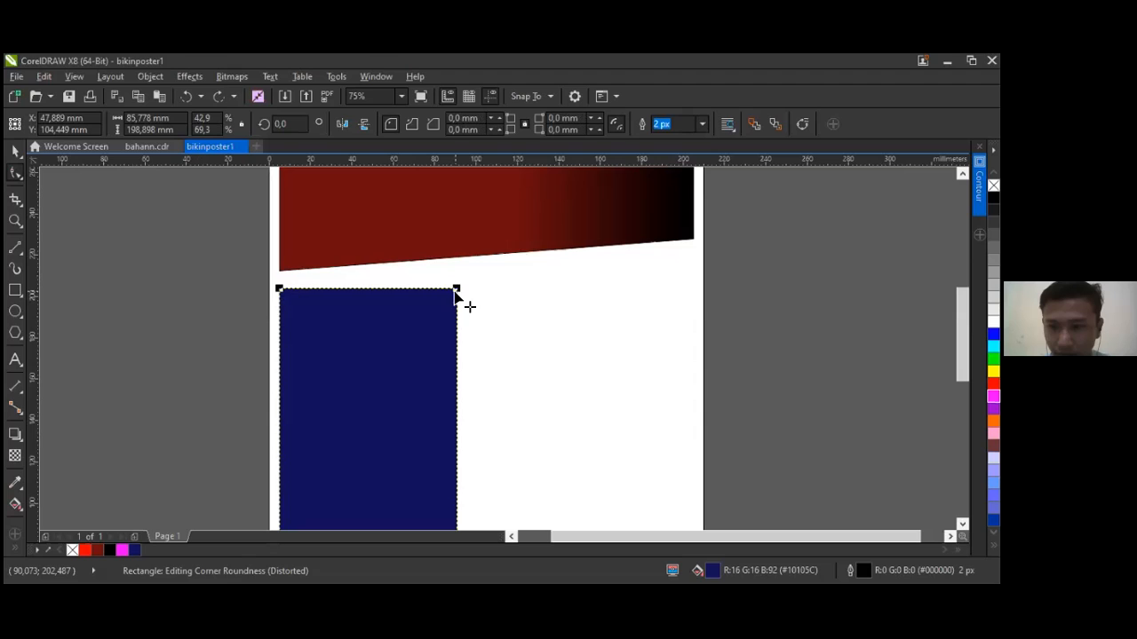
Step: Convert the dark blue rectangle to curves and raise its upper-right node so the top edge slopes parallel to the red band
{"action": "left_click", "coordinate": [16, 151]}
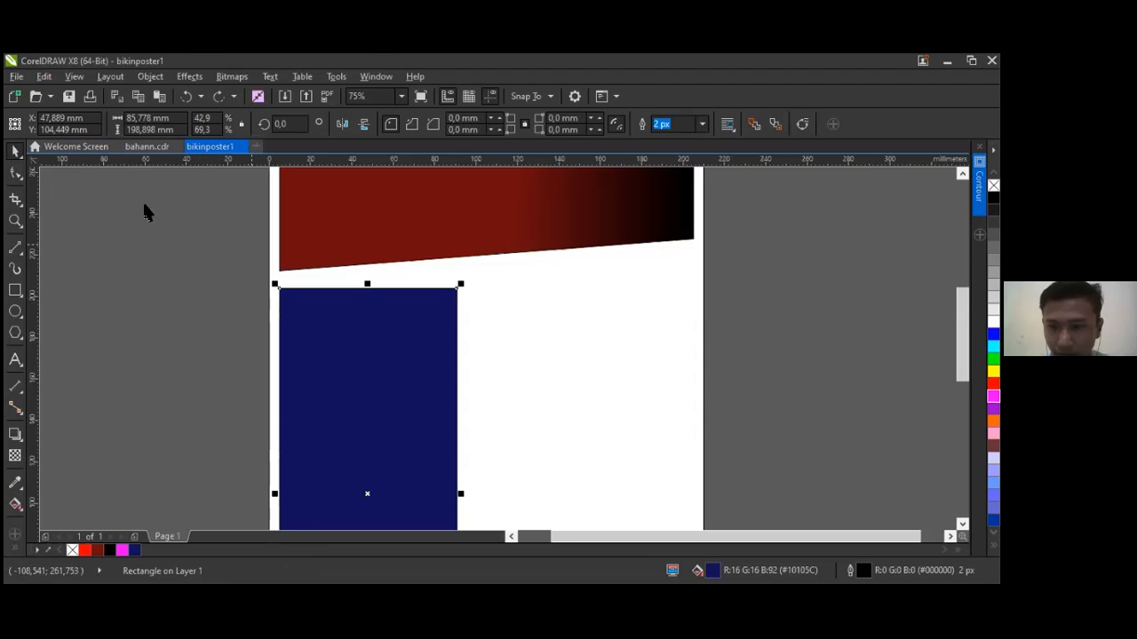
{"action": "right_click", "coordinate": [386, 325]}
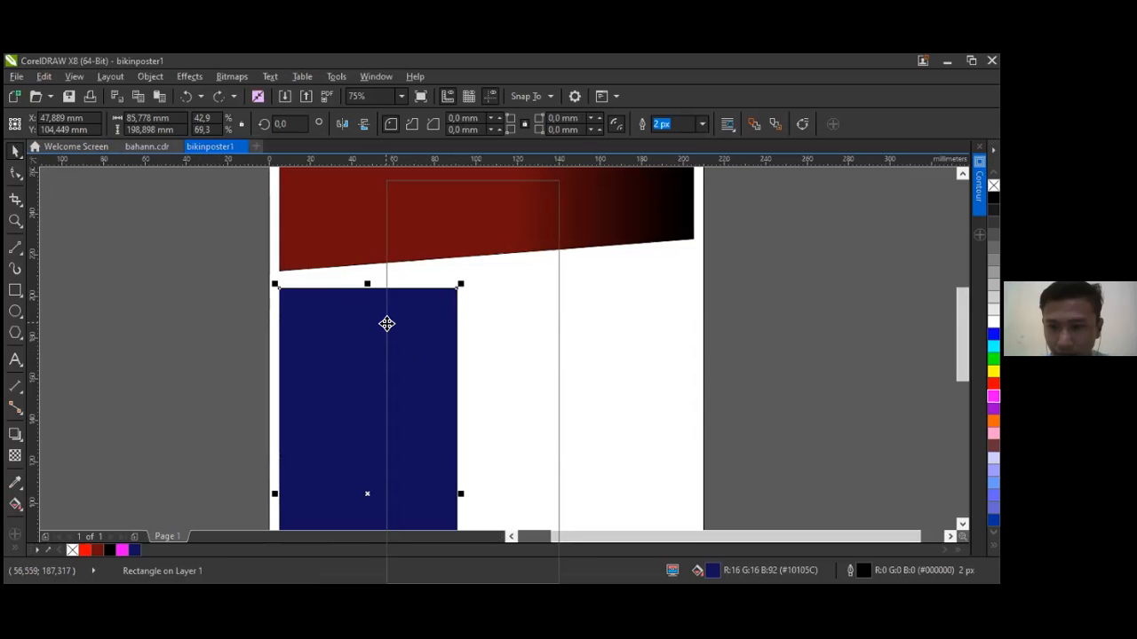
{"action": "left_click", "coordinate": [403, 235]}
{"action": "left_click", "coordinate": [11, 174]}
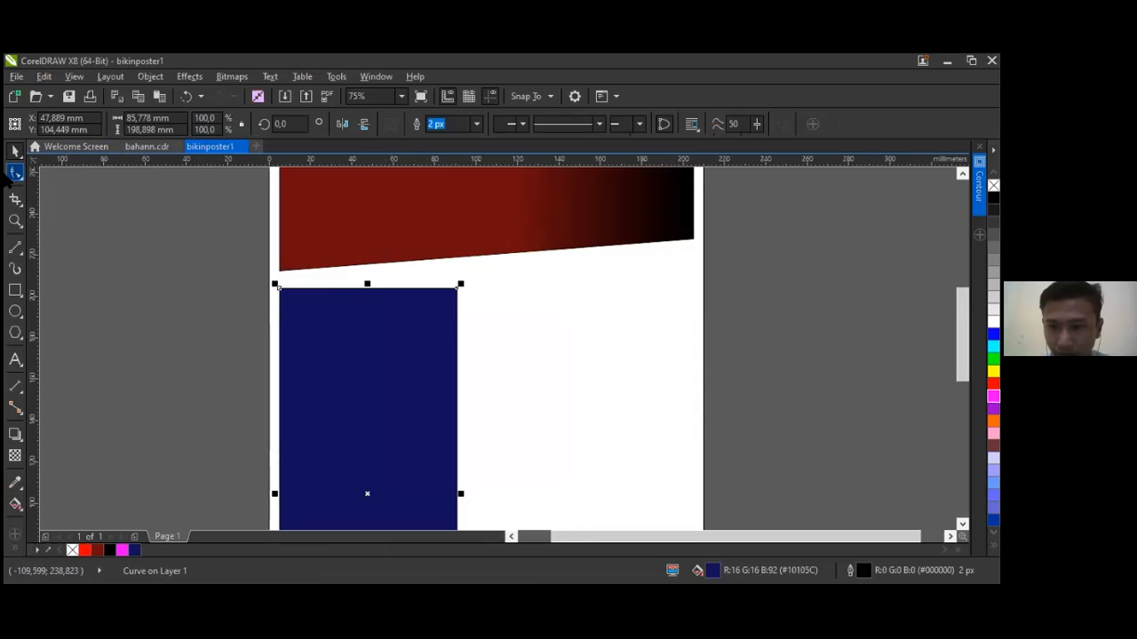
{"action": "left_click", "coordinate": [17, 177]}
{"action": "left_click_drag", "start_coordinate": [456, 289], "coordinate": [456, 278]}
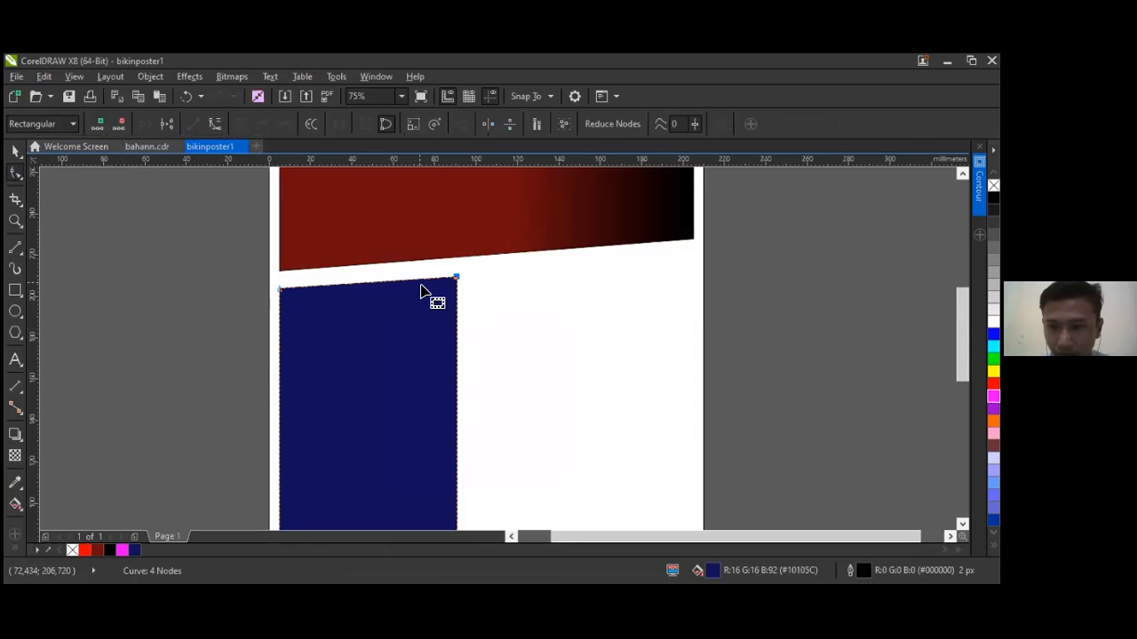
{"action": "left_click_drag", "start_coordinate": [455, 277], "coordinate": [455, 278]}
{"action": "left_click", "coordinate": [13, 151]}
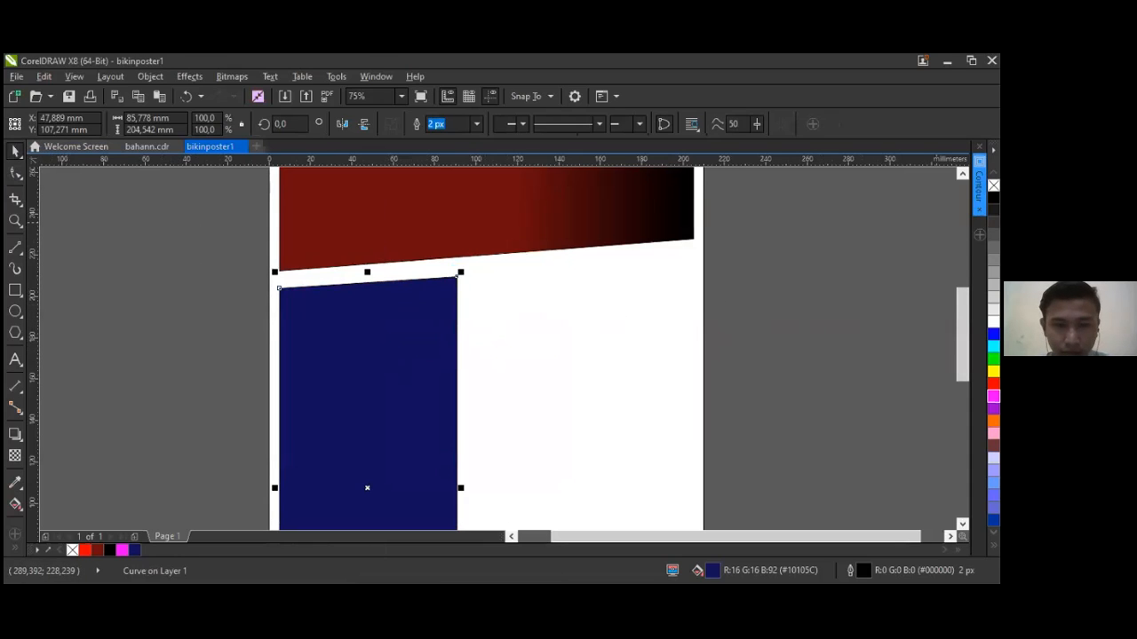
Step: Remove the outline from the dark blue shape
{"action": "right_click", "coordinate": [994, 186]}
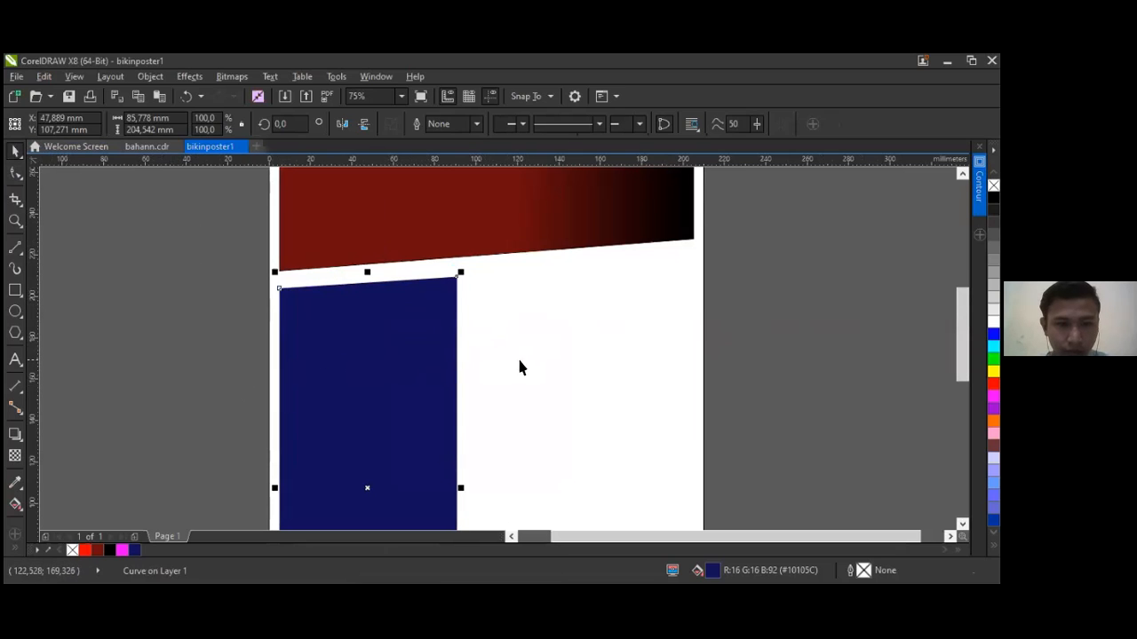
{"action": "scroll", "coordinate": [452, 361], "scroll_direction": "down", "scroll_amount": 2}
{"action": "scroll", "coordinate": [443, 369], "scroll_direction": "down", "scroll_amount": 1}
{"action": "scroll", "coordinate": [444, 366], "scroll_direction": "up", "scroll_amount": 1}
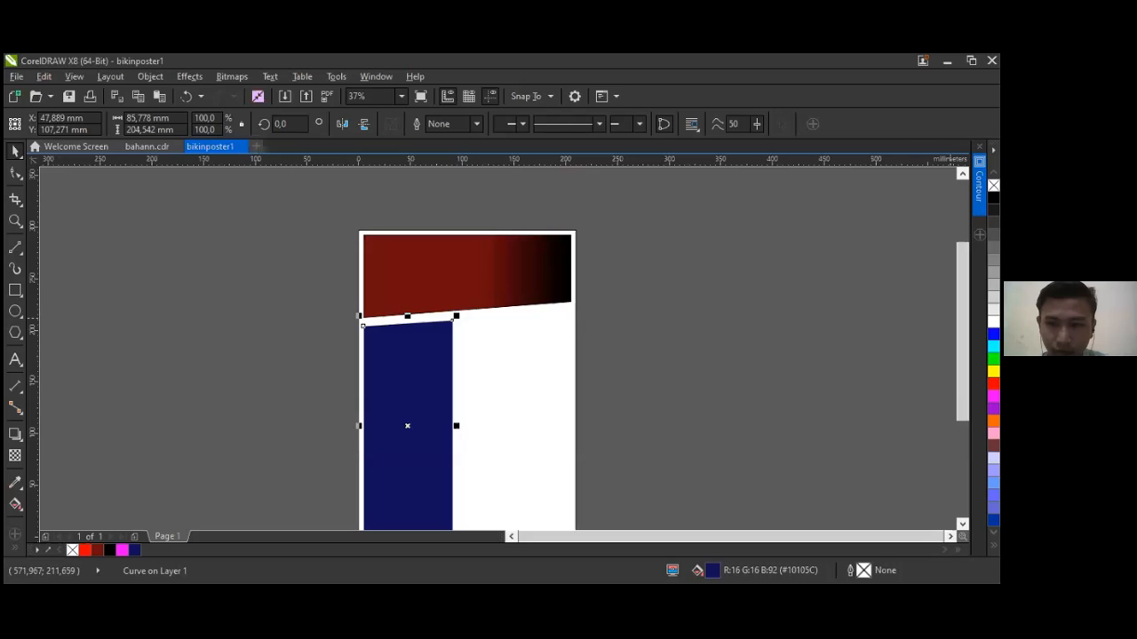
{"action": "scroll", "coordinate": [670, 353], "scroll_direction": "down", "scroll_amount": 2}
{"action": "scroll", "coordinate": [671, 353], "scroll_direction": "up", "scroll_amount": 1}
{"action": "left_click", "coordinate": [671, 352]}
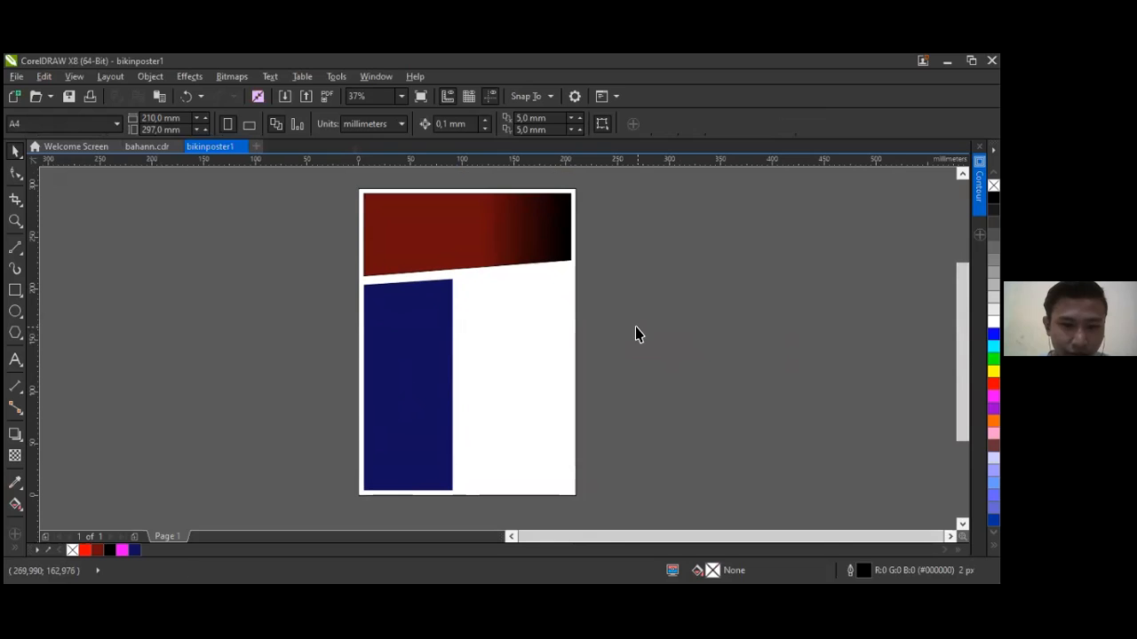
Step: Group the dark red header band with its black gradient overlay
{"action": "left_click", "coordinate": [419, 236]}
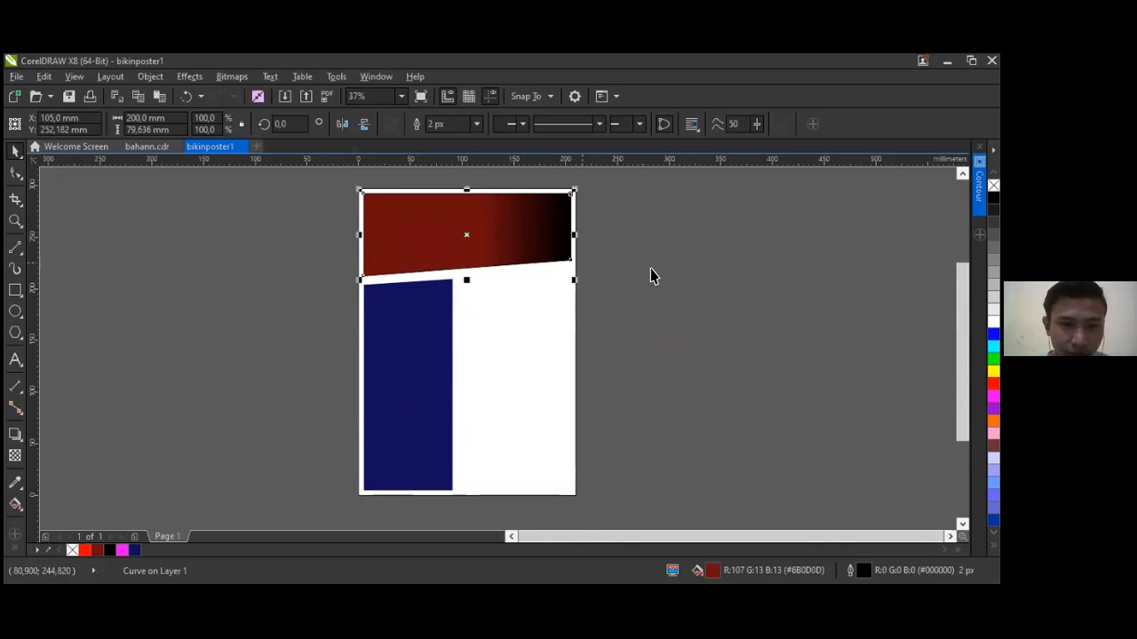
{"action": "left_click", "coordinate": [624, 280]}
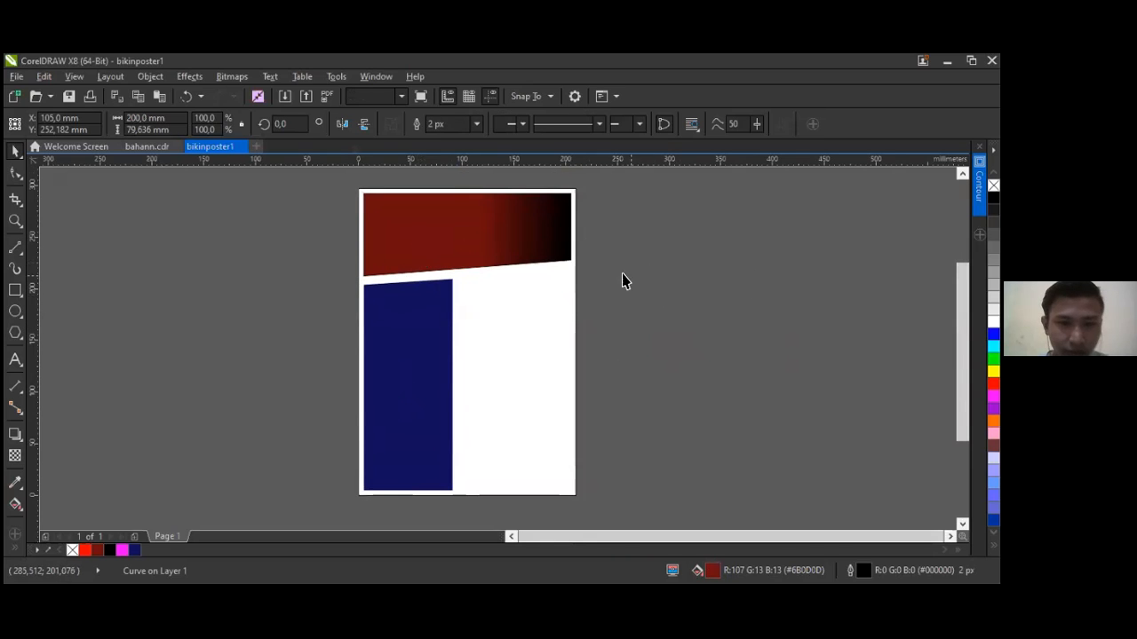
{"action": "left_click", "coordinate": [498, 241]}
{"action": "left_click", "coordinate": [419, 244], "text": "shift"}
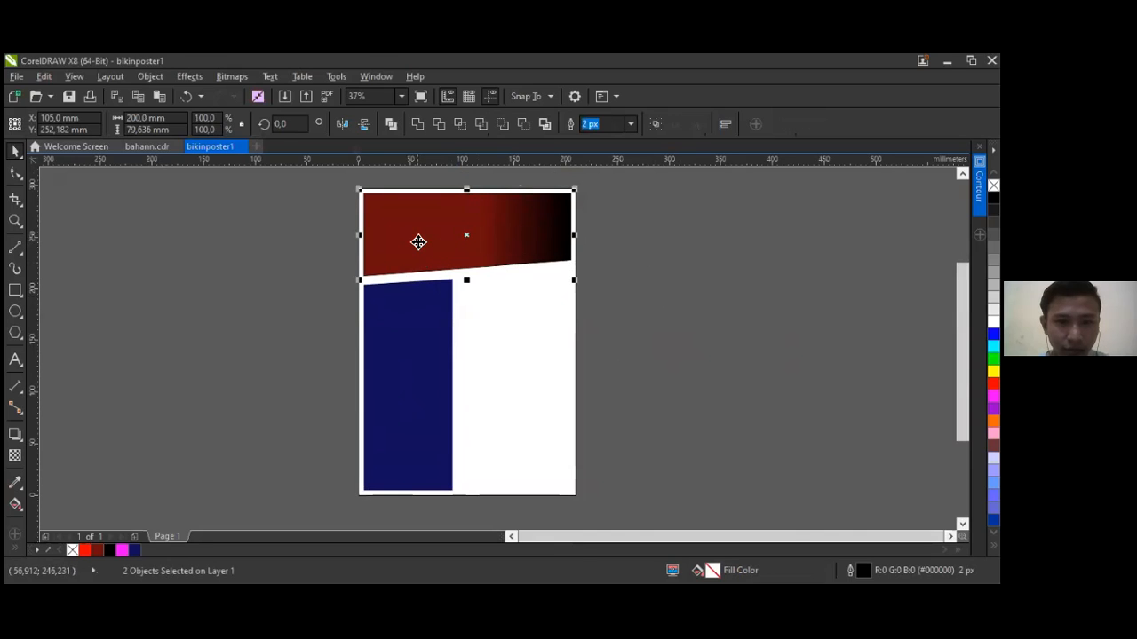
{"action": "right_click", "coordinate": [418, 240]}
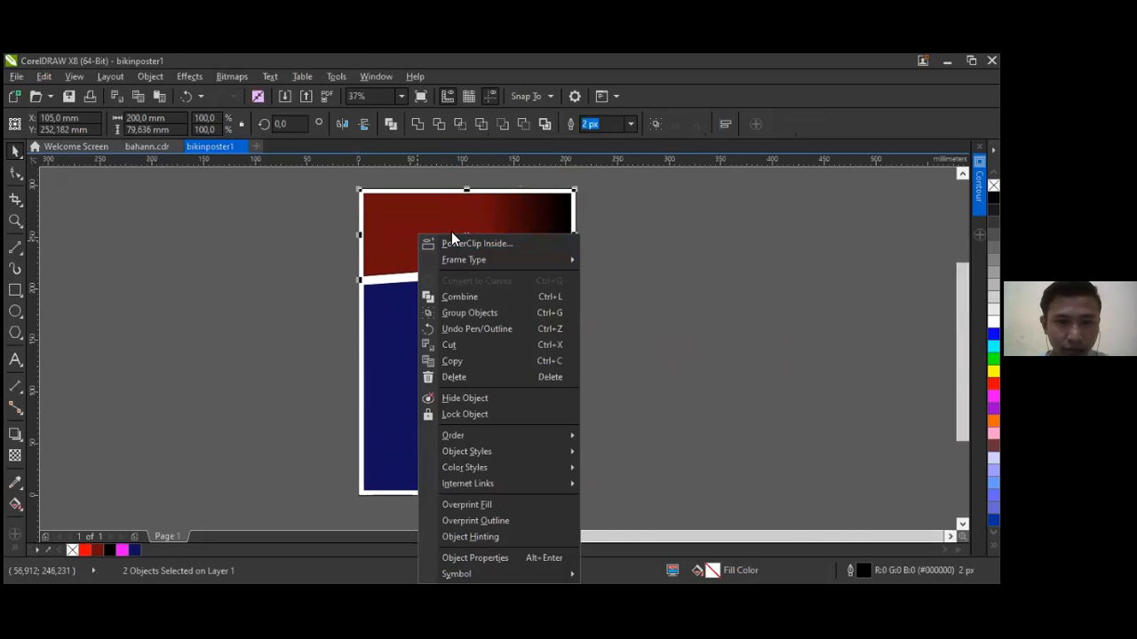
{"action": "left_click", "coordinate": [496, 313]}
{"action": "left_click", "coordinate": [746, 334]}
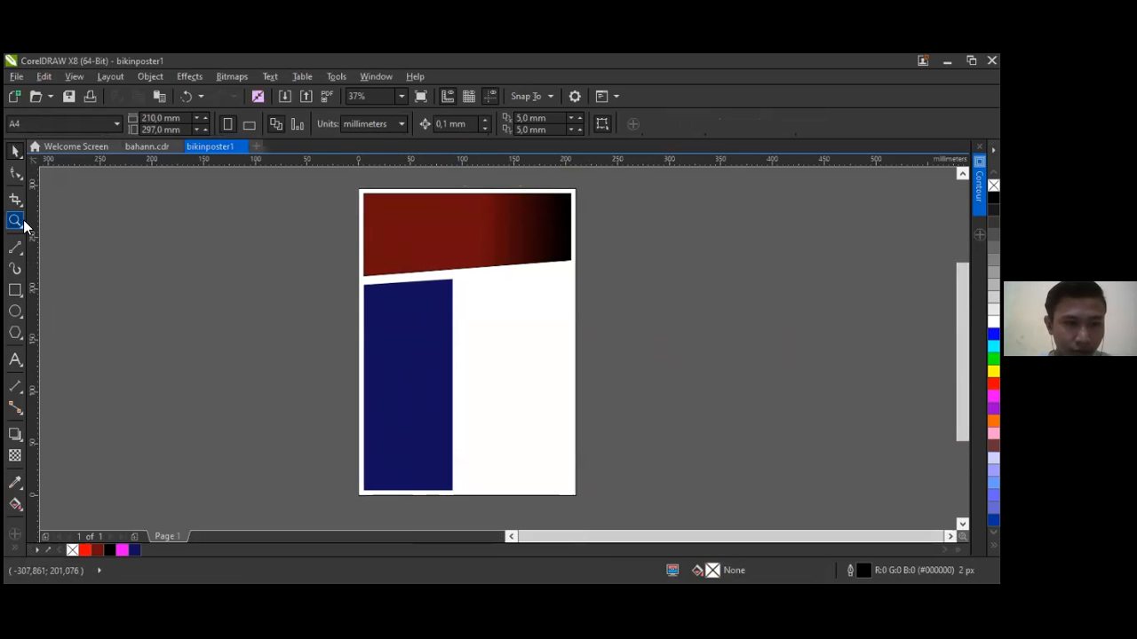
Step: Undo the grouping and all edits to the dark blue column, back to the unfilled 200 × 287 mm margin rectangle
{"action": "left_click", "coordinate": [523, 347]}
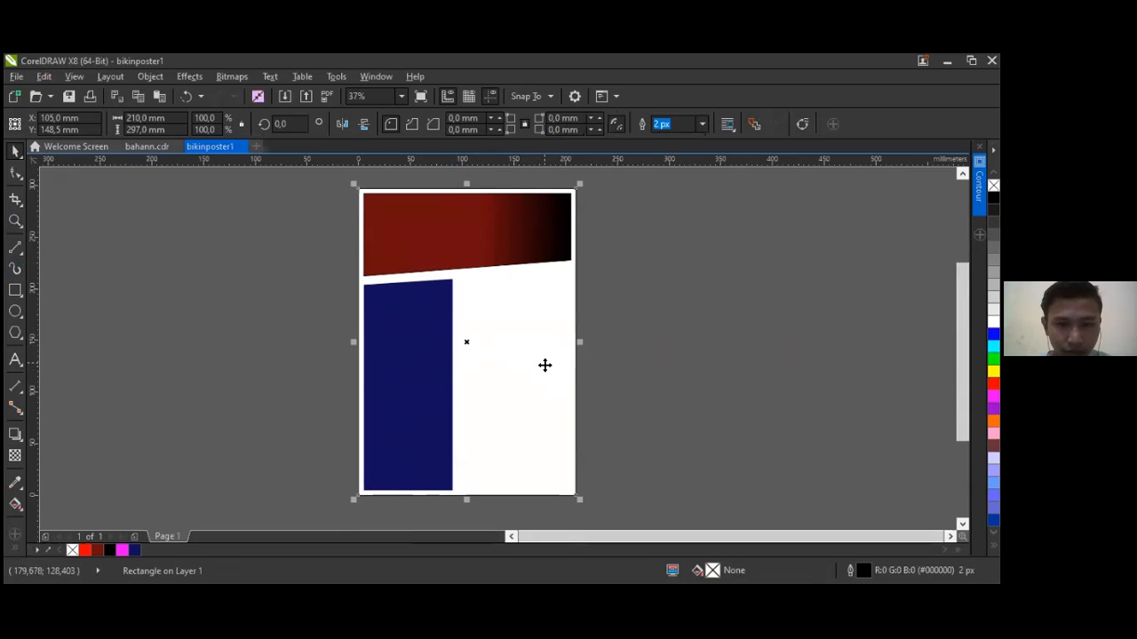
{"action": "scroll", "coordinate": [545, 365], "scroll_direction": "up", "scroll_amount": 2}
{"action": "key", "text": "ctrl+z"}
{"action": "key", "text": "ctrl+z"}
{"action": "key", "text": "ctrl+z"}
{"action": "key", "text": "ctrl+z"}
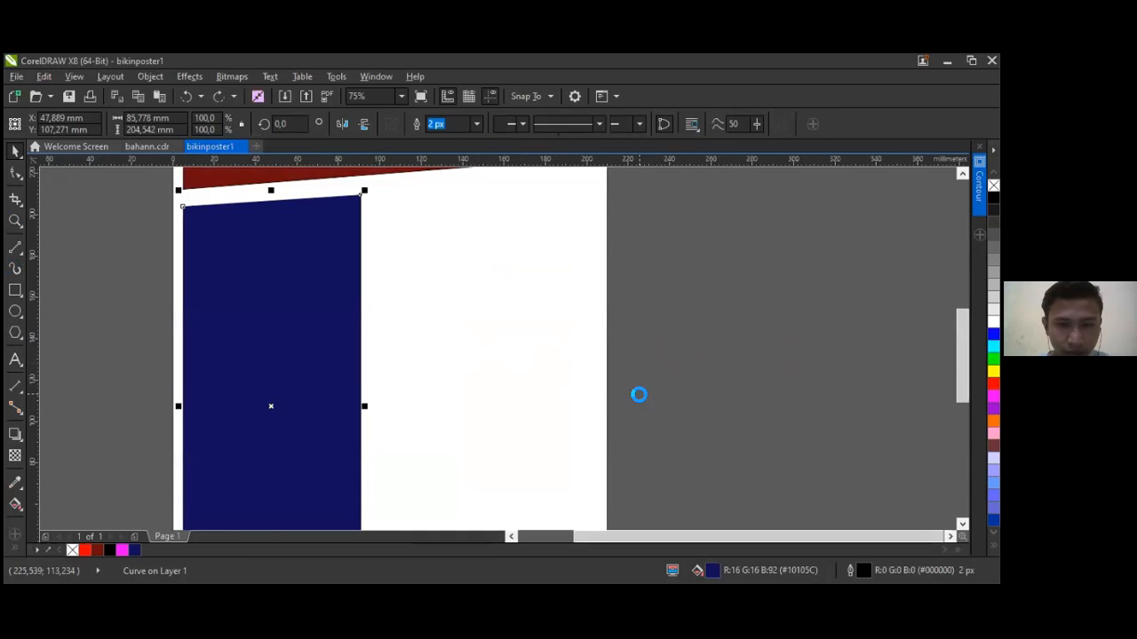
{"action": "key", "text": "ctrl+z"}
{"action": "key", "text": "ctrl+z"}
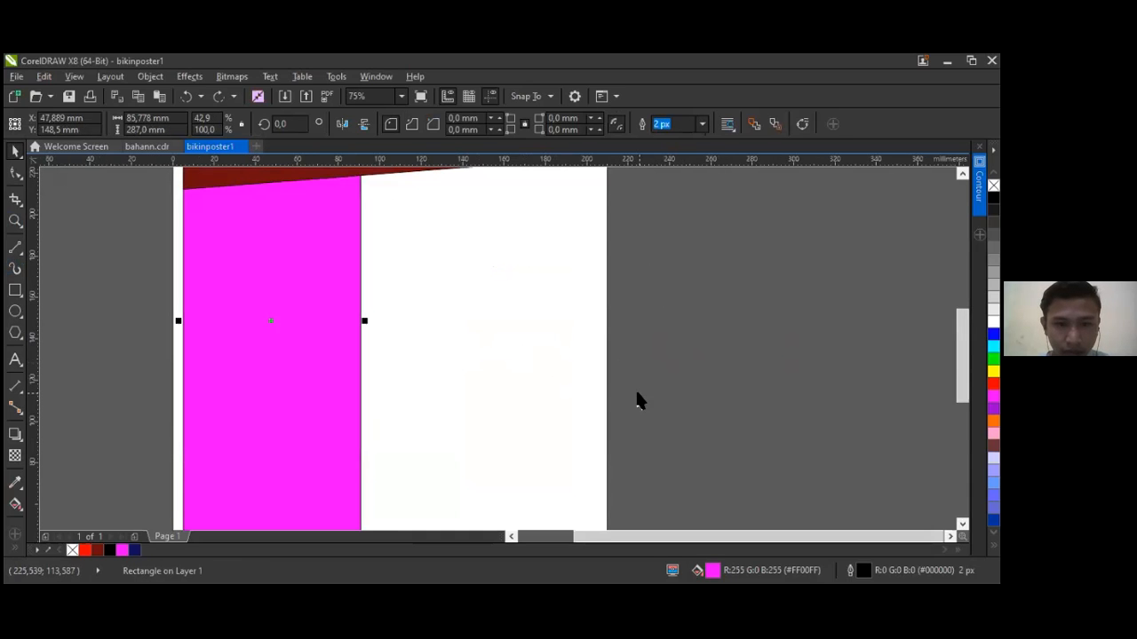
{"action": "key", "text": "ctrl+z"}
{"action": "key", "text": "ctrl+z"}
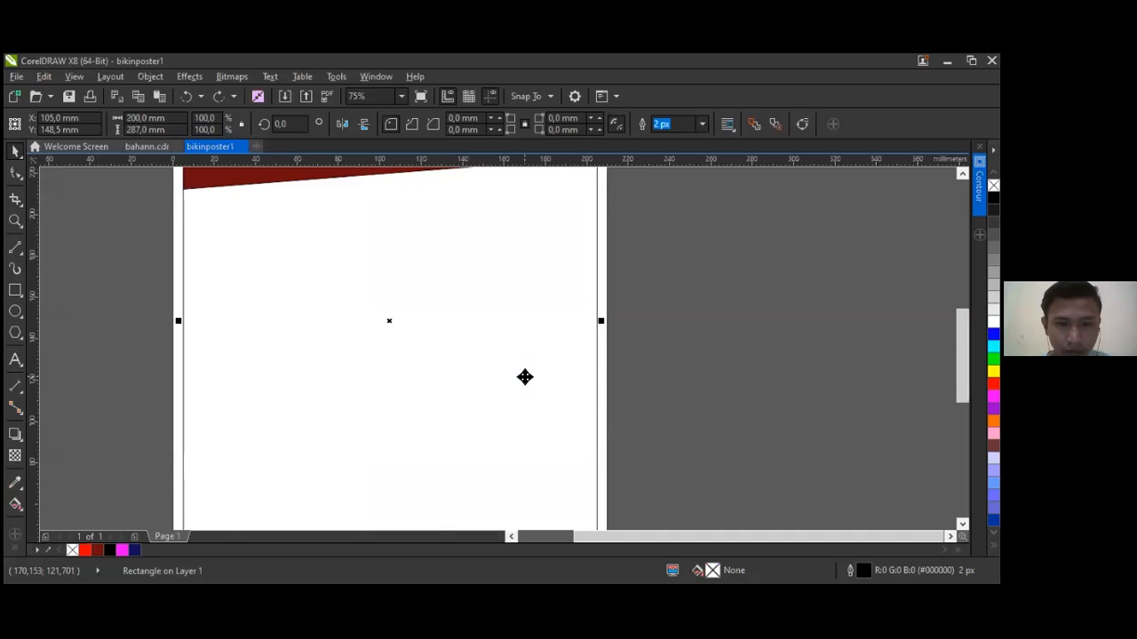
Step: Bring the unfilled margin rectangle to the front and move its right edge inward to make it about 79 mm wide
{"action": "scroll", "coordinate": [556, 370], "scroll_direction": "down", "scroll_amount": 5}
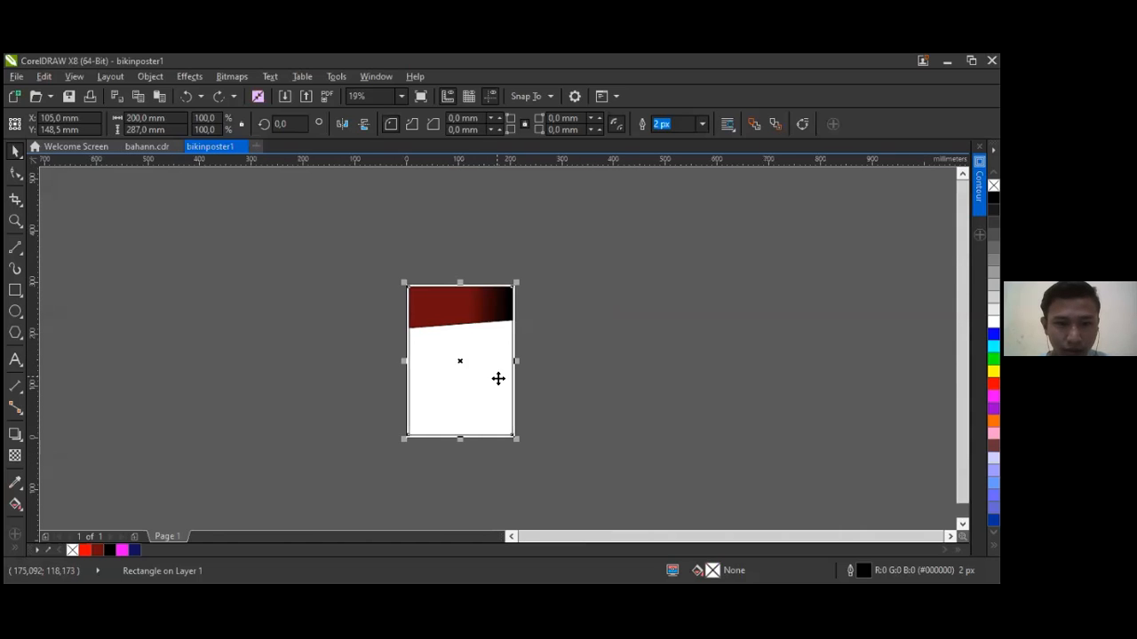
{"action": "scroll", "coordinate": [498, 378], "scroll_direction": "up", "scroll_amount": 2}
{"action": "key", "text": "shift+Page_Up"}
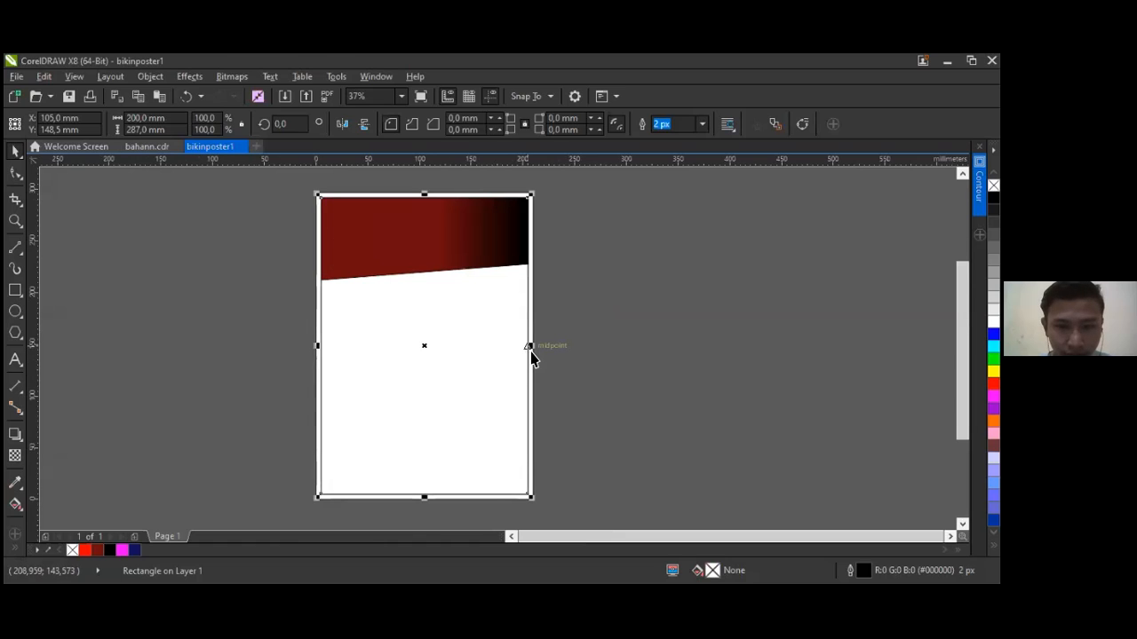
{"action": "left_click", "coordinate": [469, 373]}
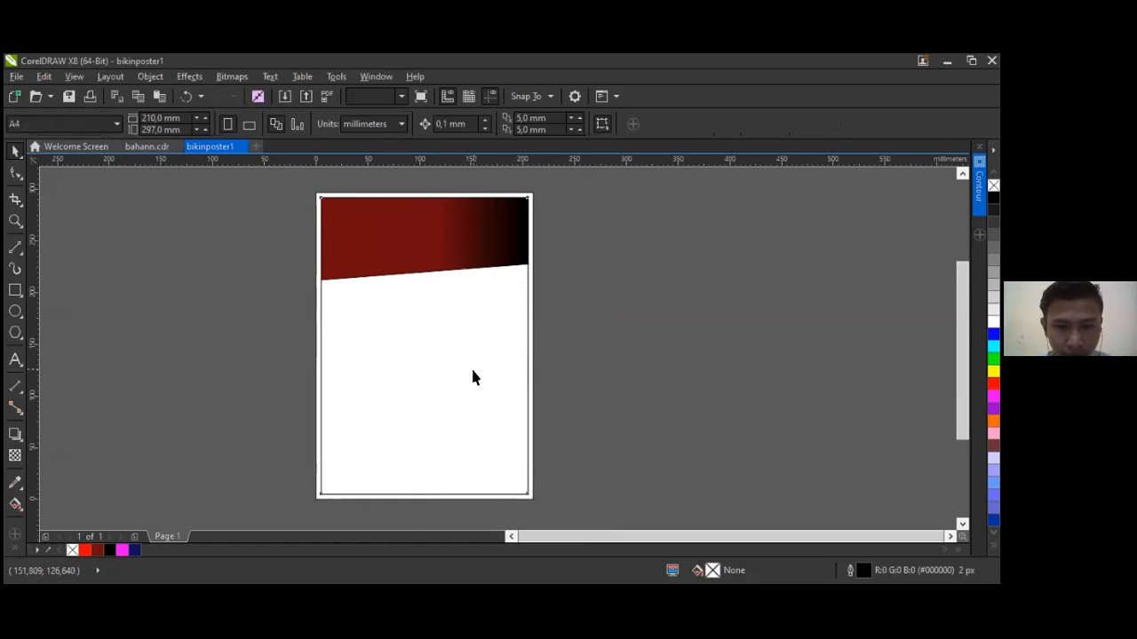
{"action": "left_click", "coordinate": [527, 348]}
{"action": "left_click_drag", "start_coordinate": [528, 346], "coordinate": [408, 350]}
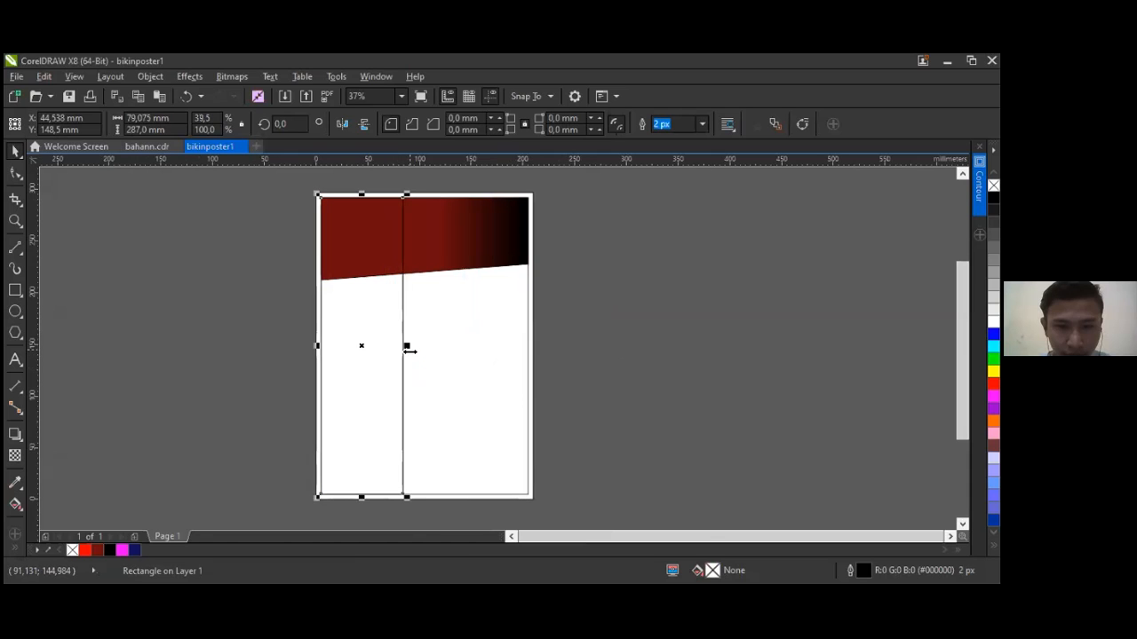
{"action": "scroll", "coordinate": [520, 411], "scroll_direction": "up", "scroll_amount": 3}
{"action": "scroll", "coordinate": [520, 411], "scroll_direction": "down", "scroll_amount": 5}
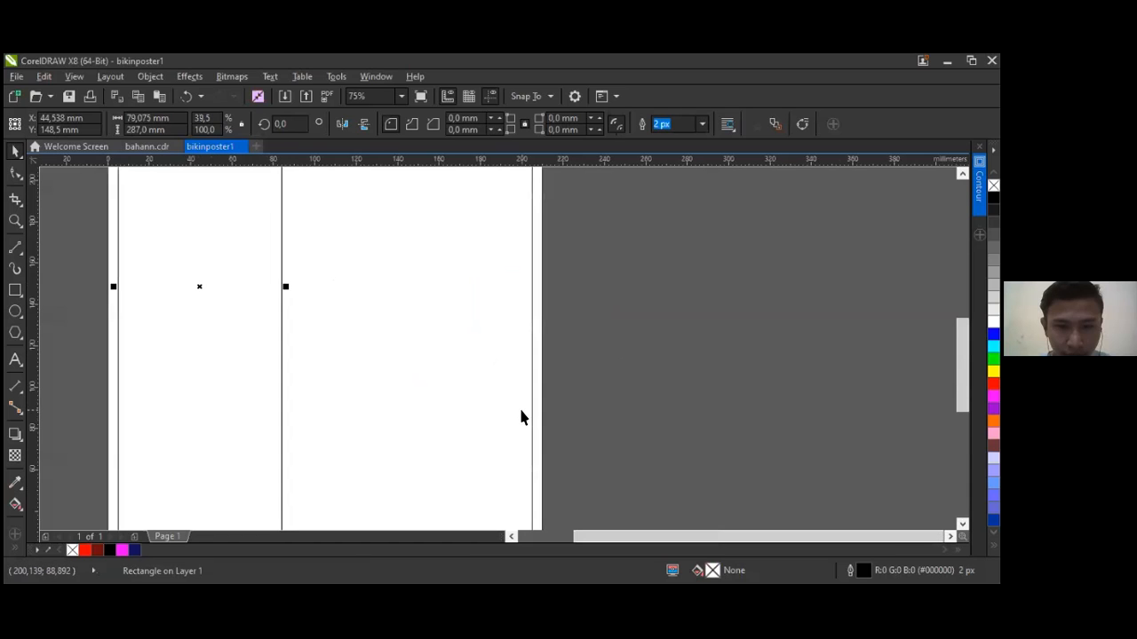
{"action": "scroll", "coordinate": [520, 411], "scroll_direction": "up", "scroll_amount": 2}
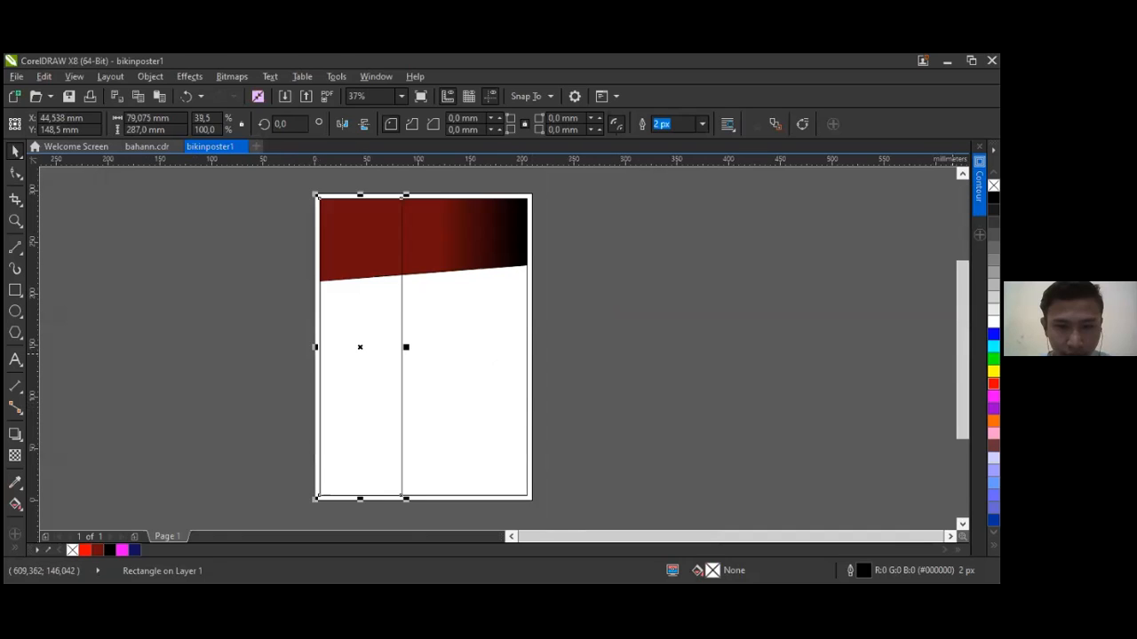
Step: Fill the narrowed rectangle with dark blue #050F5C
{"action": "left_click", "coordinate": [993, 396]}
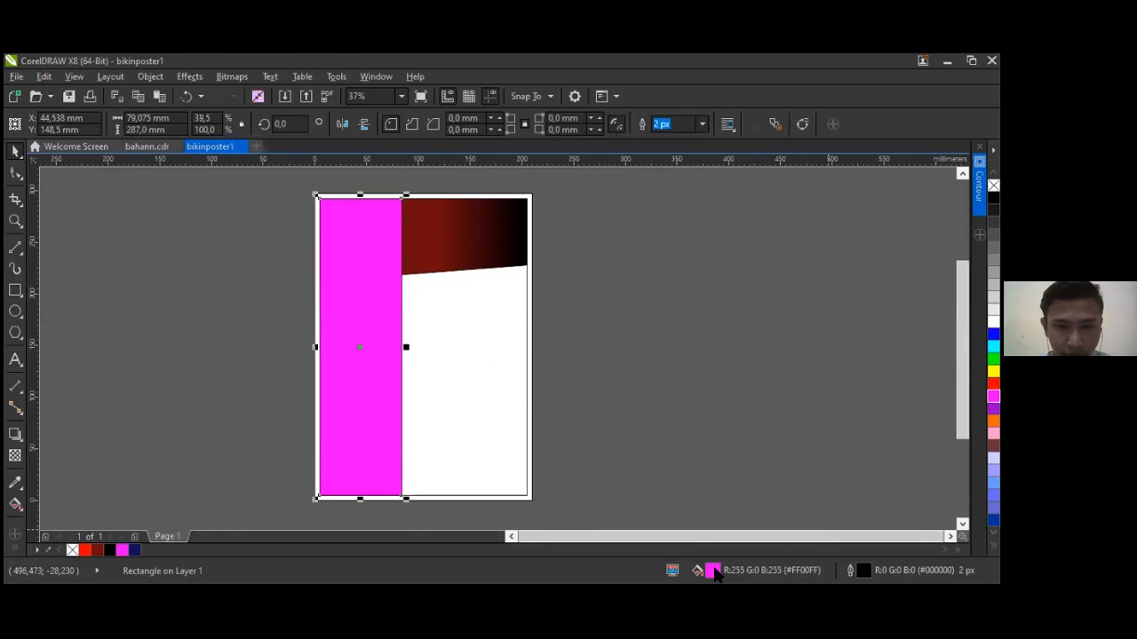
{"action": "double_click", "coordinate": [715, 570]}
{"action": "left_click", "coordinate": [422, 305]}
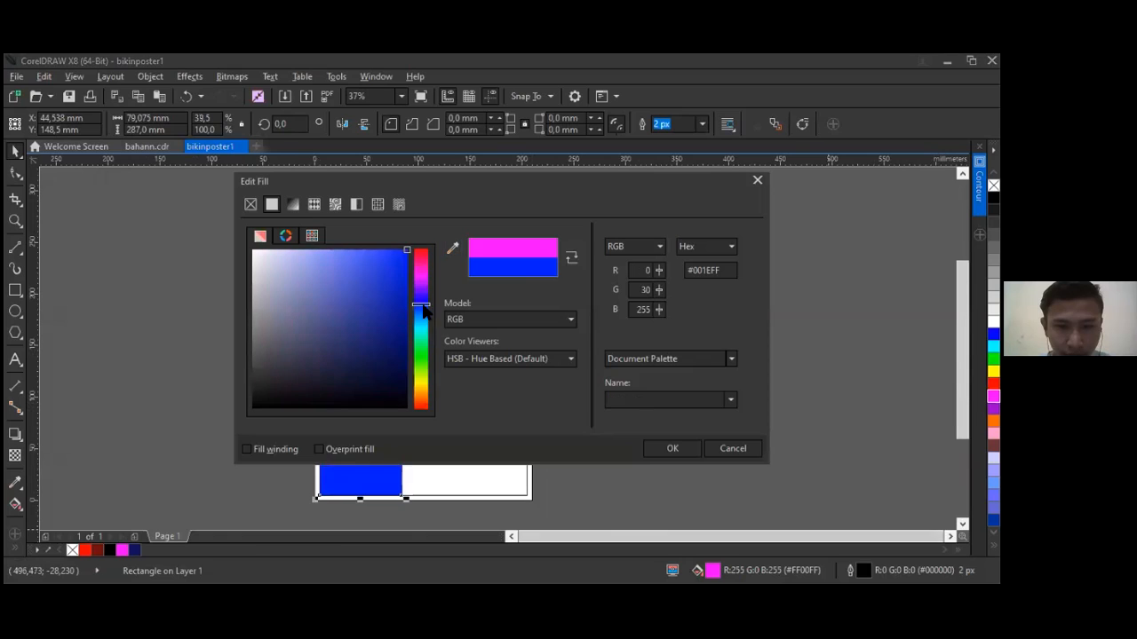
{"action": "left_click", "coordinate": [399, 352]}
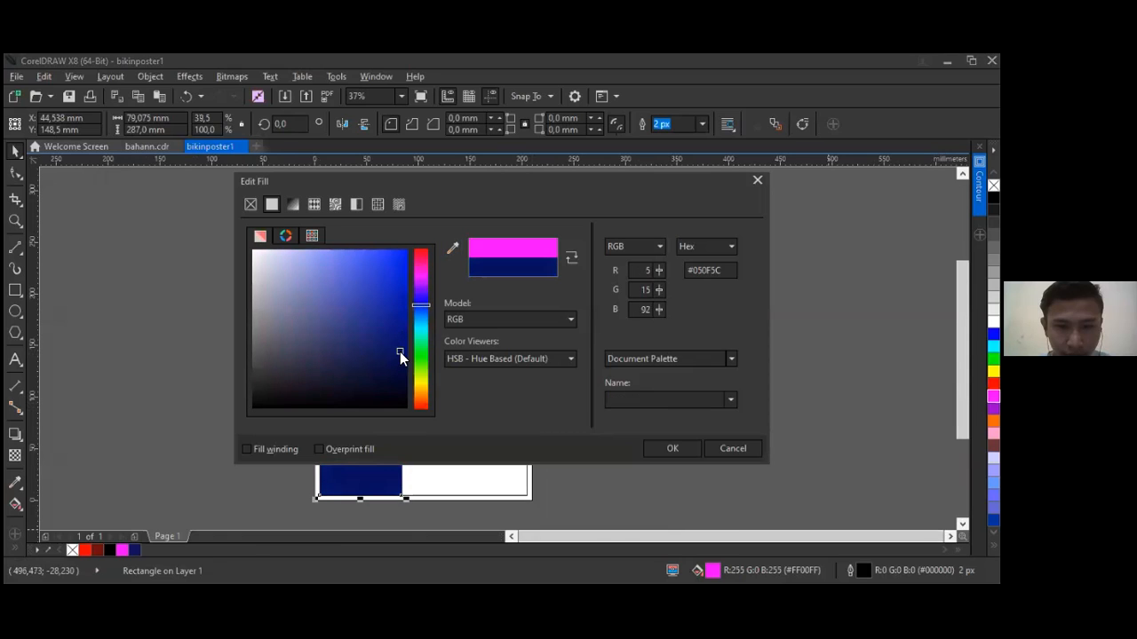
{"action": "left_click", "coordinate": [673, 448]}
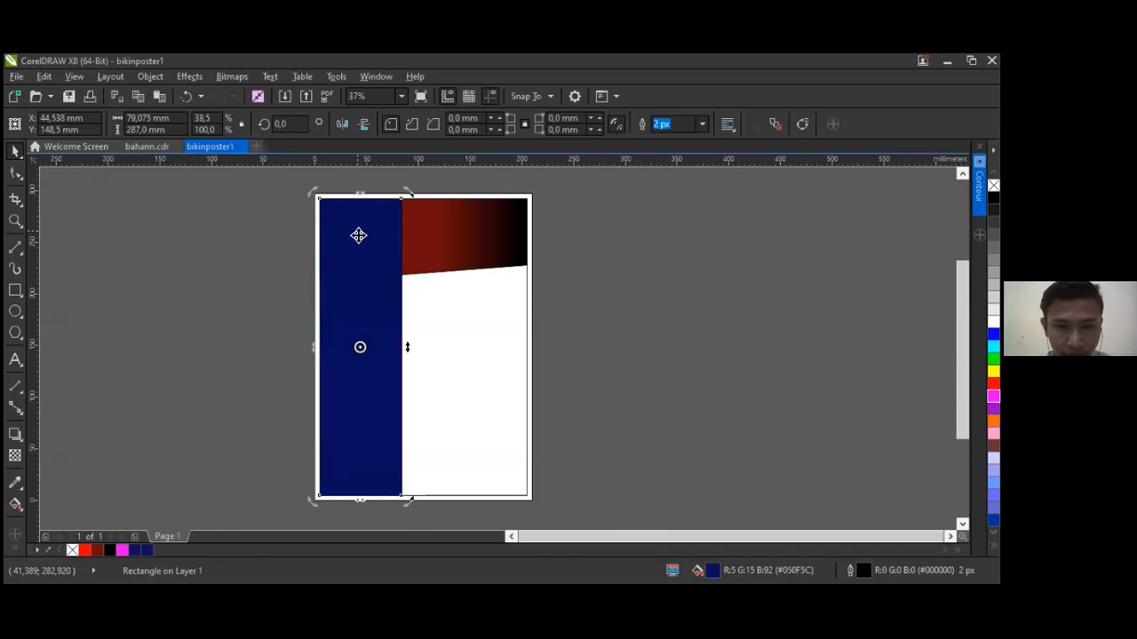
Step: Lower the dark blue rectangle's top edge to just below the red band, making it about 196 mm high
{"action": "left_click_drag", "start_coordinate": [361, 197], "coordinate": [362, 287]}
{"action": "scroll", "coordinate": [361, 294], "scroll_direction": "up", "scroll_amount": 2}
{"action": "left_click_drag", "start_coordinate": [363, 295], "coordinate": [362, 293]}
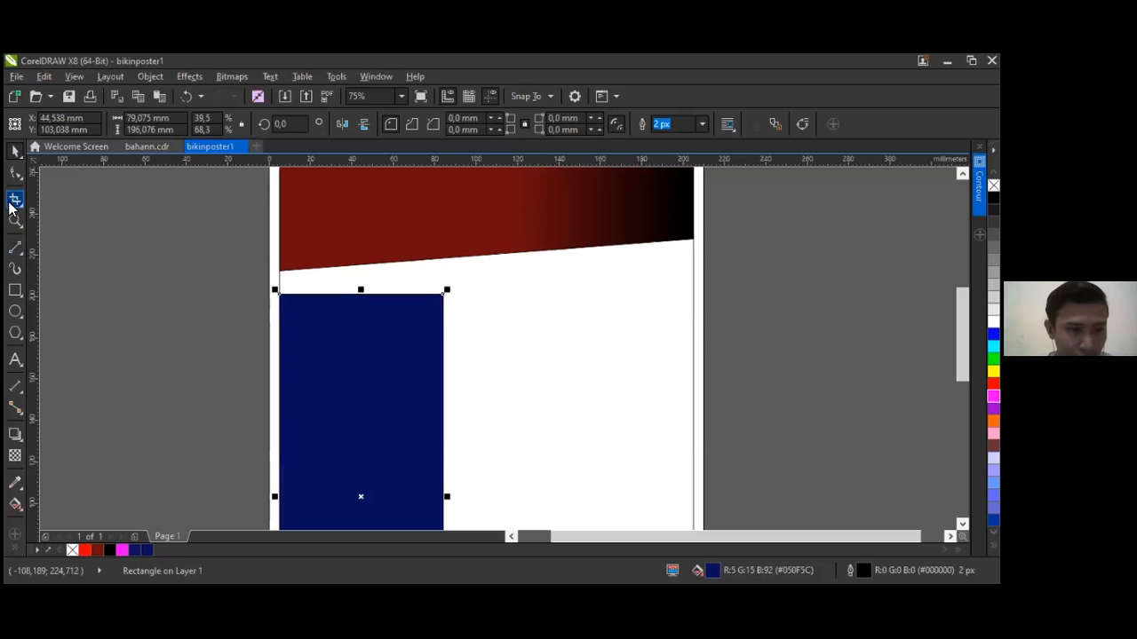
Step: Convert the dark blue rectangle to curves and raise its upper-right node so the top edge slopes parallel to the red band
{"action": "left_click", "coordinate": [15, 173]}
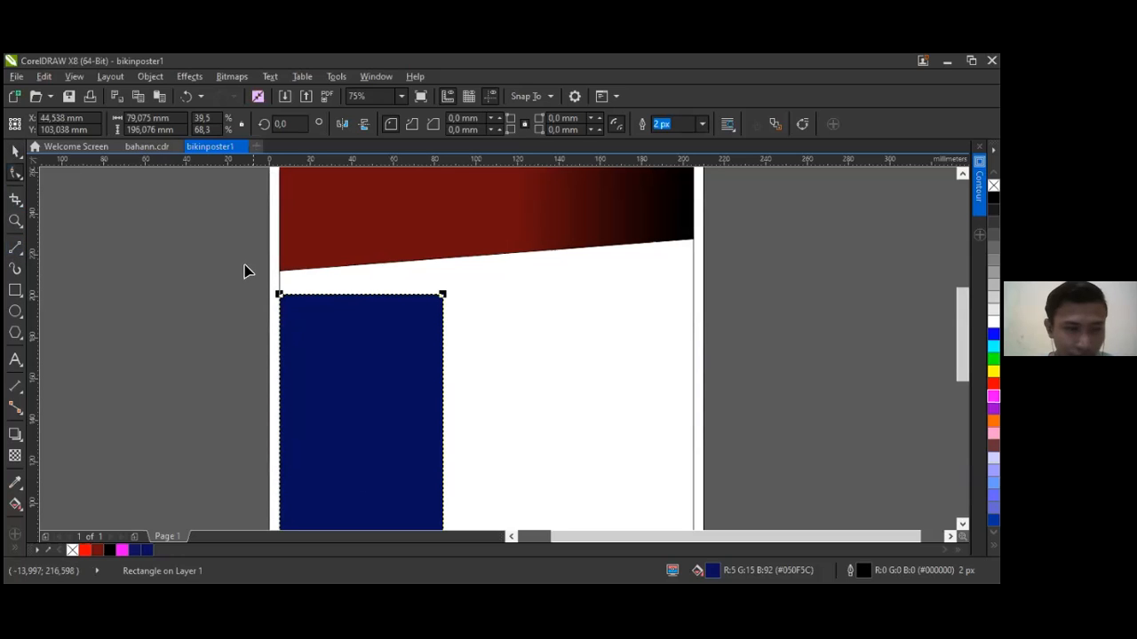
{"action": "right_click", "coordinate": [394, 303]}
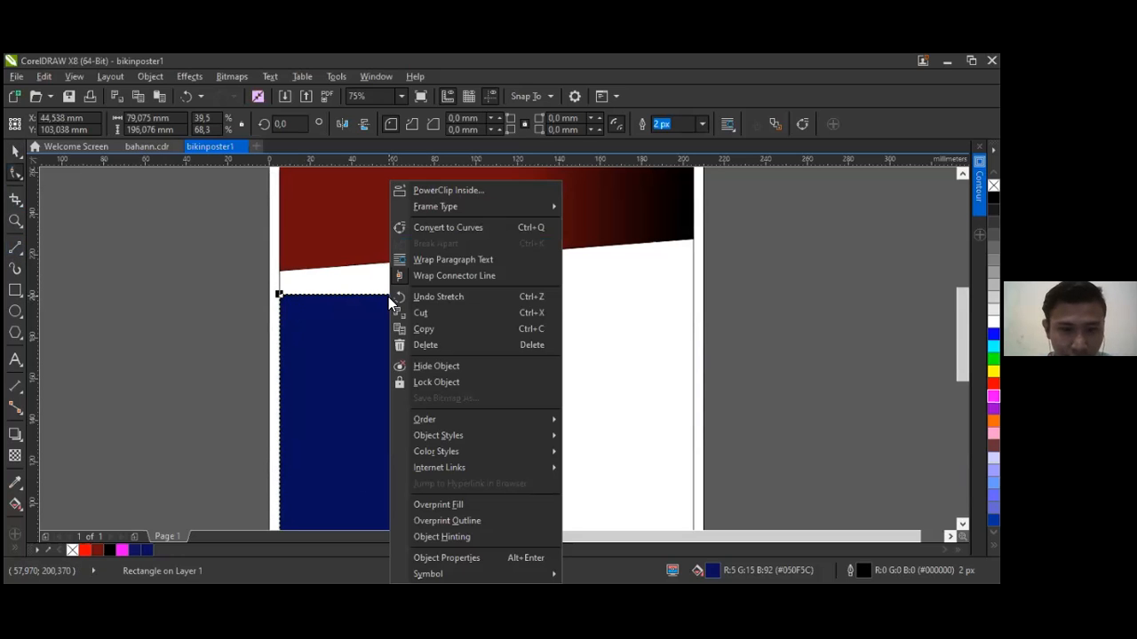
{"action": "left_click", "coordinate": [410, 228]}
{"action": "left_click_drag", "start_coordinate": [441, 295], "coordinate": [446, 282]}
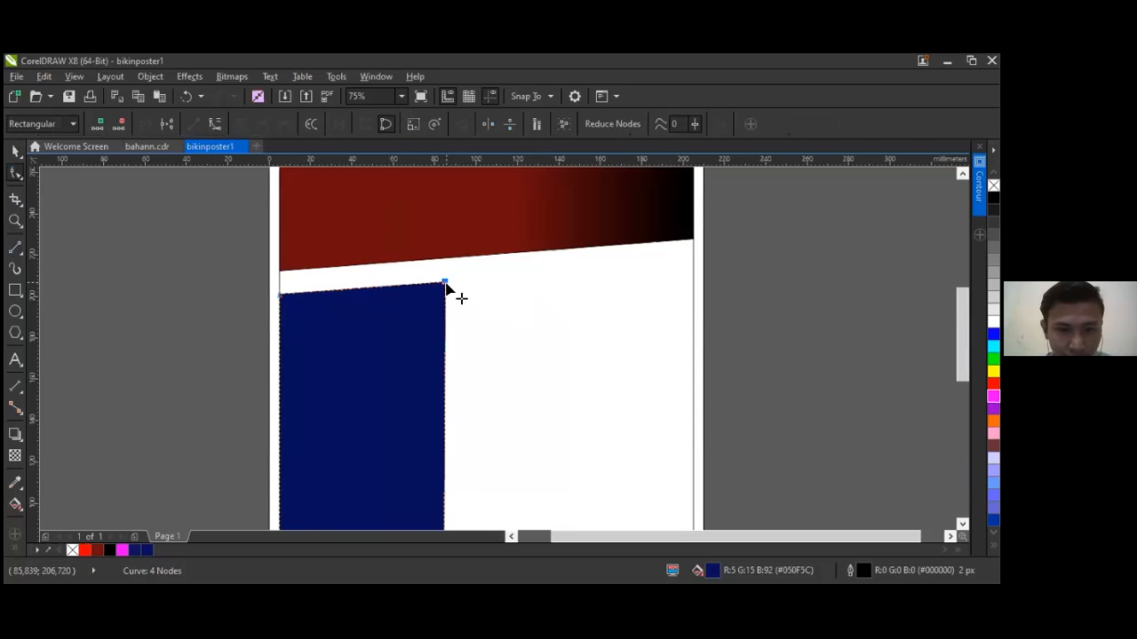
{"action": "left_click", "coordinate": [15, 151]}
Step: Fill the 200 × 287 mm margin rectangle behind the shapes with light orange #F7D076
{"action": "left_click", "coordinate": [497, 391]}
{"action": "scroll", "coordinate": [513, 388], "scroll_direction": "down", "scroll_amount": 1}
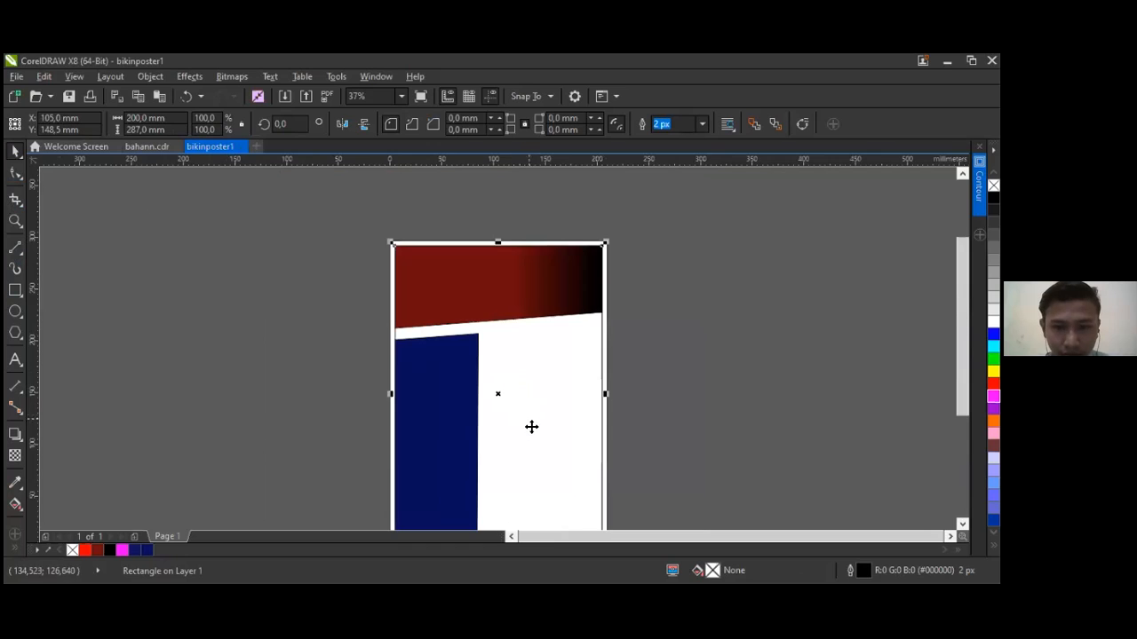
{"action": "scroll", "coordinate": [530, 427], "scroll_direction": "down", "scroll_amount": 1}
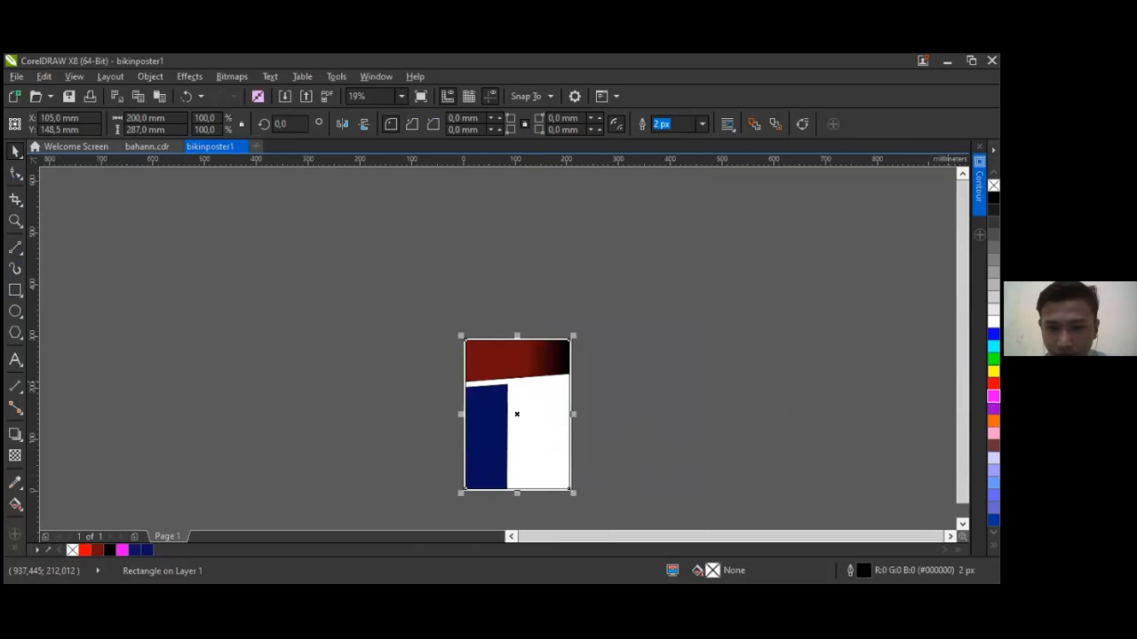
{"action": "left_click", "coordinate": [993, 371]}
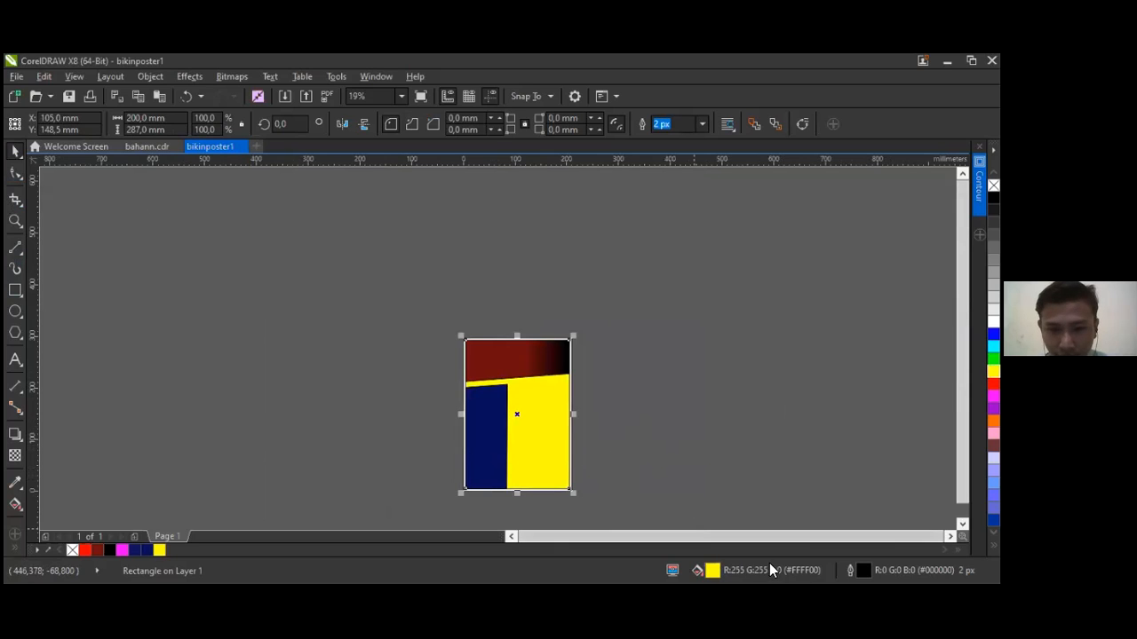
{"action": "double_click", "coordinate": [713, 570]}
{"action": "left_click", "coordinate": [333, 257]}
{"action": "left_click_drag", "start_coordinate": [422, 382], "coordinate": [421, 386]}
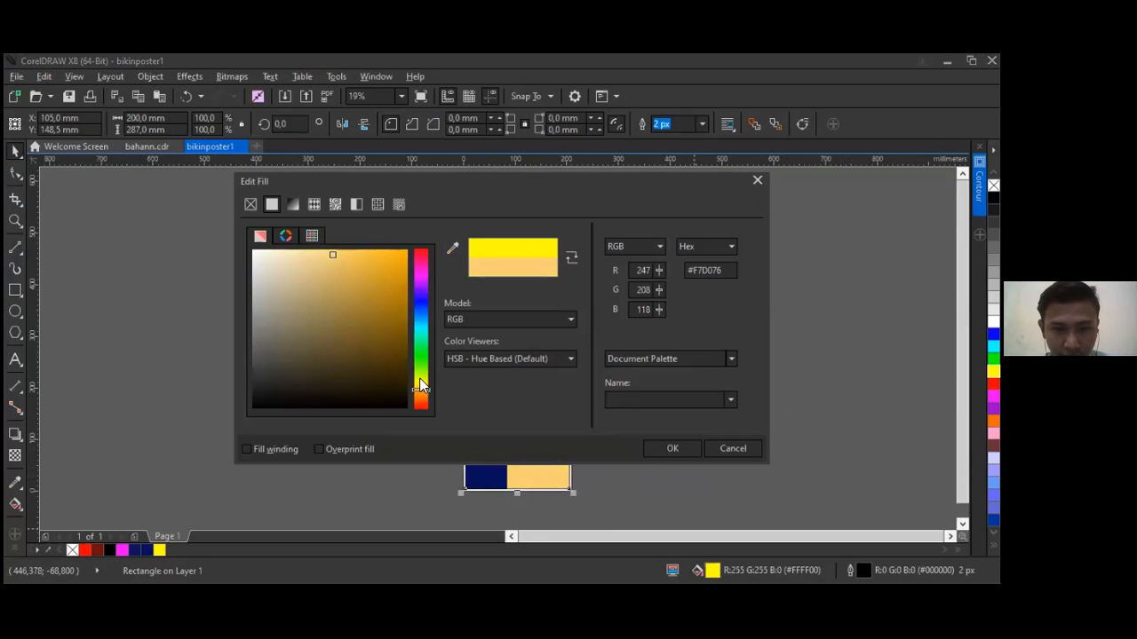
{"action": "left_click", "coordinate": [673, 449]}
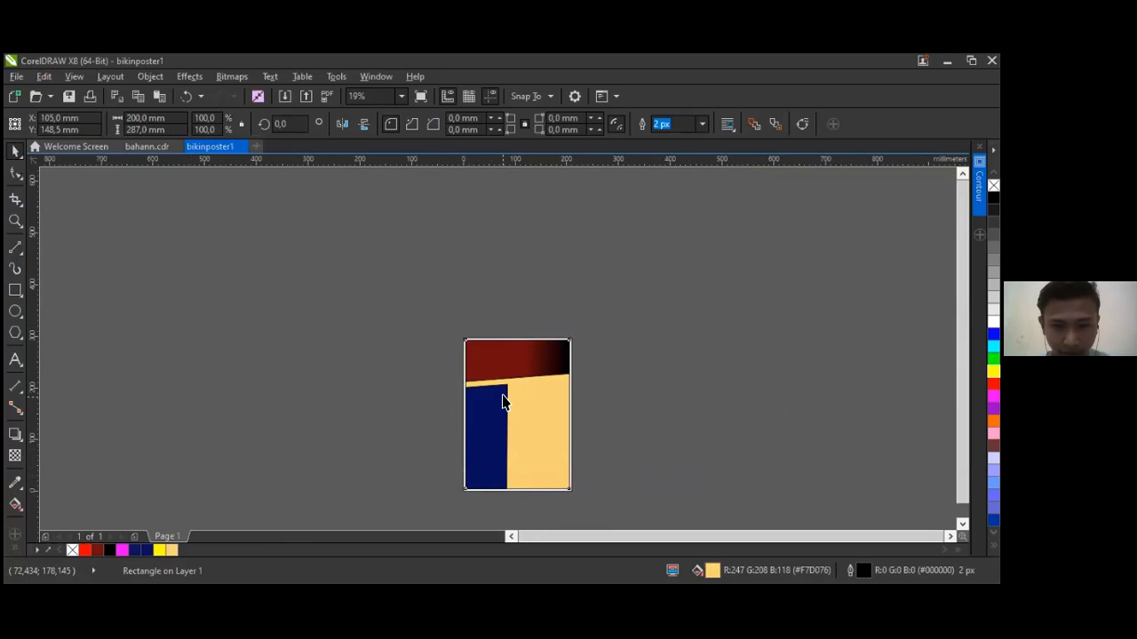
{"action": "scroll", "coordinate": [503, 396], "scroll_direction": "down", "scroll_amount": 1}
{"action": "scroll", "coordinate": [505, 386], "scroll_direction": "up", "scroll_amount": 1}
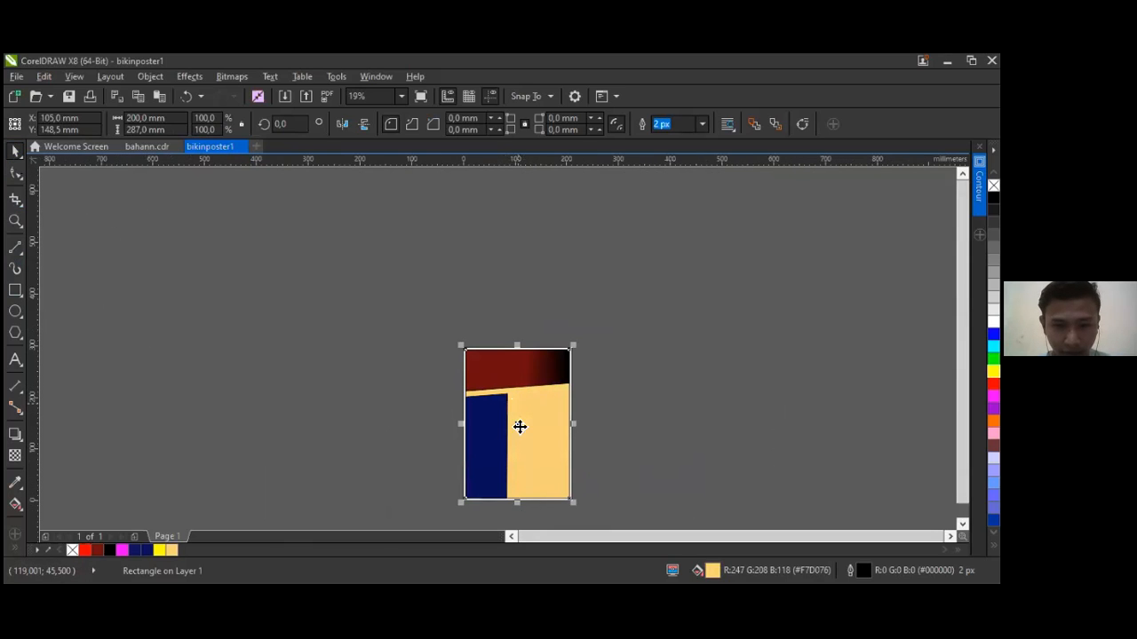
{"action": "scroll", "coordinate": [525, 403], "scroll_direction": "up", "scroll_amount": 1}
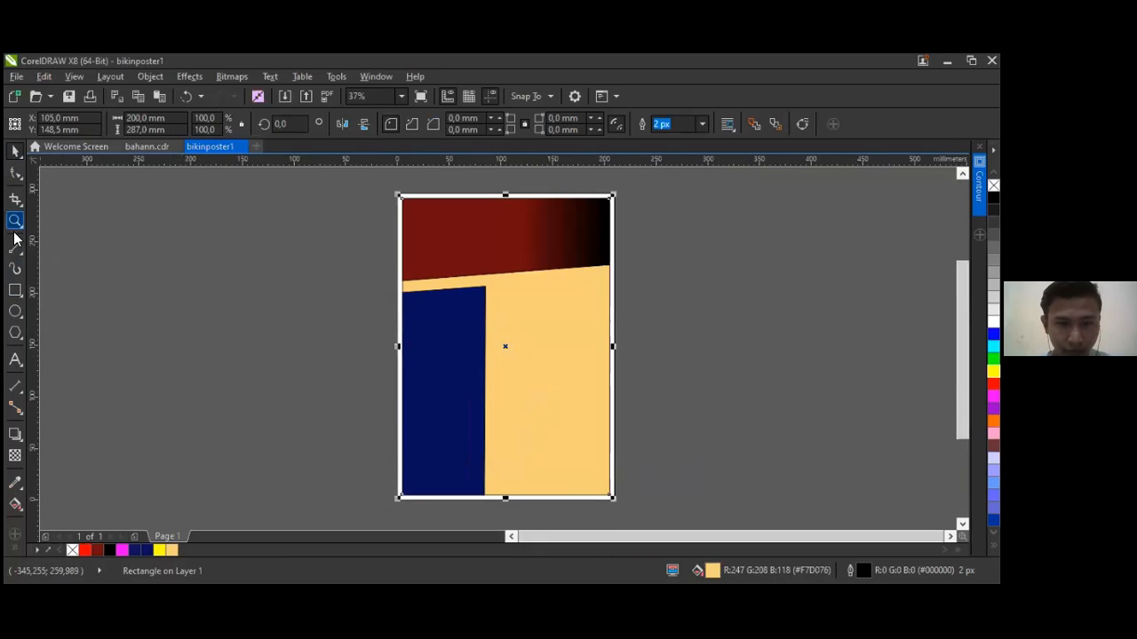
Step: Draw a vertical rectangle about 37 × 211 mm over the right half of the dark blue column and fill it white
{"action": "left_click", "coordinate": [16, 290]}
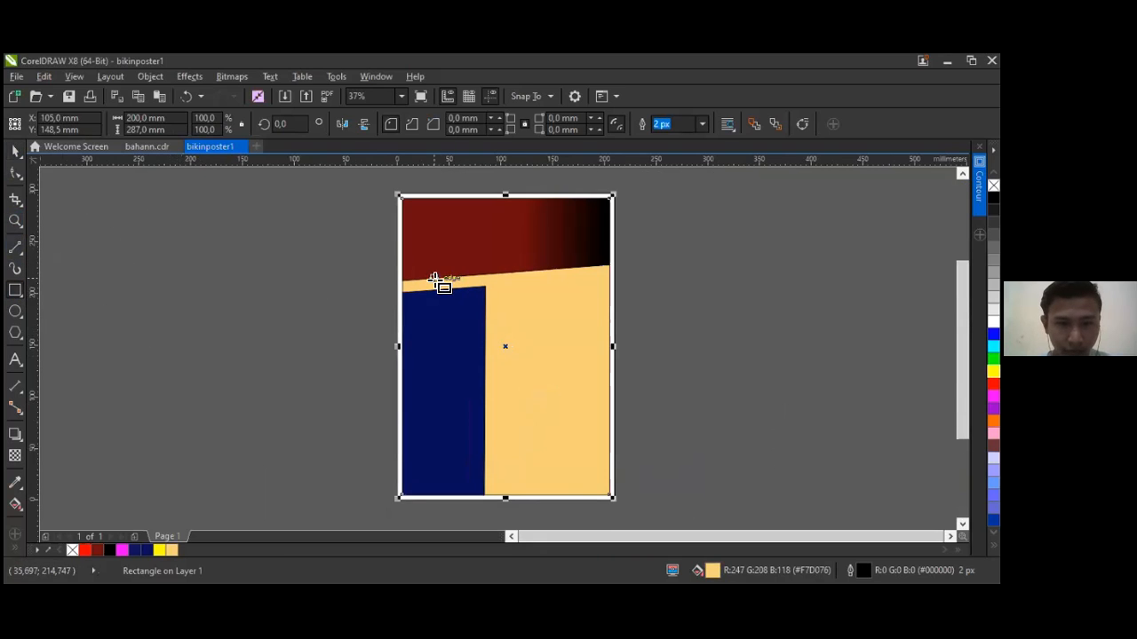
{"action": "left_click_drag", "start_coordinate": [446, 278], "coordinate": [486, 497]}
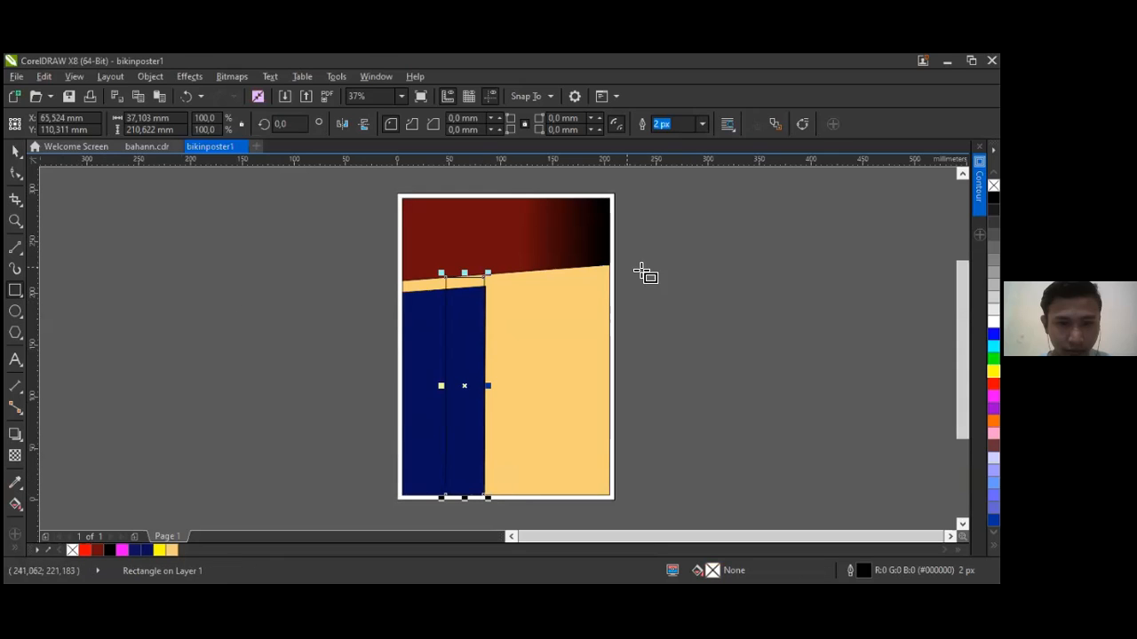
{"action": "left_click", "coordinate": [992, 321]}
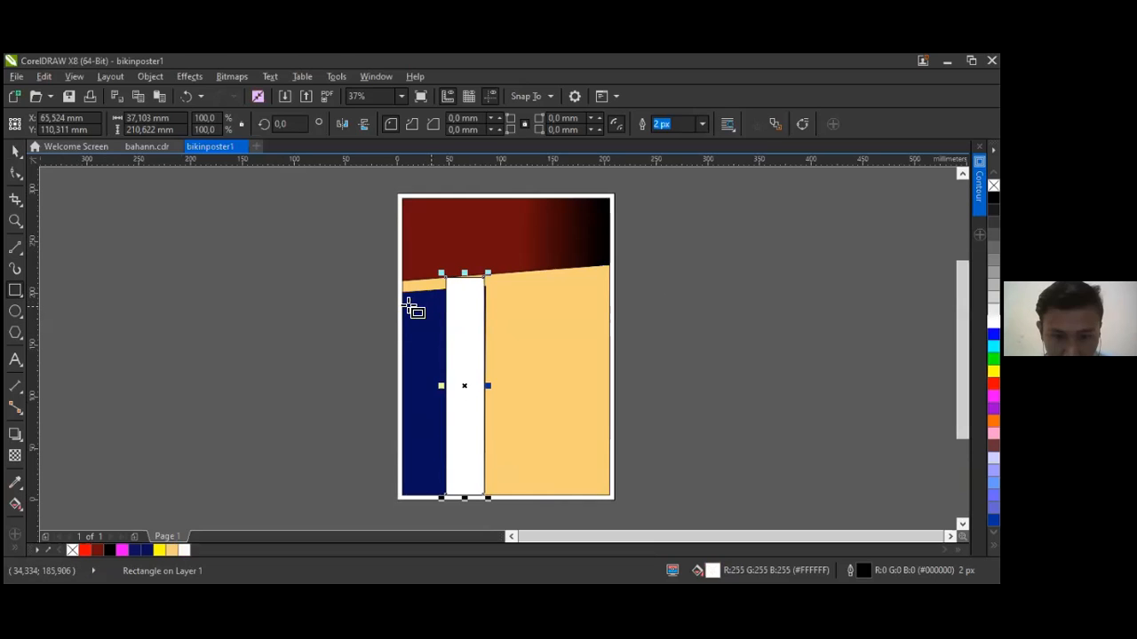
Step: Nudge the white rectangle 1 mm to the right to cover the dark blue column's right edge
{"action": "key", "text": "Right"}
{"action": "key", "text": "Right"}
{"action": "key", "text": "Right"}
{"action": "key", "text": "Right"}
{"action": "key", "text": "Right"}
{"action": "key", "text": "Right"}
{"action": "key", "text": "Right"}
{"action": "key", "text": "Right"}
{"action": "key", "text": "Right"}
{"action": "key", "text": "Right"}
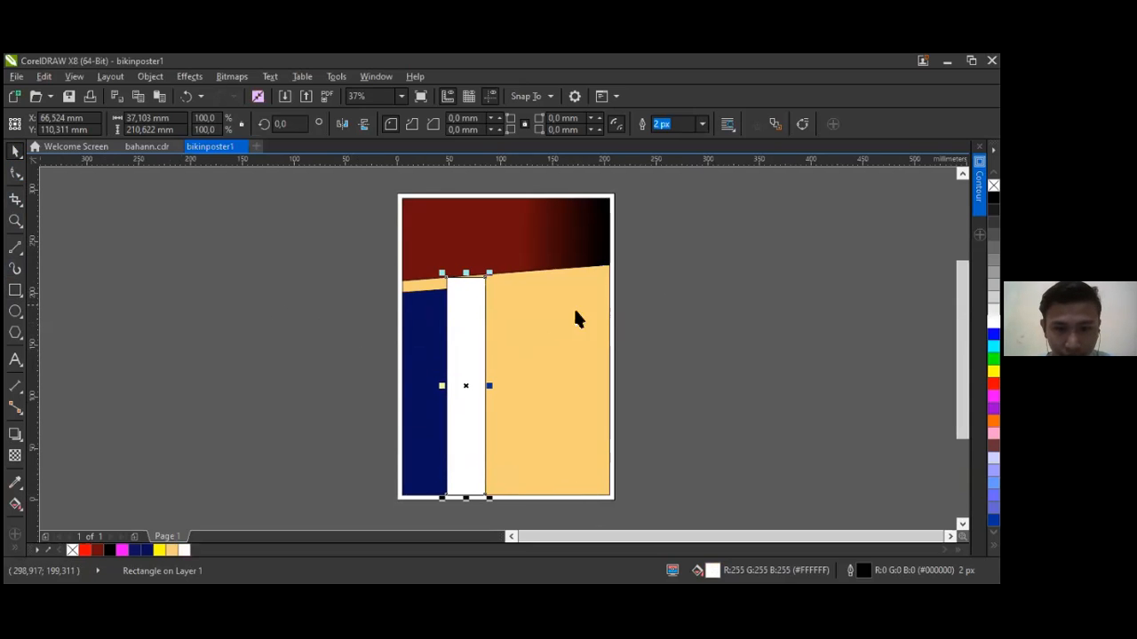
Step: Apply a preset drop shadow with opacity 100 and feathering 20 to the white rectangle
{"action": "left_click", "coordinate": [15, 434]}
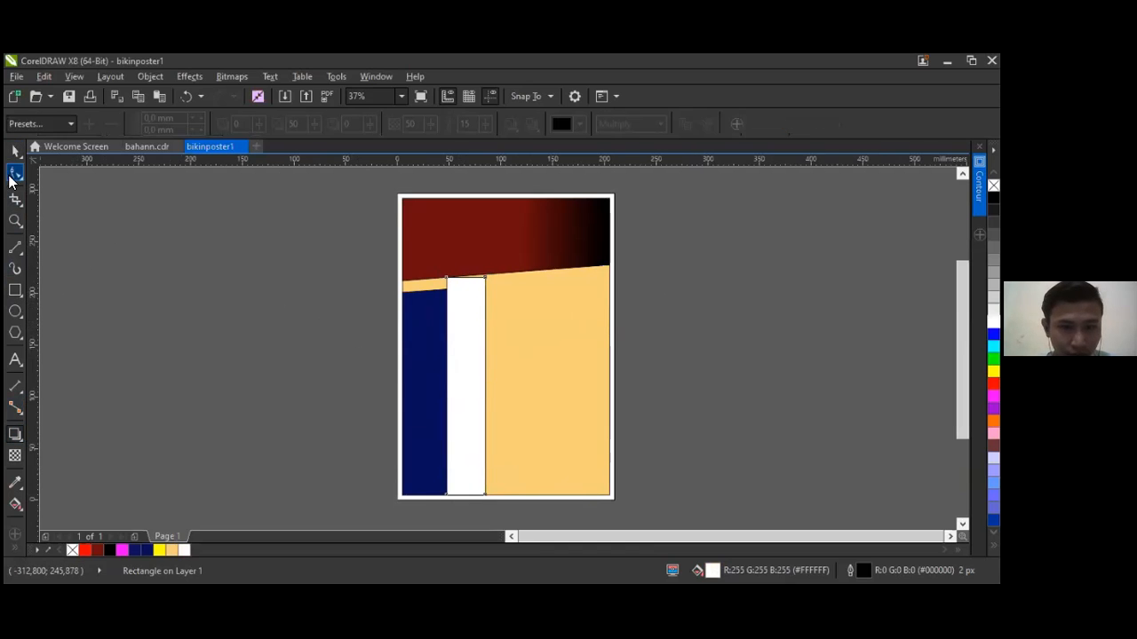
{"action": "left_click", "coordinate": [15, 151]}
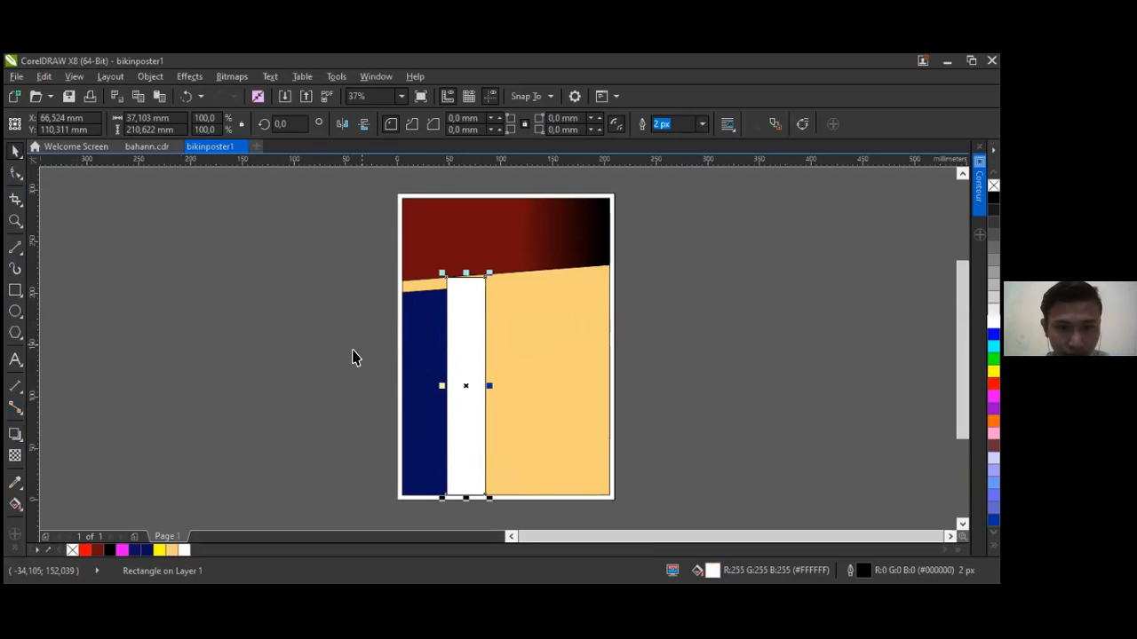
{"action": "left_click", "coordinate": [15, 435]}
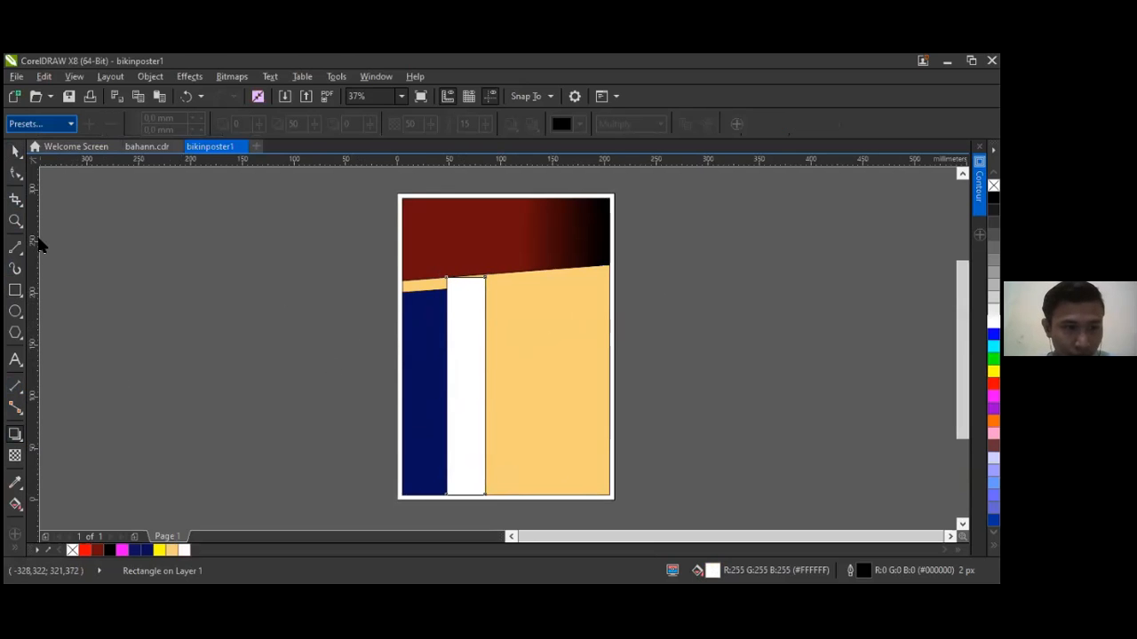
{"action": "left_click", "coordinate": [40, 124]}
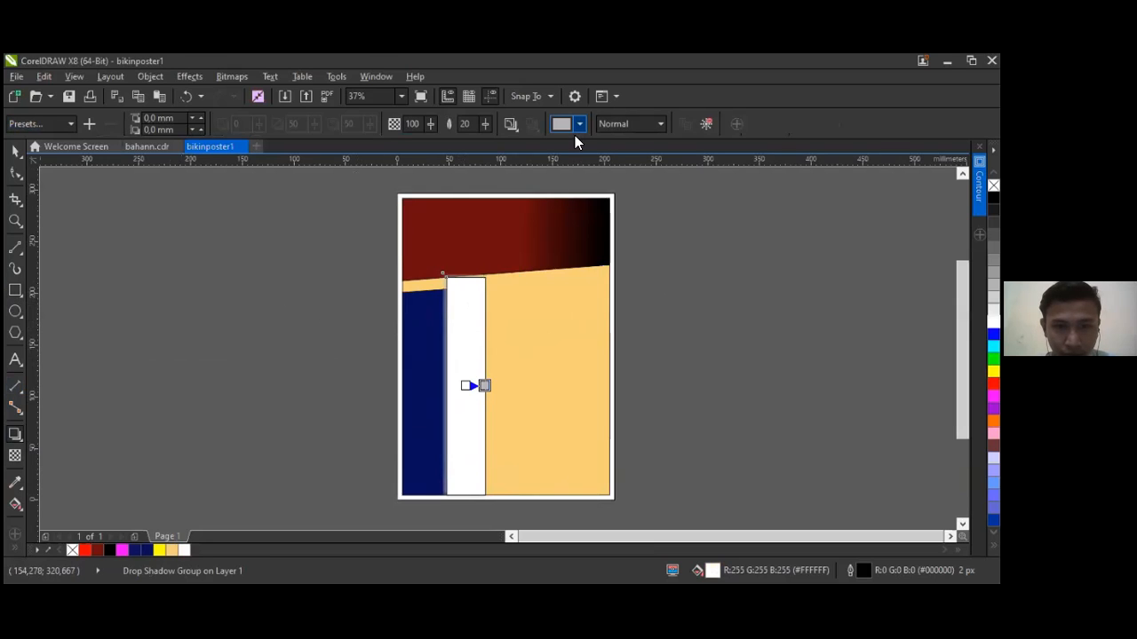
Step: Change the white rectangle's shadow colour to a very dark grey
{"action": "left_click", "coordinate": [569, 256]}
{"action": "left_click", "coordinate": [565, 258]}
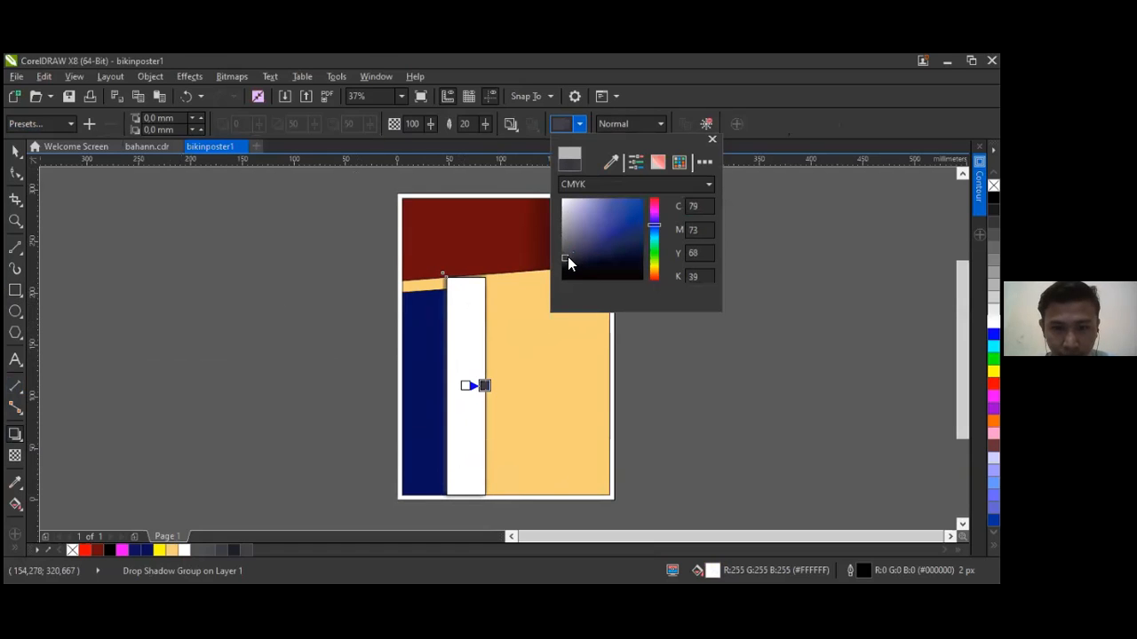
{"action": "left_click", "coordinate": [569, 258]}
{"action": "left_click", "coordinate": [459, 318]}
{"action": "scroll", "coordinate": [459, 318], "scroll_direction": "up", "scroll_amount": 4}
{"action": "key", "text": "space"}
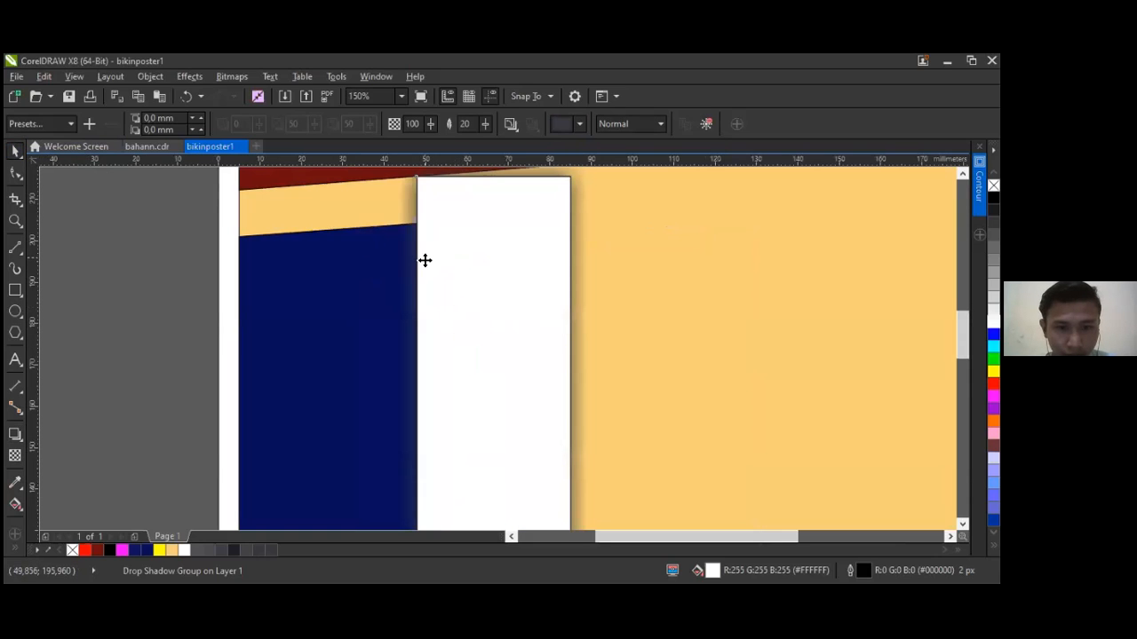
Step: Break the drop shadow apart from the white rectangle, then move the rectangle aside and delete it, keeping only the shadow
{"action": "right_click", "coordinate": [425, 259]}
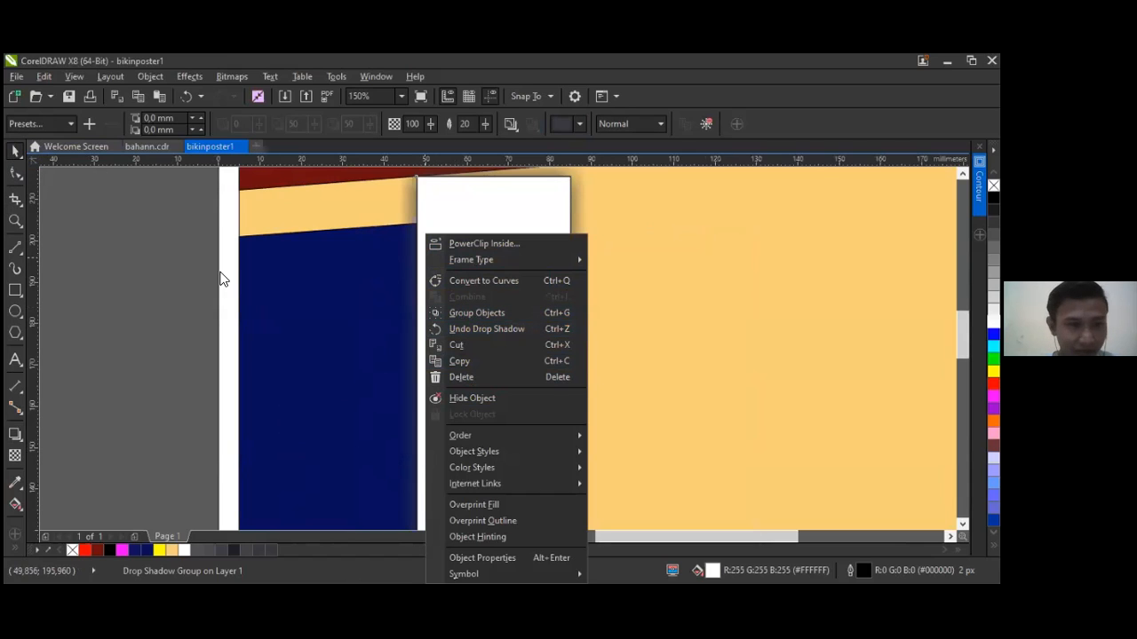
{"action": "left_click", "coordinate": [408, 265]}
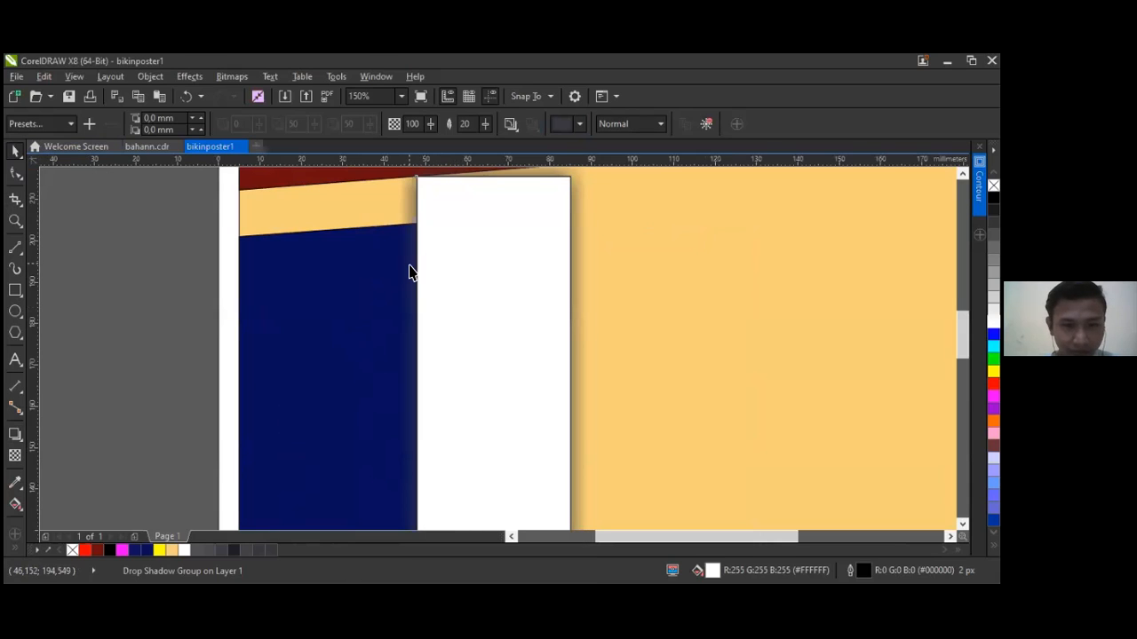
{"action": "right_click", "coordinate": [408, 238]}
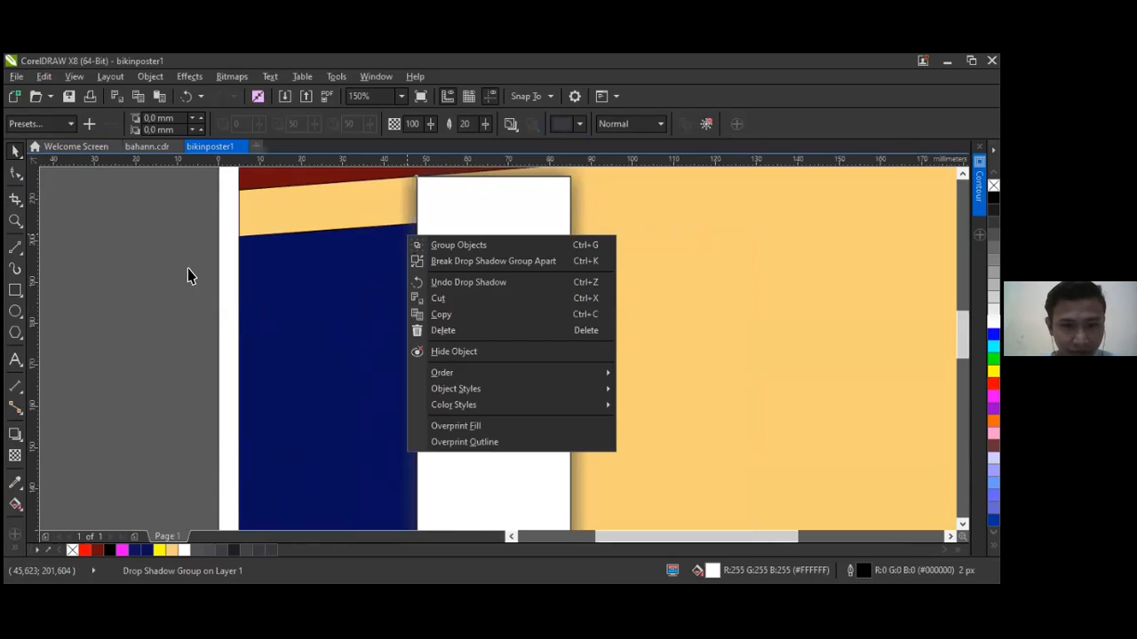
{"action": "left_click", "coordinate": [463, 265]}
{"action": "key", "text": "Escape"}
{"action": "left_click_drag", "start_coordinate": [554, 275], "coordinate": [701, 279]}
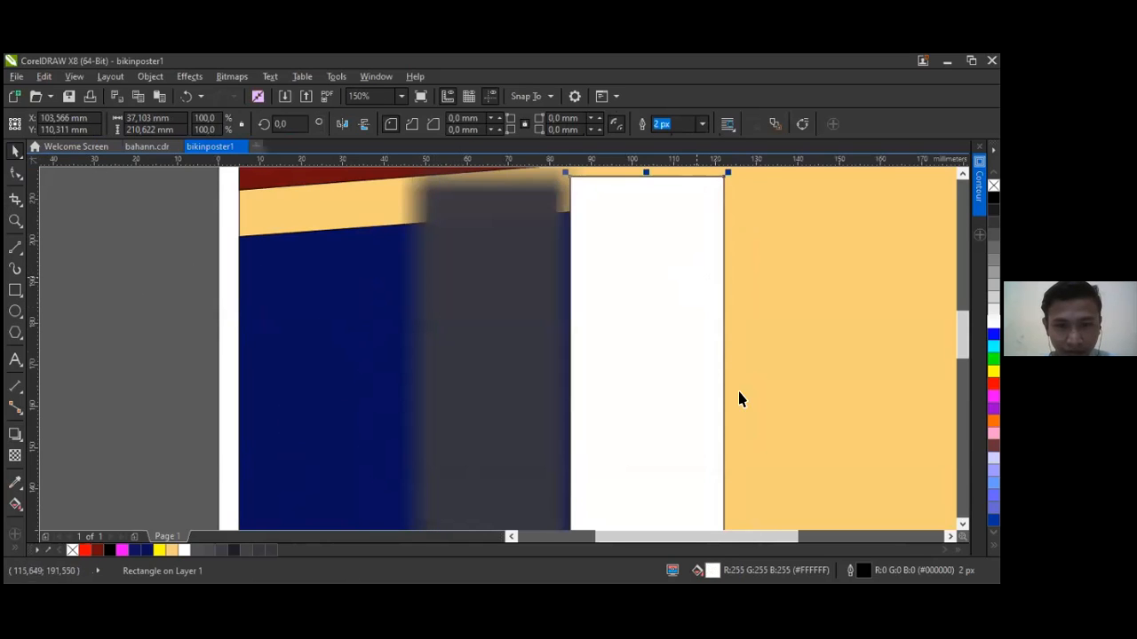
{"action": "key", "text": "Delete"}
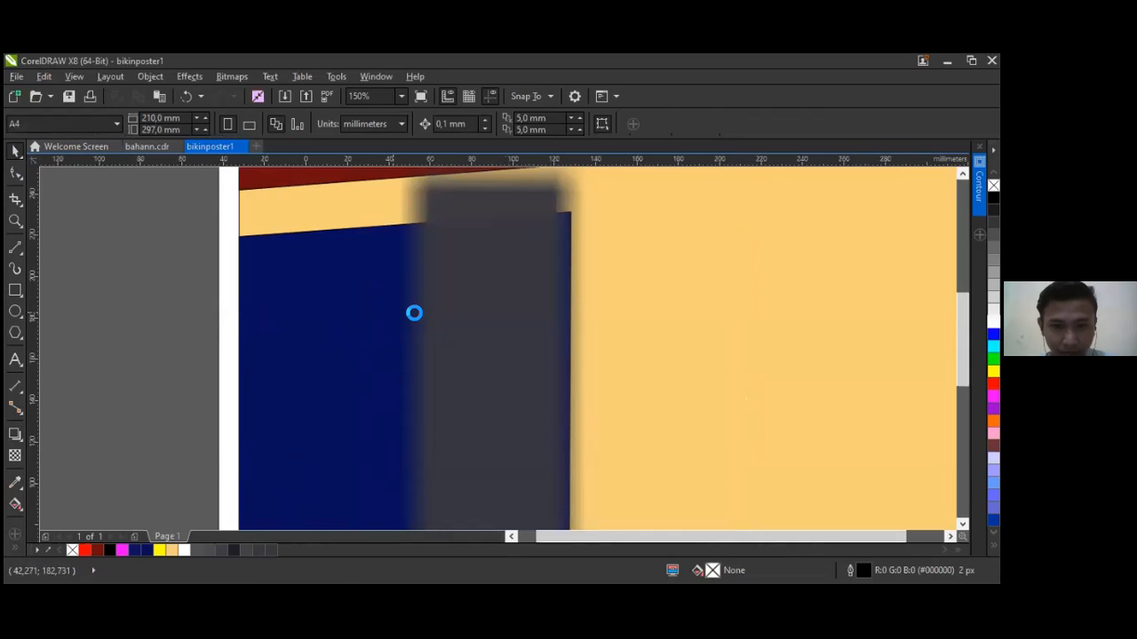
Step: PowerClip the loose dark shadow inside the poster's light orange background rectangle
{"action": "scroll", "coordinate": [414, 313], "scroll_direction": "down", "scroll_amount": 4}
{"action": "left_click", "coordinate": [414, 316]}
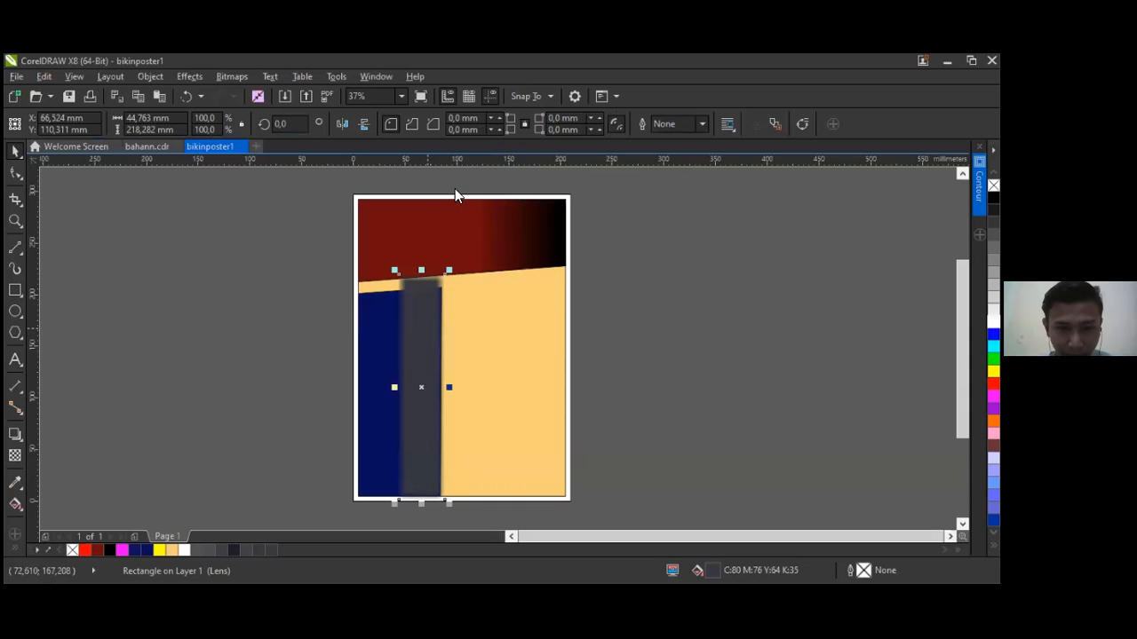
{"action": "right_click", "coordinate": [469, 333]}
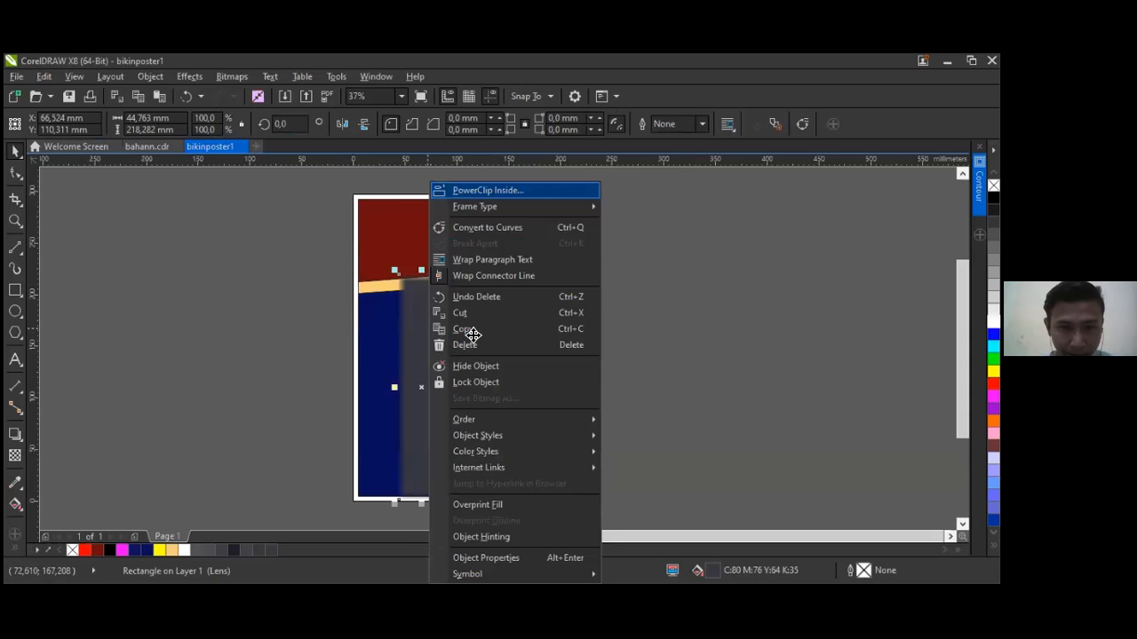
{"action": "left_click", "coordinate": [471, 343]}
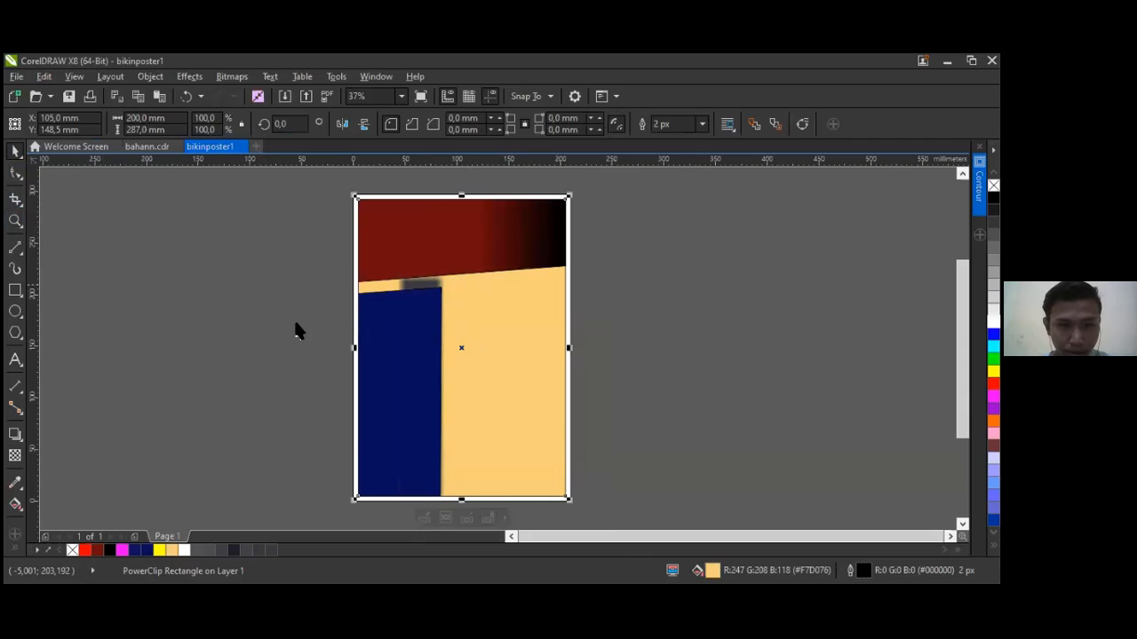
{"action": "left_click", "coordinate": [254, 330]}
{"action": "left_click", "coordinate": [420, 285]}
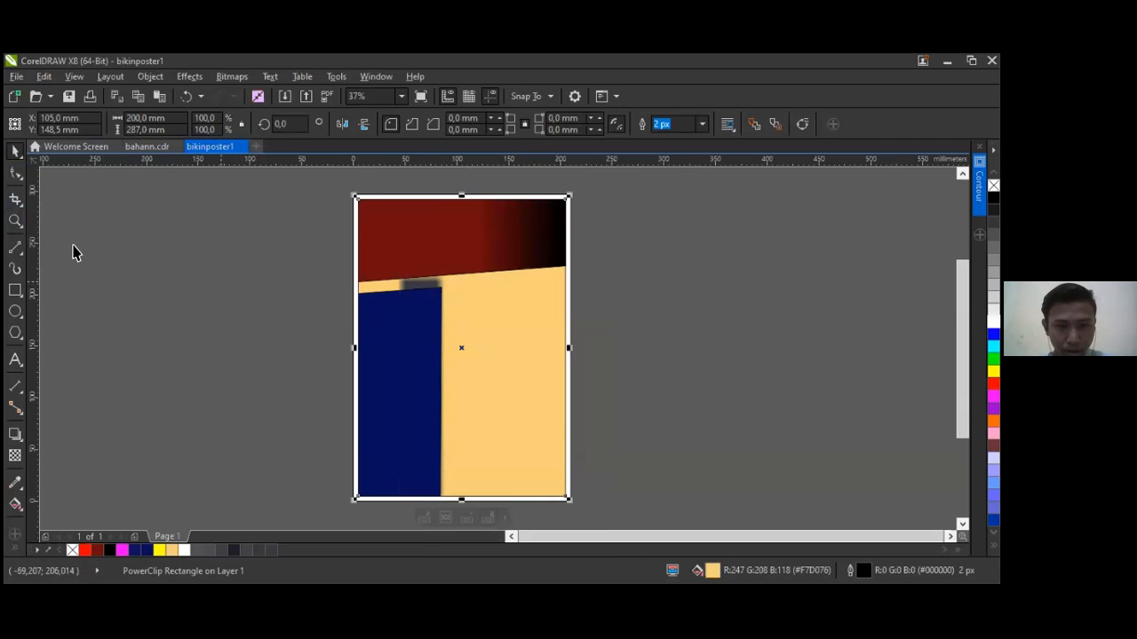
Step: Draw a short Artistic Media stroke with a Calligraphy brush 10 mm wide on the light orange area below the header
{"action": "left_click", "coordinate": [14, 435]}
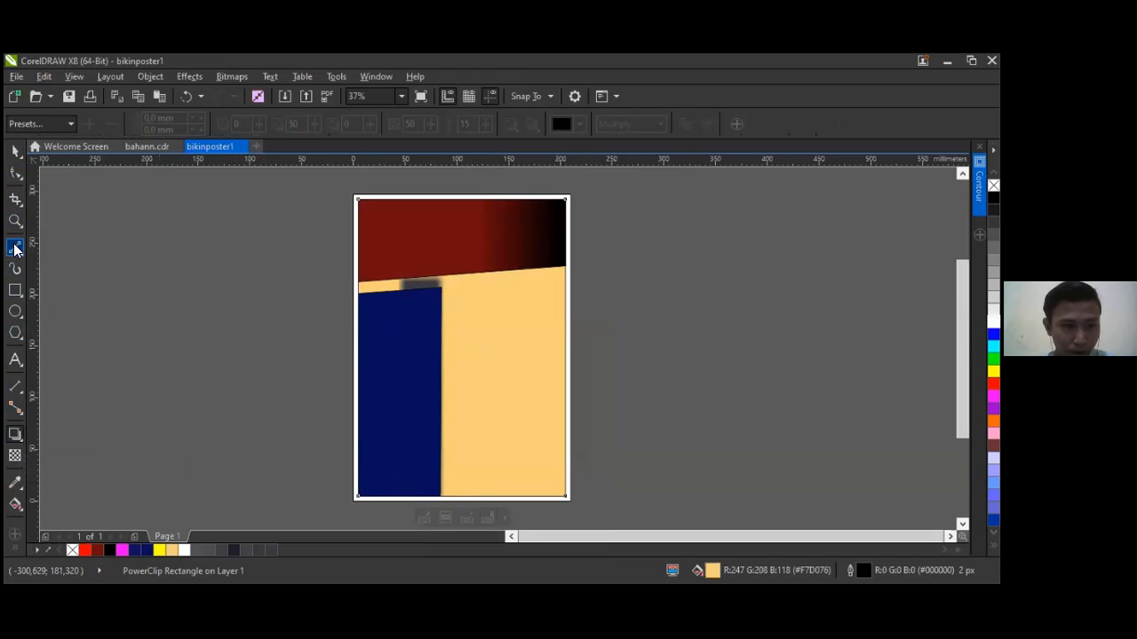
{"action": "left_click", "coordinate": [15, 269]}
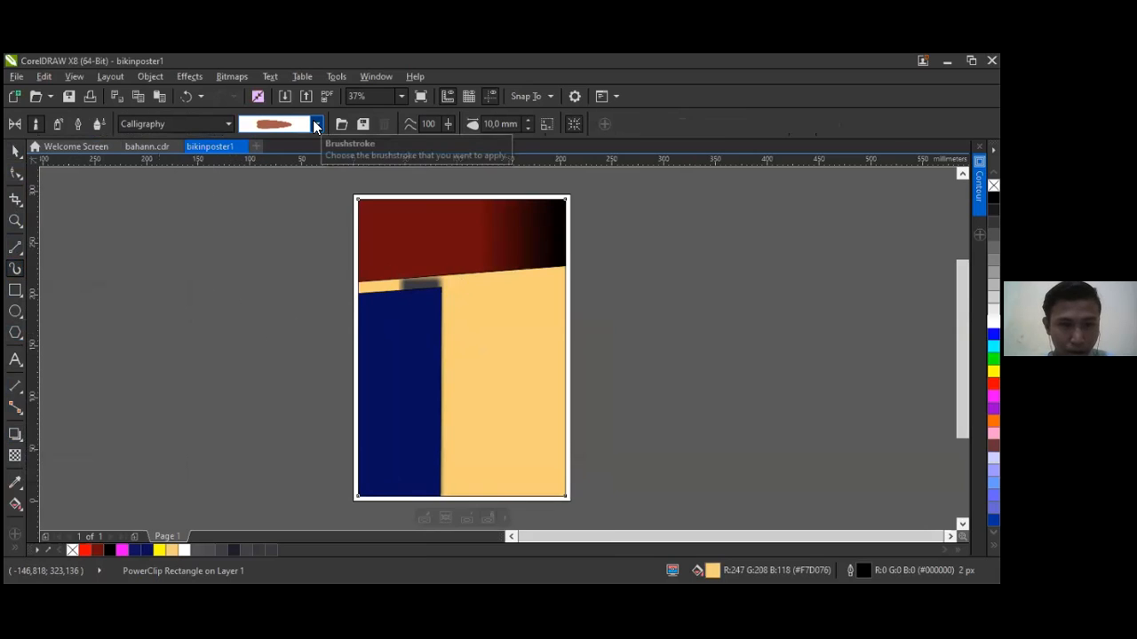
{"action": "left_click", "coordinate": [315, 125]}
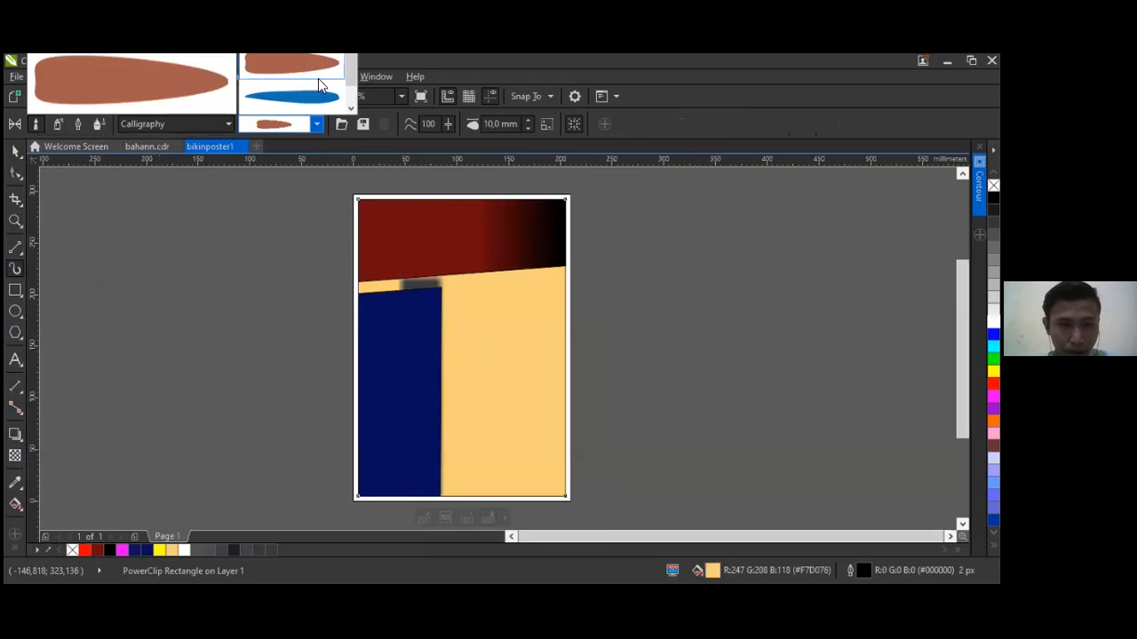
{"action": "left_click", "coordinate": [431, 306]}
{"action": "mouse_move", "coordinate": [493, 293]}
{"action": "left_mouse_down"}
{"action": "mouse_move", "coordinate": [533, 292]}
{"action": "mouse_move", "coordinate": [488, 304]}
{"action": "mouse_move", "coordinate": [540, 299]}
{"action": "left_mouse_up"}
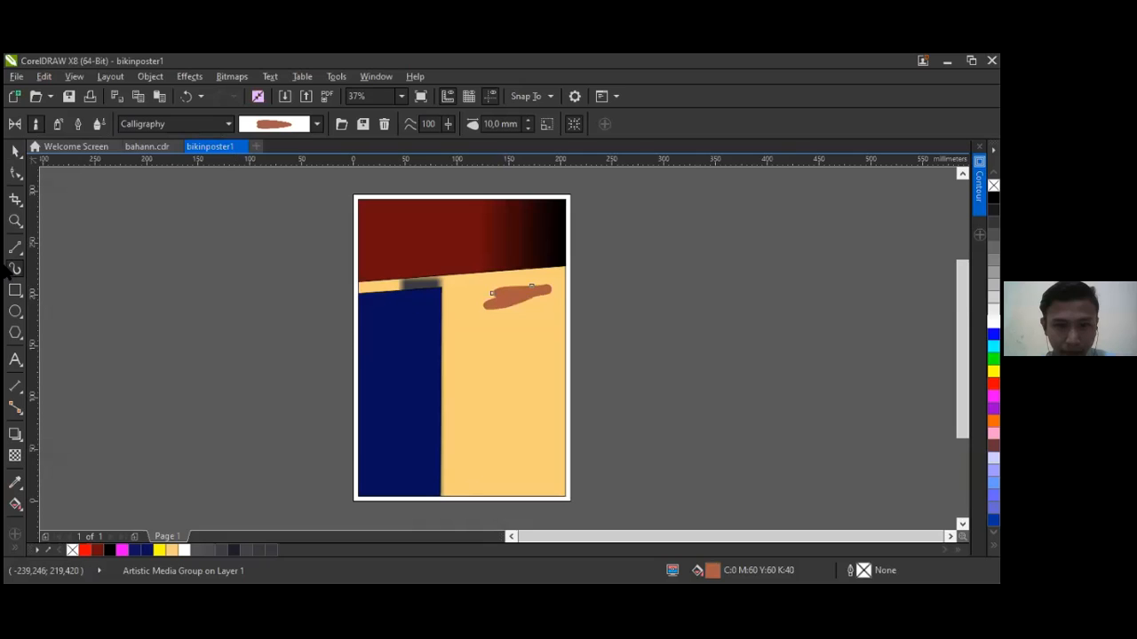
Step: Move the brushstroke over the gap above the dark blue column and fill it with the background's light orange
{"action": "left_click", "coordinate": [16, 151]}
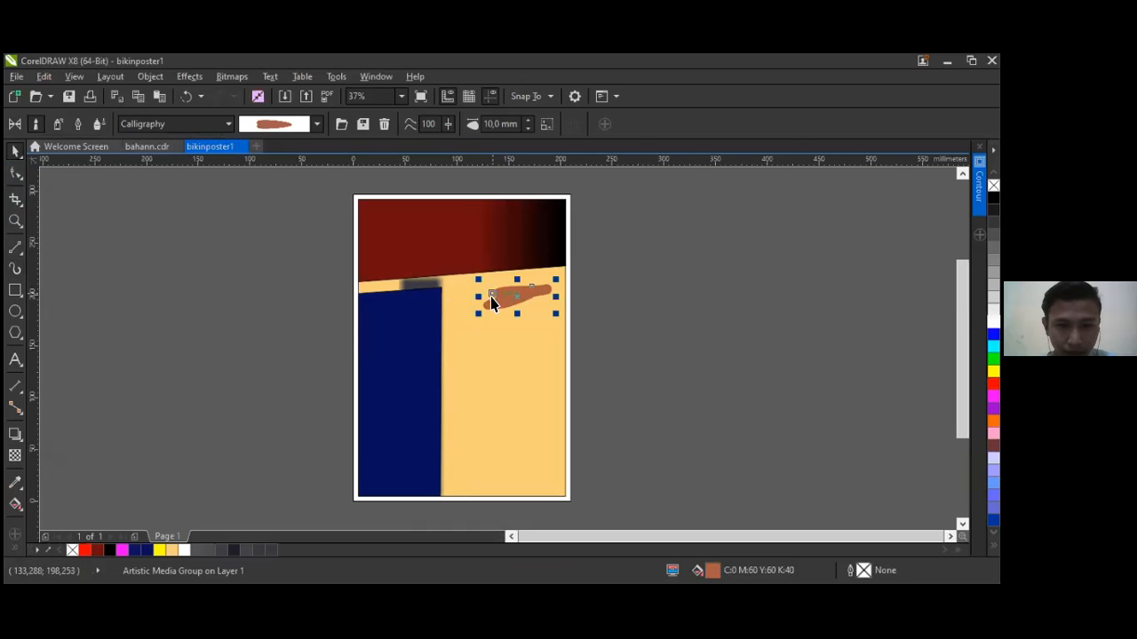
{"action": "left_click_drag", "start_coordinate": [500, 301], "coordinate": [379, 284]}
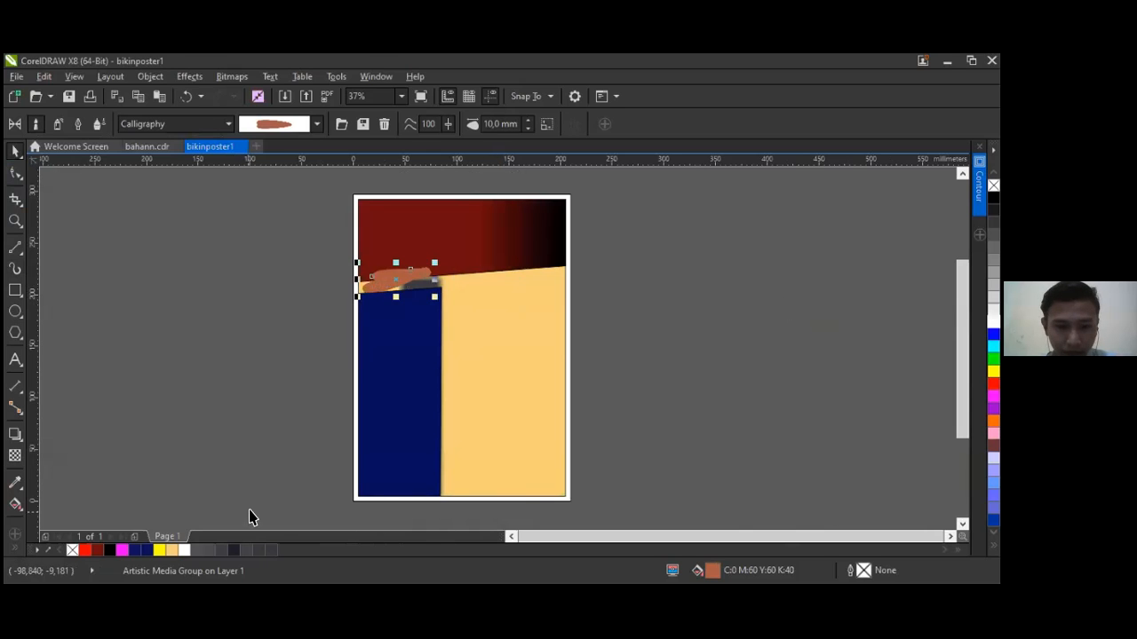
{"action": "left_click", "coordinate": [171, 550]}
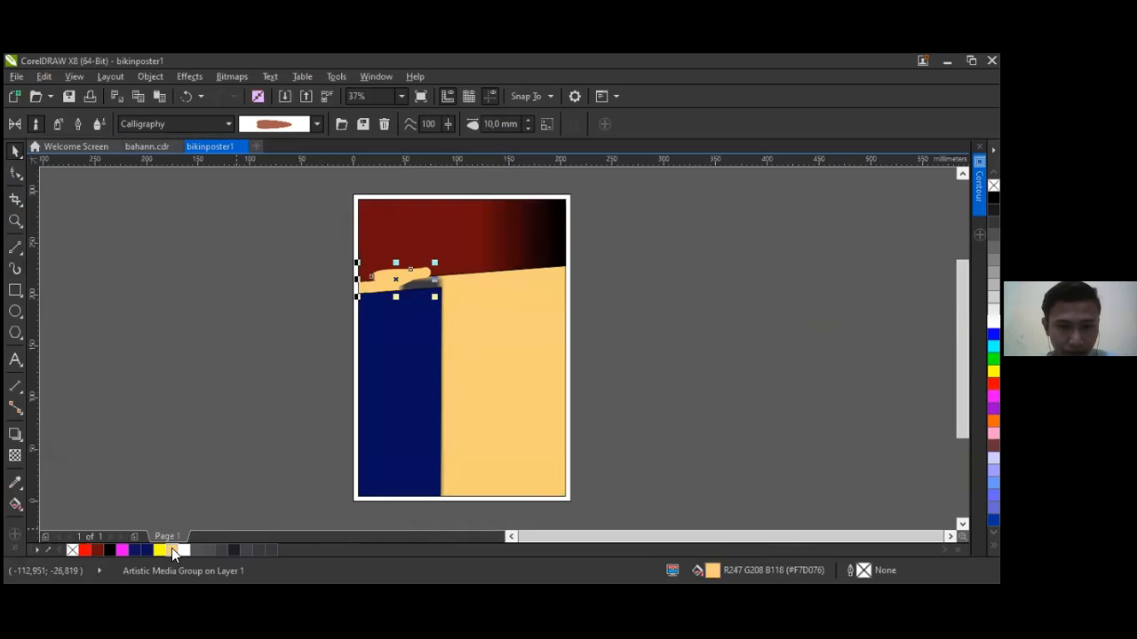
Step: Lower the light orange brushstroke slightly and nudge it left to fit the gap between the header and the dark blue column
{"action": "left_click", "coordinate": [419, 278]}
{"action": "mouse_move", "coordinate": [418, 278]}
{"action": "left_mouse_down"}
{"action": "mouse_move", "coordinate": [436, 297]}
{"action": "mouse_move", "coordinate": [439, 287]}
{"action": "left_mouse_up"}
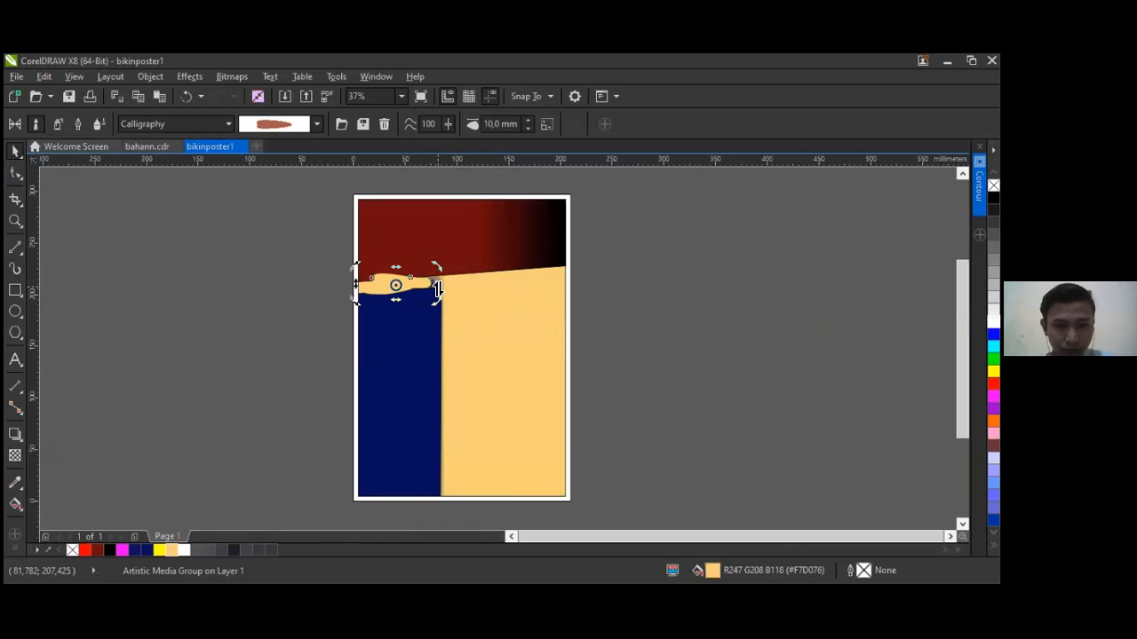
{"action": "left_click", "coordinate": [421, 284]}
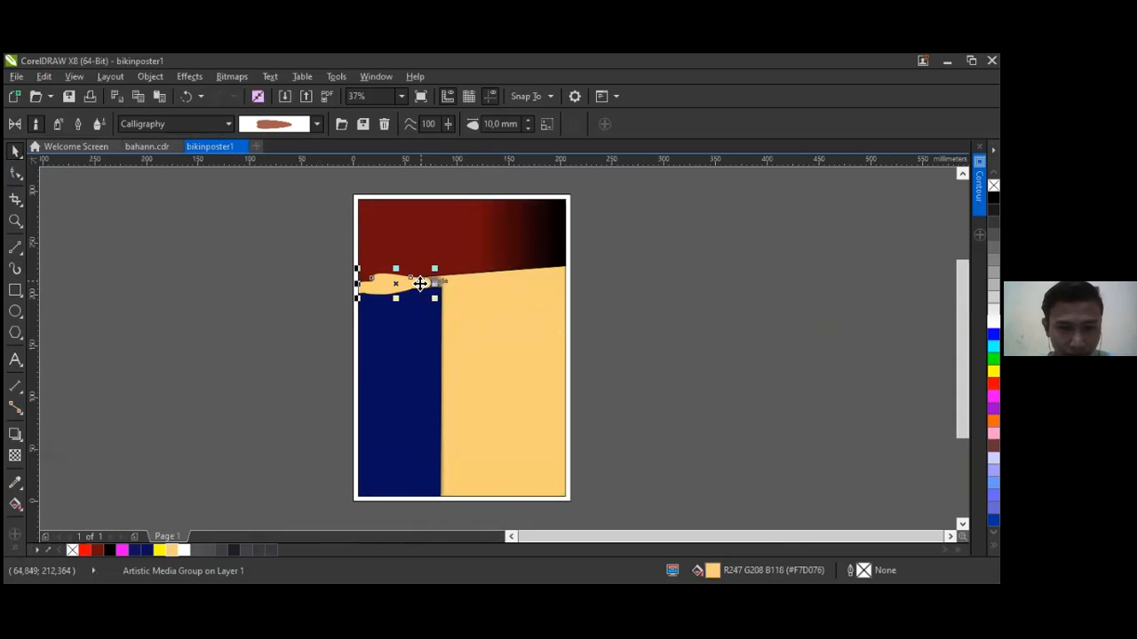
{"action": "scroll", "coordinate": [374, 285], "scroll_direction": "up", "scroll_amount": 4}
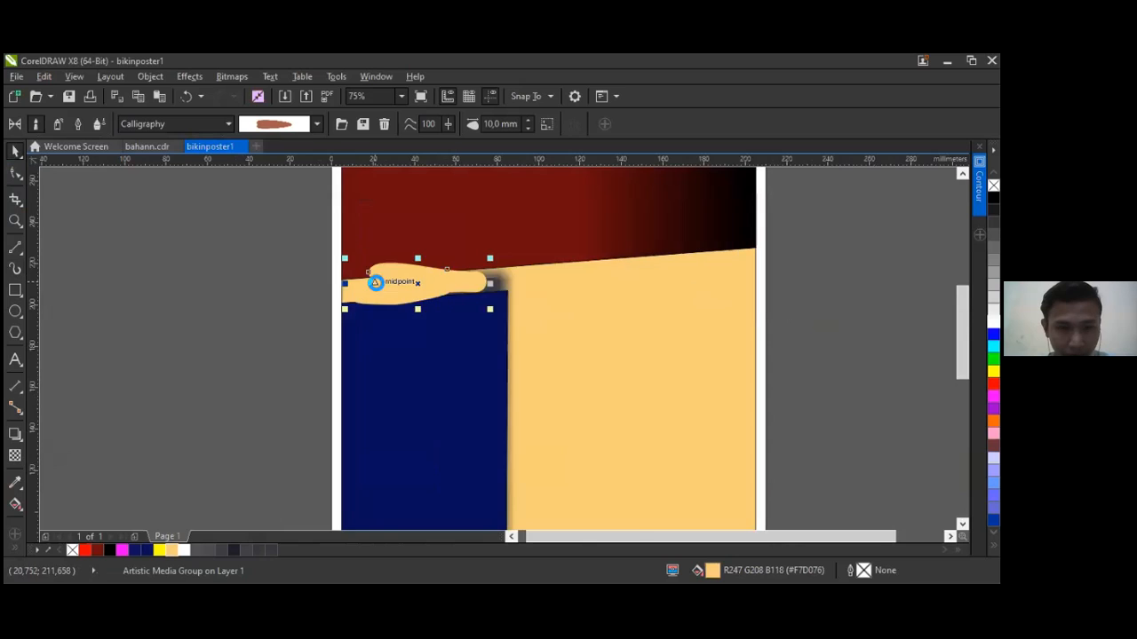
{"action": "key", "text": "Left"}
{"action": "key", "text": "Left"}
{"action": "key", "text": "Left"}
{"action": "key", "text": "Left"}
{"action": "key", "text": "Left"}
{"action": "key", "text": "Left"}
{"action": "key", "text": "Left"}
{"action": "key", "text": "Left"}
{"action": "key", "text": "Left"}
{"action": "key", "text": "Left"}
{"action": "key", "text": "Left"}
{"action": "key", "text": "Left"}
{"action": "key", "text": "Left"}
{"action": "key", "text": "Left"}
{"action": "key", "text": "Left"}
{"action": "key", "text": "Left"}
{"action": "key", "text": "Left"}
{"action": "key", "text": "Left"}
{"action": "key", "text": "Left"}
{"action": "key", "text": "Left"}
{"action": "key", "text": "Up"}
{"action": "key", "text": "Up"}
{"action": "key", "text": "Up"}
{"action": "key", "text": "Up"}
{"action": "key", "text": "Up"}
{"action": "key", "text": "Up"}
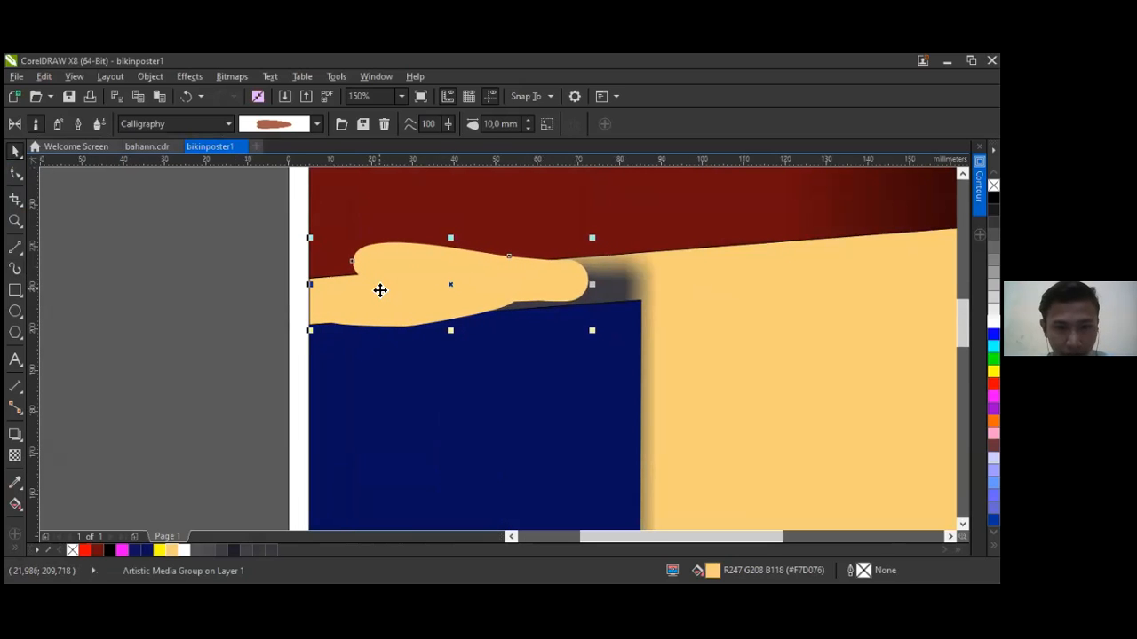
Step: Duplicate the light orange brushstroke to the right to cover the rest of the shadow above the dark blue column
{"action": "mouse_move", "coordinate": [382, 291]}
{"action": "left_mouse_down"}
{"action": "mouse_move", "coordinate": [554, 271]}
{"action": "mouse_move", "coordinate": [536, 294]}
{"action": "mouse_move", "coordinate": [476, 300]}
{"action": "mouse_move", "coordinate": [477, 286]}
{"action": "left_mouse_up"}
{"action": "mouse_move", "coordinate": [608, 261]}
{"action": "left_mouse_down"}
{"action": "mouse_move", "coordinate": [920, 231]}
{"action": "mouse_move", "coordinate": [776, 263]}
{"action": "mouse_move", "coordinate": [791, 239]}
{"action": "left_mouse_up"}
{"action": "left_click", "coordinate": [593, 270]}
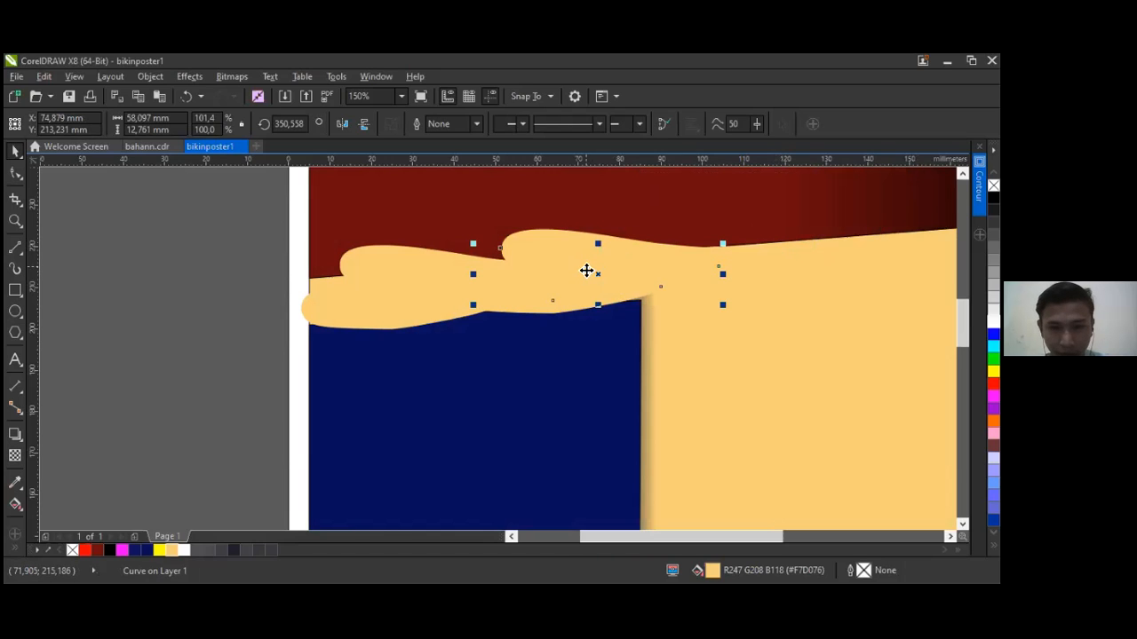
Step: Try to copy the second brushstroke's curve further right along the header's slanted edge
{"action": "left_click", "coordinate": [746, 261]}
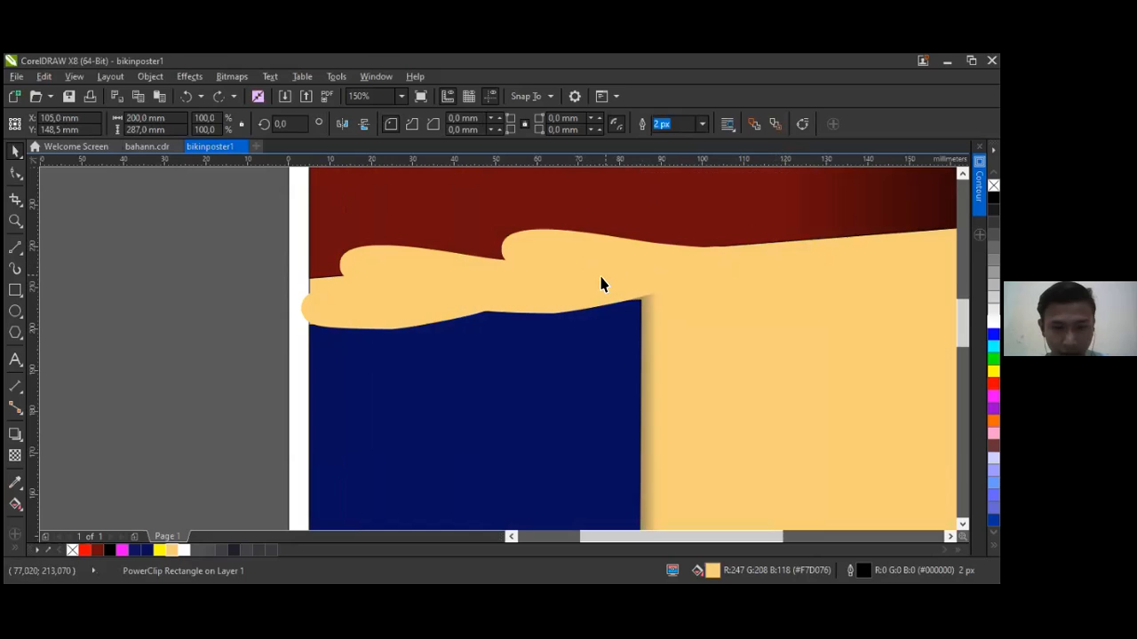
{"action": "left_click", "coordinate": [548, 254]}
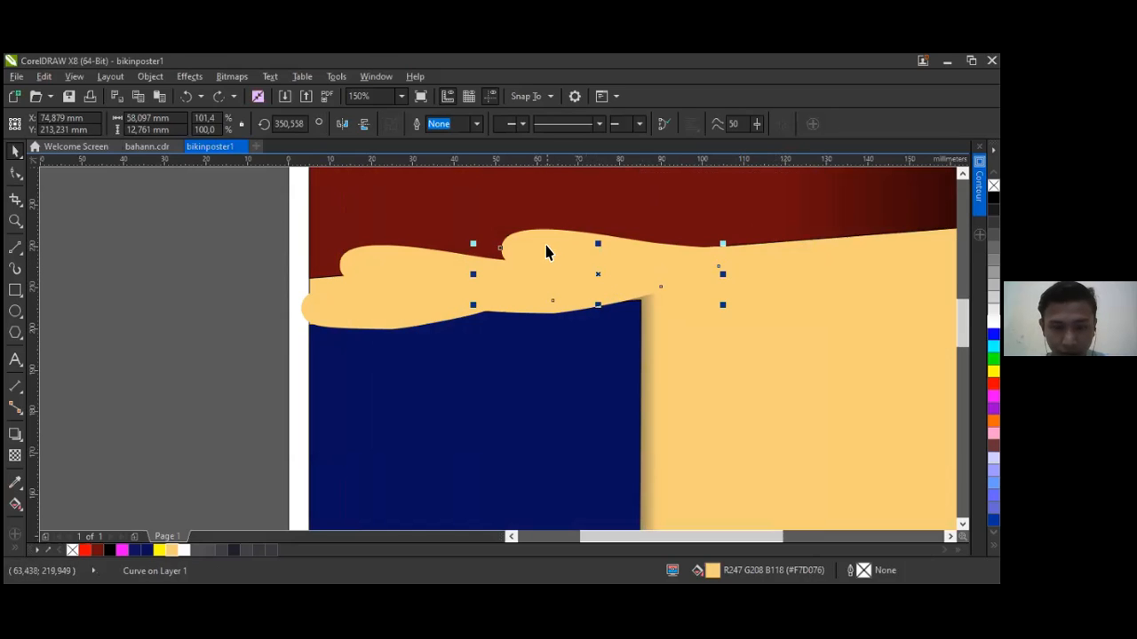
{"action": "left_click_drag", "start_coordinate": [571, 264], "coordinate": [764, 248]}
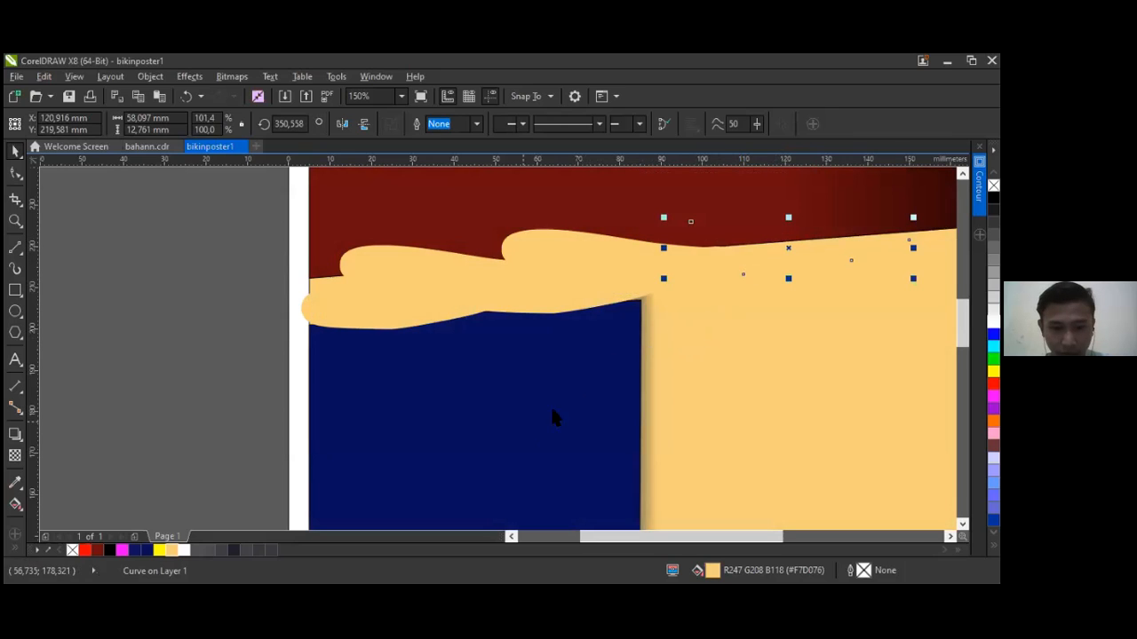
{"action": "scroll", "coordinate": [728, 377], "scroll_direction": "down", "scroll_amount": 2}
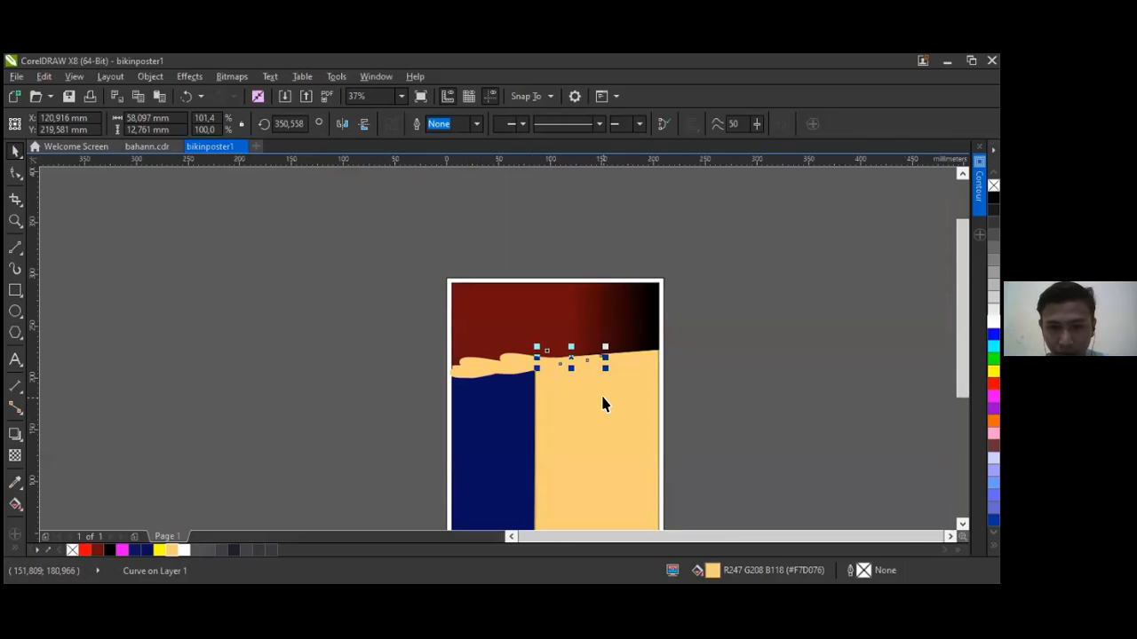
{"action": "scroll", "coordinate": [602, 391], "scroll_direction": "up", "scroll_amount": 2}
Step: Duplicate the second brushstroke twice along the header's slanted edge up to the poster's right side
{"action": "left_click", "coordinate": [440, 330]}
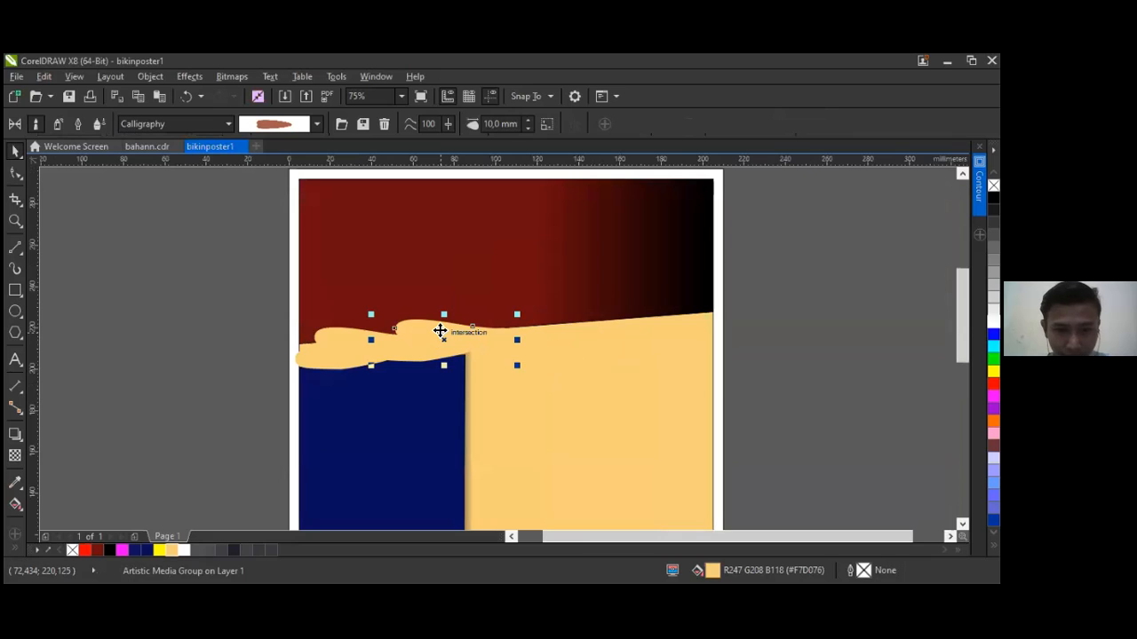
{"action": "left_click_drag", "start_coordinate": [431, 330], "coordinate": [532, 315]}
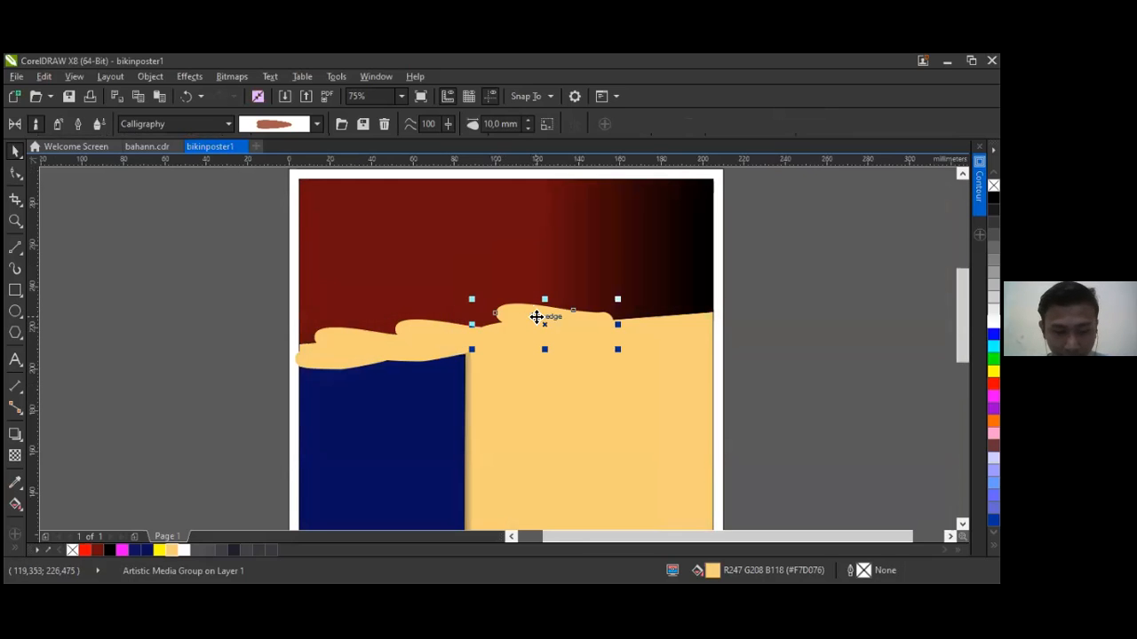
{"action": "left_click_drag", "start_coordinate": [525, 317], "coordinate": [624, 312]}
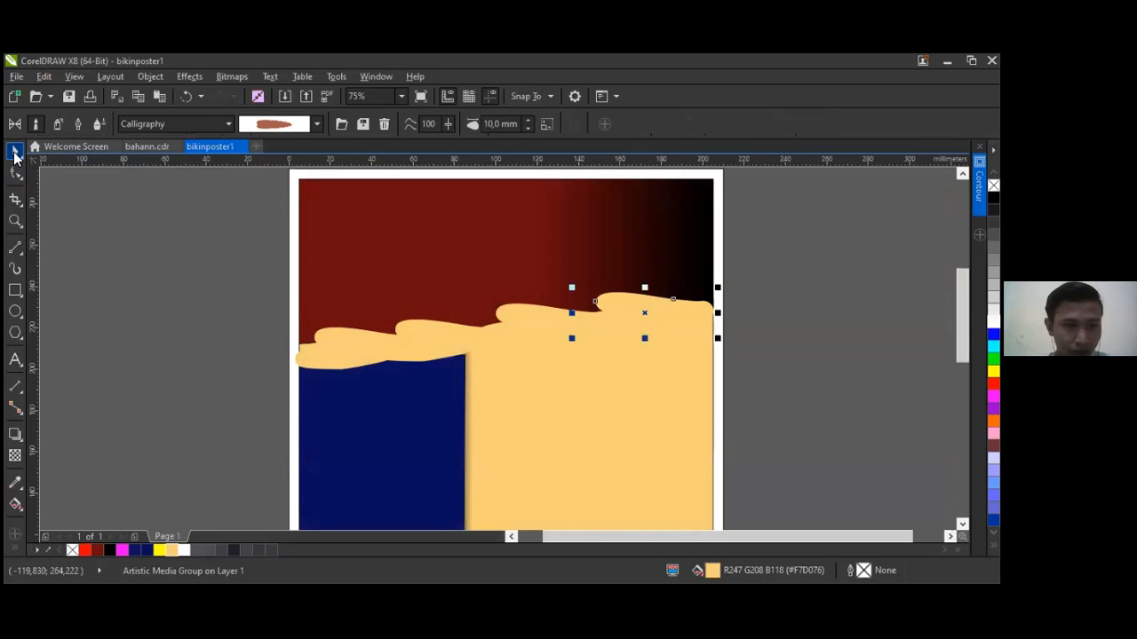
{"action": "left_click", "coordinate": [243, 323]}
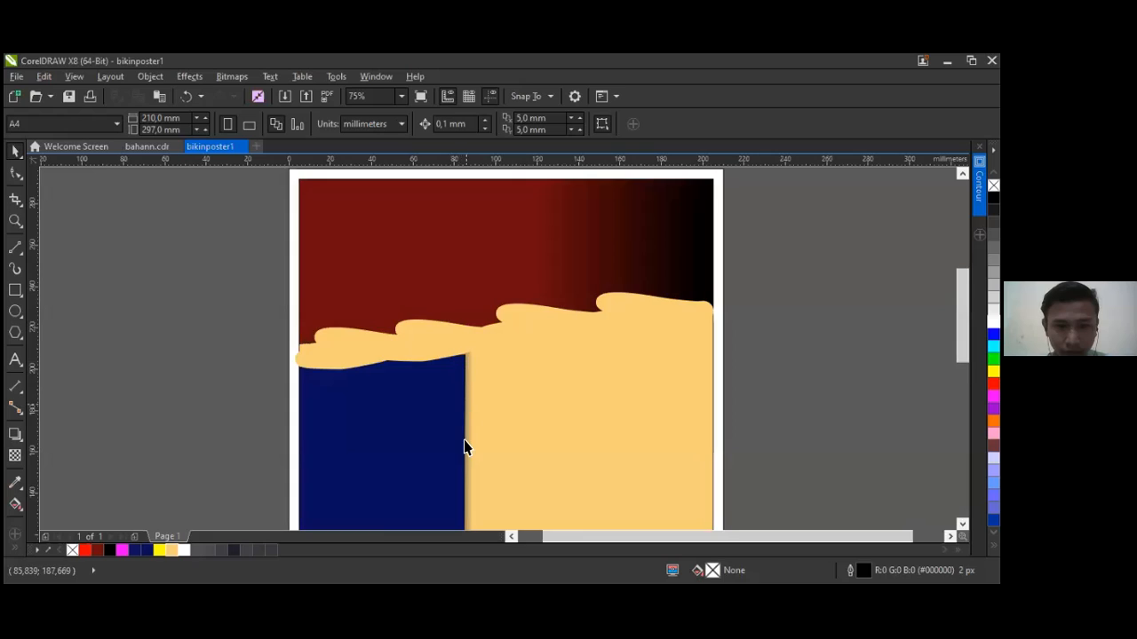
Step: Place a copy of the second brushstroke on the light orange area to the right of the dark blue column
{"action": "scroll", "coordinate": [464, 447], "scroll_direction": "down", "scroll_amount": 1}
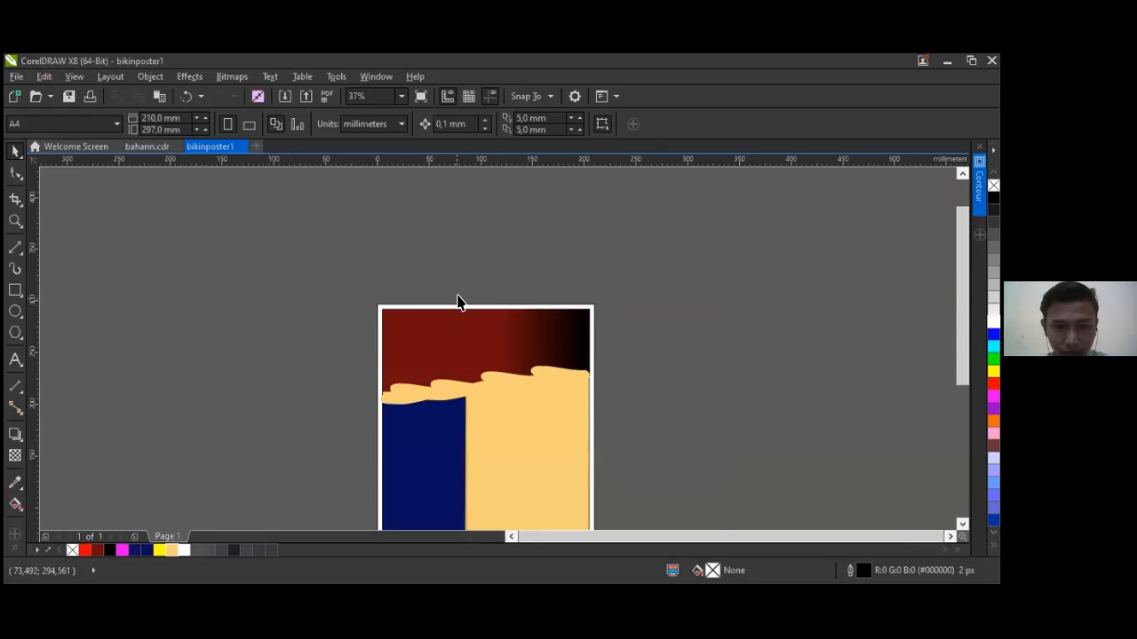
{"action": "scroll", "coordinate": [460, 301], "scroll_direction": "down", "scroll_amount": 1}
{"action": "scroll", "coordinate": [456, 368], "scroll_direction": "up", "scroll_amount": 1}
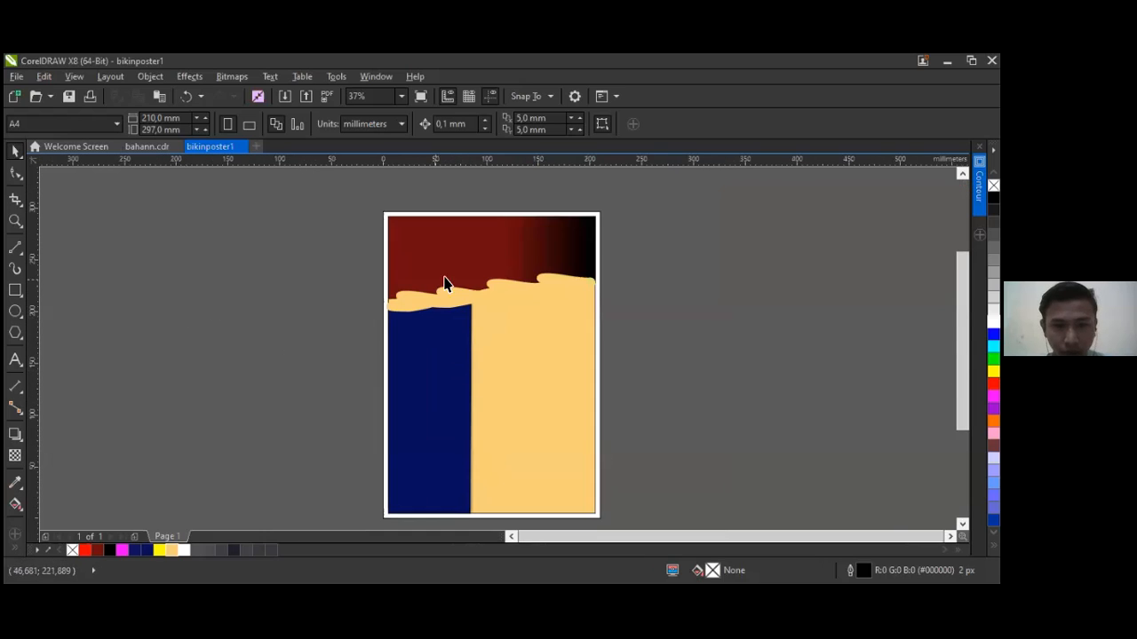
{"action": "left_click", "coordinate": [400, 295]}
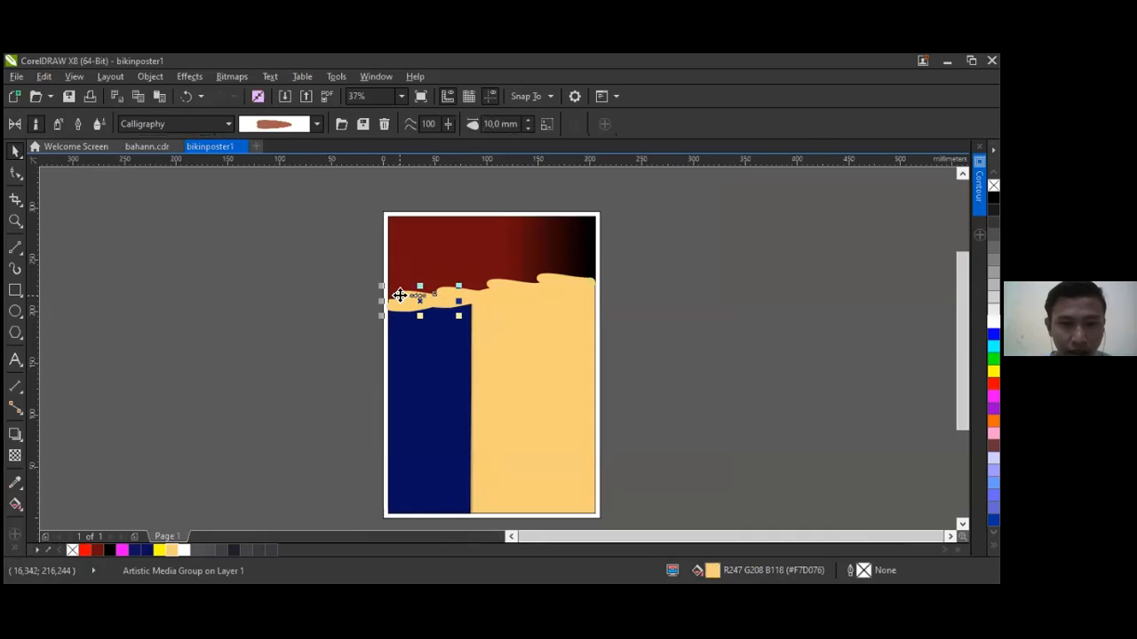
{"action": "left_click", "coordinate": [283, 306]}
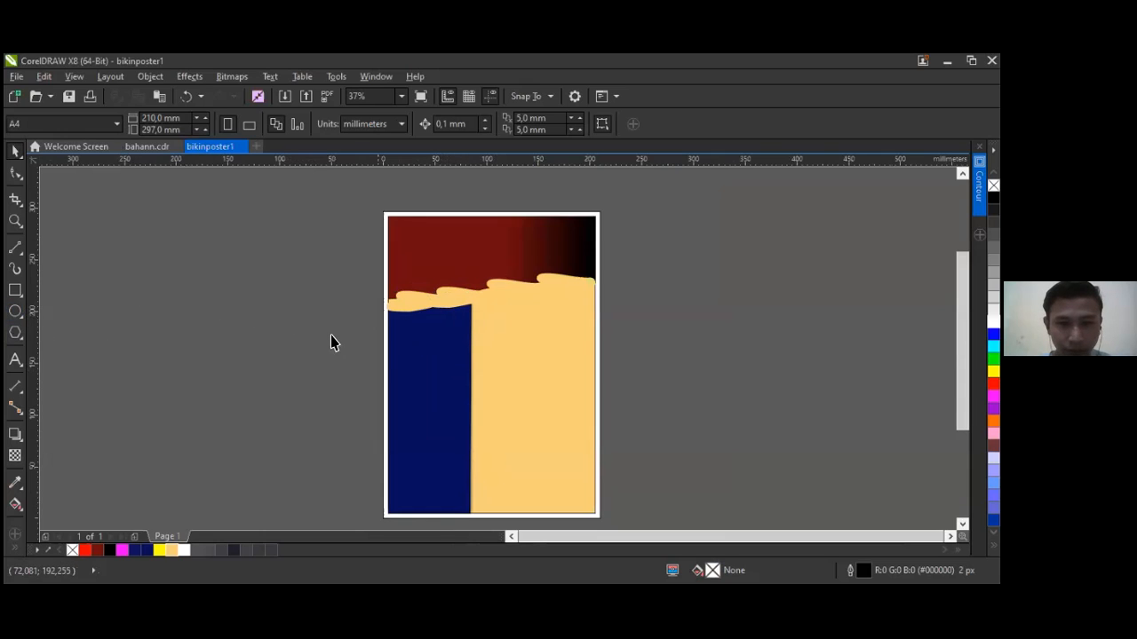
{"action": "left_click", "coordinate": [458, 297]}
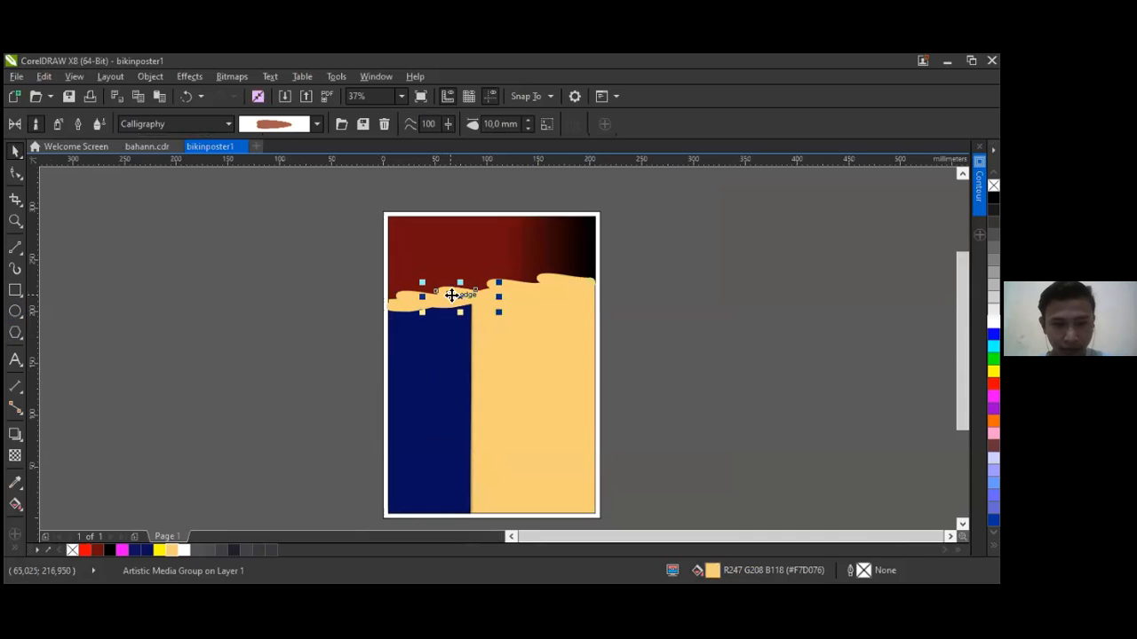
{"action": "left_click_drag", "start_coordinate": [449, 294], "coordinate": [516, 334]}
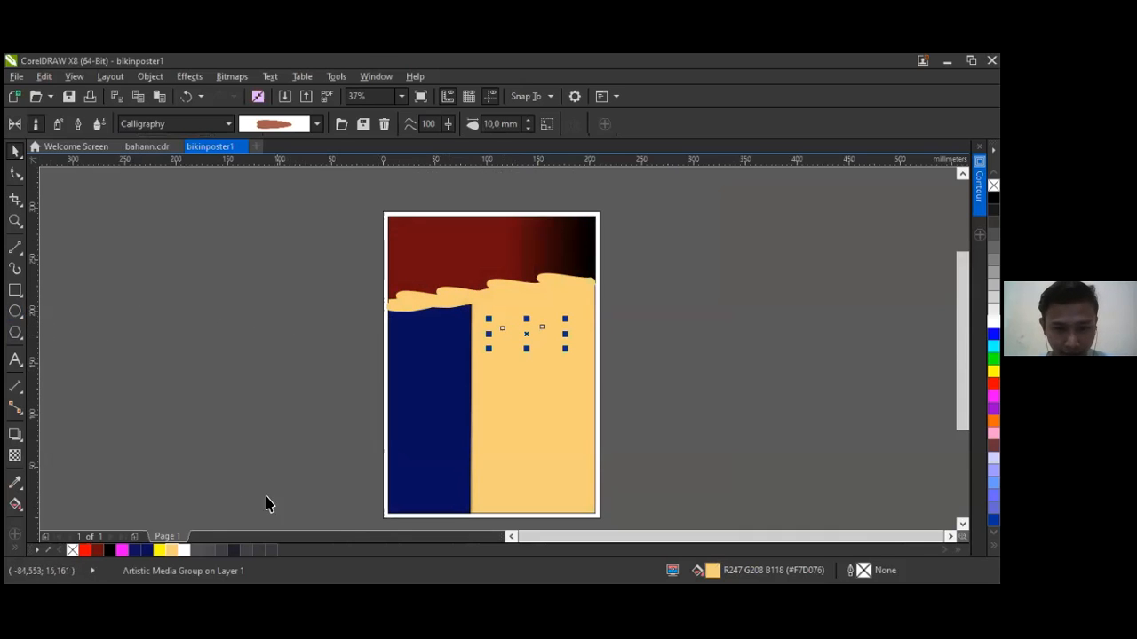
Step: Fill the brushstroke copy on the light orange area with black
{"action": "left_click", "coordinate": [109, 550]}
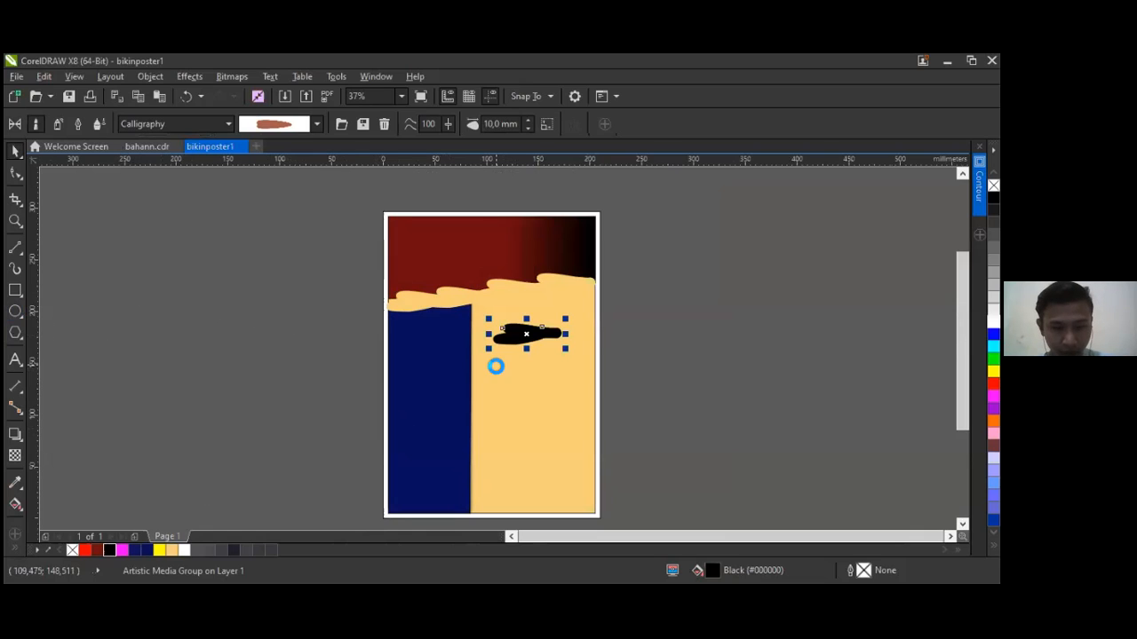
{"action": "left_click", "coordinate": [660, 348]}
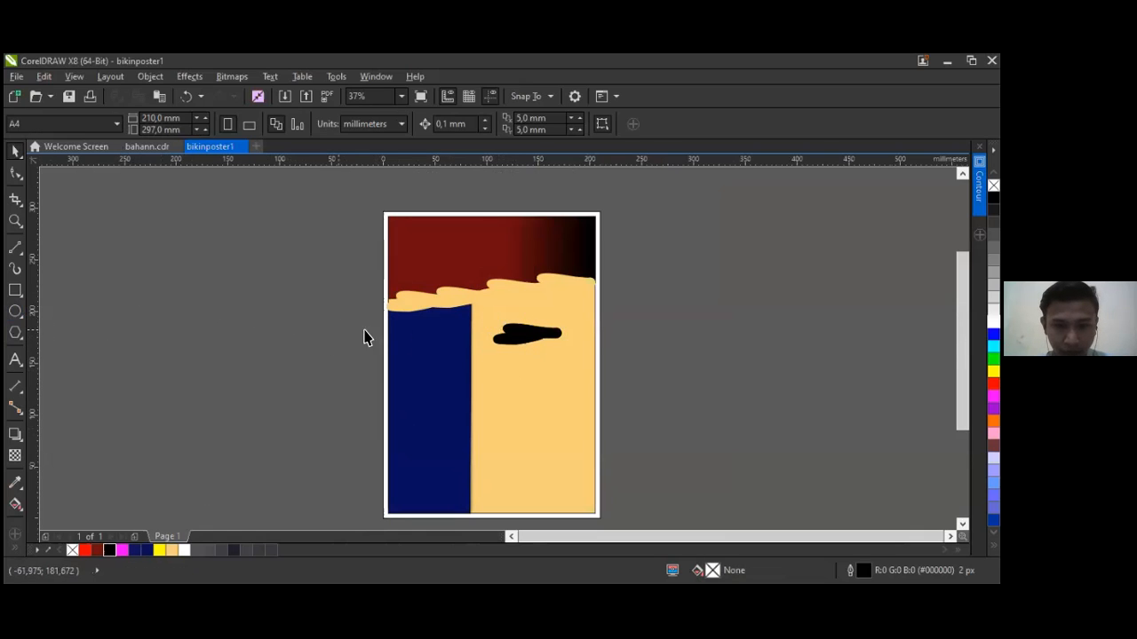
{"action": "left_click", "coordinate": [527, 333]}
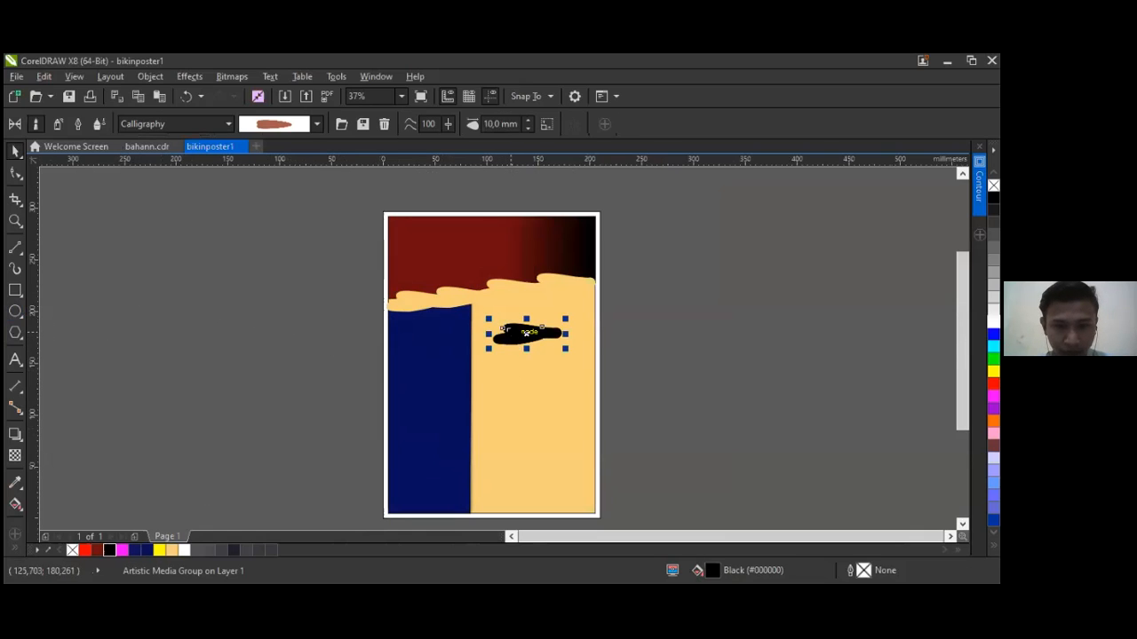
{"action": "left_click", "coordinate": [658, 337]}
{"action": "key", "text": "i"}
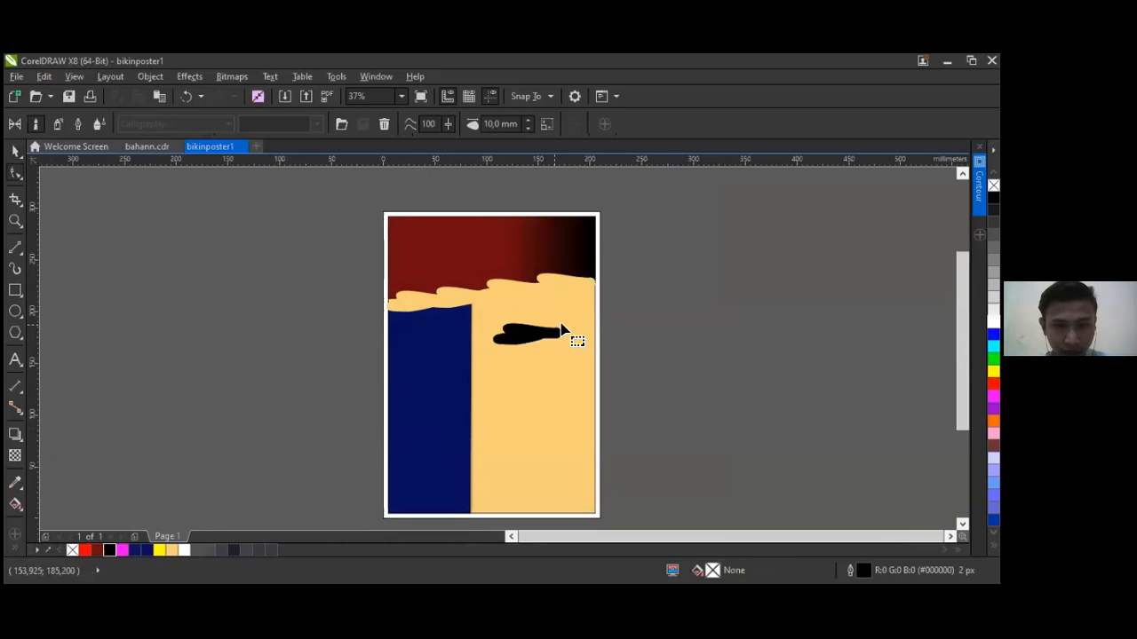
{"action": "left_click", "coordinate": [15, 153]}
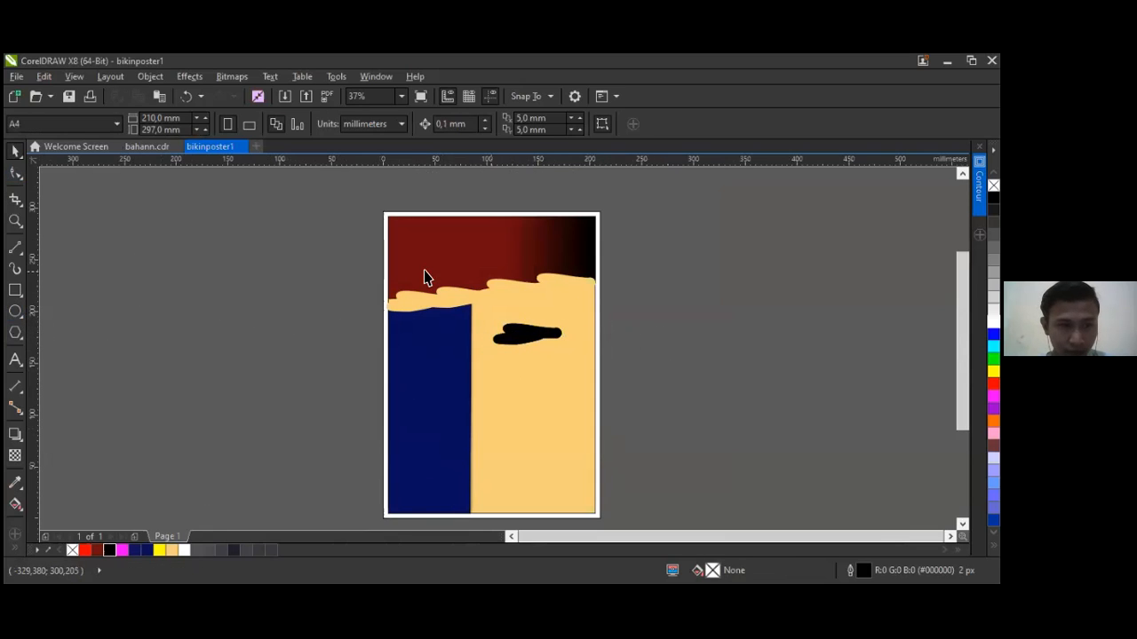
Step: Add a horizontally mirrored copy of the black brushstroke, overlapping the original to form a symmetrical banner shape
{"action": "left_click", "coordinate": [529, 336]}
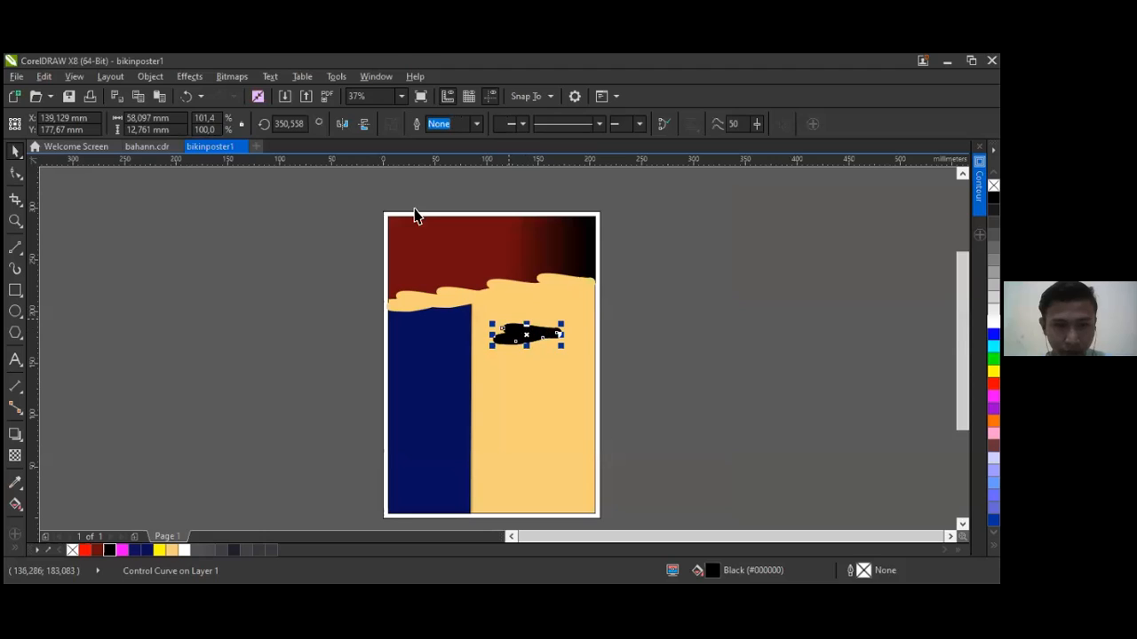
{"action": "left_click", "coordinate": [343, 125]}
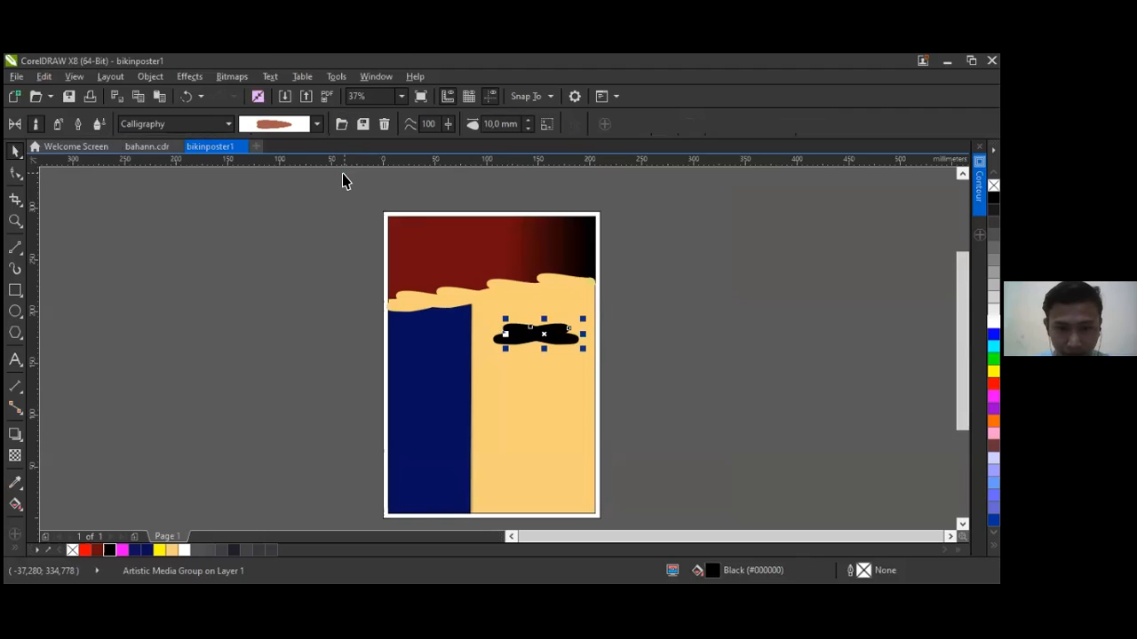
{"action": "left_click", "coordinate": [194, 274]}
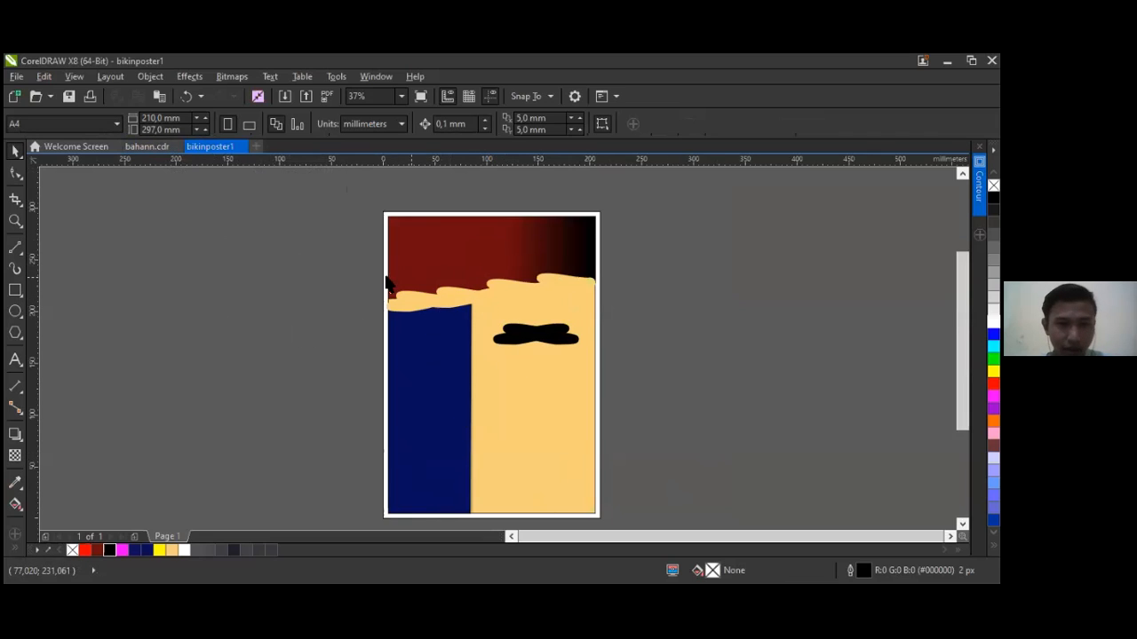
Step: Copy the COVID-19 heading, its paragraph, both tips and prevention text blocks and the three virus illustrations from bahann.cdr
{"action": "left_click", "coordinate": [146, 147]}
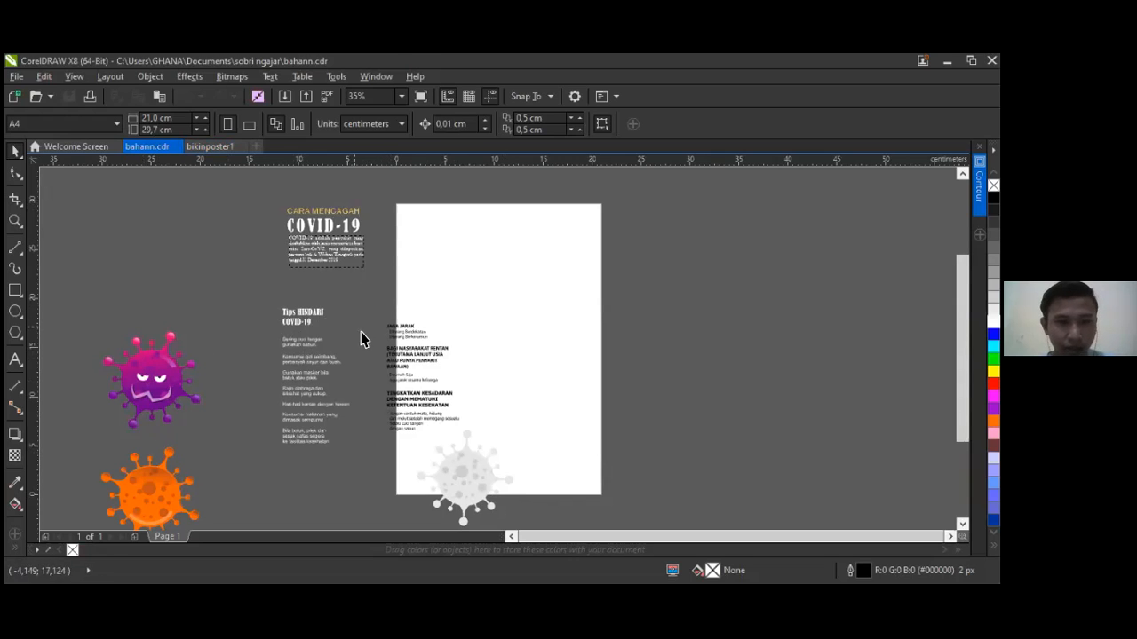
{"action": "left_click", "coordinate": [210, 147]}
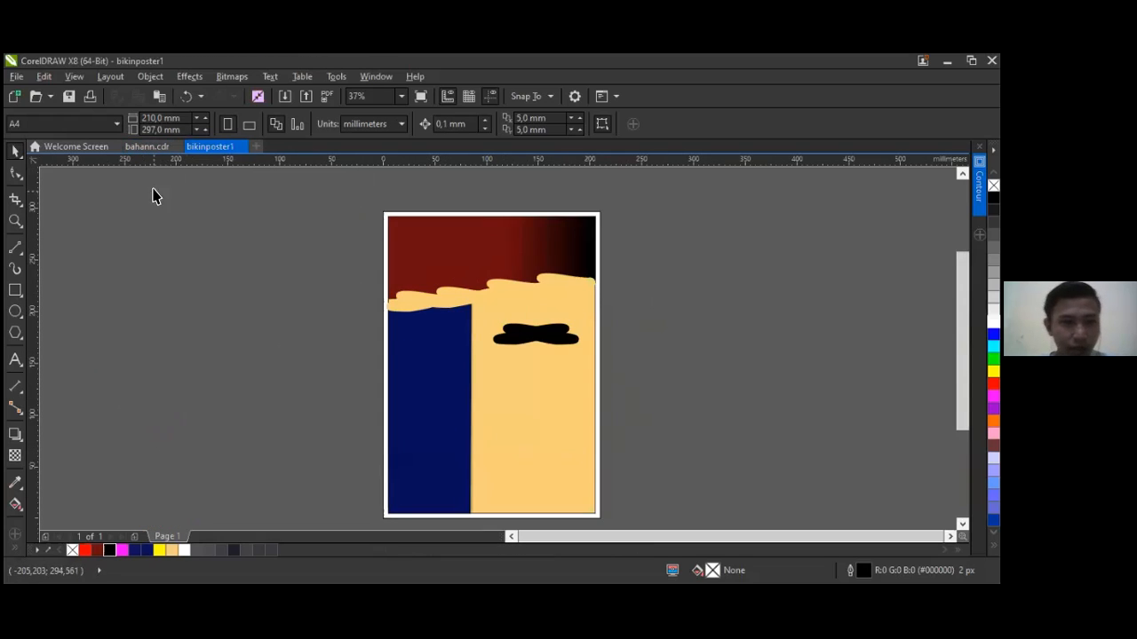
{"action": "left_click", "coordinate": [146, 147]}
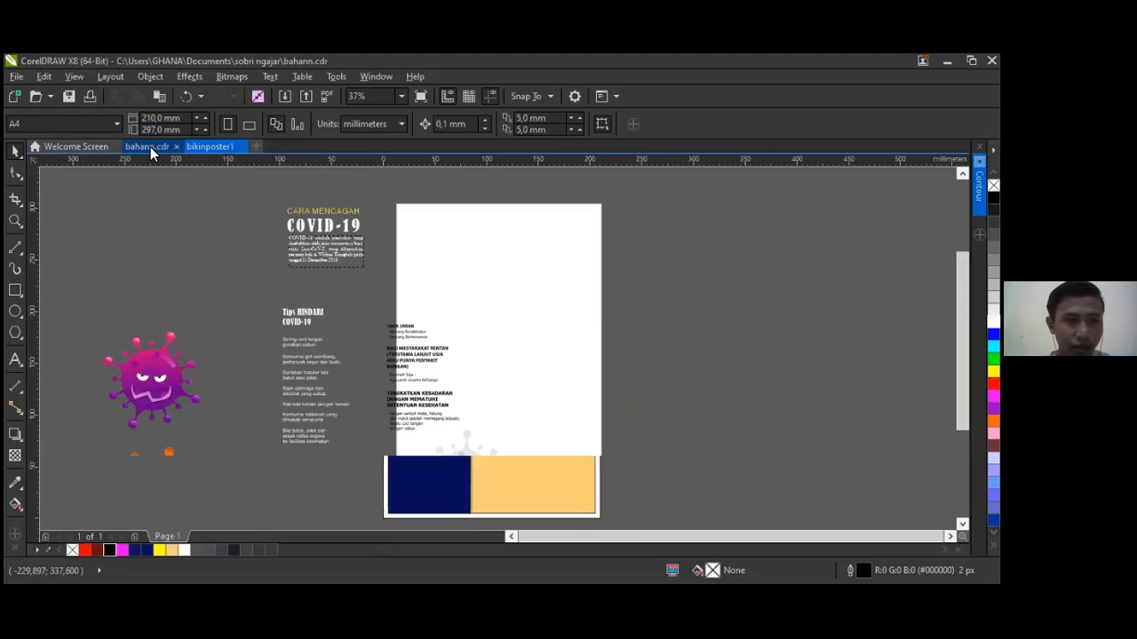
{"action": "left_click", "coordinate": [321, 222]}
{"action": "left_click", "coordinate": [320, 253], "text": "shift"}
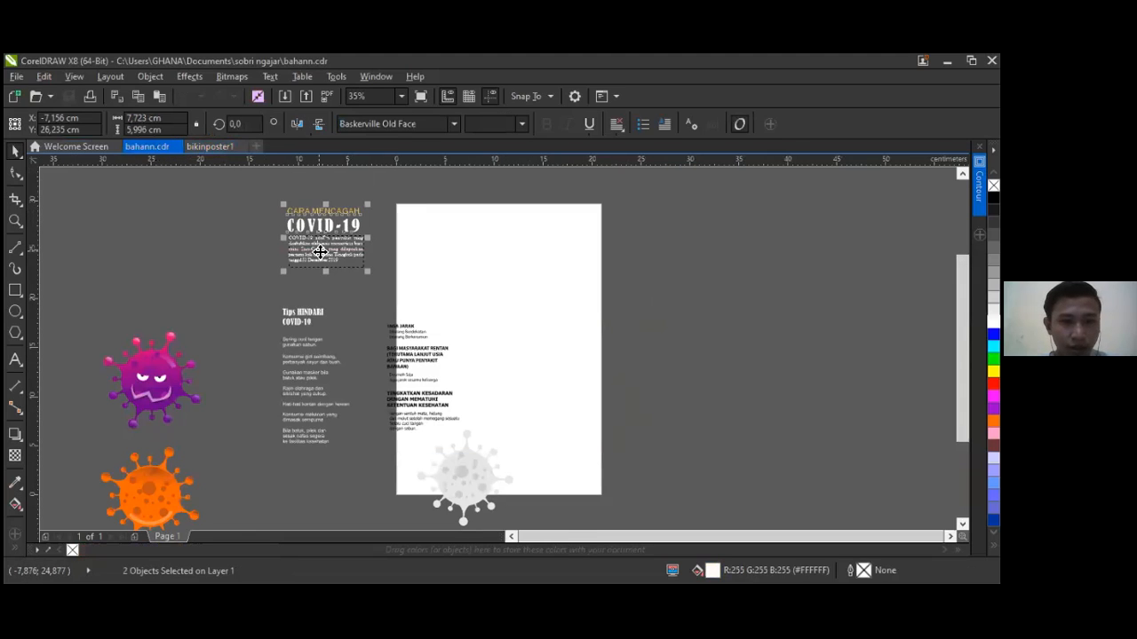
{"action": "left_click", "coordinate": [299, 338], "text": "shift"}
{"action": "left_click", "coordinate": [397, 361], "text": "shift"}
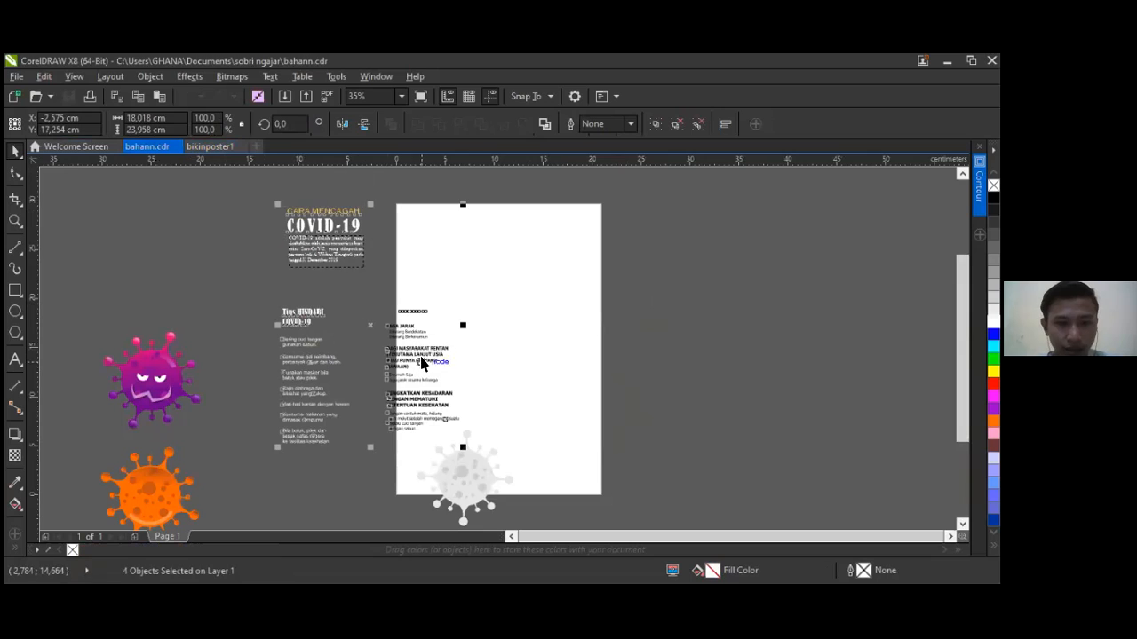
{"action": "left_click", "coordinate": [459, 484], "text": "shift"}
{"action": "left_click", "coordinate": [173, 476], "text": "shift"}
{"action": "left_click", "coordinate": [162, 399], "text": "shift"}
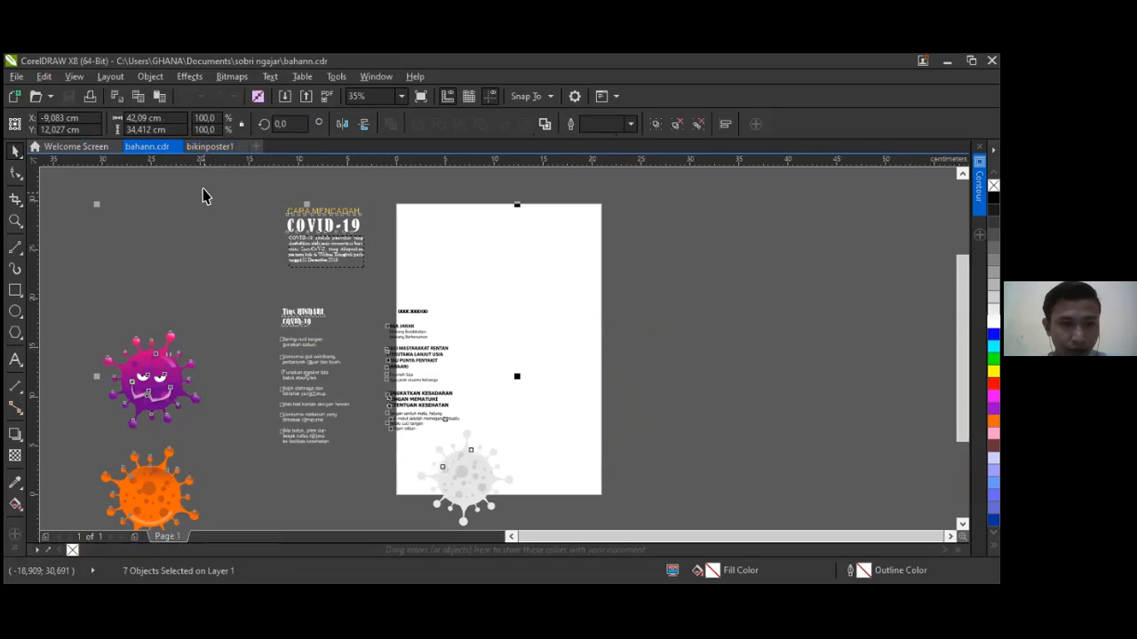
Step: Paste the copied texts and virus illustrations into bikinposter1 and move them to the left of the poster
{"action": "left_click", "coordinate": [210, 146]}
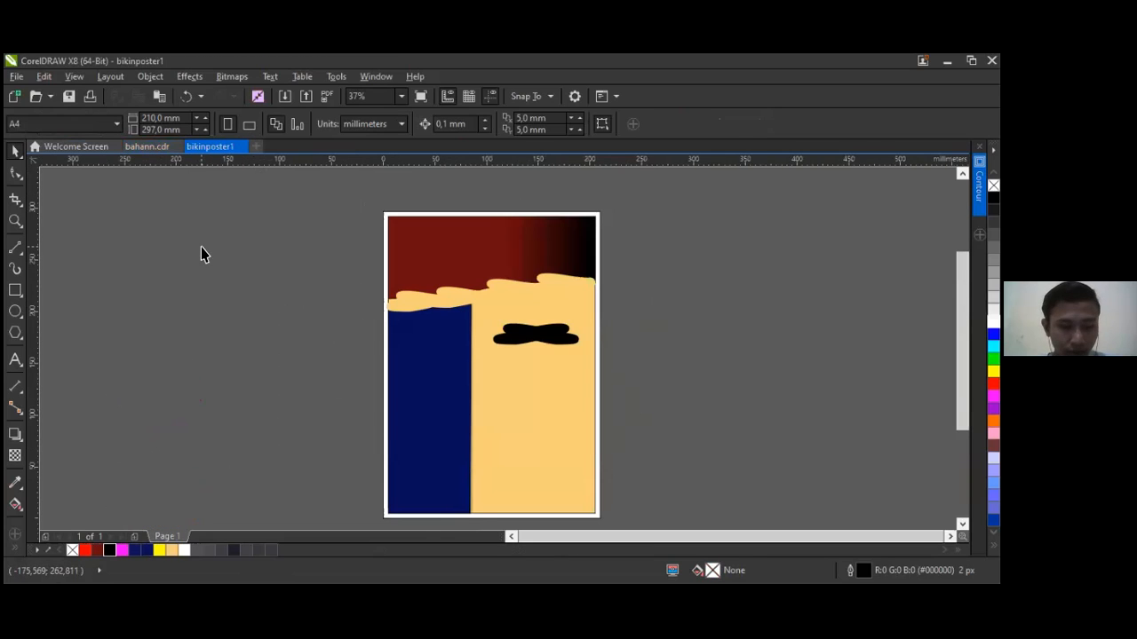
{"action": "key", "text": "ctrl+v"}
{"action": "left_click_drag", "start_coordinate": [391, 370], "coordinate": [326, 356]}
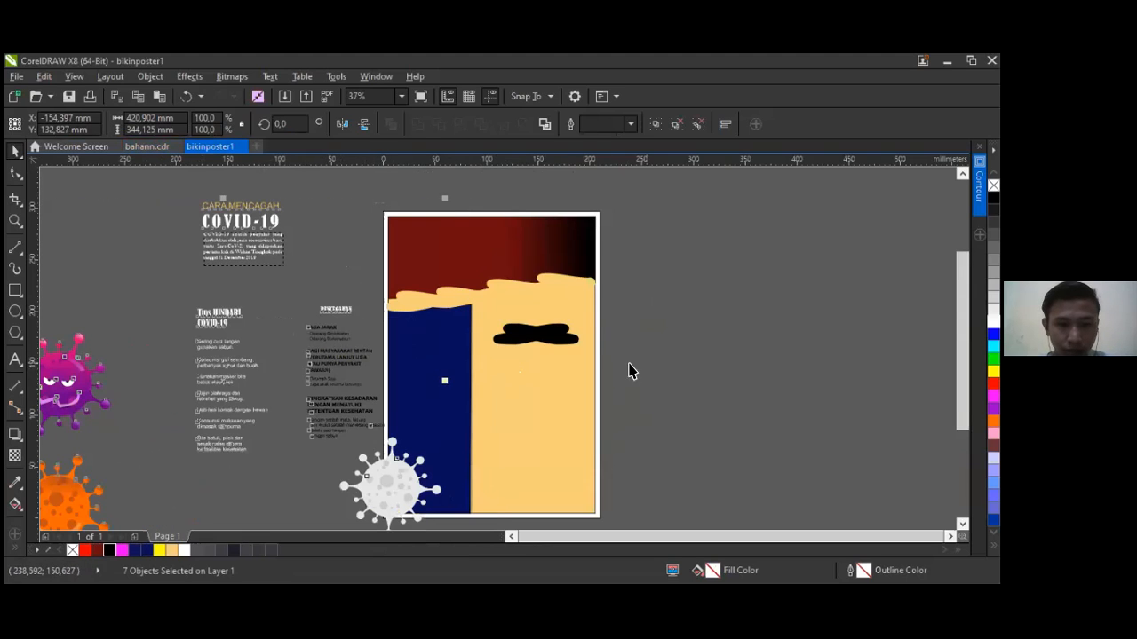
{"action": "left_click", "coordinate": [628, 371]}
Step: Move the light grey virus onto the dark blue column's right edge and give it a uniform transparency of 81
{"action": "left_click", "coordinate": [379, 488]}
{"action": "left_click_drag", "start_coordinate": [386, 481], "coordinate": [470, 414]}
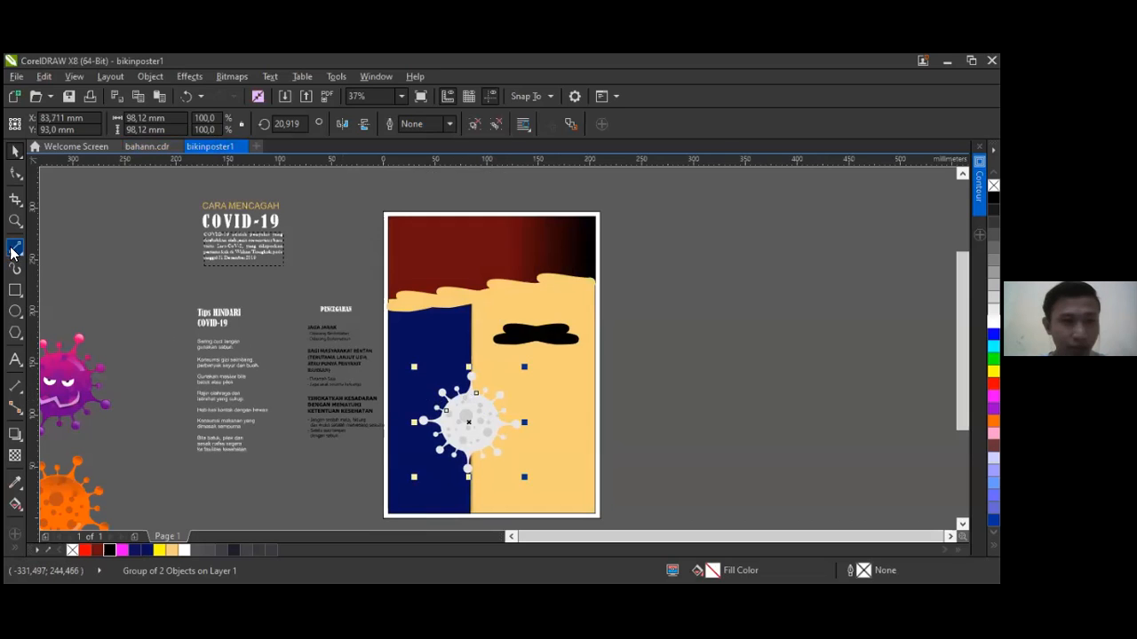
{"action": "left_click", "coordinate": [14, 457]}
{"action": "left_click_drag", "start_coordinate": [457, 493], "coordinate": [467, 494]}
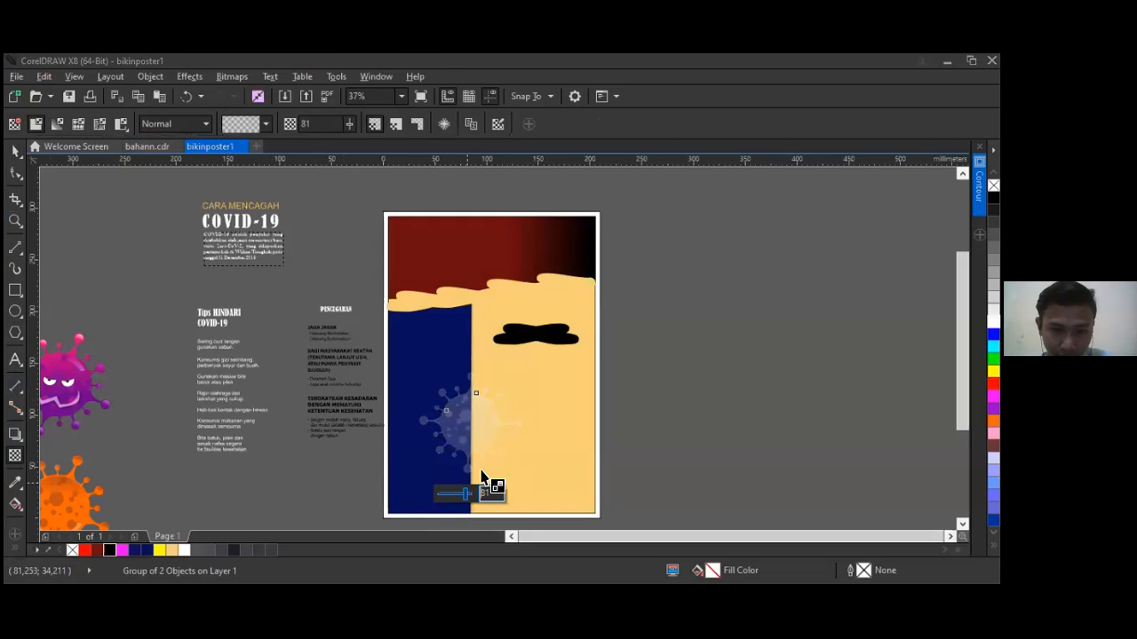
{"action": "left_click", "coordinate": [648, 371]}
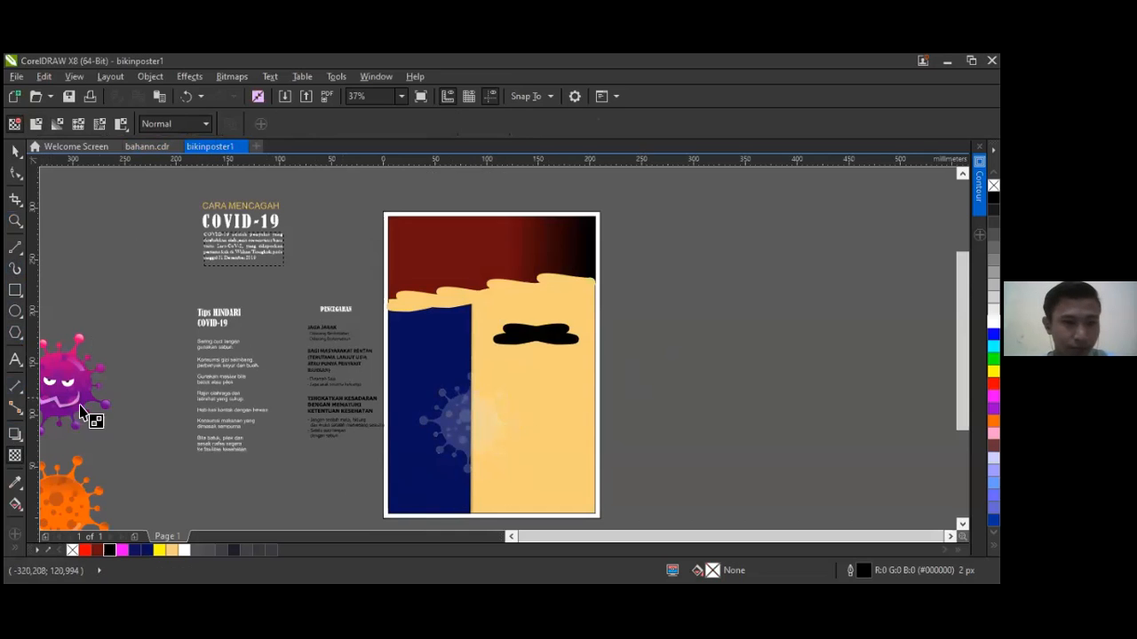
Step: Move the orange virus to the poster's right edge below the black brushstrokes and scale it to about 73 mm wide
{"action": "left_click", "coordinate": [62, 491]}
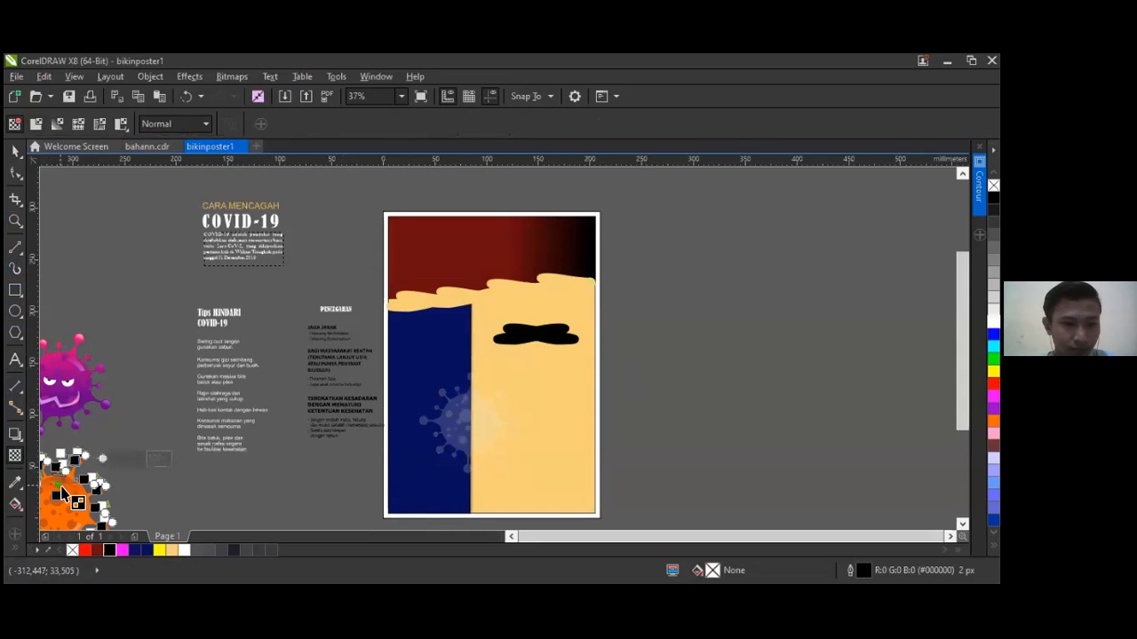
{"action": "left_click", "coordinate": [16, 151]}
{"action": "left_click_drag", "start_coordinate": [68, 496], "coordinate": [599, 380]}
{"action": "left_click_drag", "start_coordinate": [651, 336], "coordinate": [634, 349]}
{"action": "left_click_drag", "start_coordinate": [609, 386], "coordinate": [594, 376]}
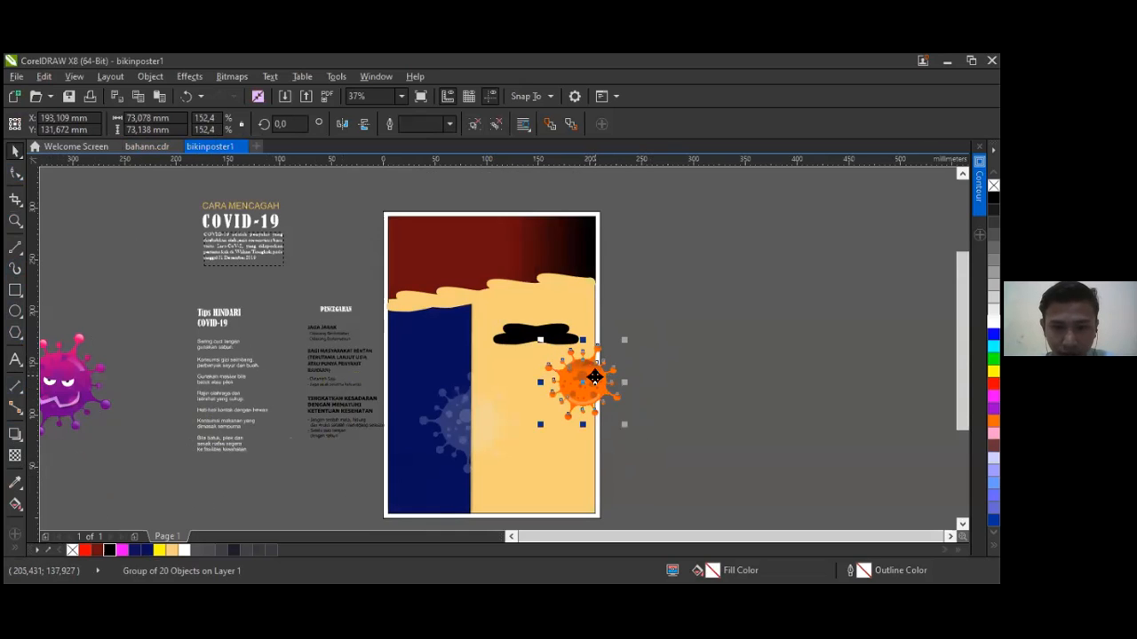
{"action": "left_click", "coordinate": [91, 248]}
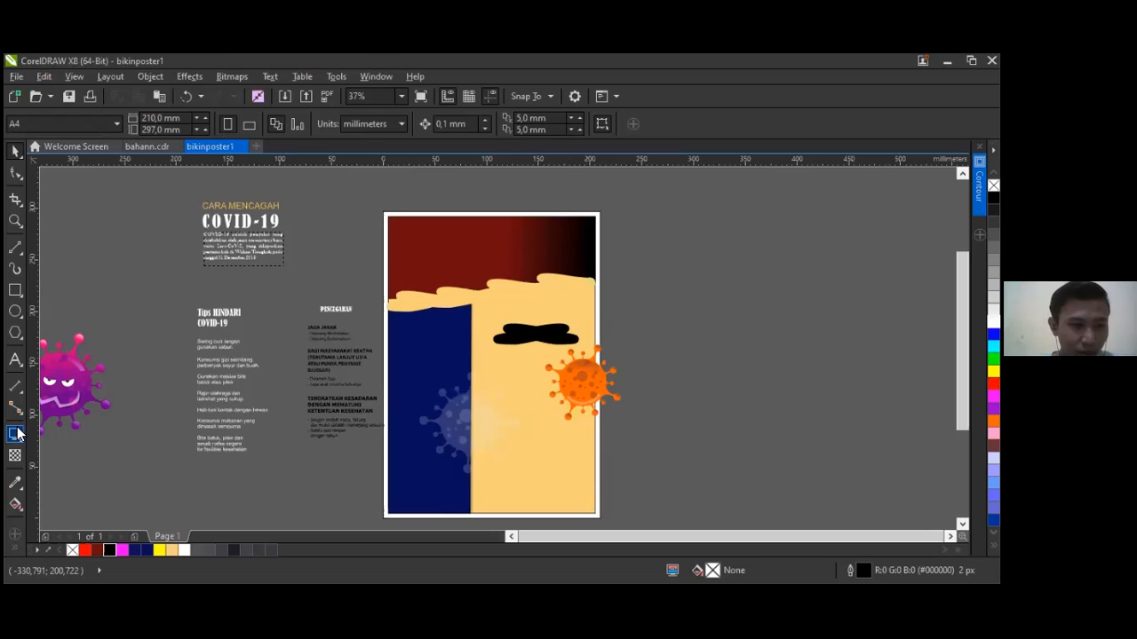
Step: Apply a linear fountain transparency to the orange virus and set its end node's transparency to 11
{"action": "left_click", "coordinate": [581, 388]}
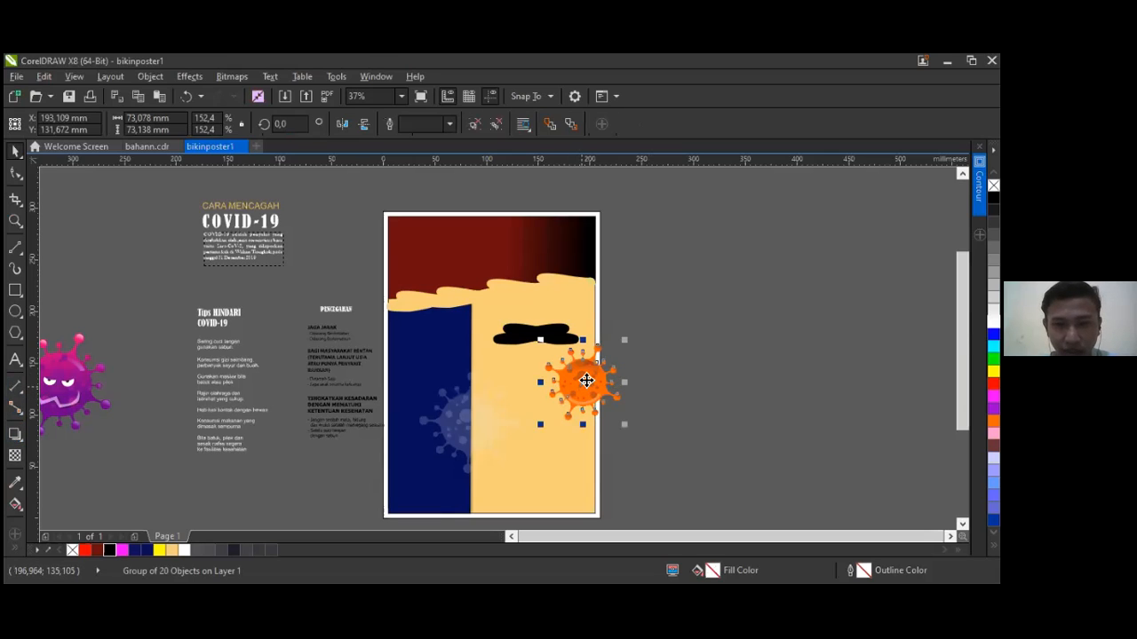
{"action": "right_click", "coordinate": [613, 252]}
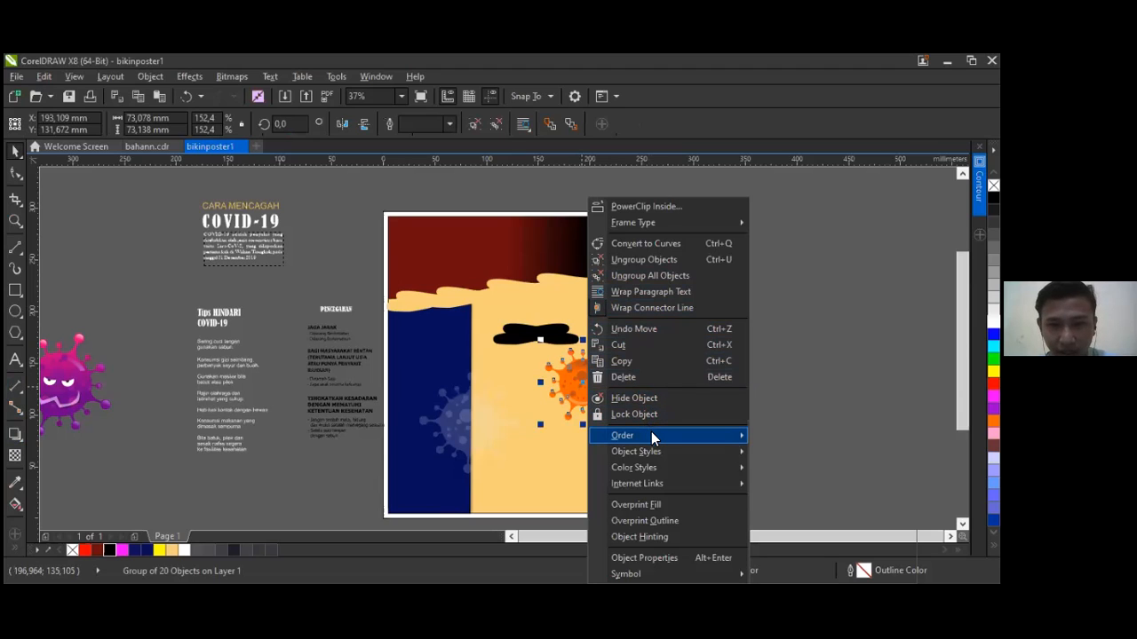
{"action": "left_click", "coordinate": [643, 242]}
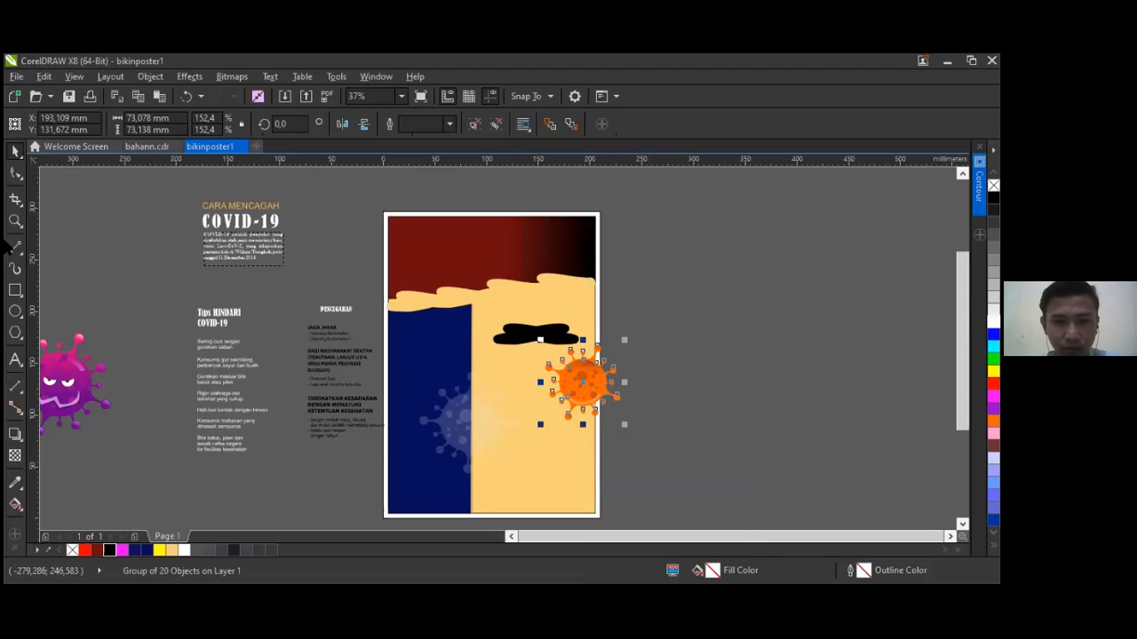
{"action": "left_click", "coordinate": [15, 456]}
{"action": "left_click_drag", "start_coordinate": [581, 373], "coordinate": [526, 373]}
{"action": "left_click_drag", "start_coordinate": [614, 373], "coordinate": [646, 417]}
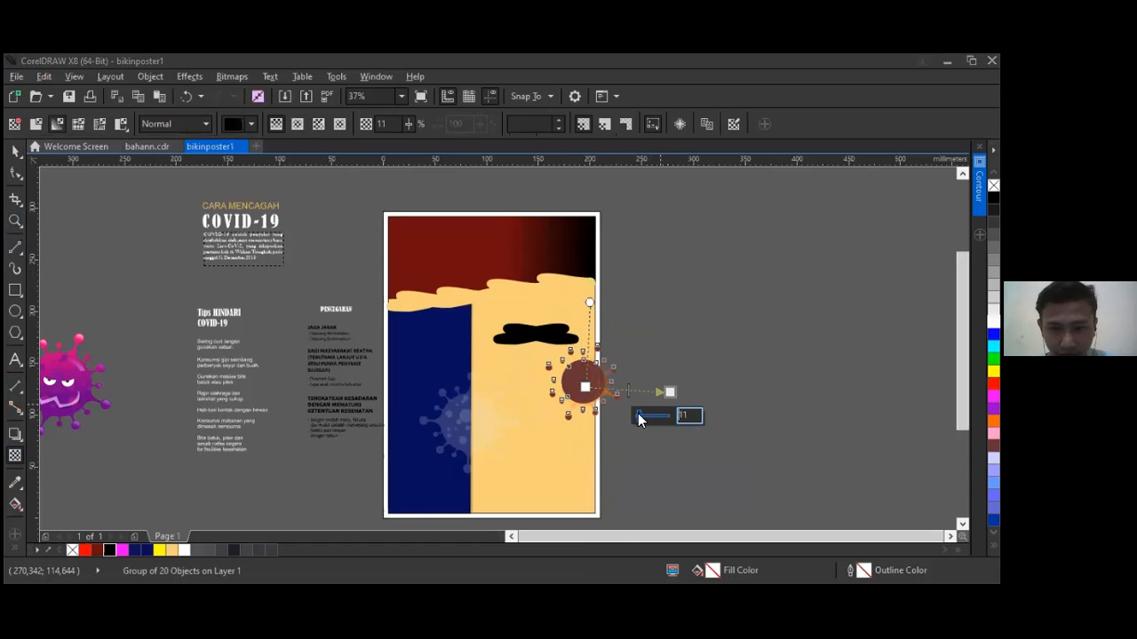
Step: Run the orange virus's transparency gradient from right of the poster to the dark blue column's edge, with 100 at its end node
{"action": "left_click_drag", "start_coordinate": [587, 390], "coordinate": [662, 313]}
{"action": "left_click_drag", "start_coordinate": [671, 395], "coordinate": [525, 356]}
{"action": "left_click_drag", "start_coordinate": [663, 315], "coordinate": [604, 375]}
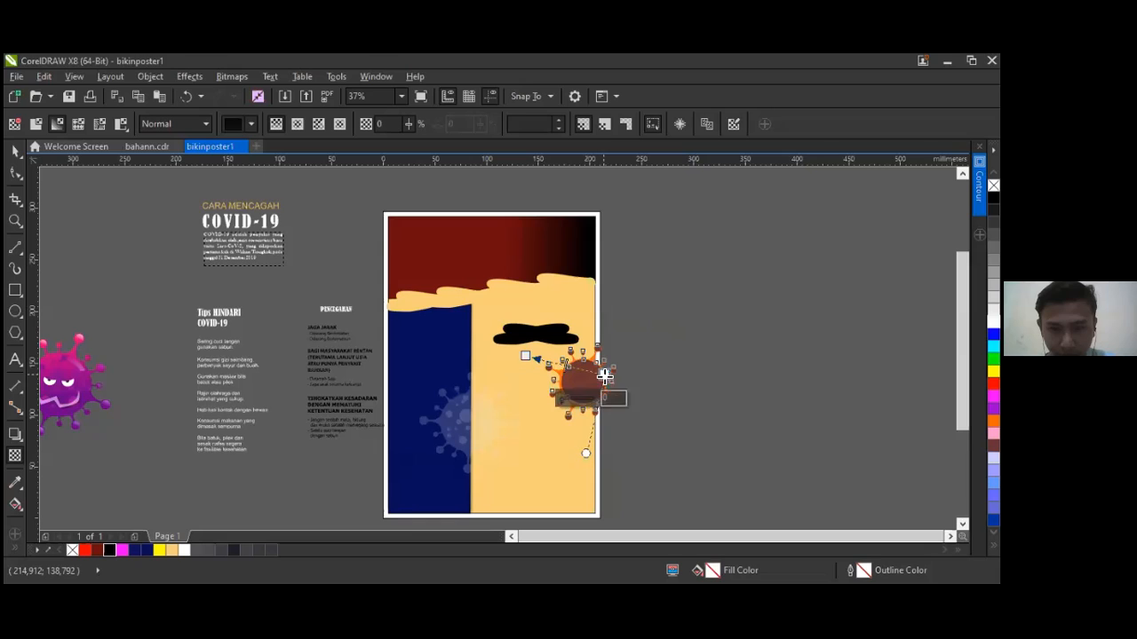
{"action": "left_click", "coordinate": [477, 380]}
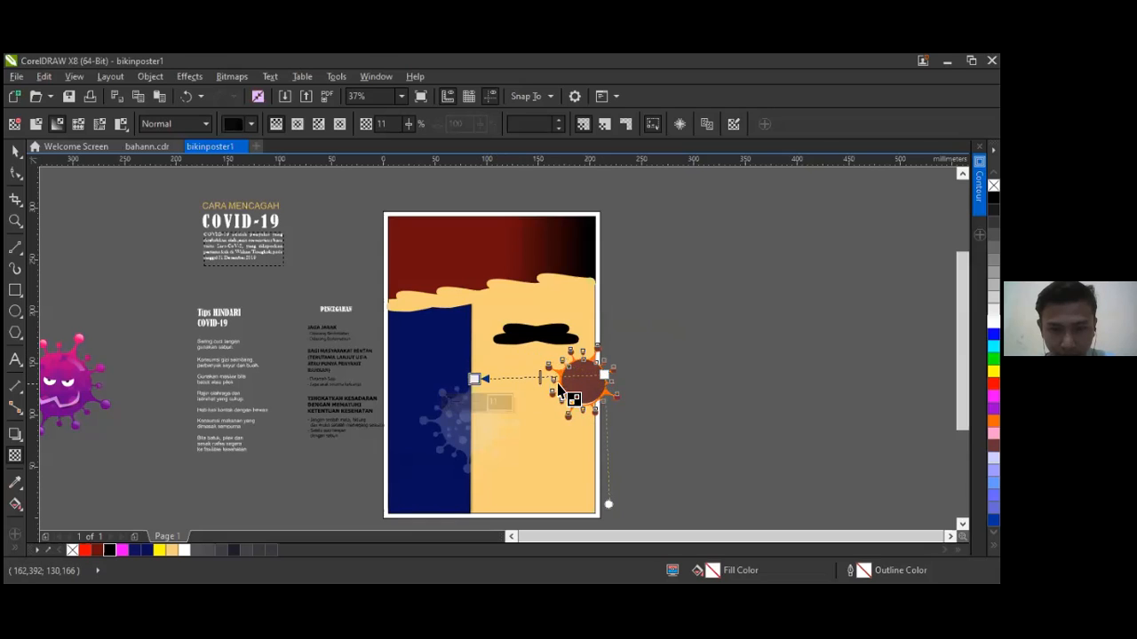
{"action": "left_click", "coordinate": [471, 405]}
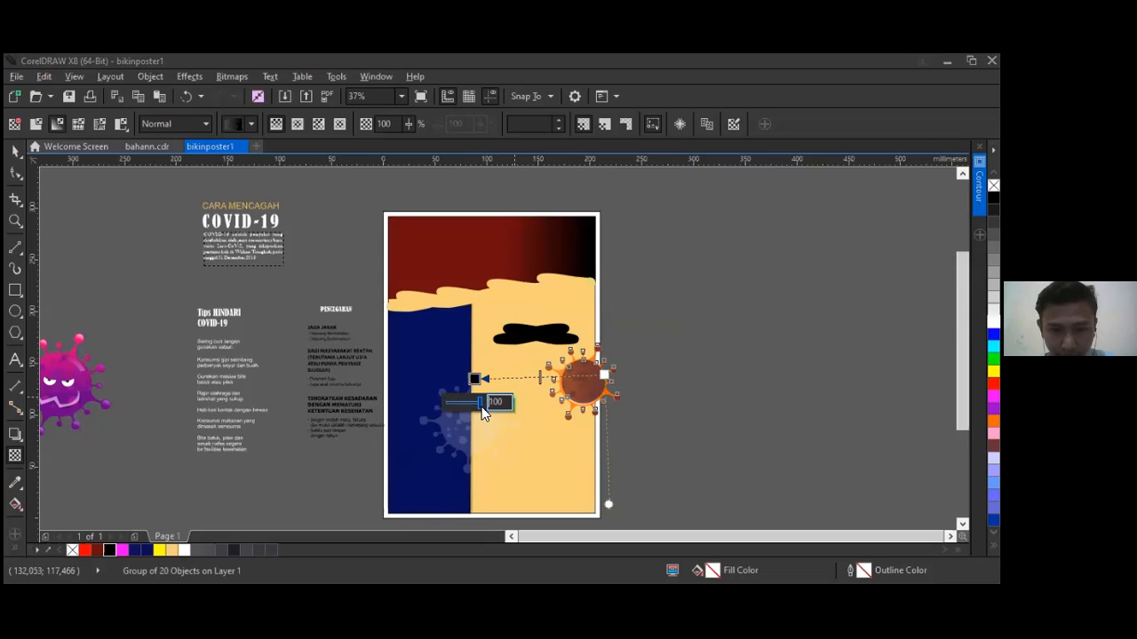
{"action": "left_click_drag", "start_coordinate": [605, 376], "coordinate": [644, 379]}
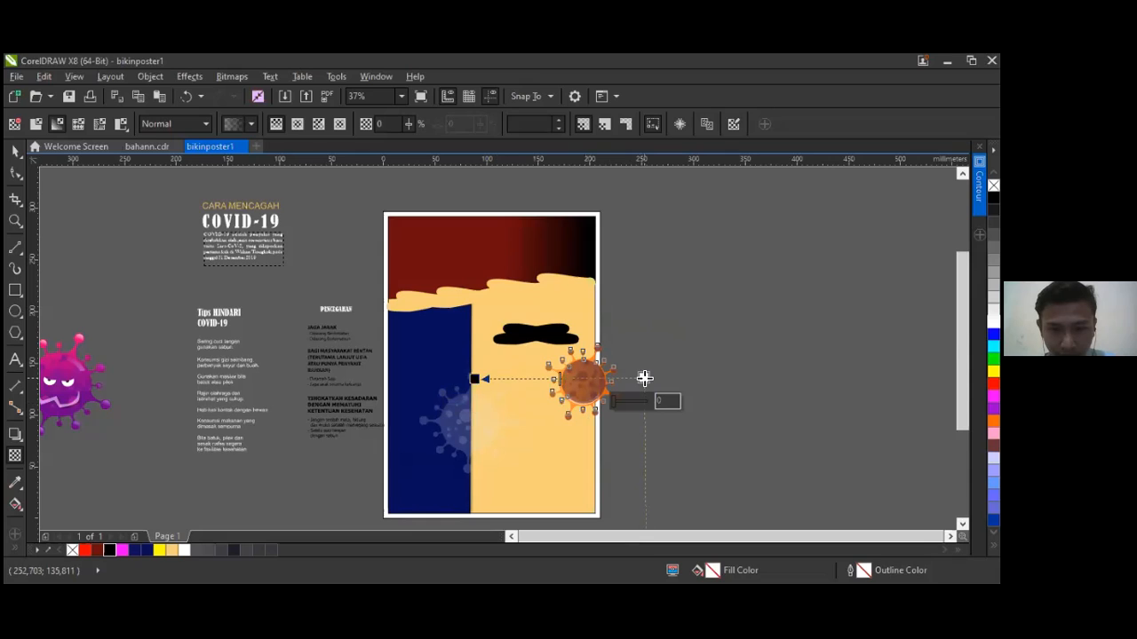
Step: Duplicate the orange virus into the poster's lower right corner and scale the copy down to about 38 mm wide
{"action": "left_click", "coordinate": [16, 152]}
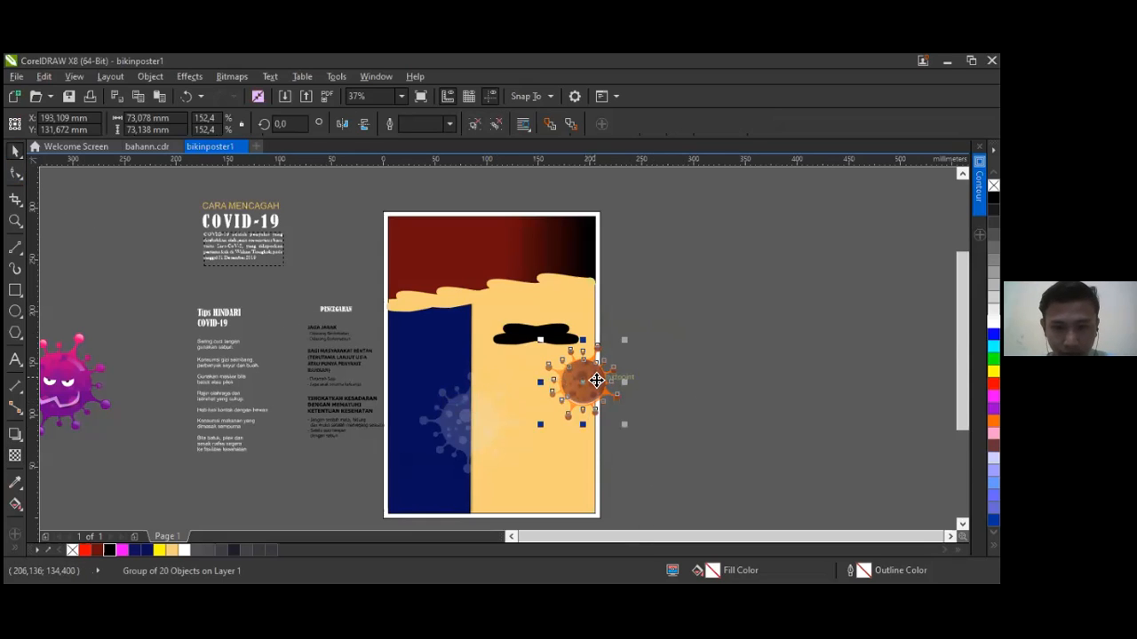
{"action": "left_click_drag", "start_coordinate": [597, 380], "coordinate": [600, 480]}
{"action": "right_click", "coordinate": [600, 480]}
{"action": "left_click_drag", "start_coordinate": [628, 437], "coordinate": [597, 505]}
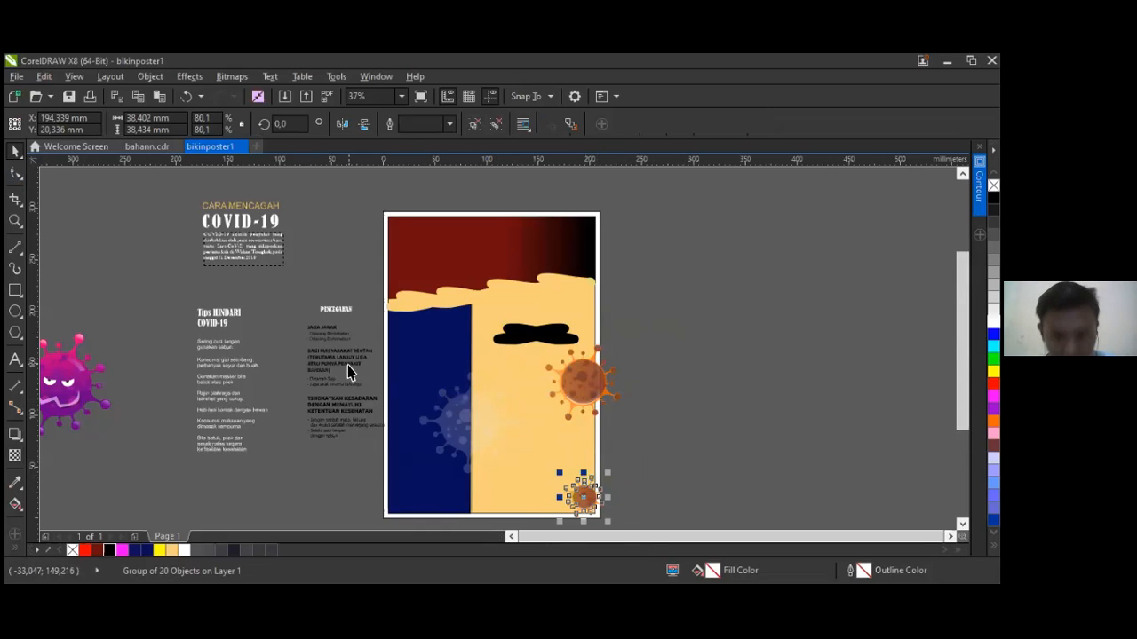
Step: PowerClip the larger orange virus inside the poster's light orange background rectangle
{"action": "left_click", "coordinate": [582, 380]}
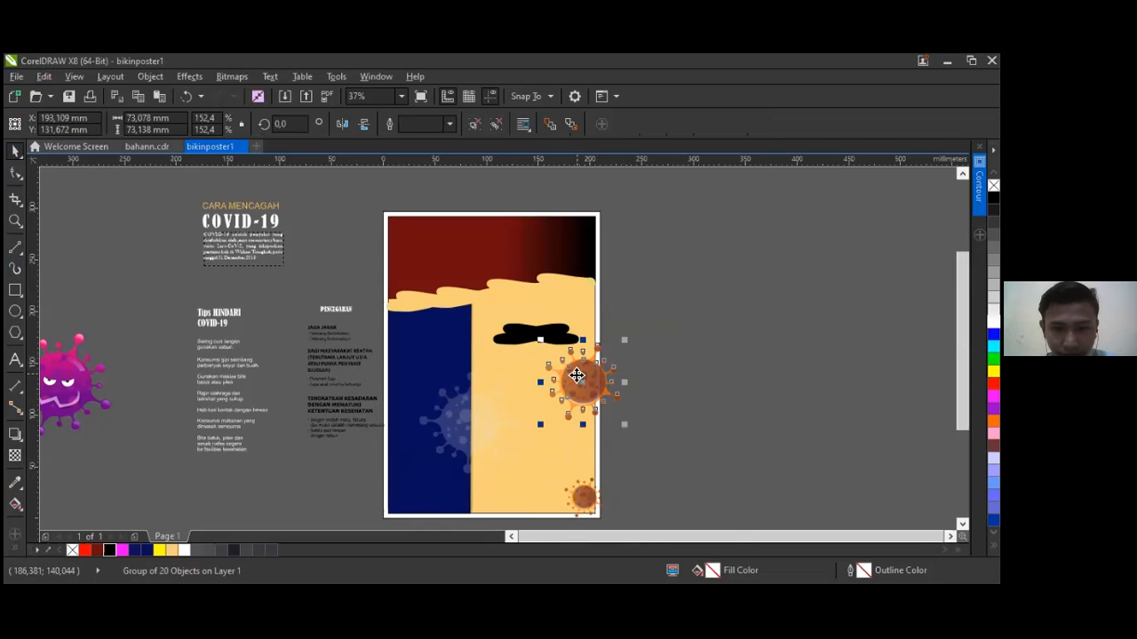
{"action": "right_click", "coordinate": [577, 376]}
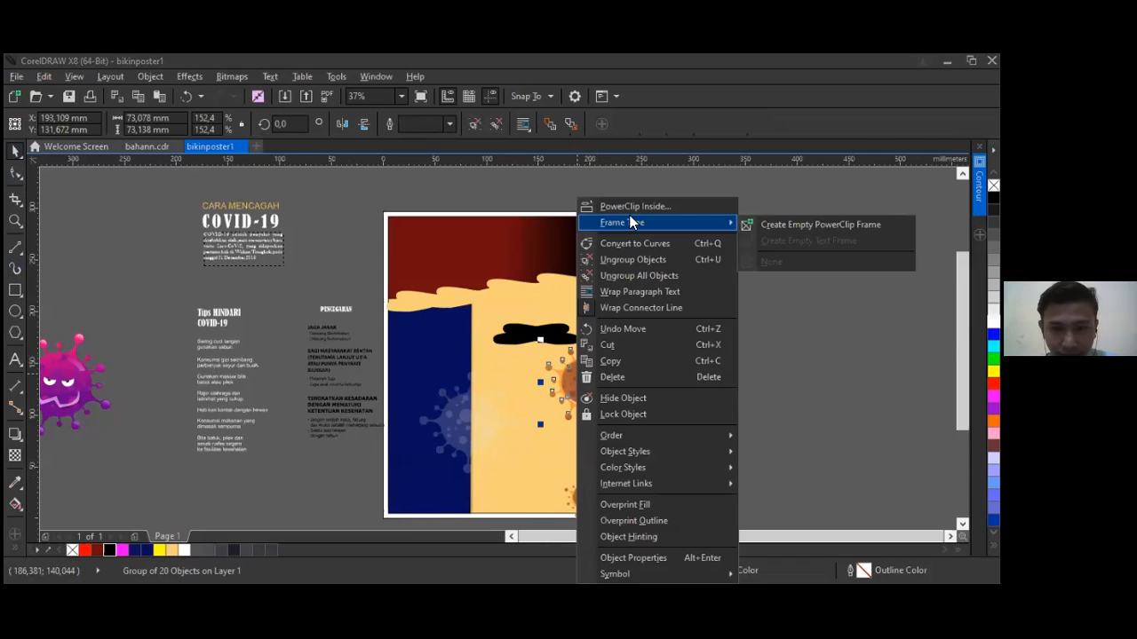
{"action": "left_click", "coordinate": [633, 207]}
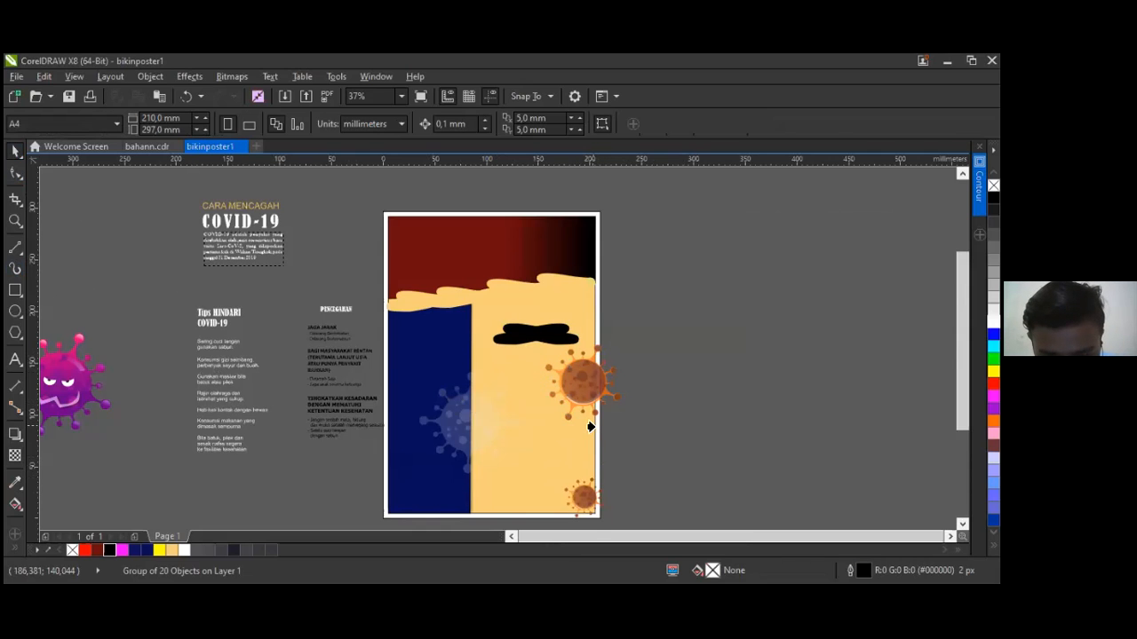
{"action": "left_click", "coordinate": [590, 427]}
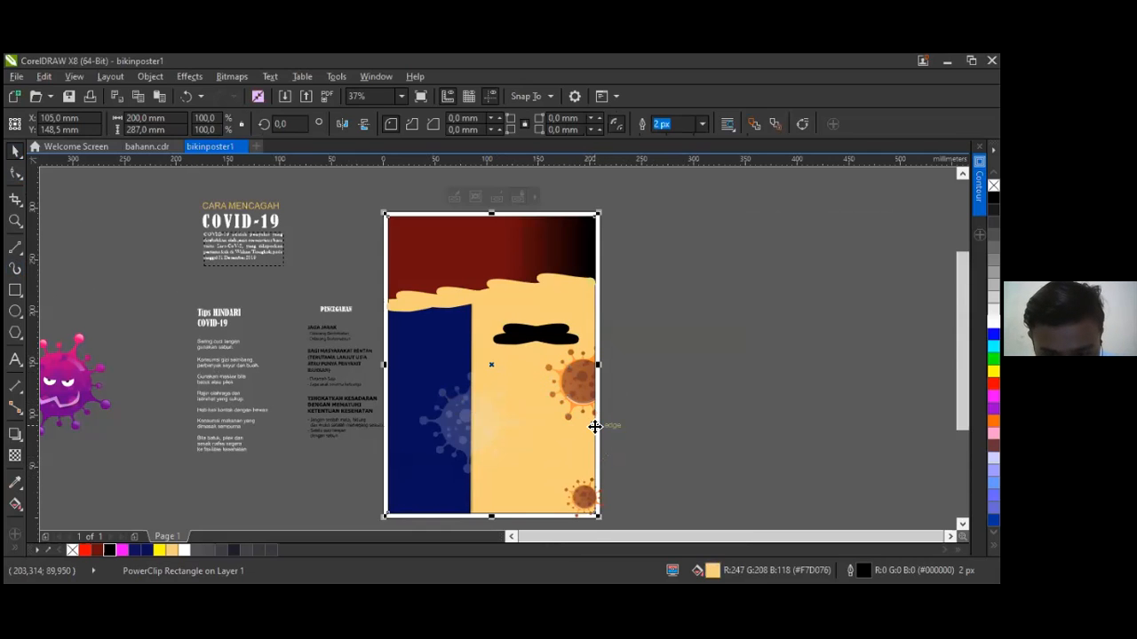
Step: PowerClip the small orange virus in the lower right corner inside the poster's background rectangle
{"action": "left_click", "coordinate": [584, 493]}
{"action": "left_click", "coordinate": [583, 493]}
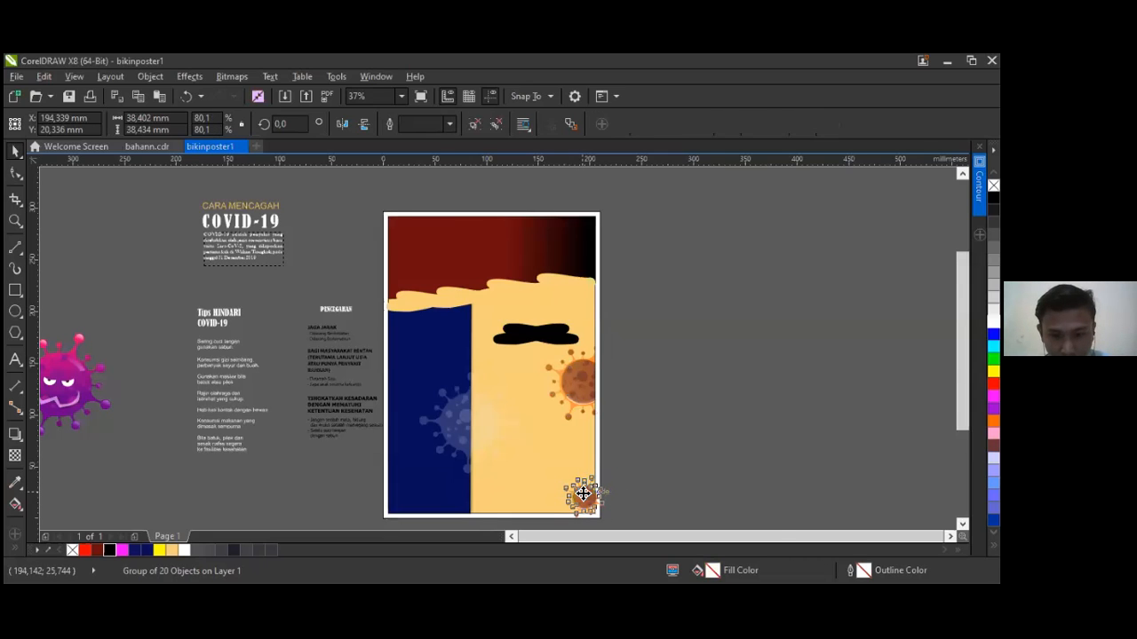
{"action": "scroll", "coordinate": [583, 493], "scroll_direction": "up", "scroll_amount": 2}
{"action": "right_click", "coordinate": [584, 487]}
{"action": "key", "text": "Down"}
{"action": "key", "text": "Return"}
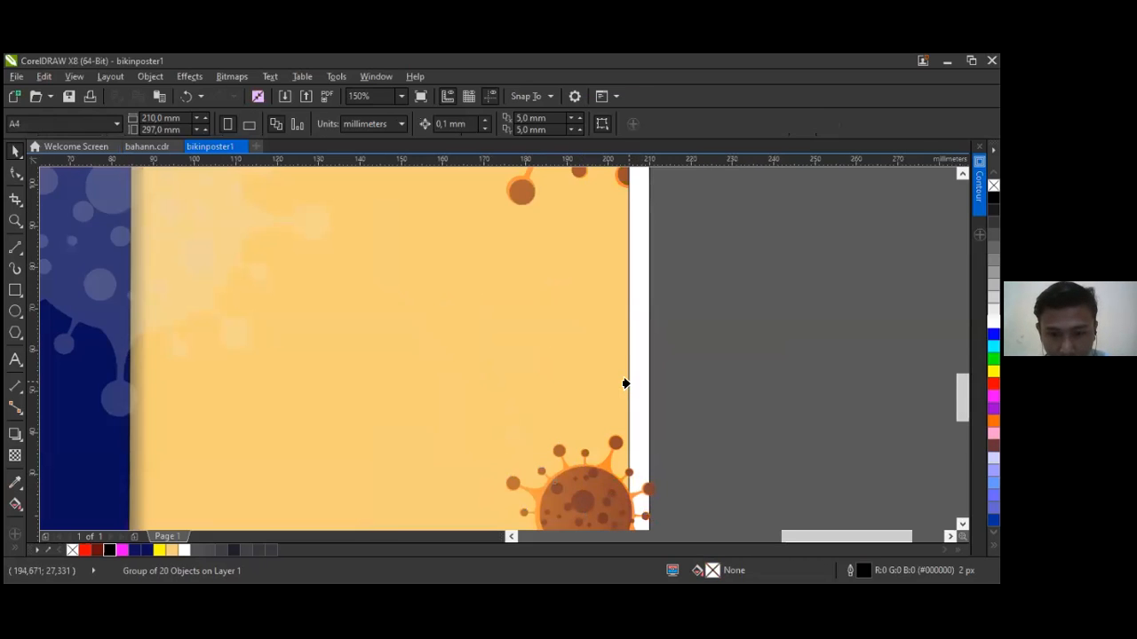
{"action": "left_click", "coordinate": [624, 381]}
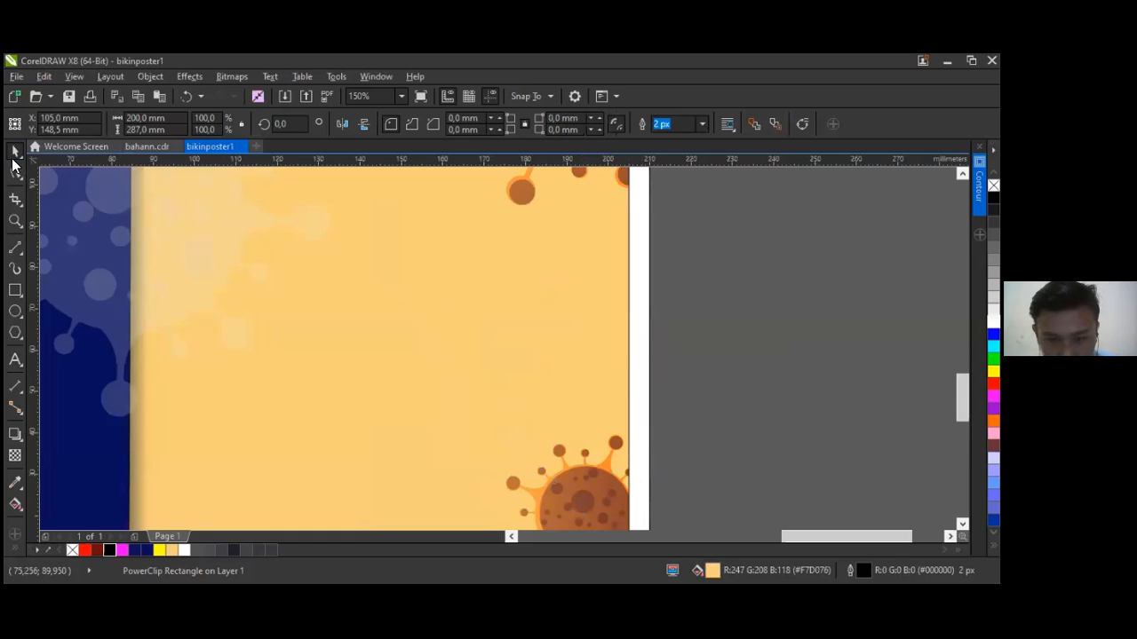
Step: Move the PENCEGAHAN text group onto the poster's light orange area, over the black brushstrokes
{"action": "scroll", "coordinate": [215, 307], "scroll_direction": "down", "scroll_amount": 4}
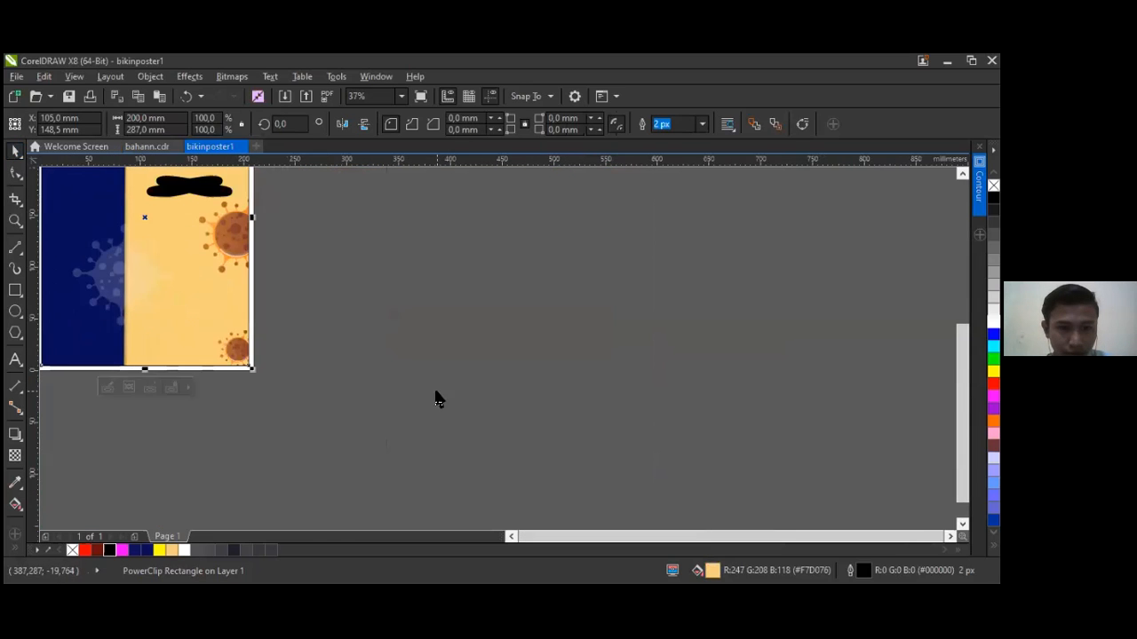
{"action": "scroll", "coordinate": [261, 317], "scroll_direction": "up", "scroll_amount": 3}
{"action": "scroll", "coordinate": [261, 317], "scroll_direction": "down", "scroll_amount": 3}
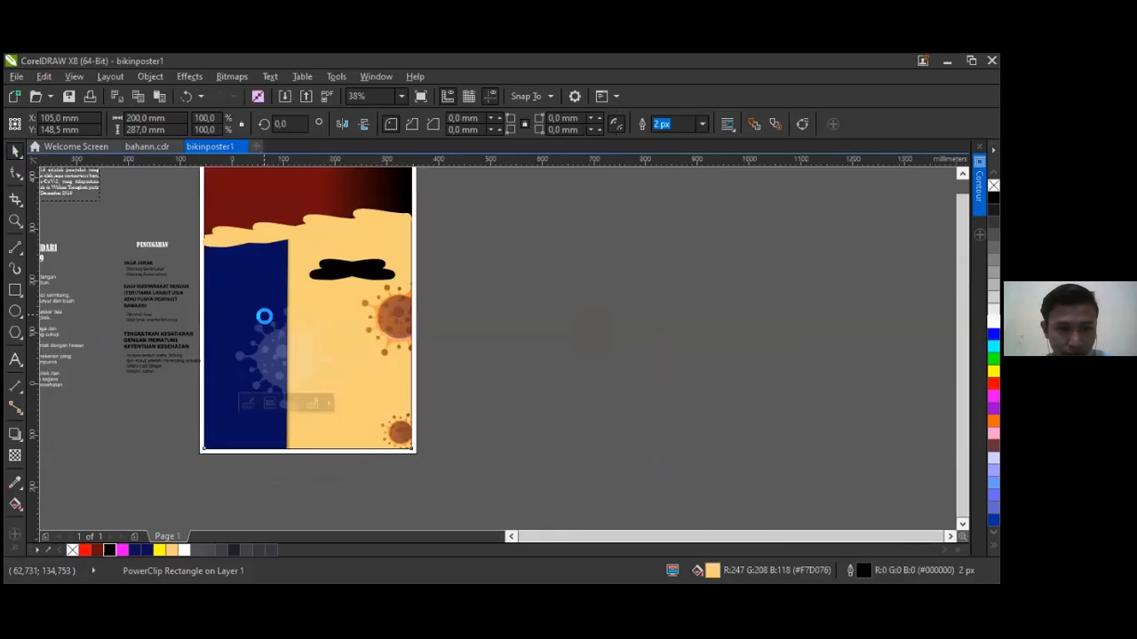
{"action": "left_click", "coordinate": [196, 309]}
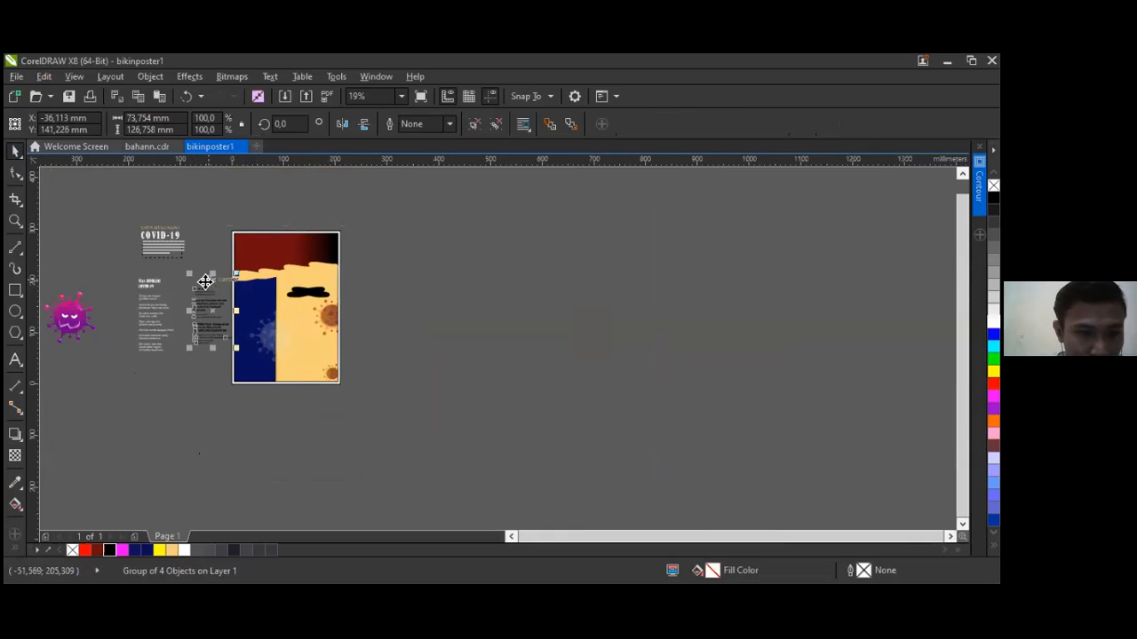
{"action": "left_click_drag", "start_coordinate": [208, 295], "coordinate": [300, 312]}
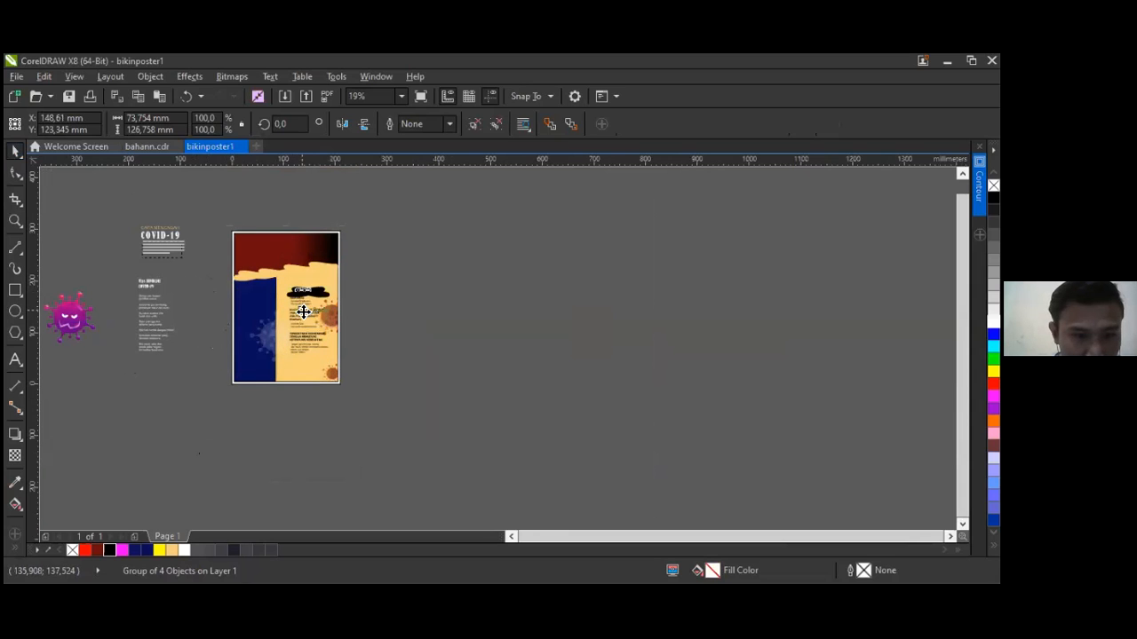
{"action": "key", "text": "Down"}
{"action": "key", "text": "Down"}
{"action": "key", "text": "Down"}
{"action": "key", "text": "Right"}
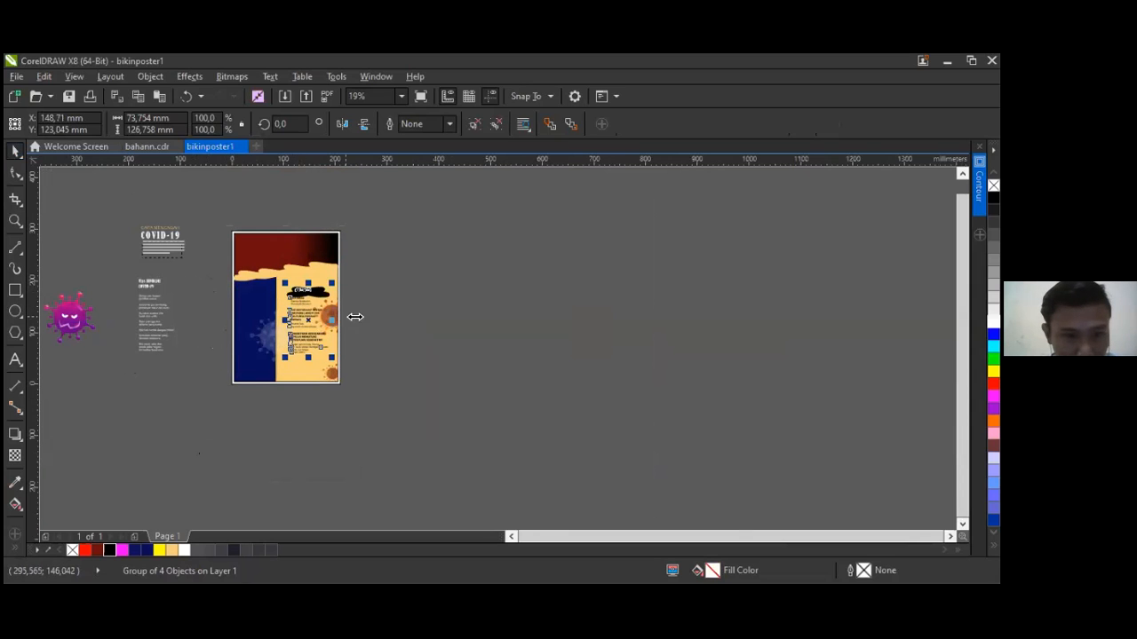
Step: Lower the PENCEGAHAN text group so that its heading sits on the black brushstrokes
{"action": "scroll", "coordinate": [235, 301], "scroll_direction": "up", "scroll_amount": 1}
{"action": "scroll", "coordinate": [268, 310], "scroll_direction": "up", "scroll_amount": 4}
{"action": "scroll", "coordinate": [385, 314], "scroll_direction": "down", "scroll_amount": 3}
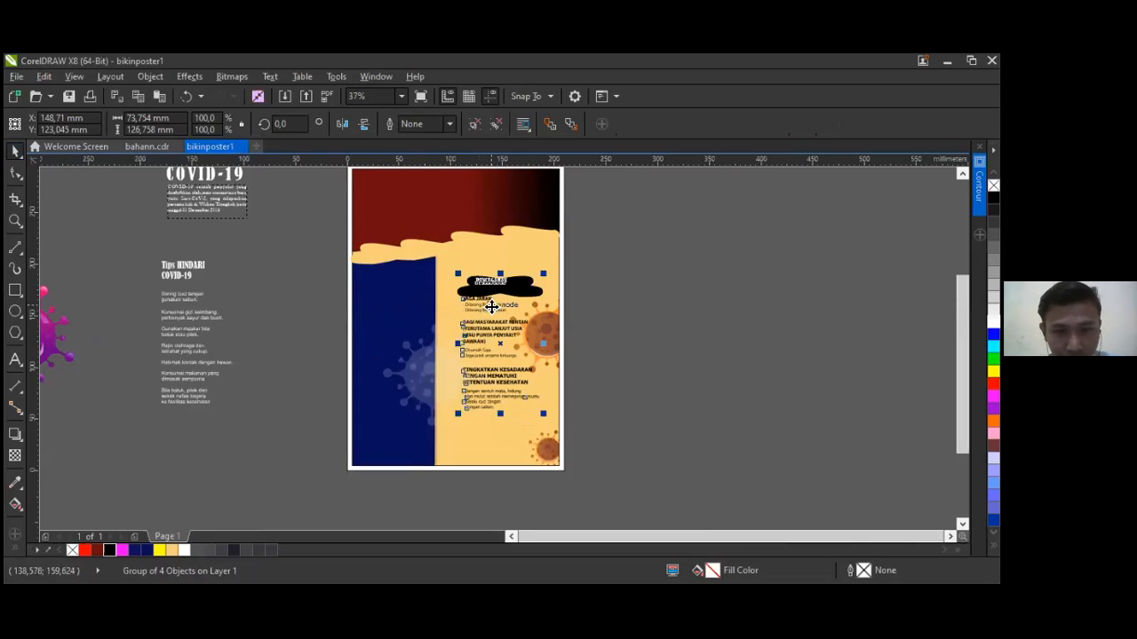
{"action": "left_click_drag", "start_coordinate": [491, 307], "coordinate": [482, 329]}
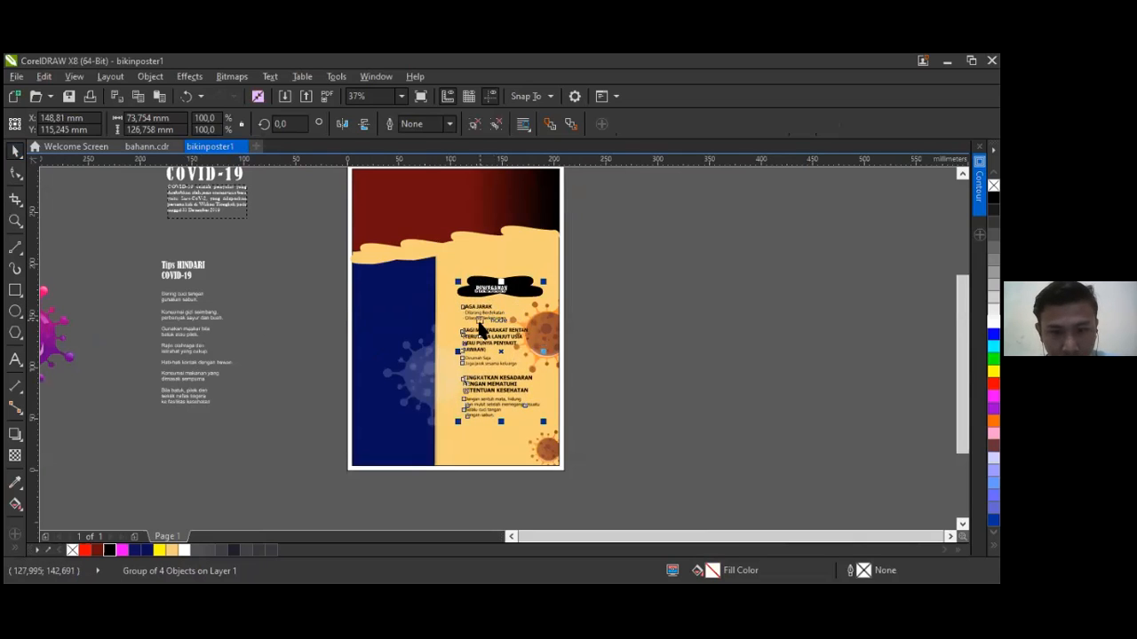
Step: Ungroup the PENCEGAHAN text group into its heading and three text blocks
{"action": "right_click", "coordinate": [481, 331]}
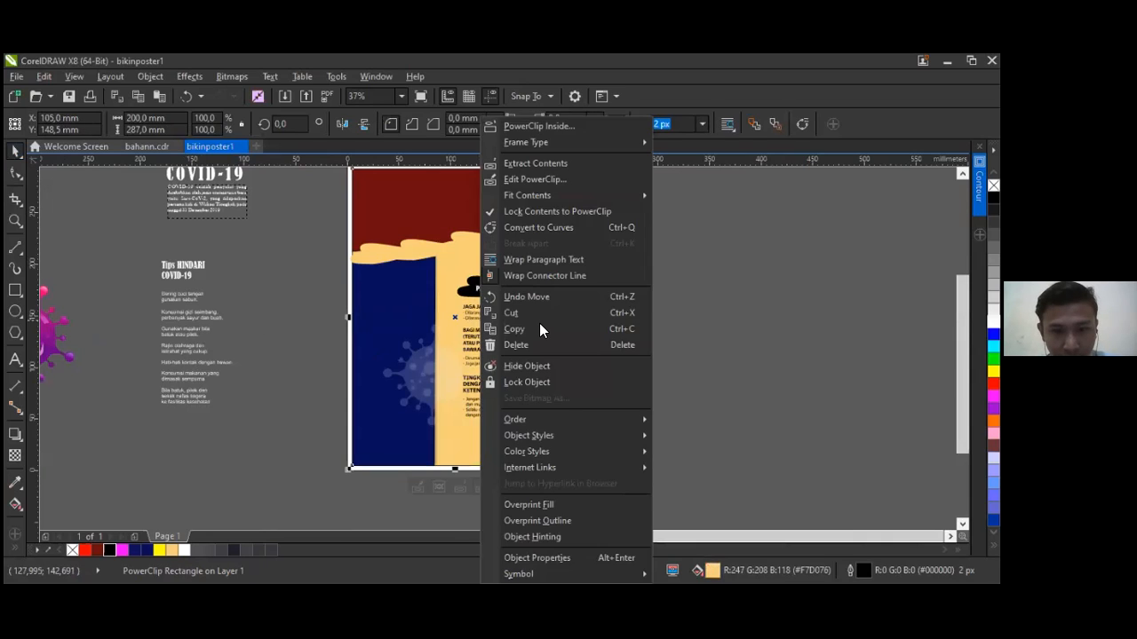
{"action": "left_click", "coordinate": [539, 328]}
{"action": "left_click", "coordinate": [487, 345]}
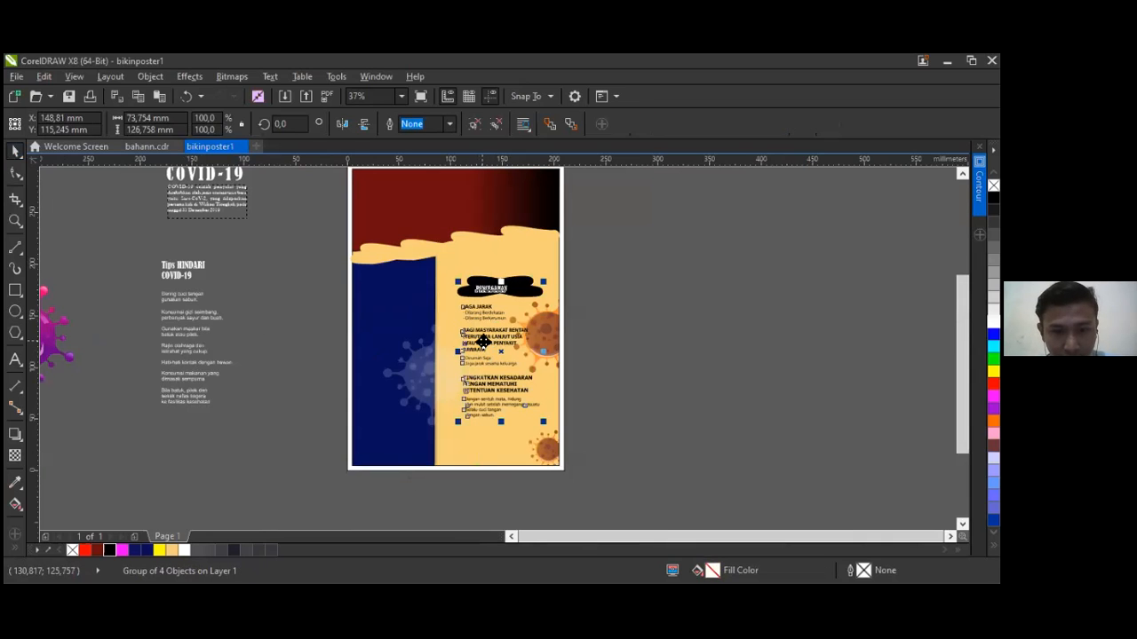
{"action": "right_click", "coordinate": [485, 342]}
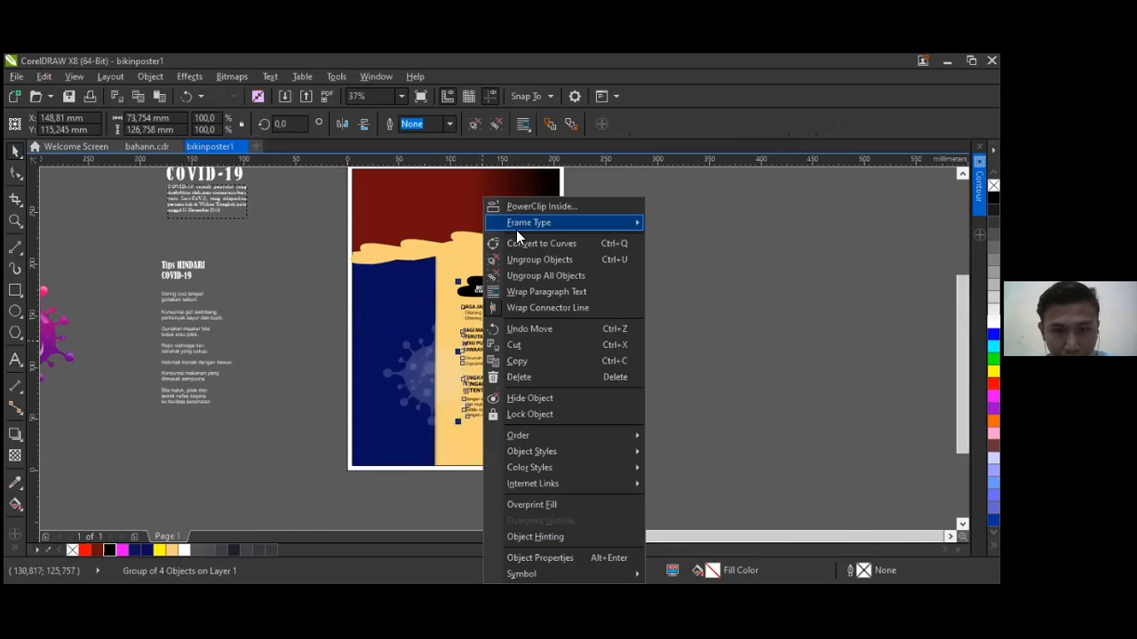
{"action": "left_click", "coordinate": [539, 259]}
{"action": "left_click", "coordinate": [640, 283]}
Step: Enlarge the white PENCEGAHAN heading and centre it on the black brushstrokes
{"action": "left_click", "coordinate": [500, 291]}
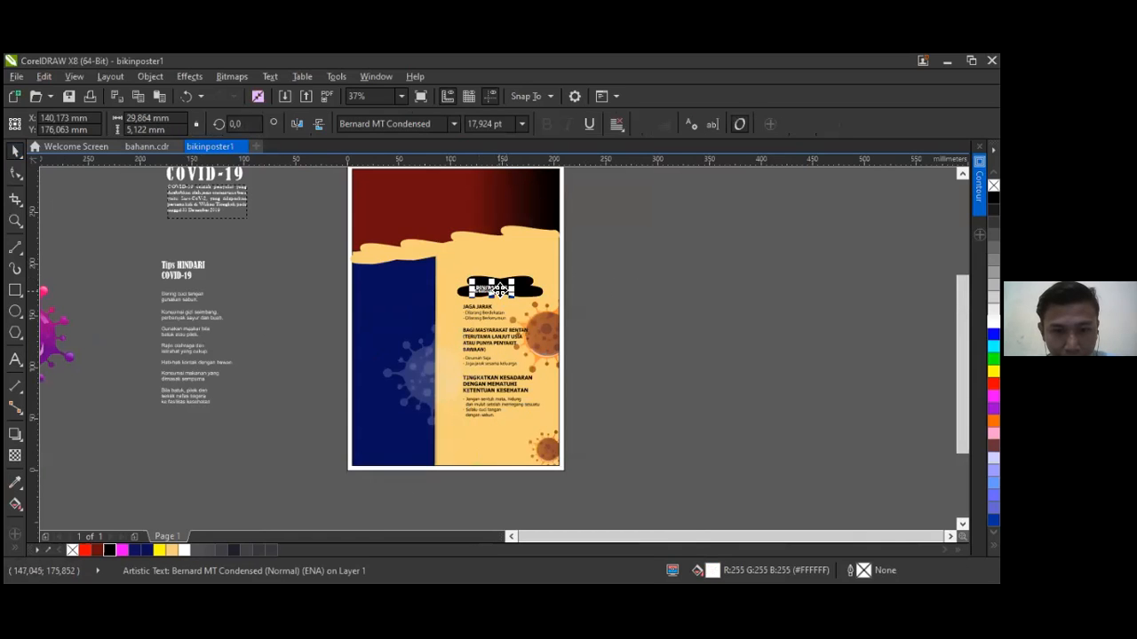
{"action": "scroll", "coordinate": [500, 291], "scroll_direction": "up", "scroll_amount": 2}
{"action": "mouse_move", "coordinate": [517, 300]}
{"action": "left_mouse_down"}
{"action": "mouse_move", "coordinate": [549, 308]}
{"action": "mouse_move", "coordinate": [527, 293]}
{"action": "left_mouse_up"}
{"action": "left_click", "coordinate": [690, 320]}
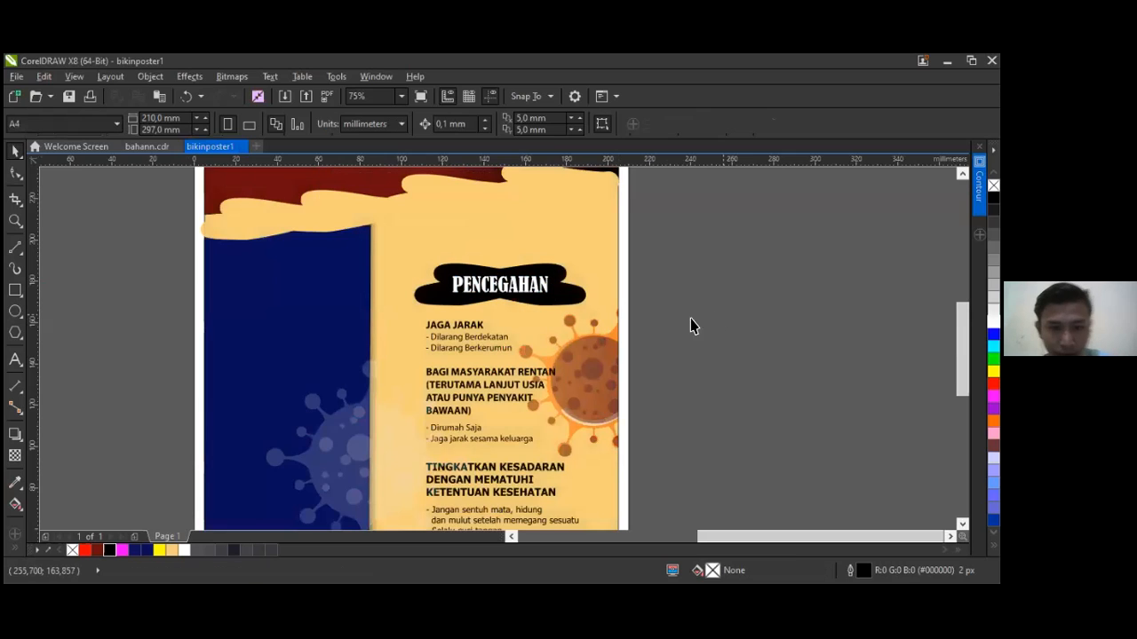
Step: Move the three prevention text blocks together slightly lower, leaving more space beneath the PENCEGAHAN heading
{"action": "left_click", "coordinate": [483, 336]}
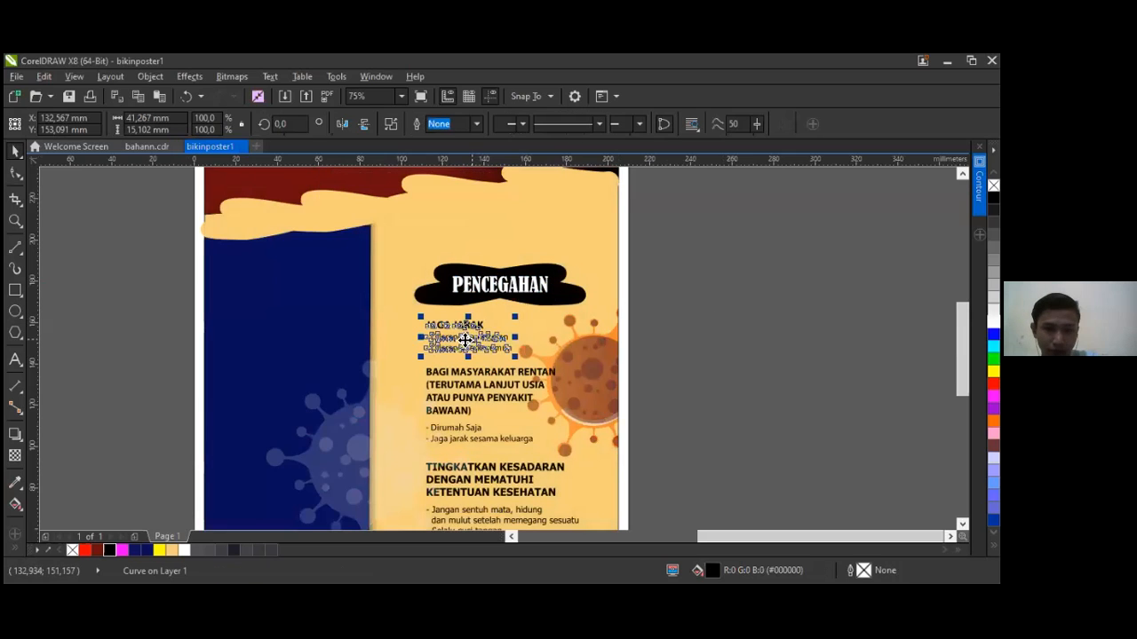
{"action": "left_click", "coordinate": [489, 392], "text": "shift"}
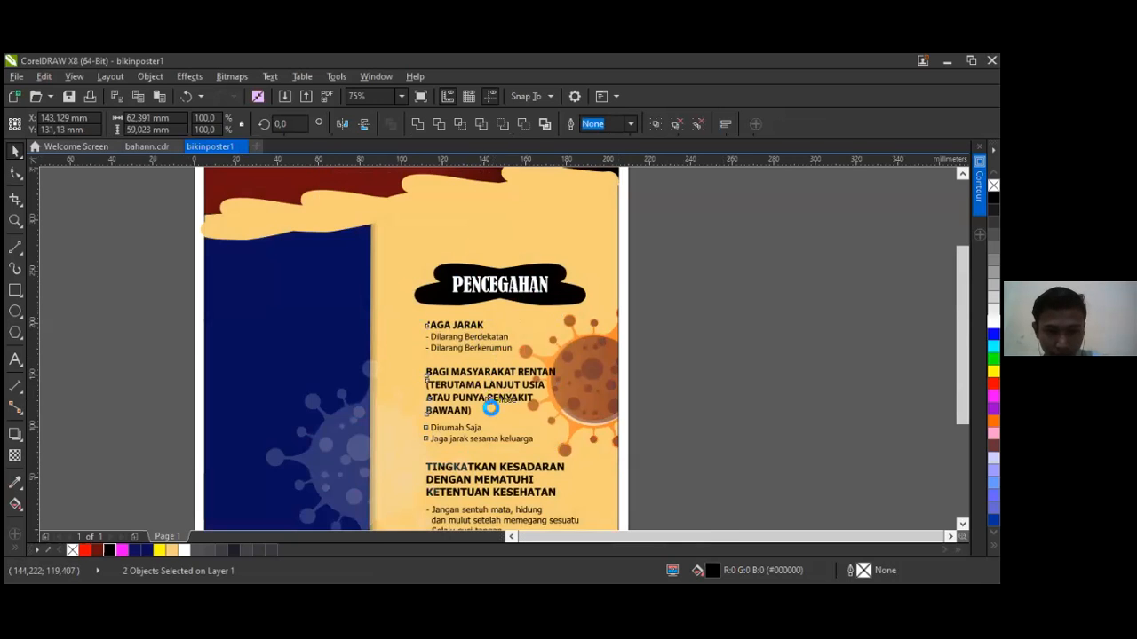
{"action": "scroll", "coordinate": [487, 395], "scroll_direction": "down", "scroll_amount": 2}
{"action": "left_click", "coordinate": [484, 439], "text": "shift"}
{"action": "left_click_drag", "start_coordinate": [485, 439], "coordinate": [485, 454]}
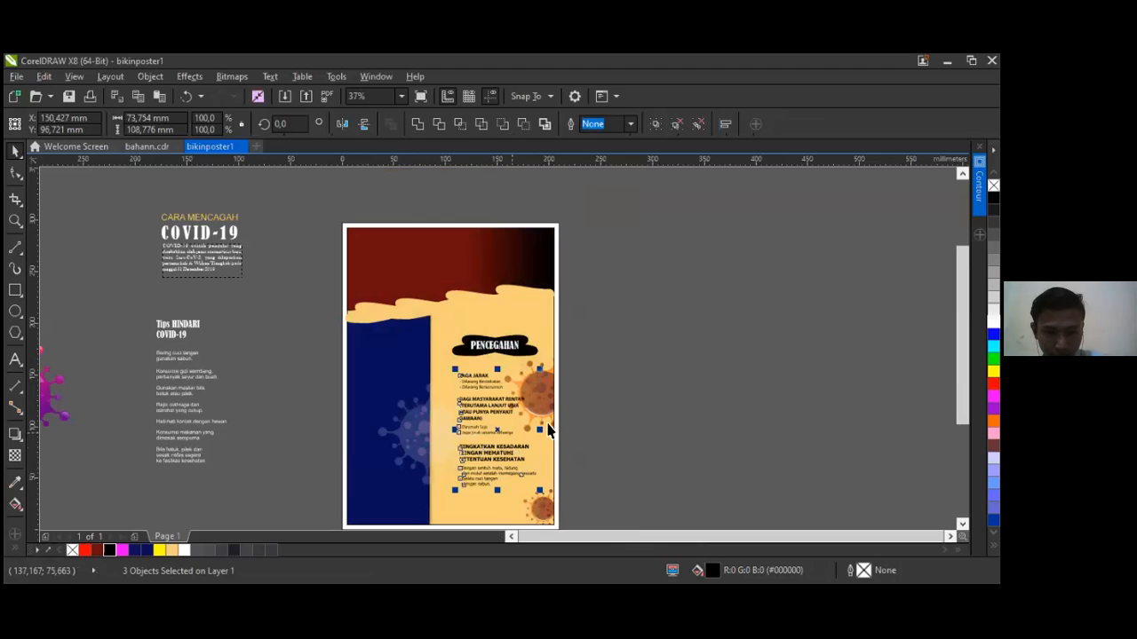
{"action": "left_click", "coordinate": [572, 413]}
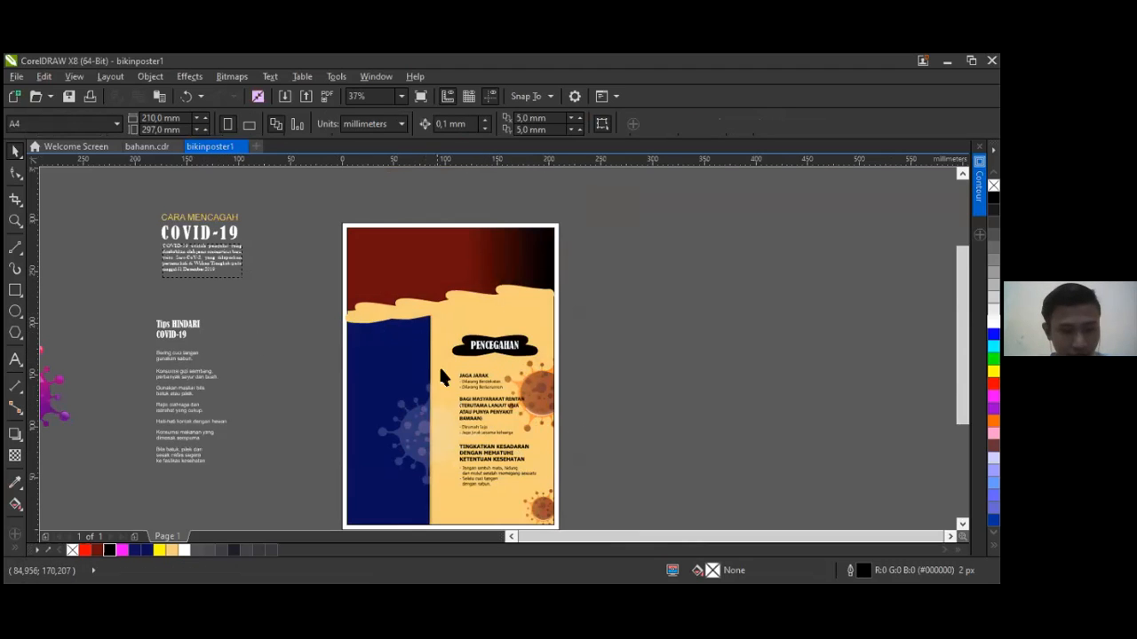
Step: Open Insert Character and look through the Arial characters for a suitable symbol
{"action": "scroll", "coordinate": [457, 391], "scroll_direction": "up", "scroll_amount": 2}
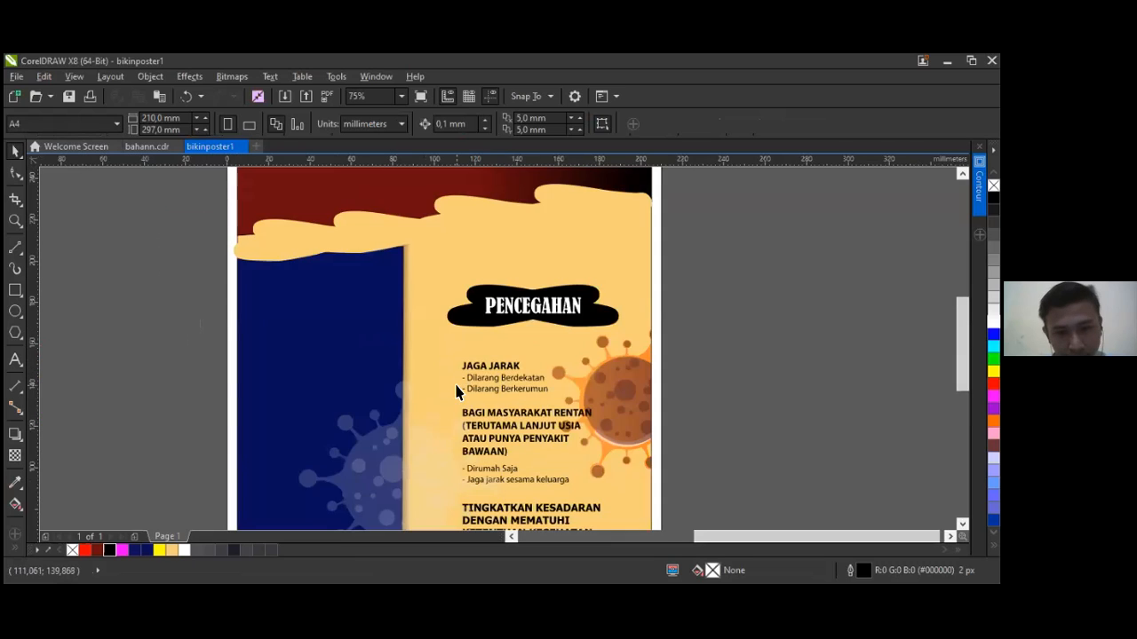
{"action": "scroll", "coordinate": [456, 391], "scroll_direction": "down", "scroll_amount": 3}
{"action": "scroll", "coordinate": [456, 392], "scroll_direction": "up", "scroll_amount": 2}
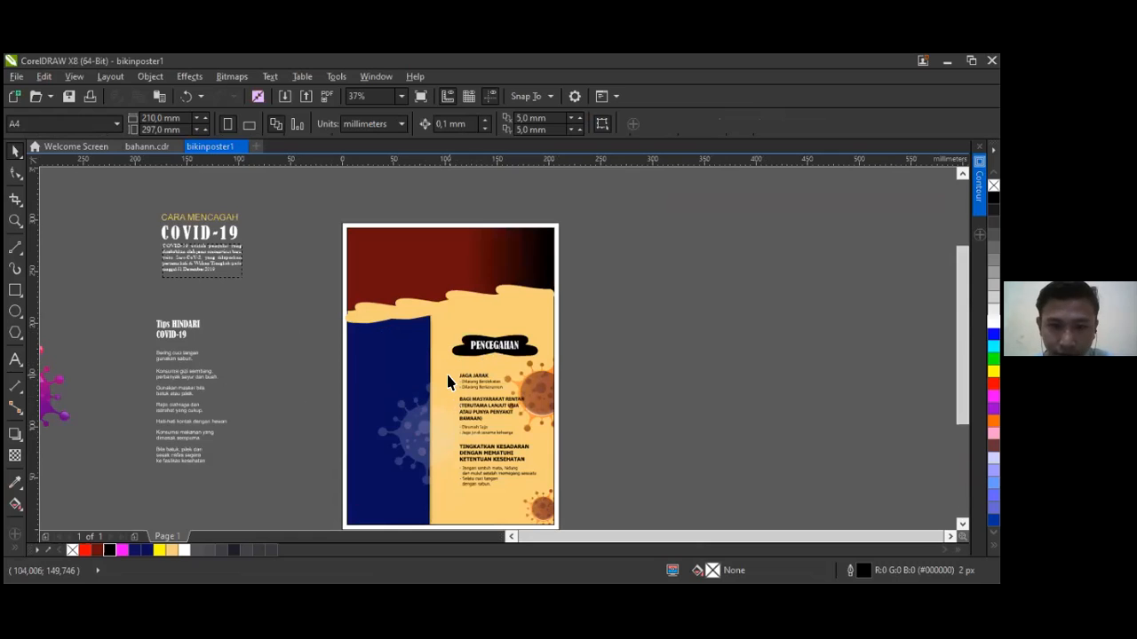
{"action": "key", "text": "ctrl+F11"}
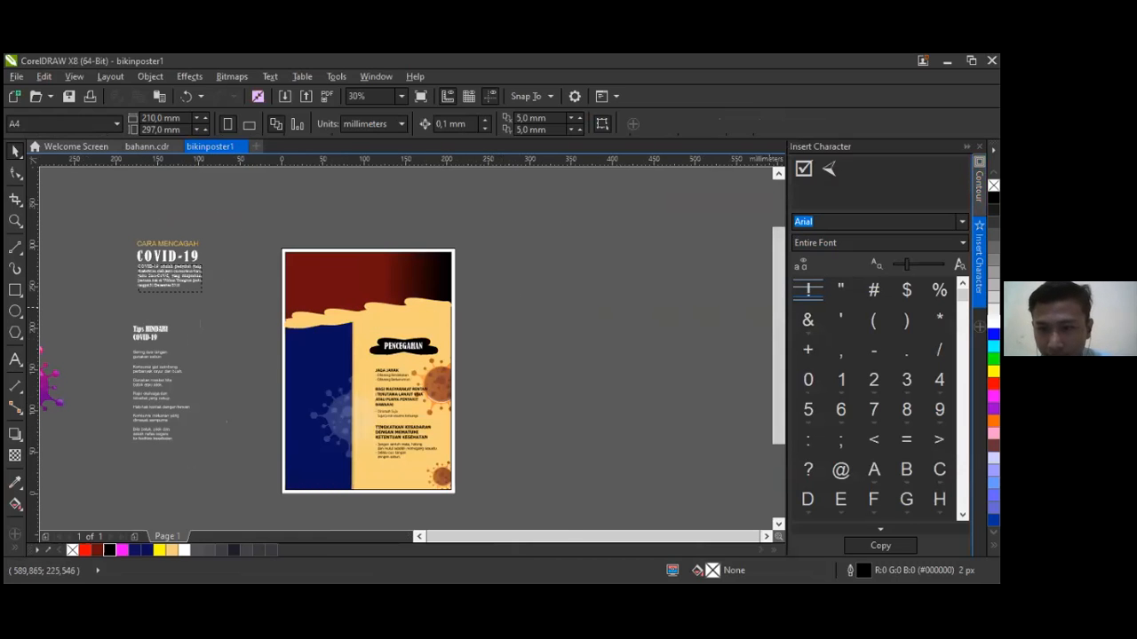
{"action": "scroll", "coordinate": [873, 400], "scroll_direction": "down", "scroll_amount": 1}
{"action": "scroll", "coordinate": [873, 399], "scroll_direction": "down", "scroll_amount": 15}
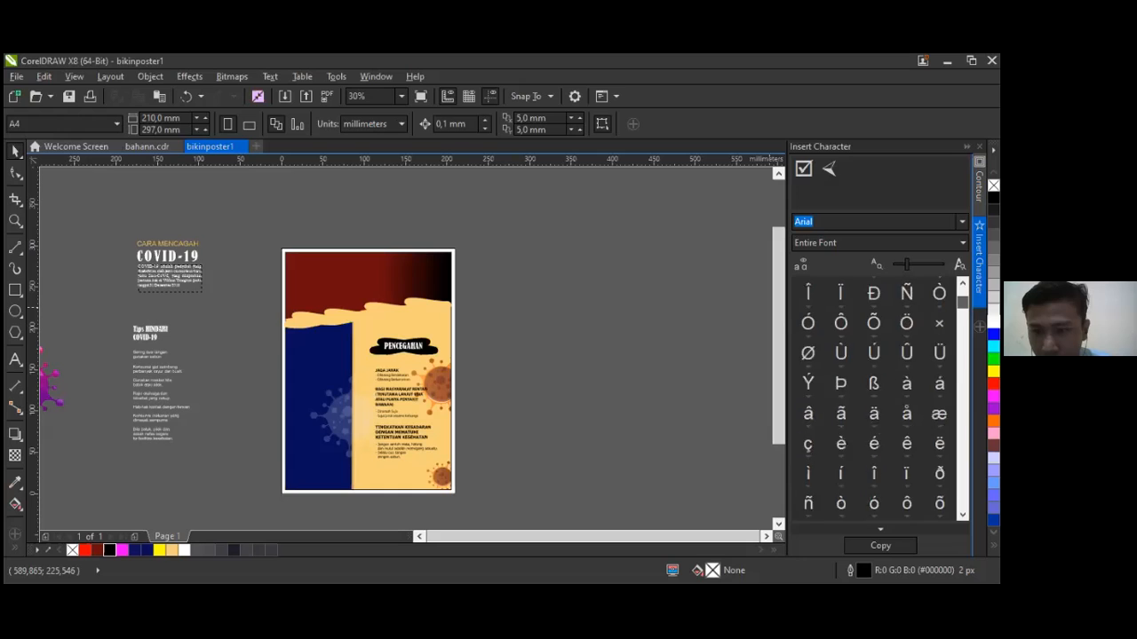
{"action": "scroll", "coordinate": [873, 400], "scroll_direction": "down", "scroll_amount": 15}
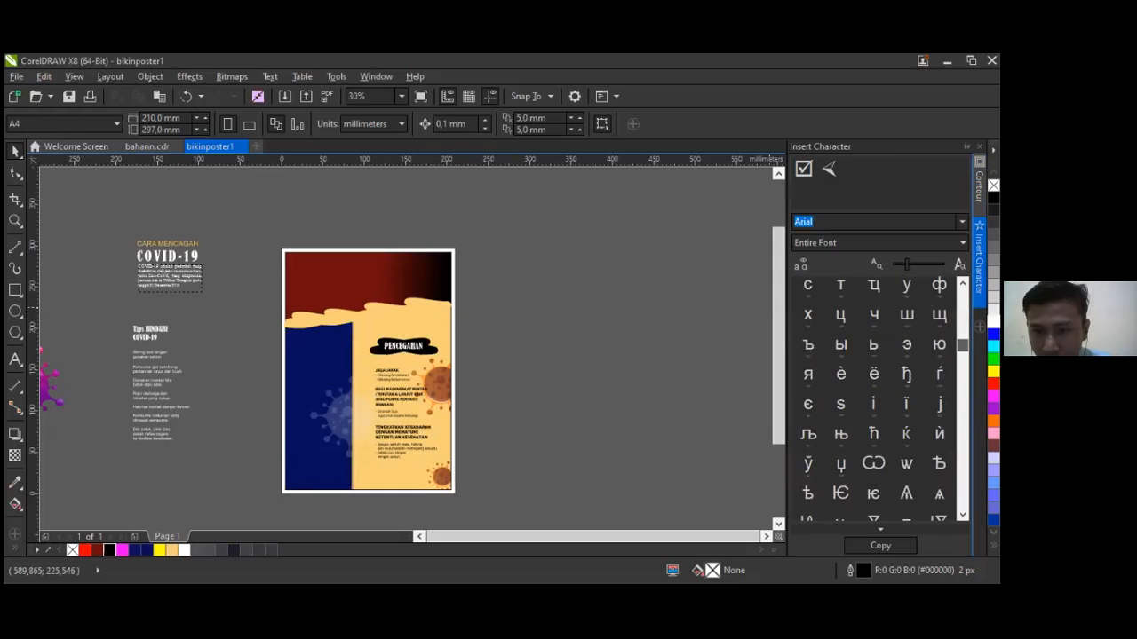
{"action": "scroll", "coordinate": [873, 399], "scroll_direction": "down", "scroll_amount": 15}
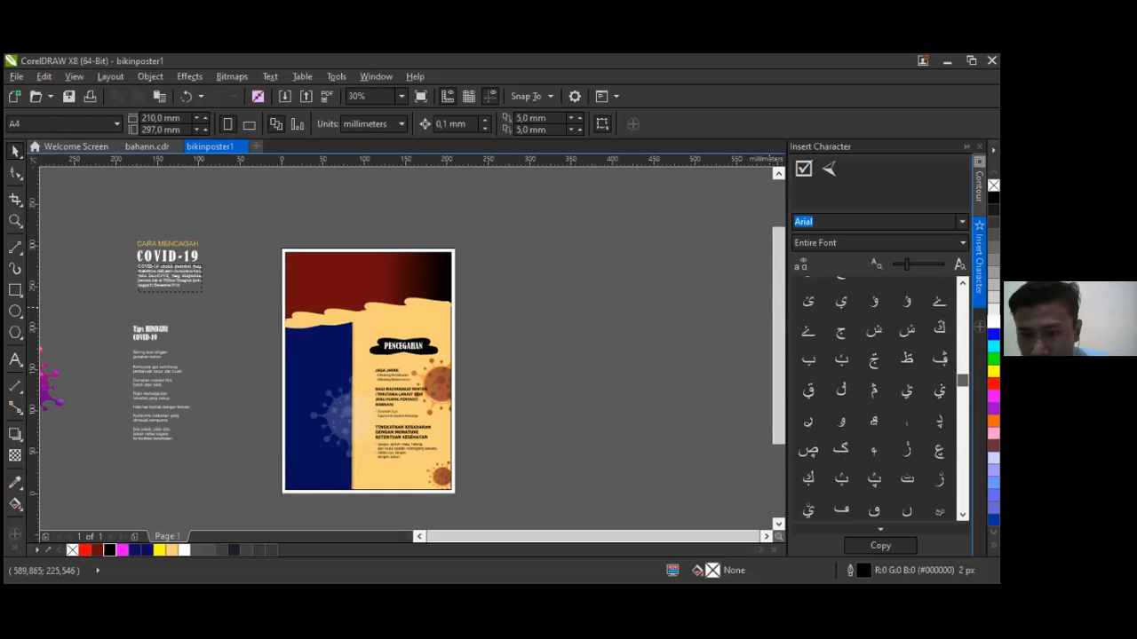
{"action": "scroll", "coordinate": [873, 399], "scroll_direction": "down", "scroll_amount": 15}
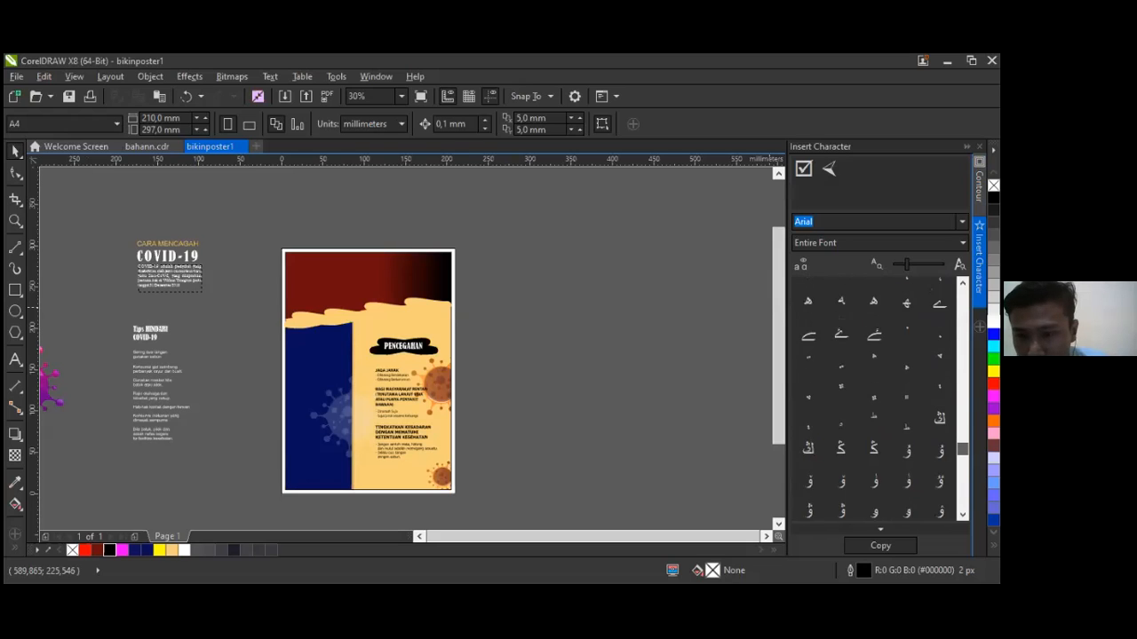
{"action": "scroll", "coordinate": [873, 399], "scroll_direction": "down", "scroll_amount": 15}
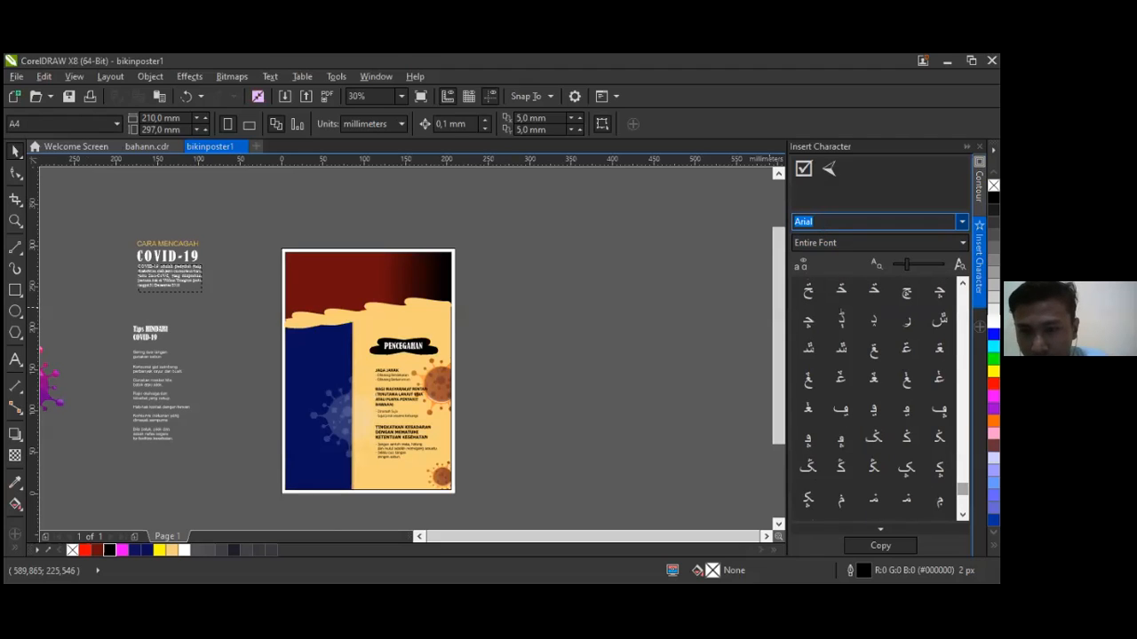
Step: Set the Insert Character font to Bauhaus 93 and look through its characters
{"action": "key", "text": "alt+Down"}
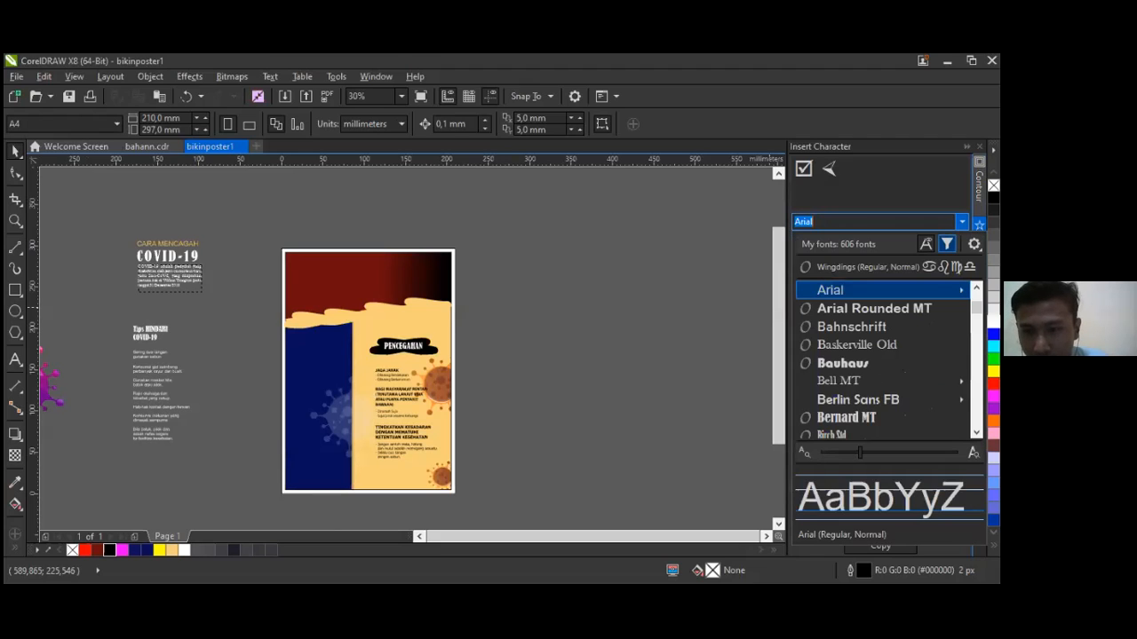
{"action": "key", "text": "Return"}
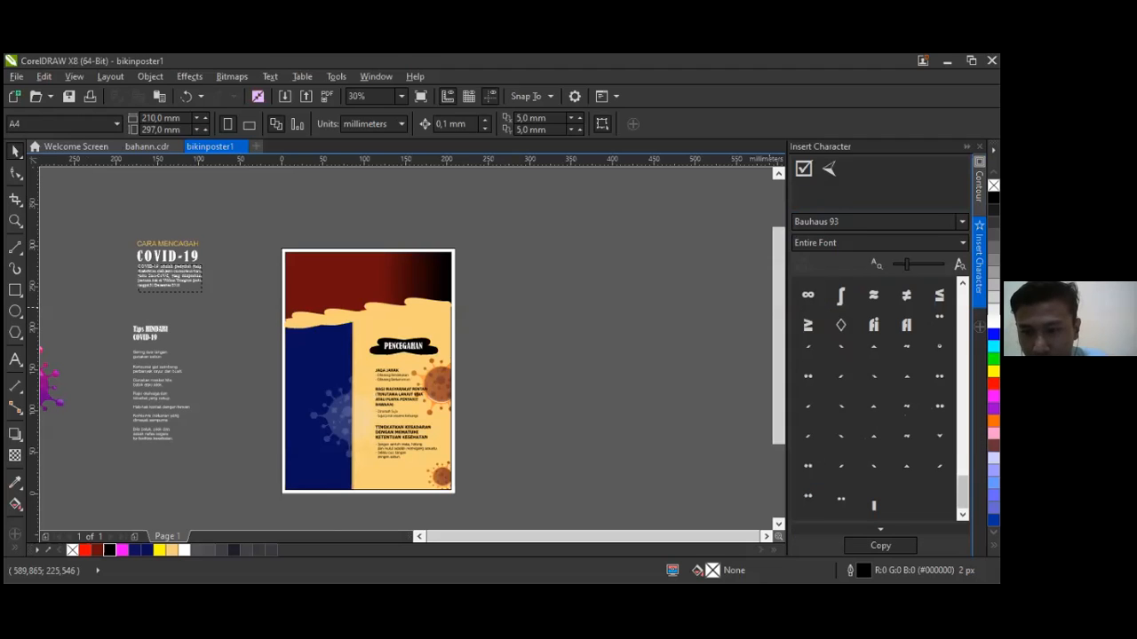
{"action": "scroll", "coordinate": [874, 395], "scroll_direction": "up", "scroll_amount": 10}
{"action": "scroll", "coordinate": [874, 395], "scroll_direction": "up", "scroll_amount": 10}
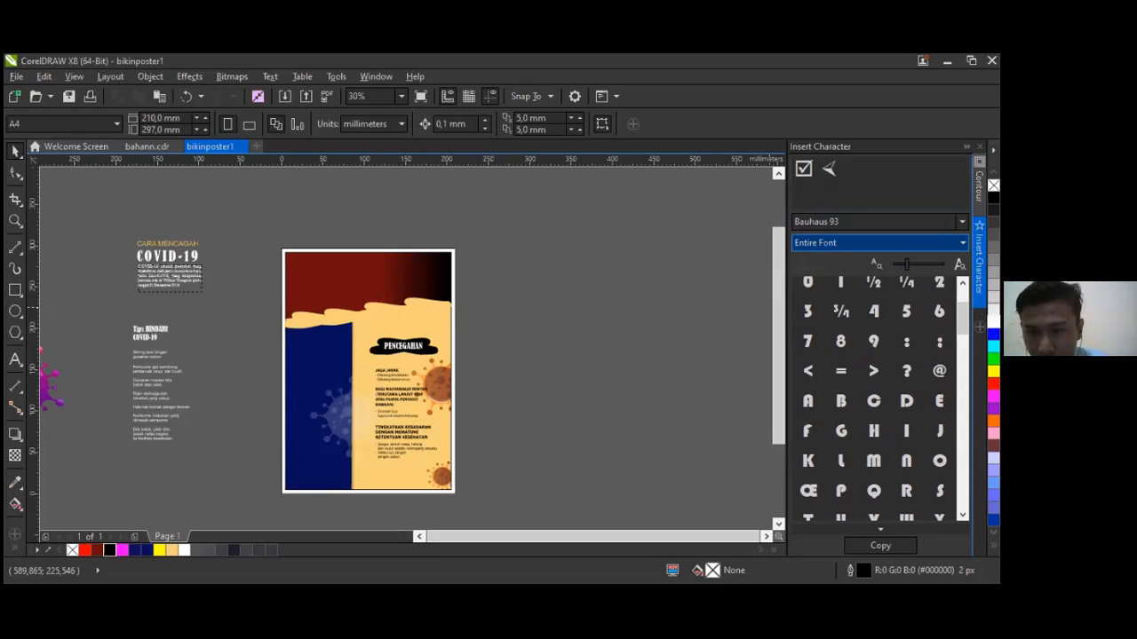
Step: Filter the Bauhaus 93 characters to Currency, Mathematical Symbols, Numbers, Punctuation Separators and Symbols
{"action": "left_click", "coordinate": [808, 243]}
{"action": "left_click", "coordinate": [810, 311]}
{"action": "left_click", "coordinate": [812, 326]}
{"action": "left_click", "coordinate": [829, 342]}
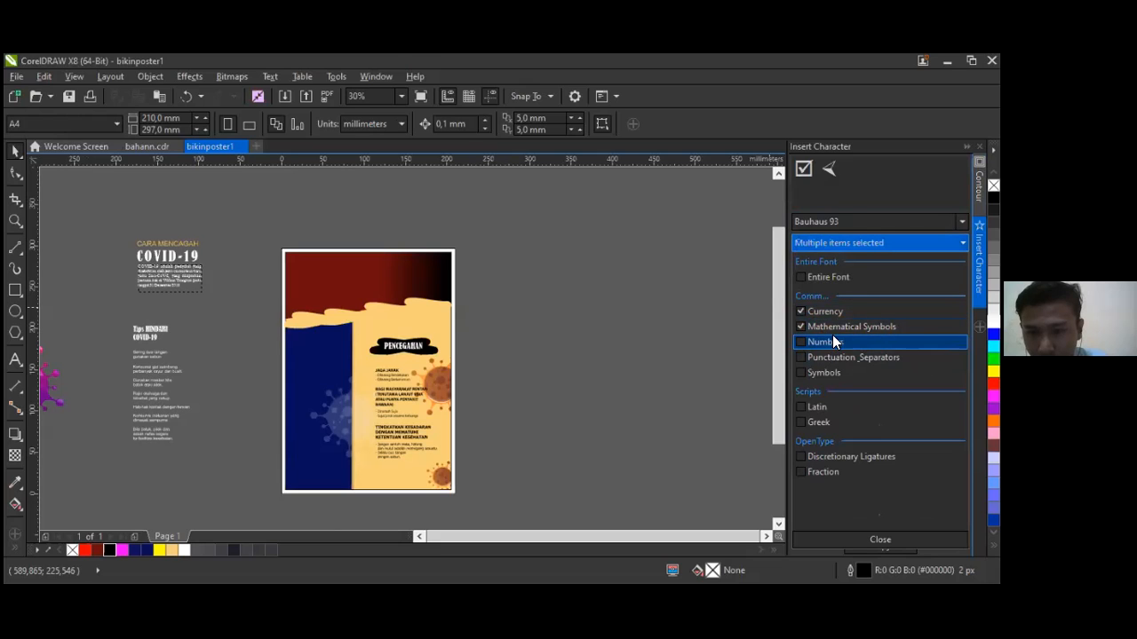
{"action": "left_click", "coordinate": [835, 356]}
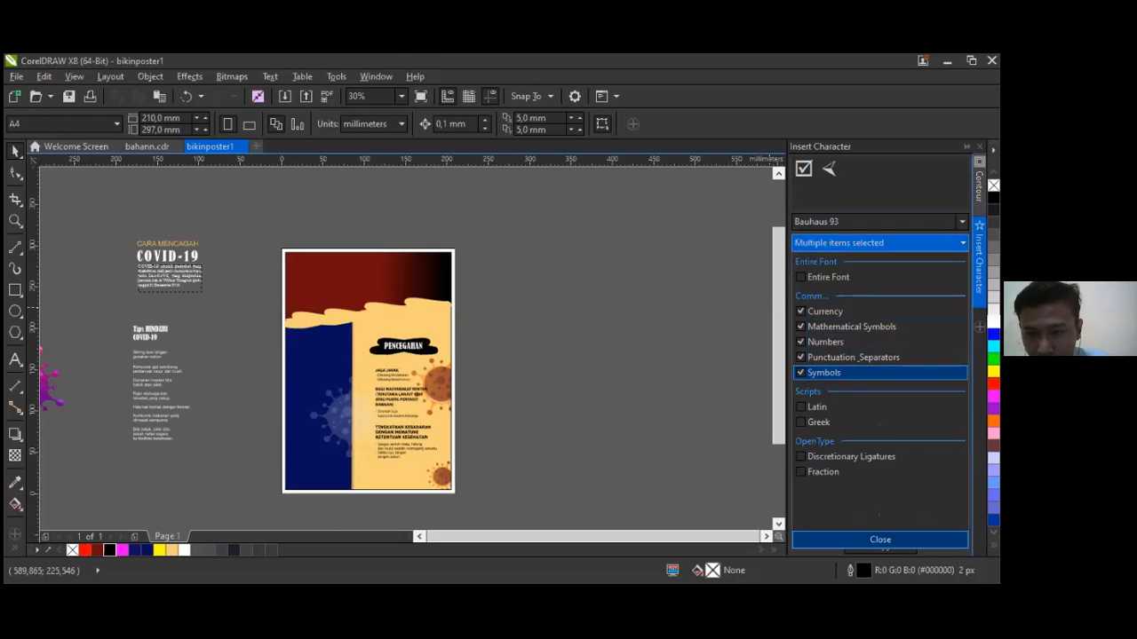
{"action": "left_click", "coordinate": [880, 539]}
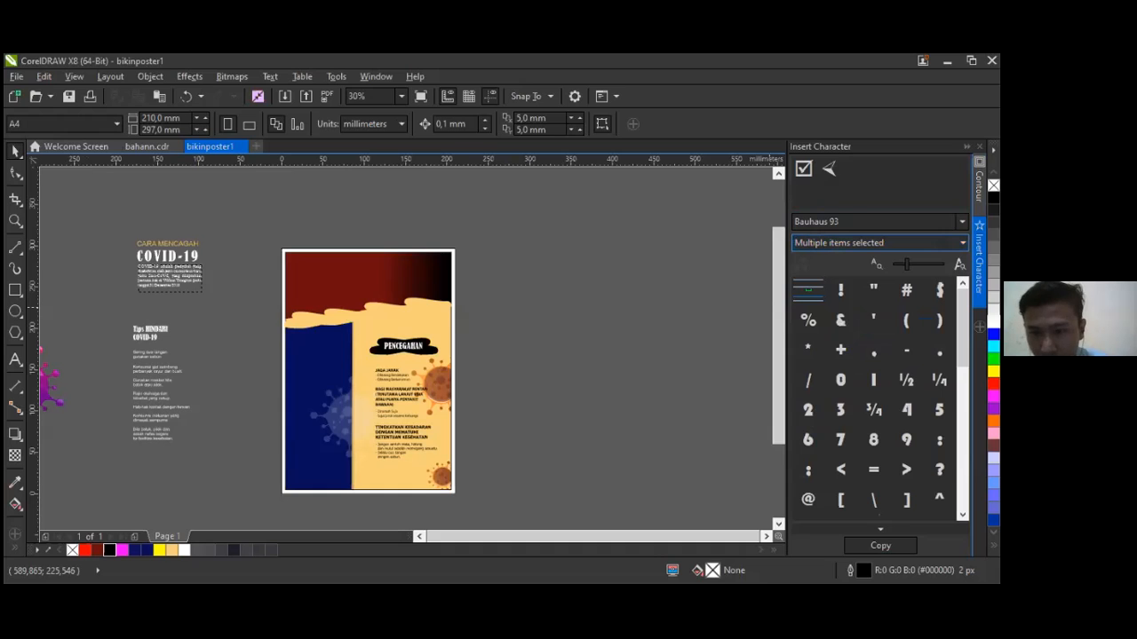
Step: Insert the Bauhaus 93 diamond symbol on the poster and place it just before the JAGA JARAK heading
{"action": "left_click_drag", "start_coordinate": [963, 329], "coordinate": [963, 468]}
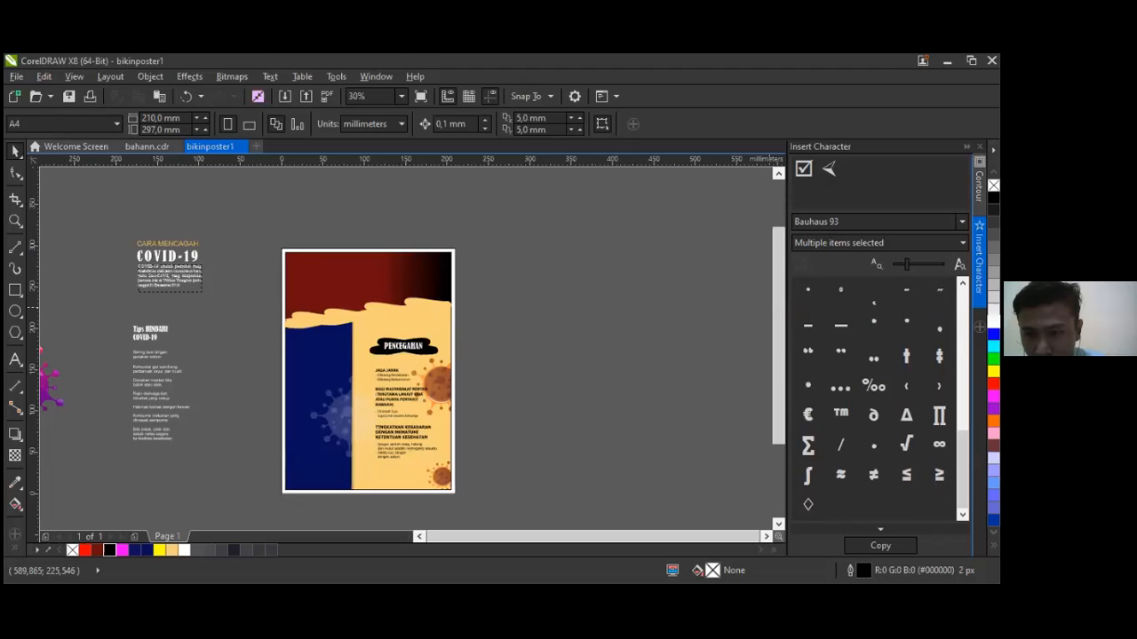
{"action": "left_click_drag", "start_coordinate": [815, 509], "coordinate": [363, 372]}
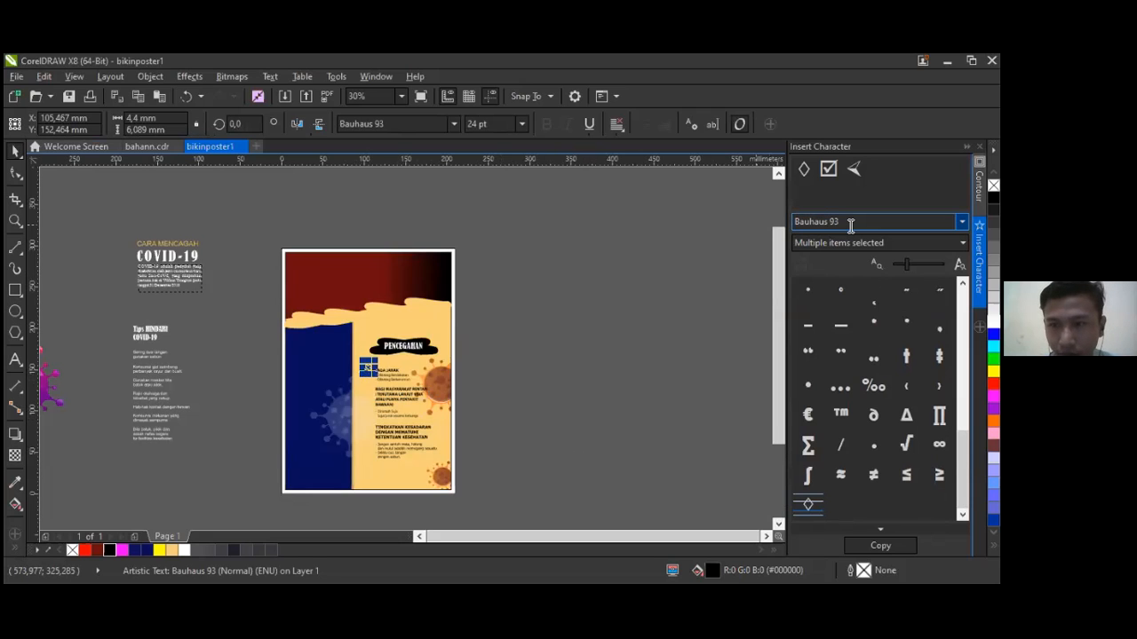
{"action": "key", "text": "shift+F2"}
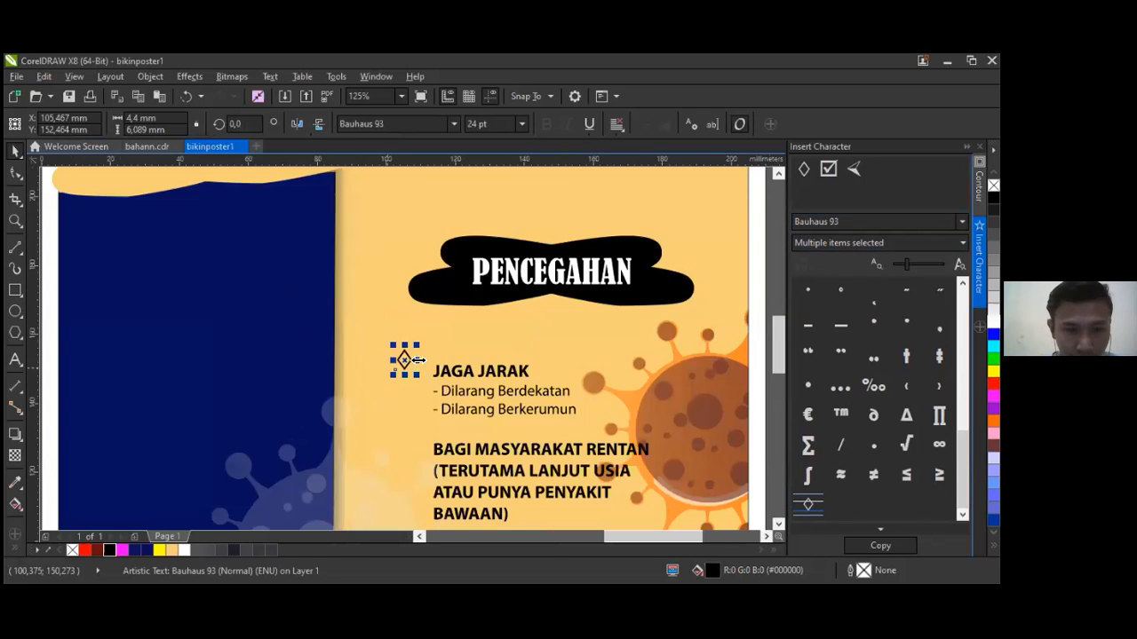
{"action": "left_click_drag", "start_coordinate": [405, 359], "coordinate": [412, 371]}
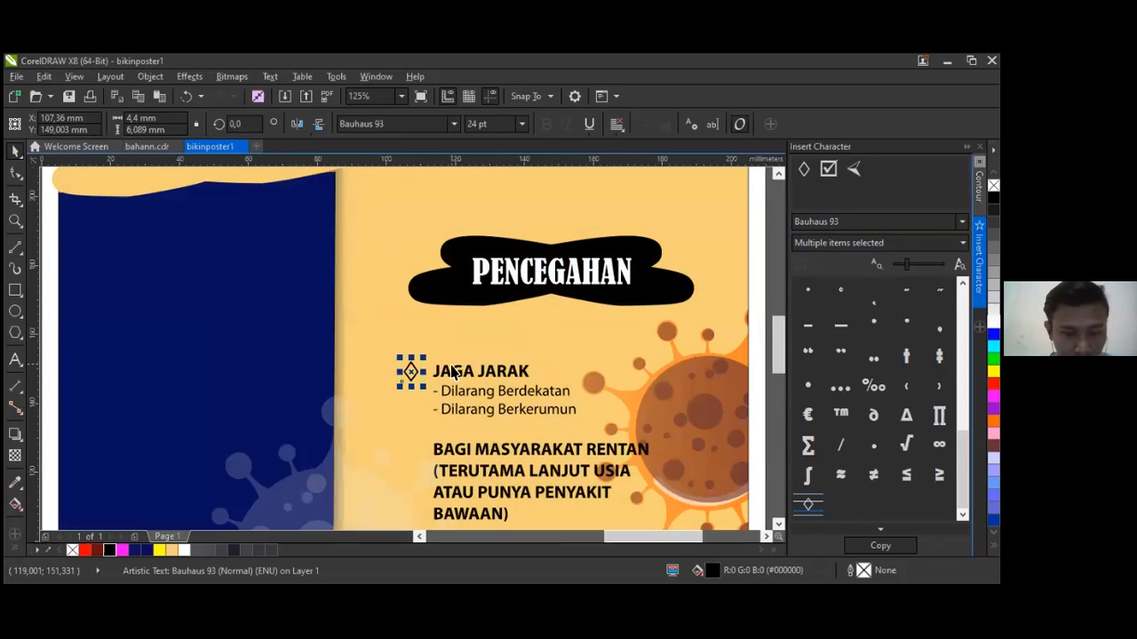
Step: Place a copy of the diamond symbol beside the first line of the BAGI MASYARAKAT RENTAN heading
{"action": "left_click_drag", "start_coordinate": [409, 372], "coordinate": [413, 444]}
{"action": "scroll", "coordinate": [413, 444], "scroll_direction": "down", "scroll_amount": 3}
{"action": "scroll", "coordinate": [410, 463], "scroll_direction": "up", "scroll_amount": 2}
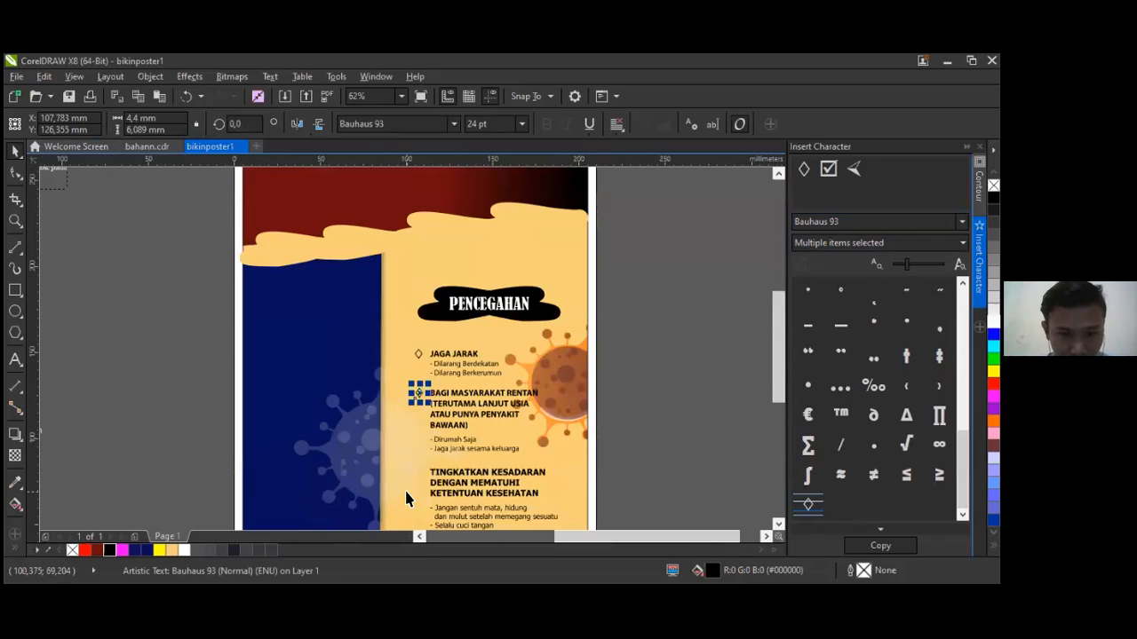
{"action": "scroll", "coordinate": [405, 501], "scroll_direction": "up", "scroll_amount": 2}
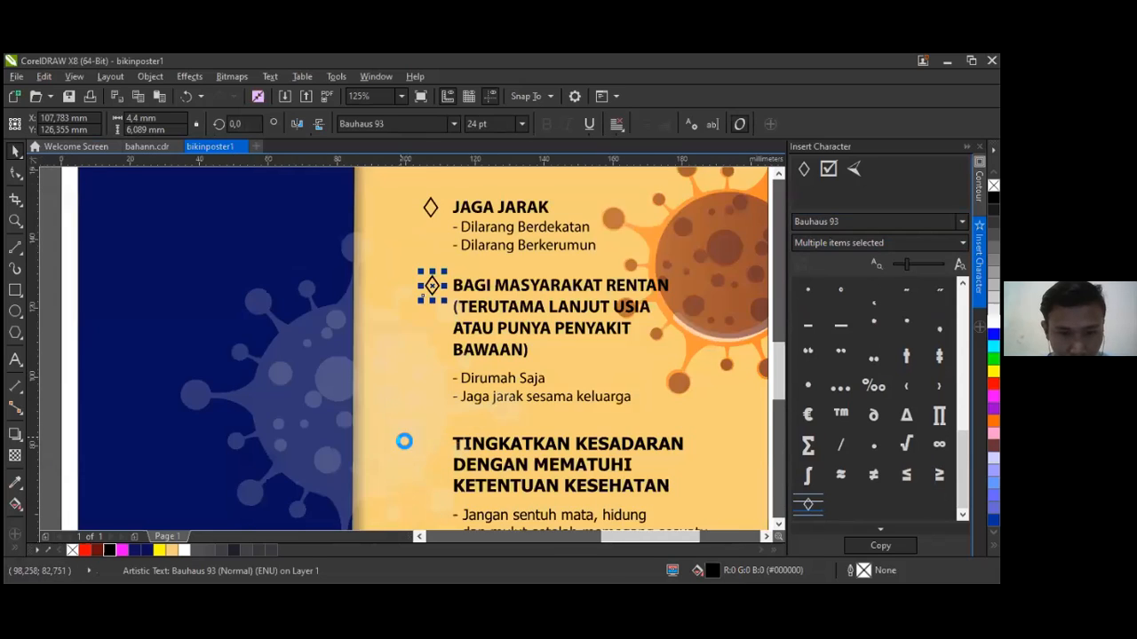
{"action": "scroll", "coordinate": [404, 442], "scroll_direction": "down", "scroll_amount": 2}
{"action": "left_click", "coordinate": [668, 354]}
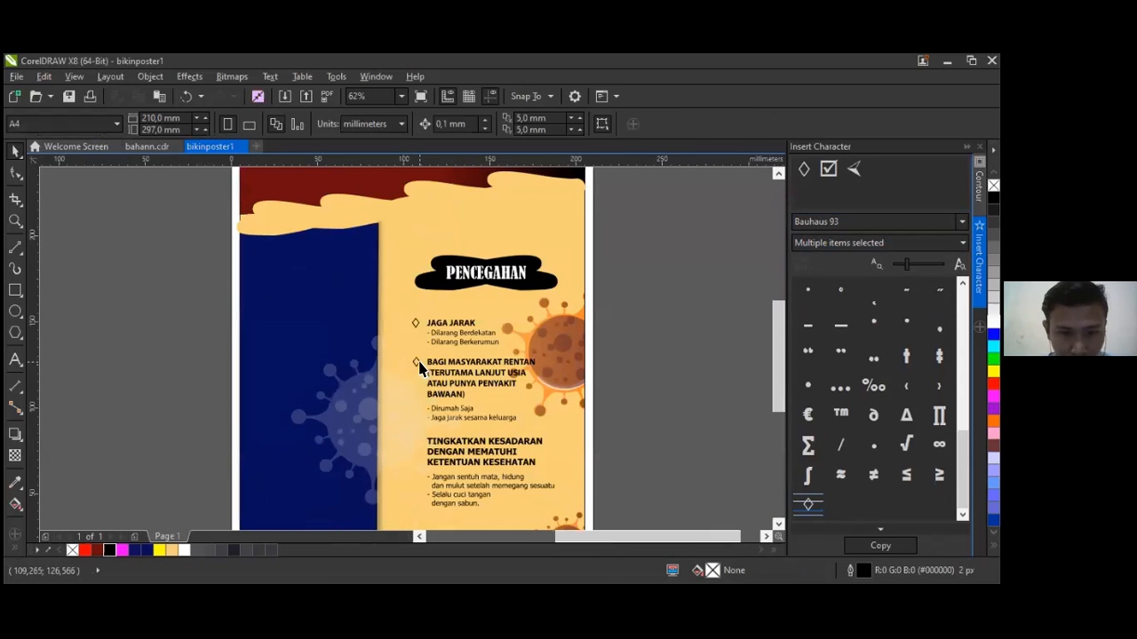
Step: Place another diamond copy beside the TINGKATKAN KESADARAN heading and nudge it slightly down and left
{"action": "left_click", "coordinate": [417, 365]}
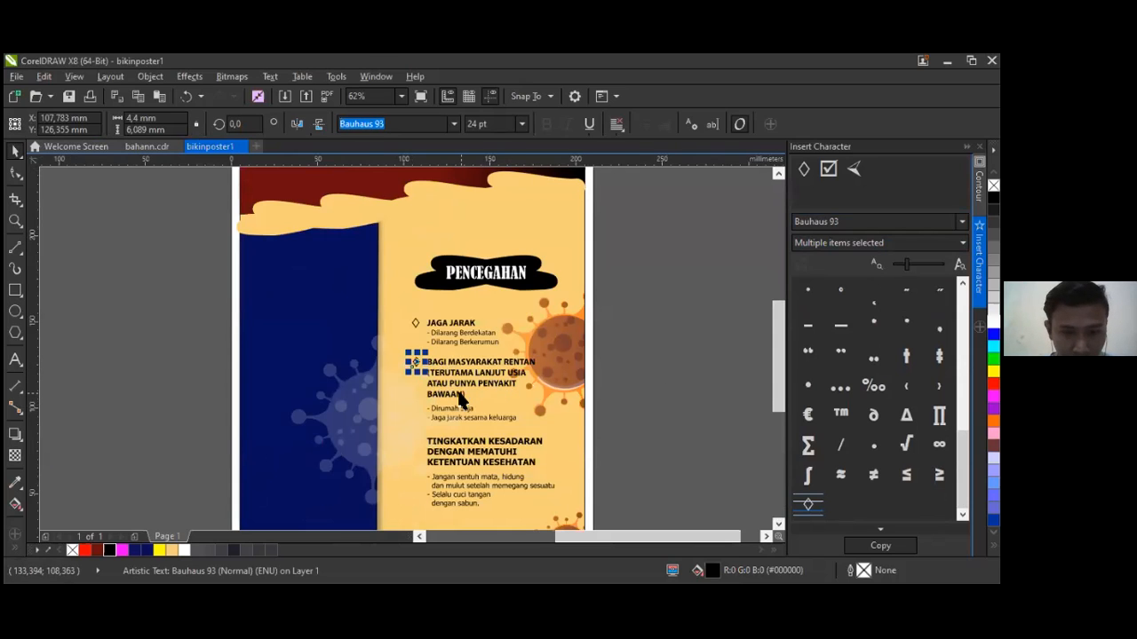
{"action": "left_click_drag", "start_coordinate": [416, 364], "coordinate": [421, 443]}
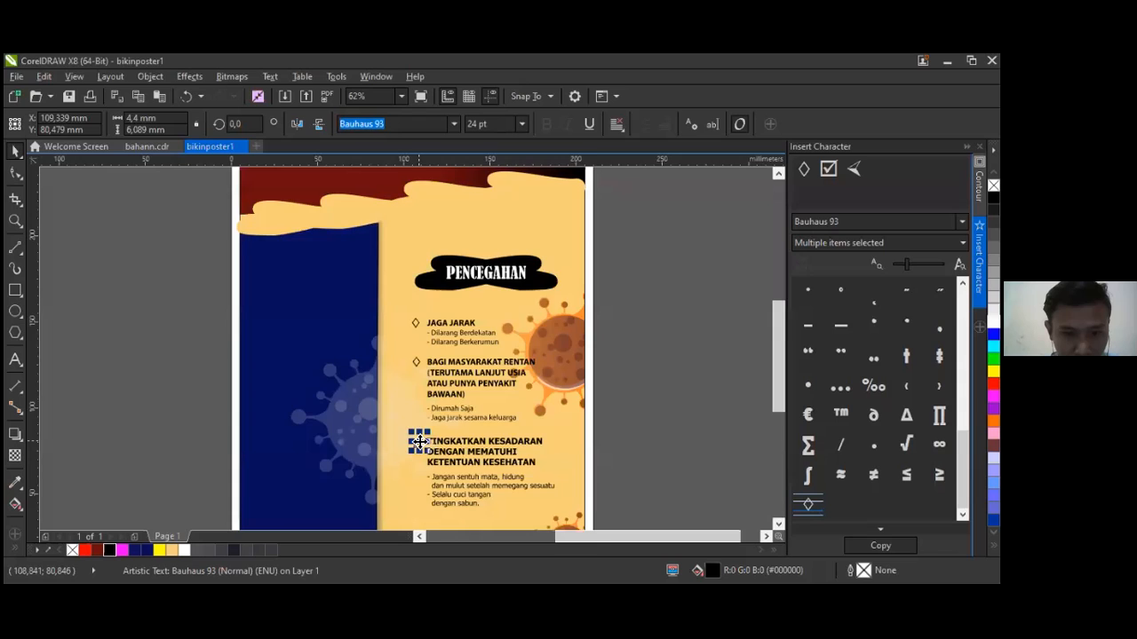
{"action": "scroll", "coordinate": [423, 442], "scroll_direction": "up", "scroll_amount": 2}
{"action": "key", "text": "Down"}
{"action": "key", "text": "Down"}
{"action": "key", "text": "Down"}
{"action": "key", "text": "Left"}
{"action": "key", "text": "Left"}
{"action": "key", "text": "Left"}
{"action": "key", "text": "Left"}
{"action": "key", "text": "Left"}
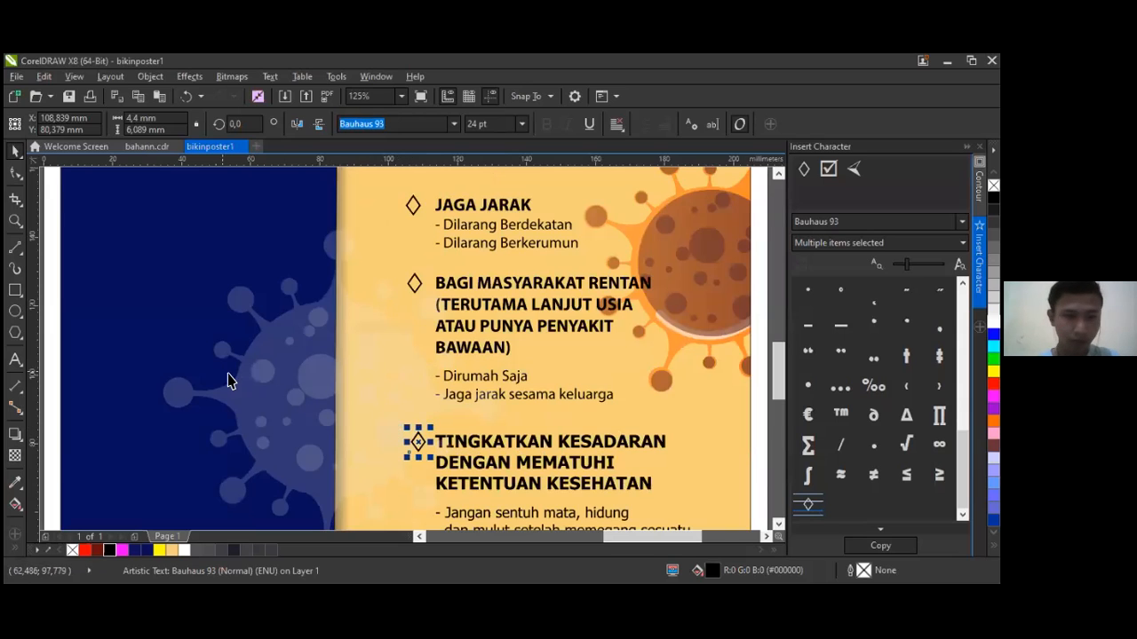
Step: Move the white Tips HINDARI COVID-19 text group onto the dark blue column and ungroup it
{"action": "scroll", "coordinate": [173, 355], "scroll_direction": "down", "scroll_amount": 4}
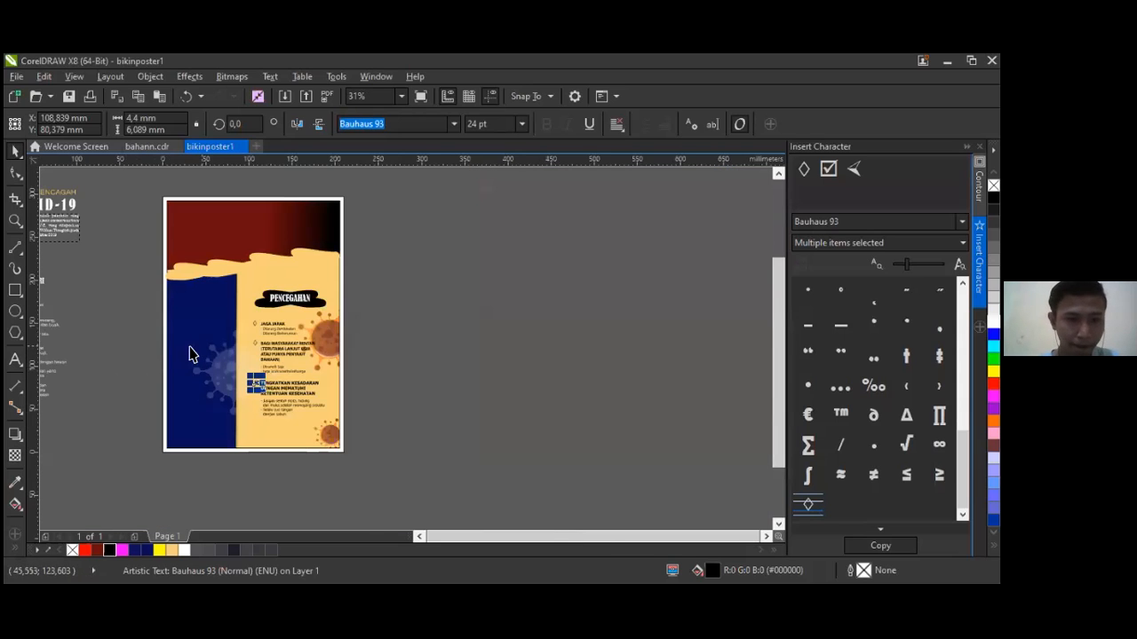
{"action": "scroll", "coordinate": [93, 328], "scroll_direction": "up", "scroll_amount": 2}
{"action": "scroll", "coordinate": [151, 333], "scroll_direction": "down", "scroll_amount": 2}
{"action": "left_click_drag", "start_coordinate": [68, 324], "coordinate": [232, 334]}
{"action": "right_click", "coordinate": [232, 335]}
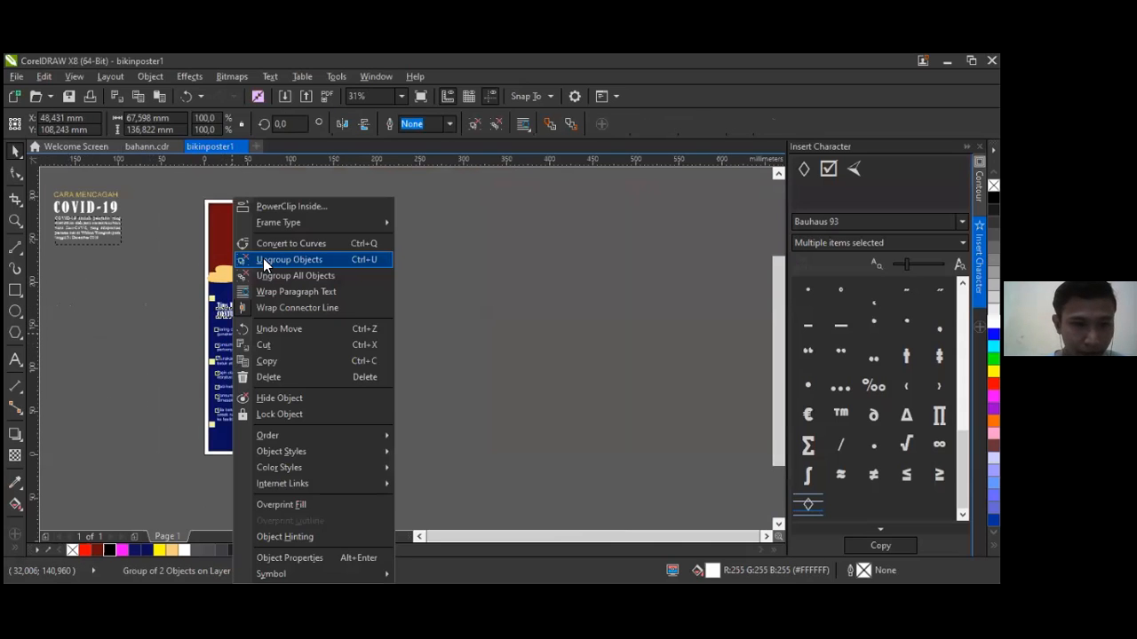
{"action": "left_click", "coordinate": [264, 259]}
Step: Enlarge the Tips HINDARI COVID-19 heading, position it near the blue column's top and align the tips text beneath it
{"action": "left_click", "coordinate": [236, 314]}
{"action": "scroll", "coordinate": [236, 314], "scroll_direction": "up", "scroll_amount": 5}
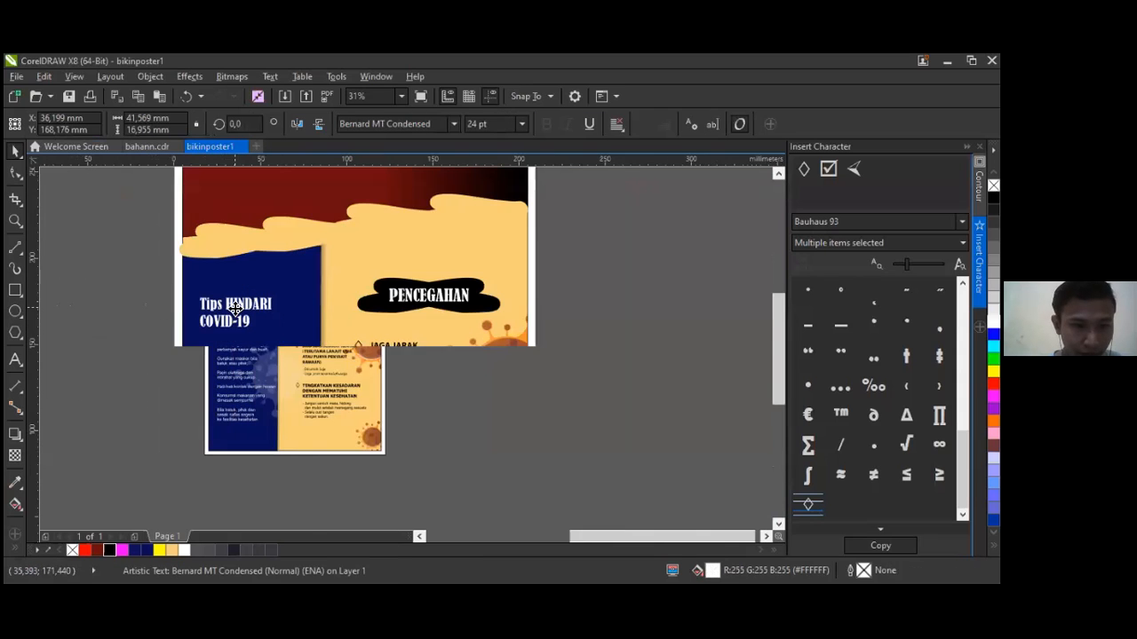
{"action": "scroll", "coordinate": [259, 319], "scroll_direction": "down", "scroll_amount": 1}
{"action": "left_click_drag", "start_coordinate": [325, 356], "coordinate": [342, 363]}
{"action": "left_click_drag", "start_coordinate": [290, 315], "coordinate": [310, 313]}
{"action": "left_click_drag", "start_coordinate": [260, 376], "coordinate": [252, 374]}
{"action": "left_click", "coordinate": [670, 355]}
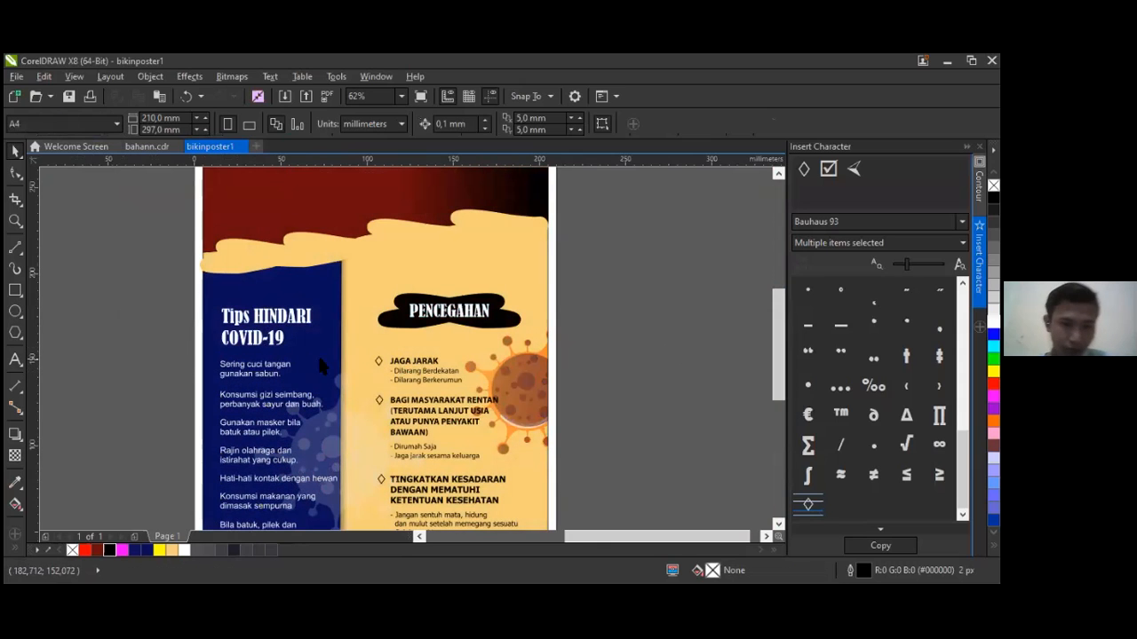
{"action": "scroll", "coordinate": [312, 368], "scroll_direction": "down", "scroll_amount": 2}
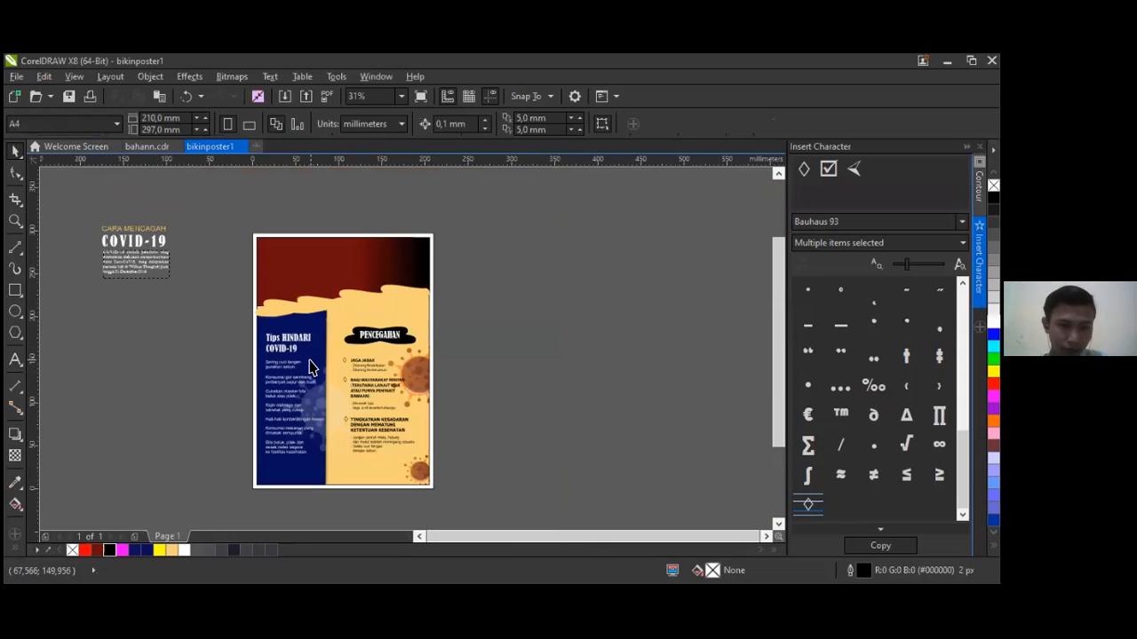
Step: Move the CARA MENCAGAH COVID-19 title and its description paragraph together onto the left part of the red header
{"action": "left_click", "coordinate": [133, 248]}
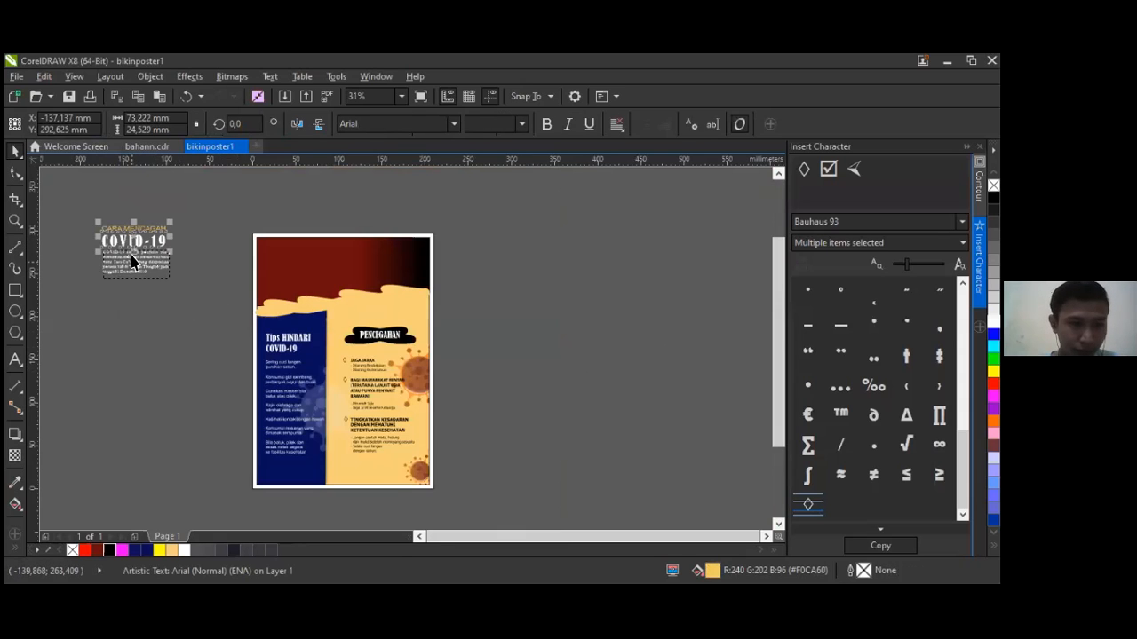
{"action": "left_click", "coordinate": [132, 258], "text": "shift"}
{"action": "left_click_drag", "start_coordinate": [122, 241], "coordinate": [288, 257]}
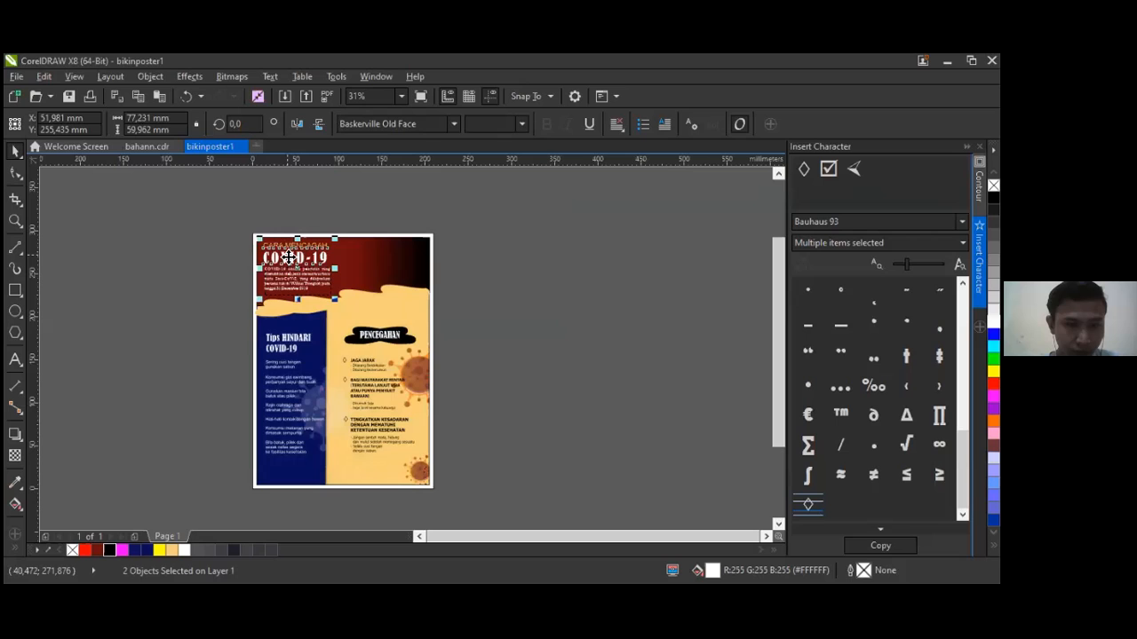
Step: Move the purple virus illustration from beside the page to the dark right end of the header, above PENCEGAHAN
{"action": "scroll", "coordinate": [52, 416], "scroll_direction": "down", "scroll_amount": 2}
{"action": "scroll", "coordinate": [89, 426], "scroll_direction": "up", "scroll_amount": 1}
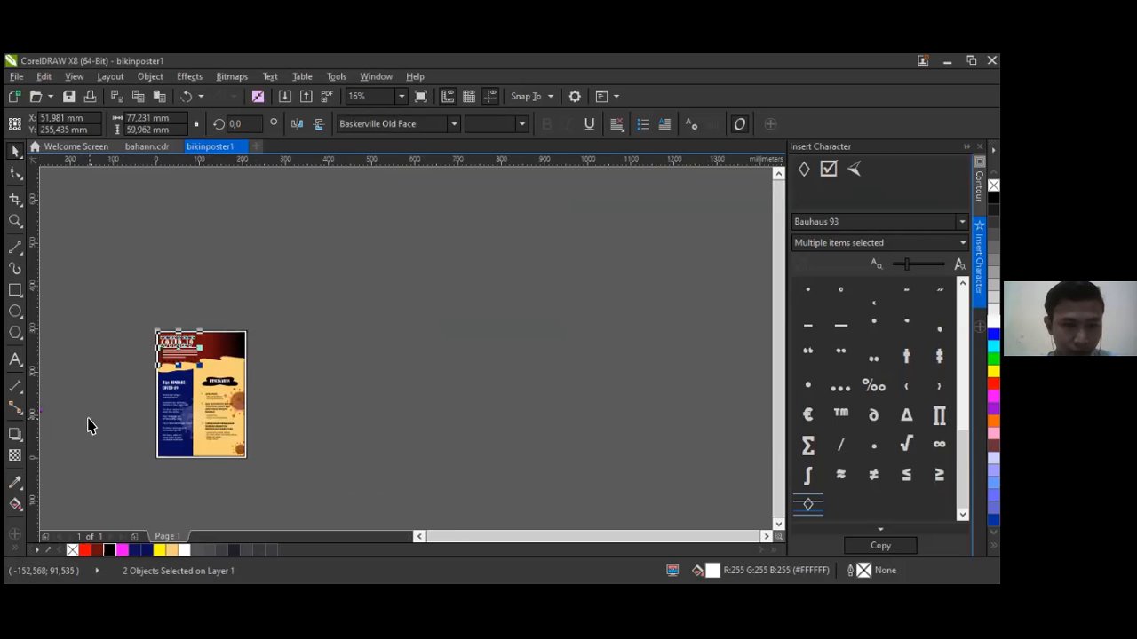
{"action": "scroll", "coordinate": [330, 427], "scroll_direction": "down", "scroll_amount": 1}
{"action": "scroll", "coordinate": [327, 421], "scroll_direction": "up", "scroll_amount": 3}
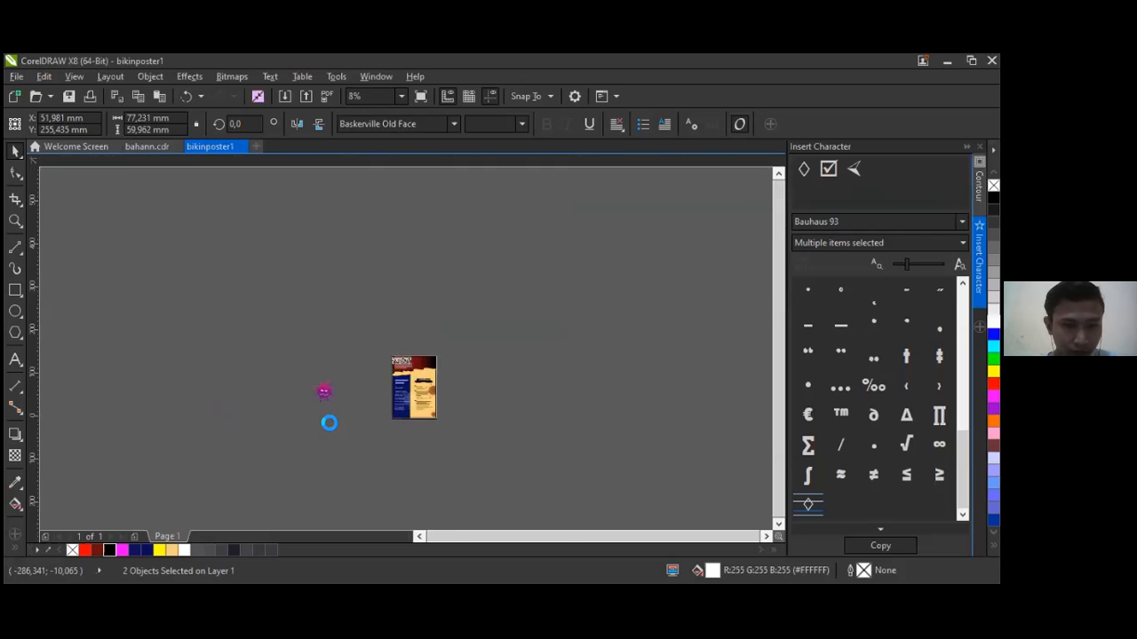
{"action": "key", "text": "ctrl+g"}
{"action": "left_click_drag", "start_coordinate": [310, 296], "coordinate": [604, 257]}
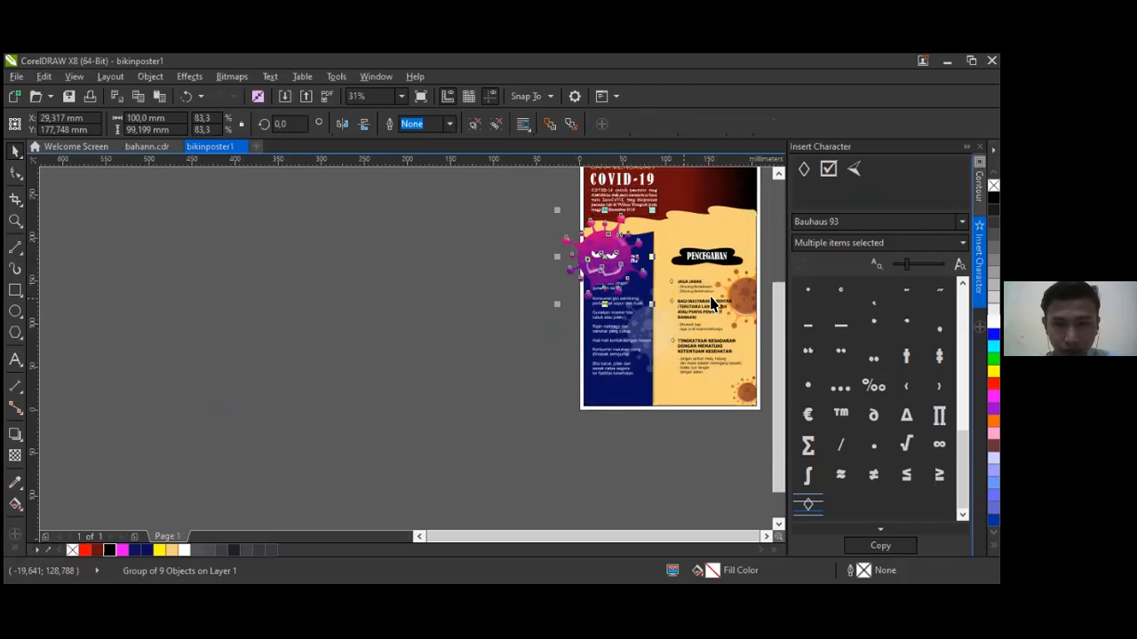
{"action": "scroll", "coordinate": [294, 300], "scroll_direction": "up", "scroll_amount": 1}
{"action": "scroll", "coordinate": [294, 301], "scroll_direction": "down", "scroll_amount": 1}
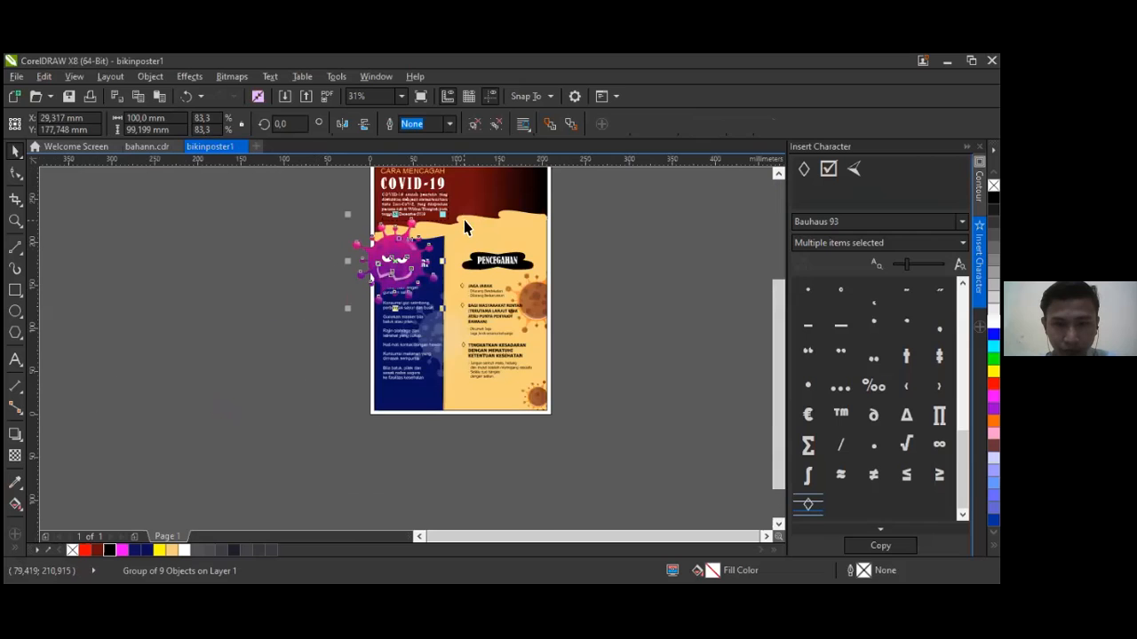
{"action": "scroll", "coordinate": [466, 228], "scroll_direction": "up", "scroll_amount": 2}
{"action": "left_click_drag", "start_coordinate": [290, 326], "coordinate": [481, 243]}
{"action": "scroll", "coordinate": [424, 311], "scroll_direction": "down", "scroll_amount": 2}
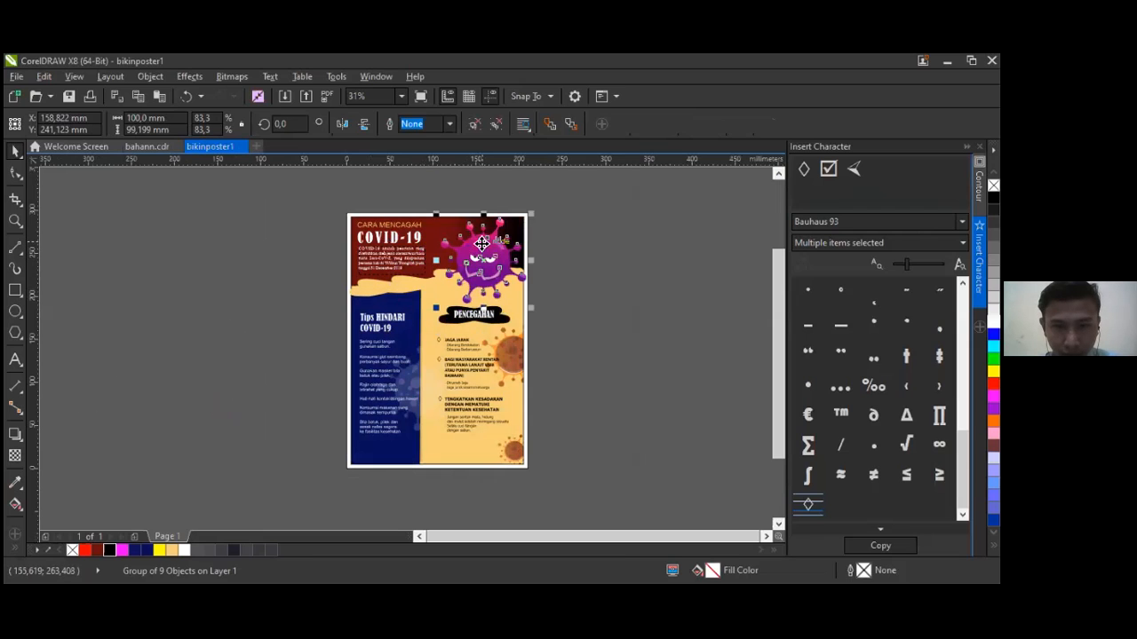
Step: Shift the large purple virus slightly up and right, leaving more space above the PENCEGAHAN heading
{"action": "left_click", "coordinate": [555, 265]}
{"action": "scroll", "coordinate": [482, 269], "scroll_direction": "up", "scroll_amount": 2}
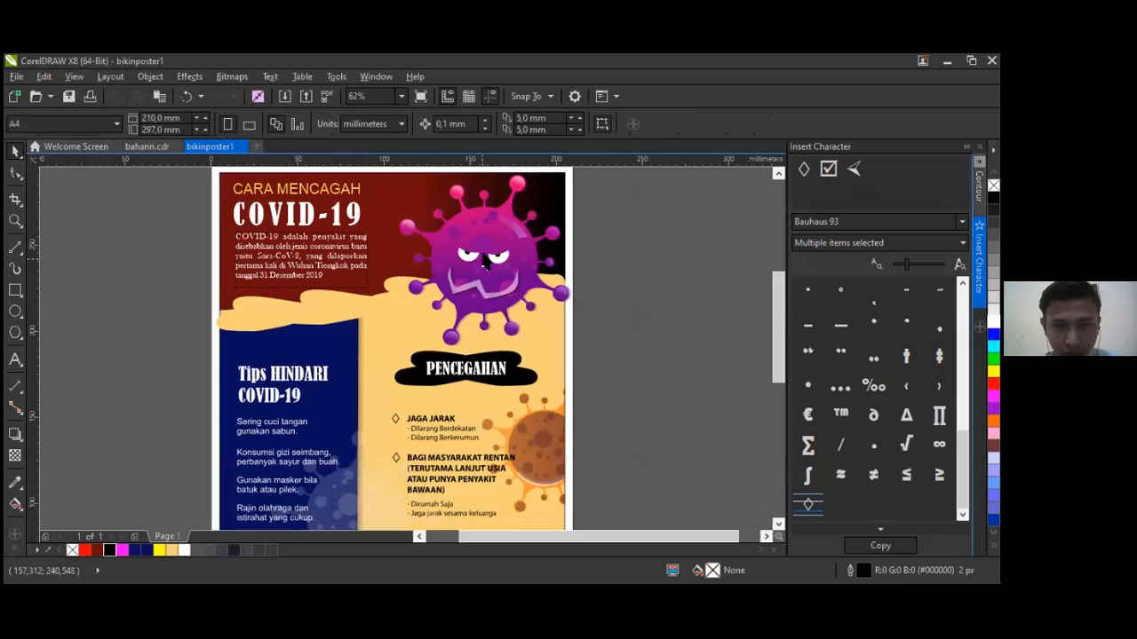
{"action": "left_click_drag", "start_coordinate": [483, 249], "coordinate": [486, 240]}
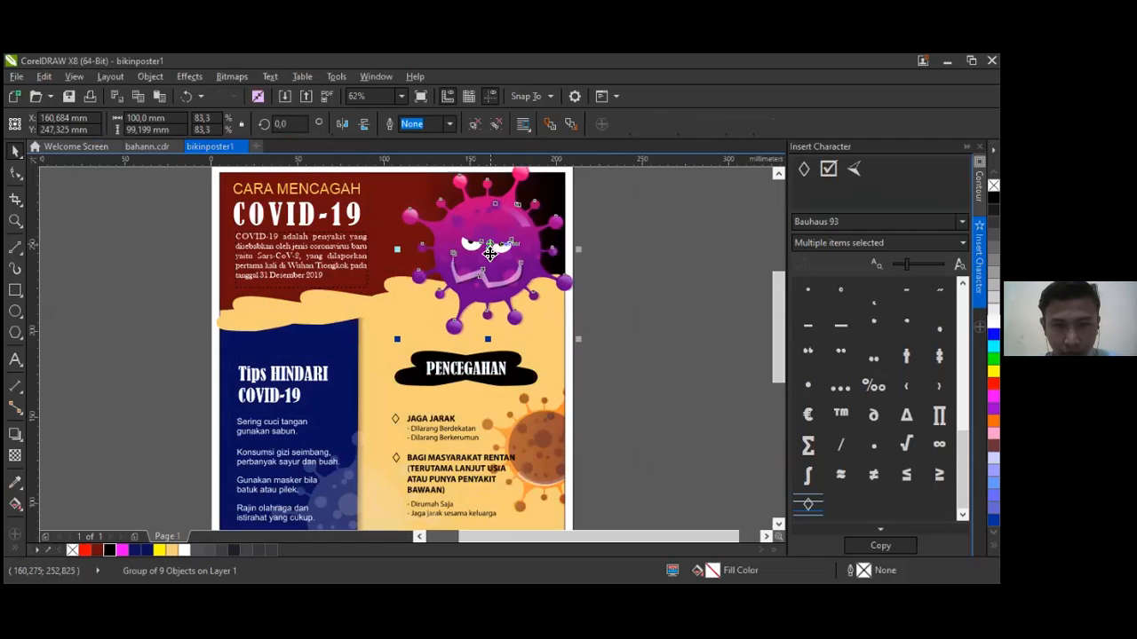
{"action": "scroll", "coordinate": [484, 283], "scroll_direction": "down", "scroll_amount": 1}
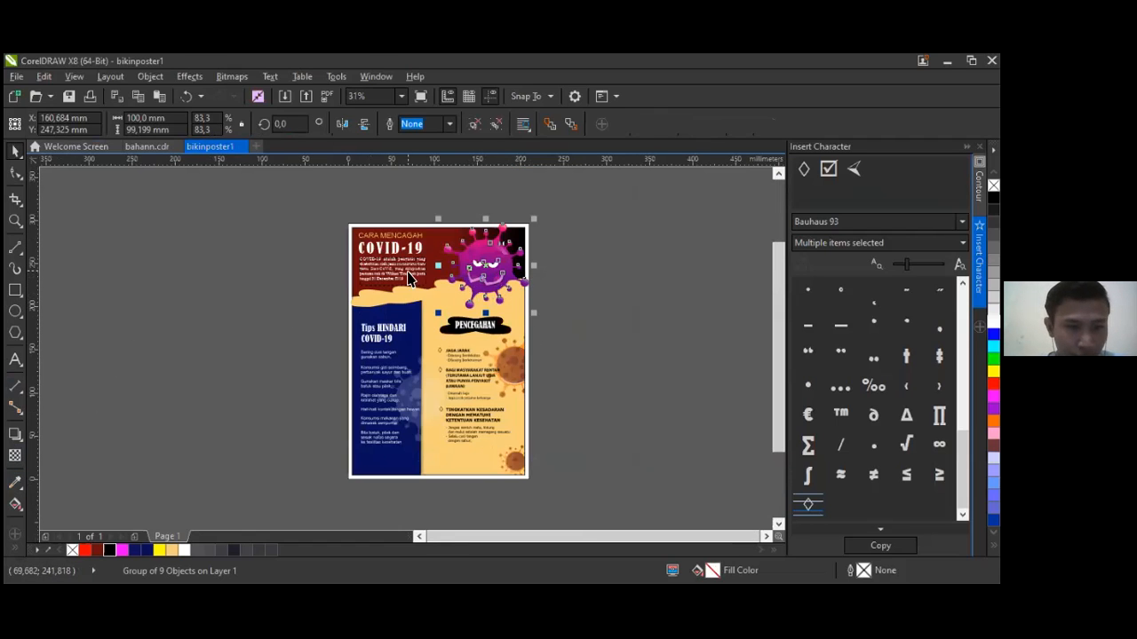
{"action": "right_click", "coordinate": [463, 259]}
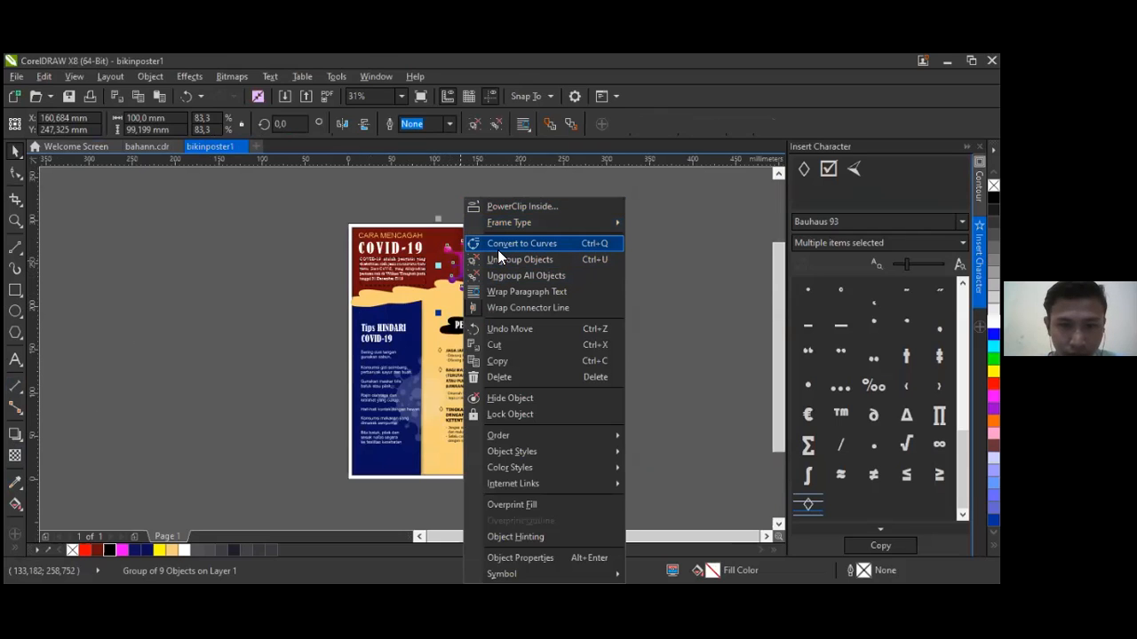
{"action": "left_click", "coordinate": [337, 317]}
Step: Duplicate the purple virus, shrink the copy to about 25 mm and place it at the blue column's upper right corner
{"action": "left_click", "coordinate": [480, 267]}
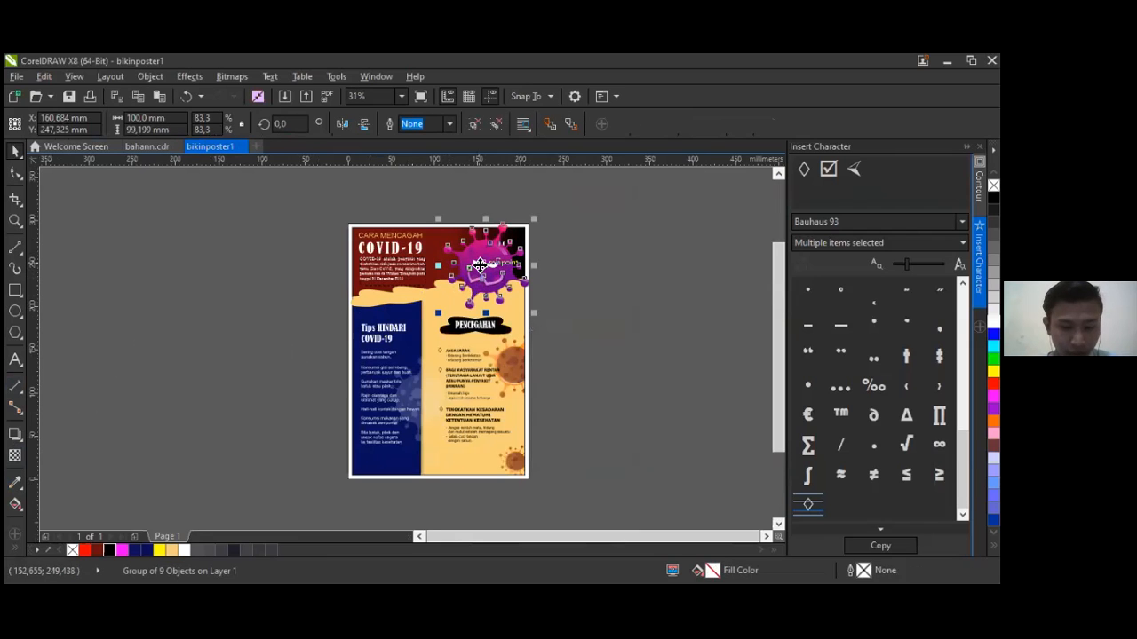
{"action": "left_click_drag", "start_coordinate": [478, 261], "coordinate": [431, 296]}
{"action": "right_click", "coordinate": [431, 296]}
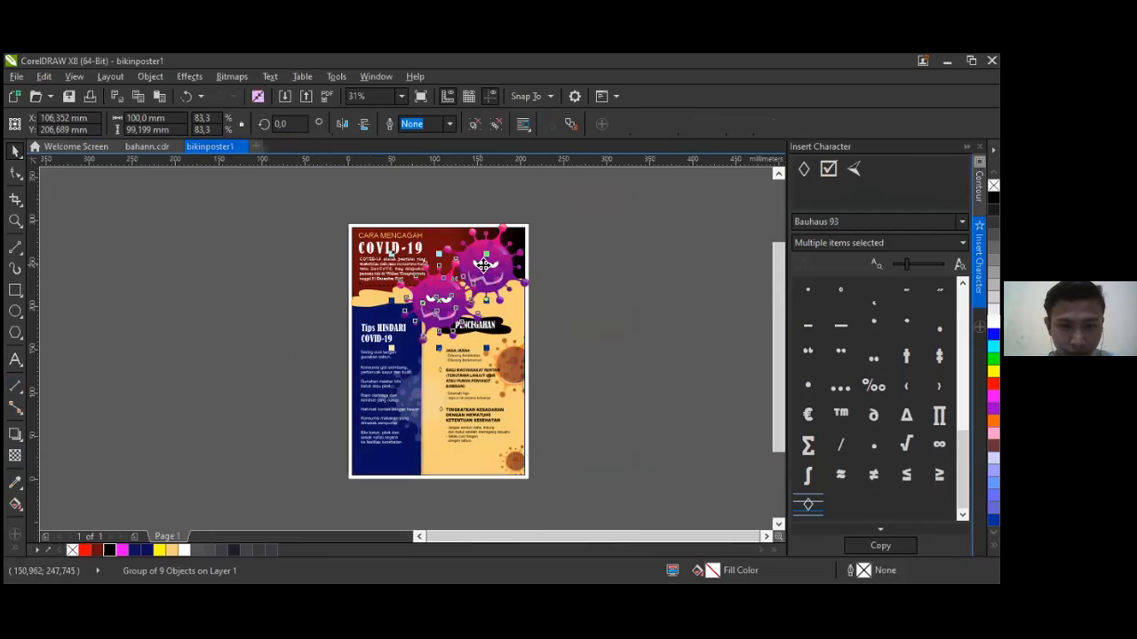
{"action": "left_click_drag", "start_coordinate": [488, 259], "coordinate": [446, 283]}
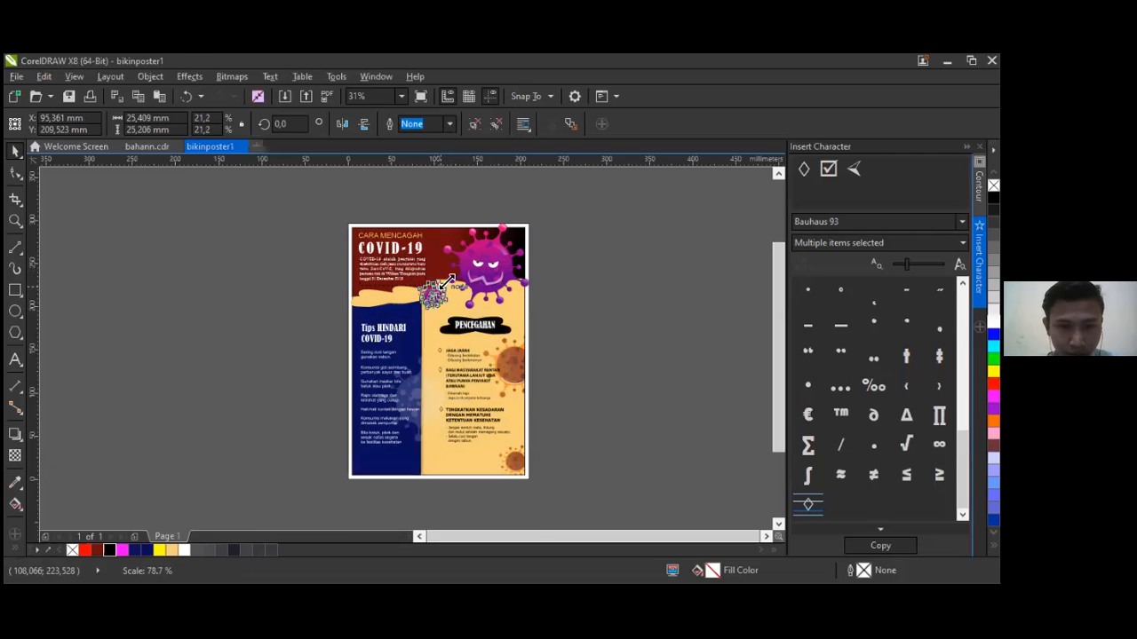
{"action": "left_click", "coordinate": [539, 313]}
{"action": "left_click", "coordinate": [432, 304]}
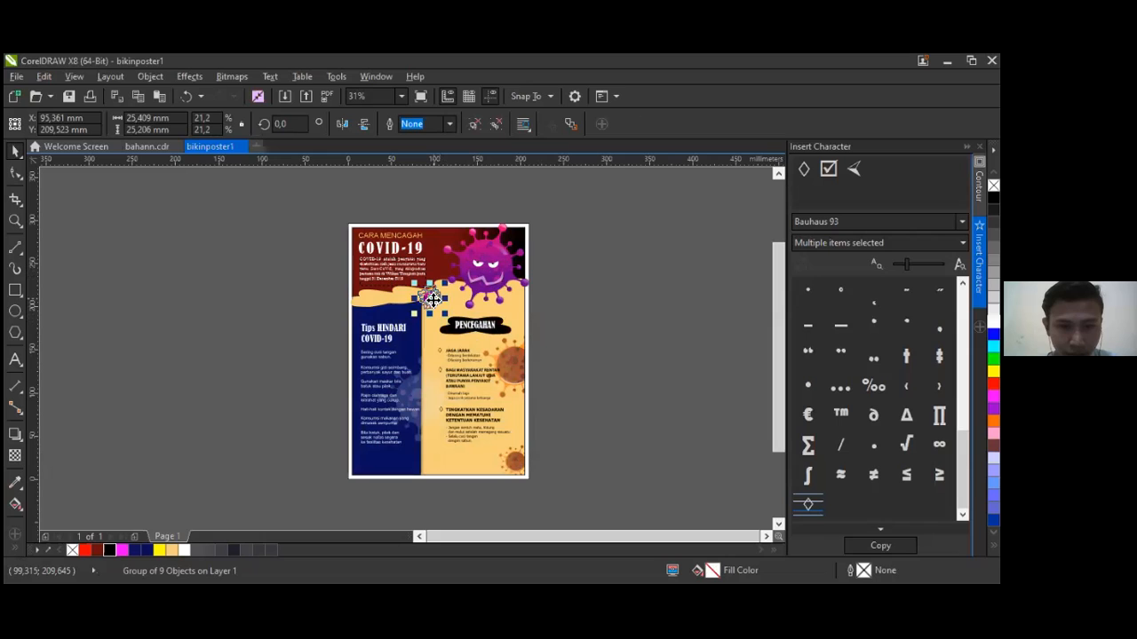
Step: Add a virus copy about 15 mm wide on the blue column's top edge and move the 25 mm virus closer to the large one
{"action": "scroll", "coordinate": [426, 304], "scroll_direction": "up", "scroll_amount": 3}
{"action": "left_click_drag", "start_coordinate": [435, 284], "coordinate": [287, 317]}
{"action": "left_click_drag", "start_coordinate": [345, 268], "coordinate": [316, 286]}
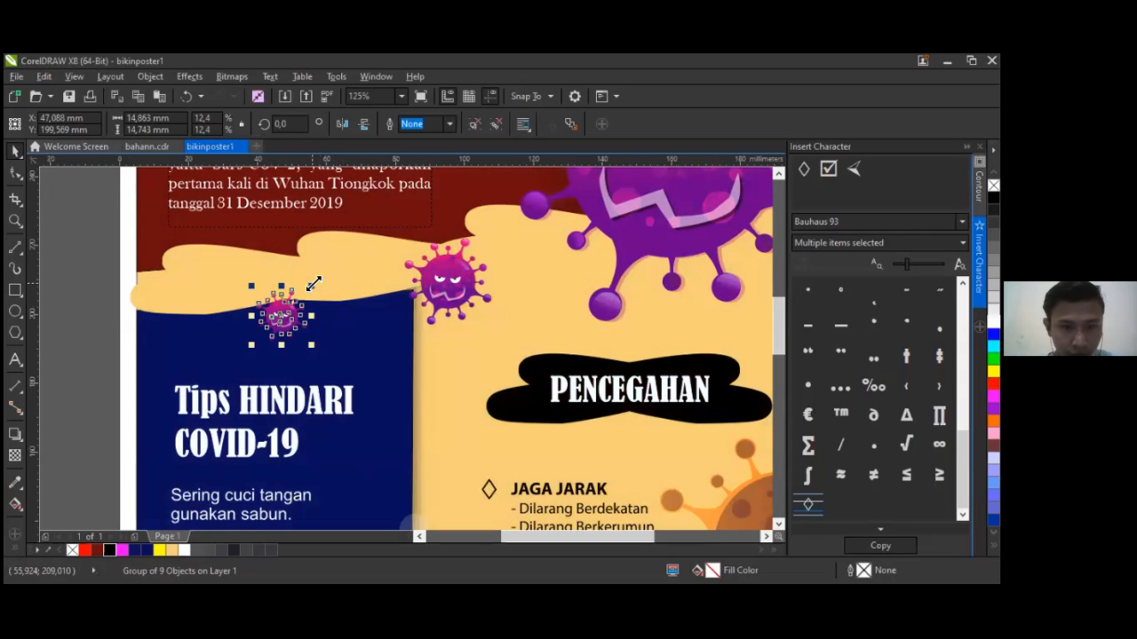
{"action": "left_click", "coordinate": [443, 277]}
{"action": "left_click_drag", "start_coordinate": [443, 278], "coordinate": [513, 265]}
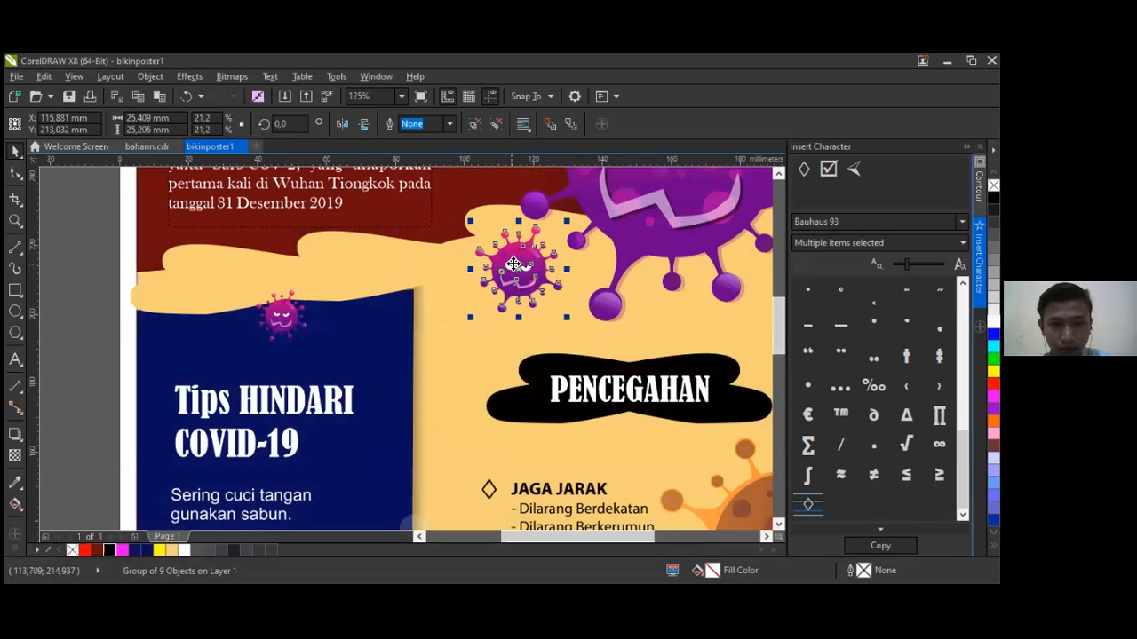
Step: Duplicate the small purple virus, shrink the copy to about 20 mm wide and place it at the blue column's upper right corner
{"action": "right_click", "coordinate": [514, 266]}
{"action": "left_click", "coordinate": [511, 258]}
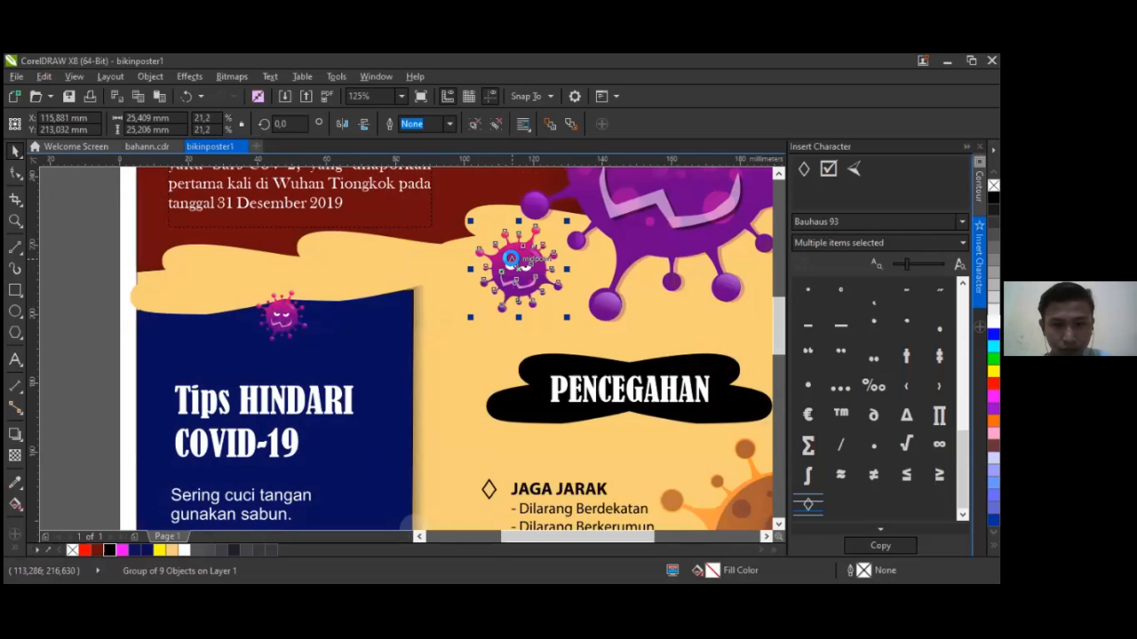
{"action": "left_click_drag", "start_coordinate": [511, 258], "coordinate": [404, 293]}
{"action": "left_click_drag", "start_coordinate": [454, 248], "coordinate": [436, 266]}
{"action": "scroll", "coordinate": [328, 318], "scroll_direction": "down", "scroll_amount": 5}
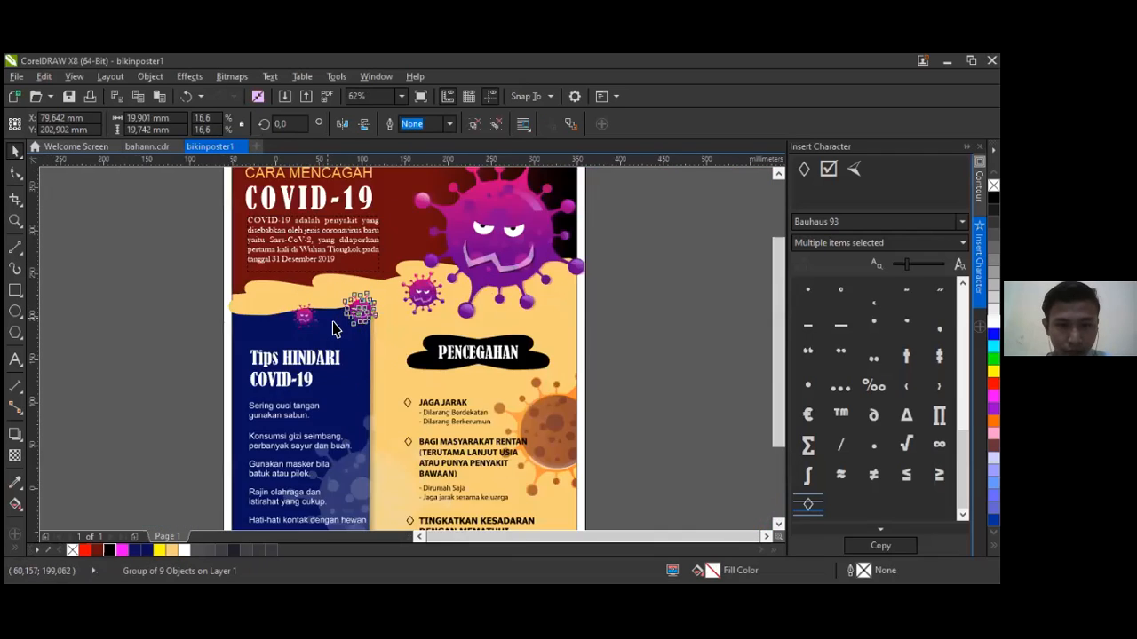
{"action": "left_click", "coordinate": [235, 331]}
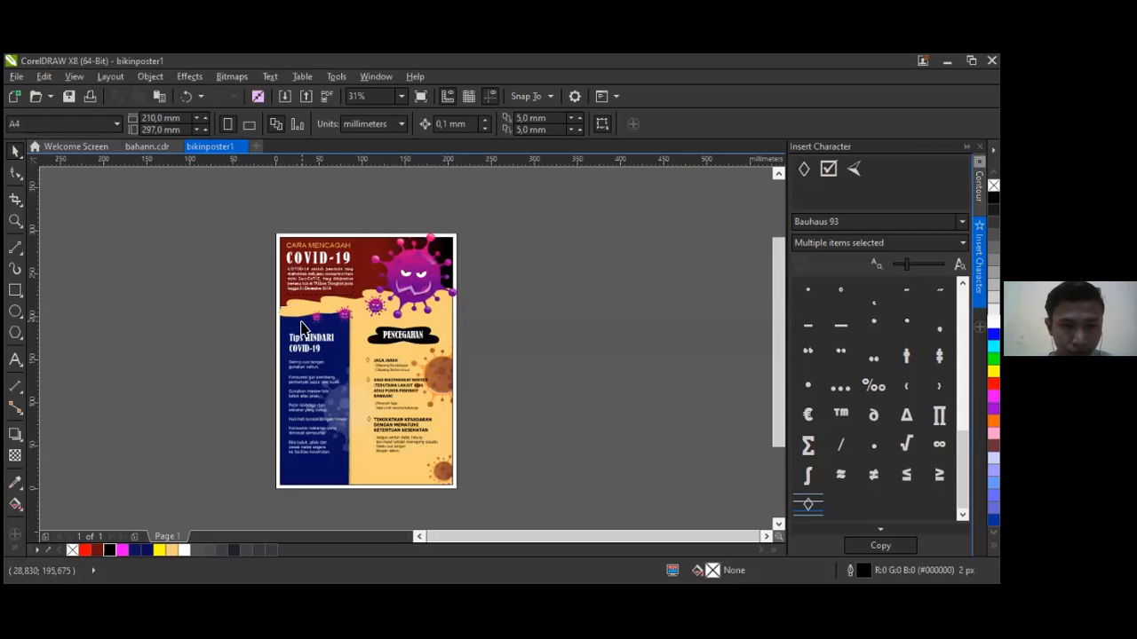
Step: Check the font applied to the COVID-19 description paragraph in the poster's red header
{"action": "scroll", "coordinate": [307, 319], "scroll_direction": "up", "scroll_amount": 3}
{"action": "scroll", "coordinate": [307, 294], "scroll_direction": "down", "scroll_amount": 1}
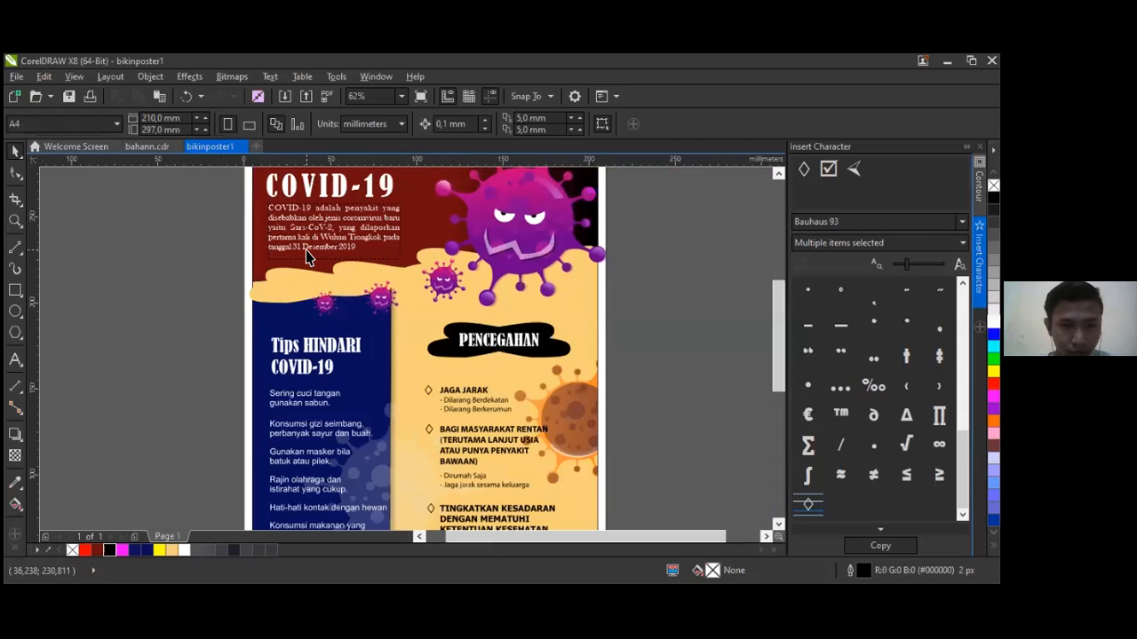
{"action": "left_click", "coordinate": [307, 252]}
{"action": "left_click", "coordinate": [15, 360]}
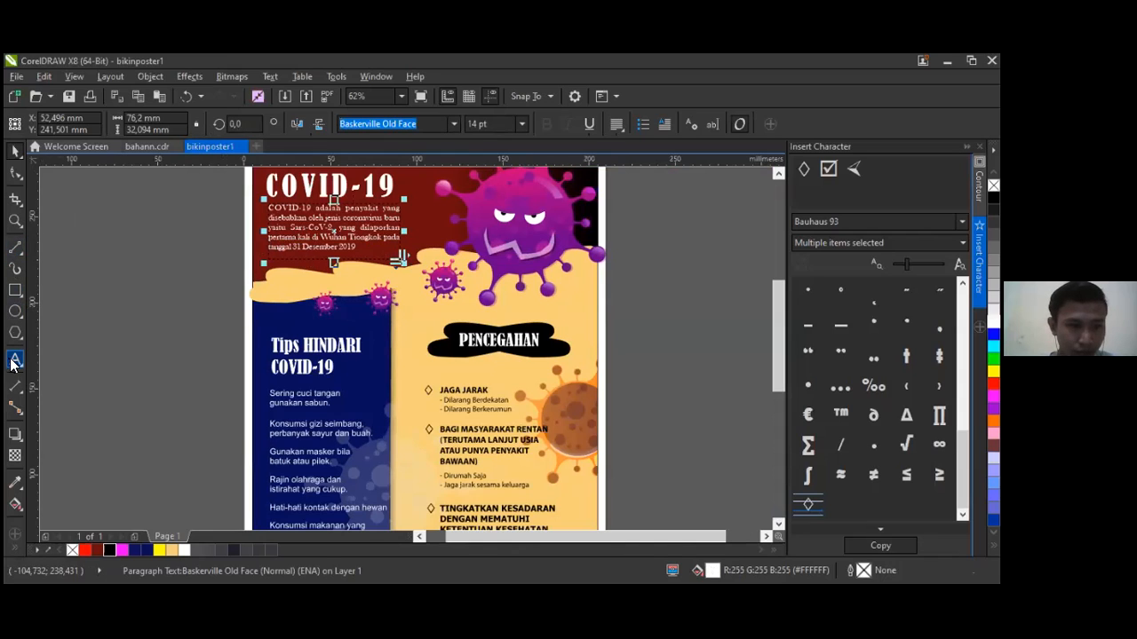
{"action": "left_click", "coordinate": [293, 250]}
{"action": "key", "text": "ctrl+a"}
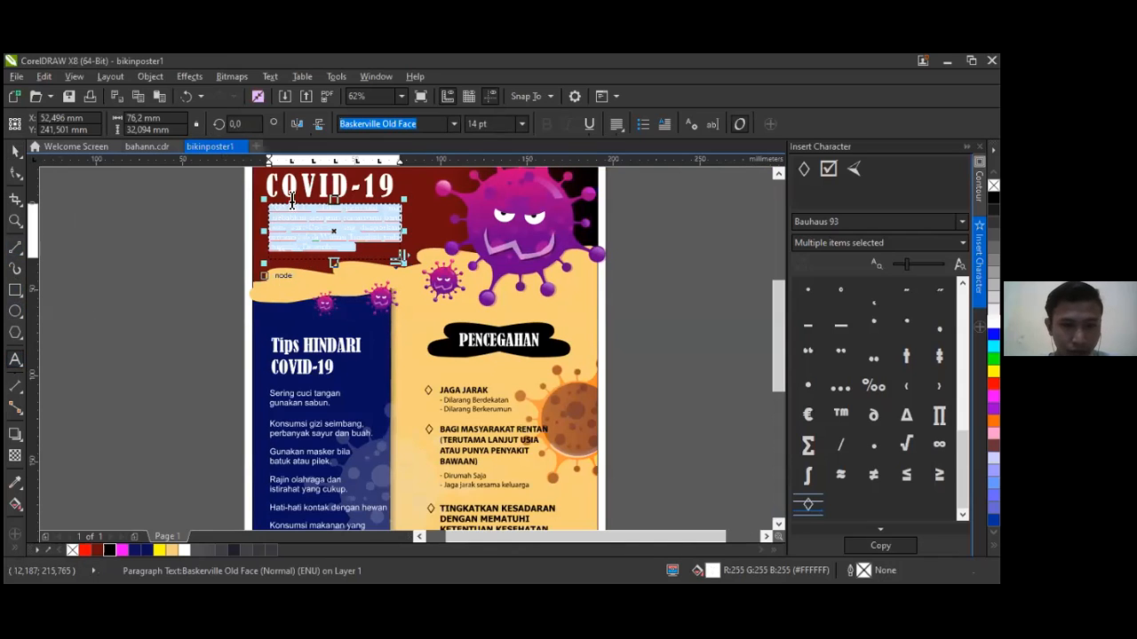
{"action": "left_click", "coordinate": [446, 124]}
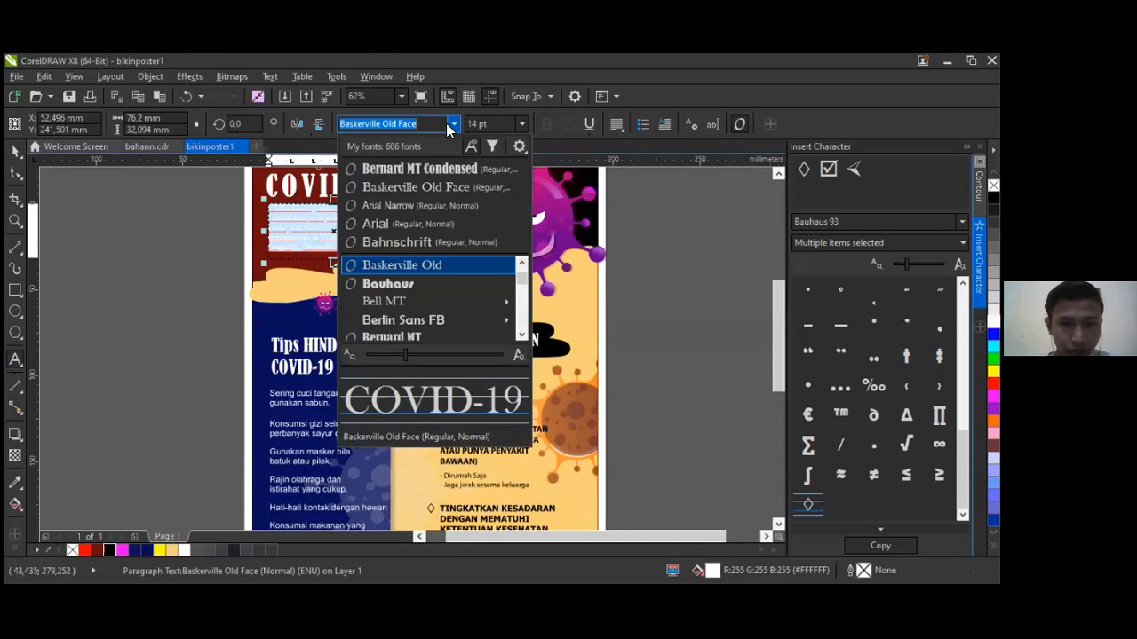
{"action": "left_click", "coordinate": [443, 184]}
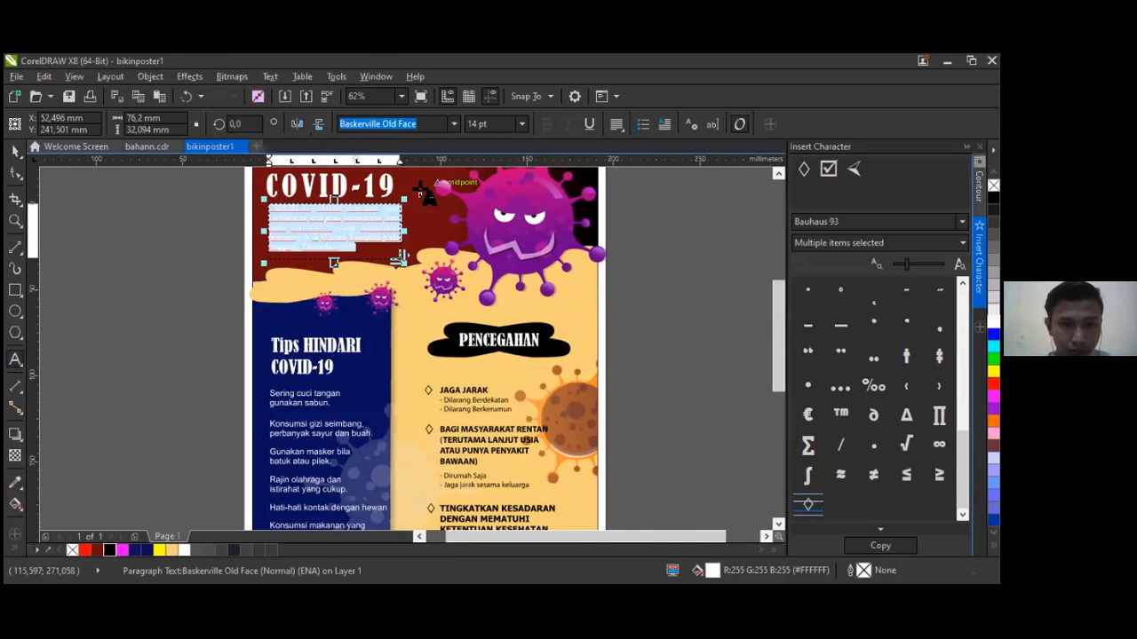
{"action": "left_click", "coordinate": [160, 256]}
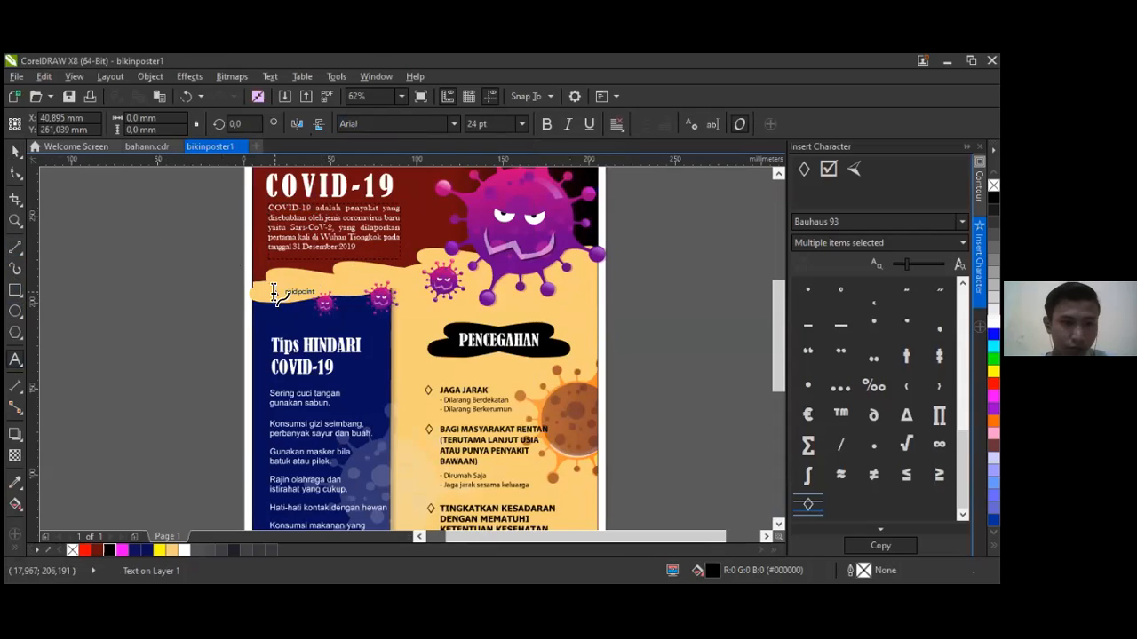
Step: Select the CARA MENCAGAH COVID-19 title in the header to check its text properties
{"action": "scroll", "coordinate": [275, 289], "scroll_direction": "down", "scroll_amount": 2}
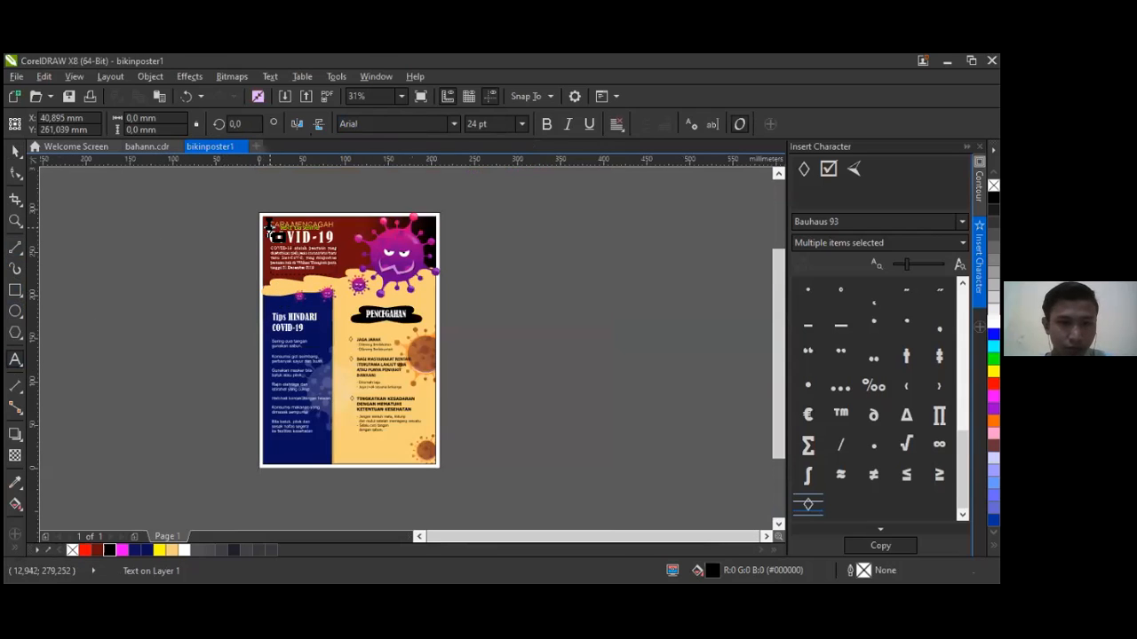
{"action": "left_click", "coordinate": [16, 151]}
{"action": "left_click", "coordinate": [309, 238]}
{"action": "left_click_drag", "start_coordinate": [313, 240], "coordinate": [314, 236]}
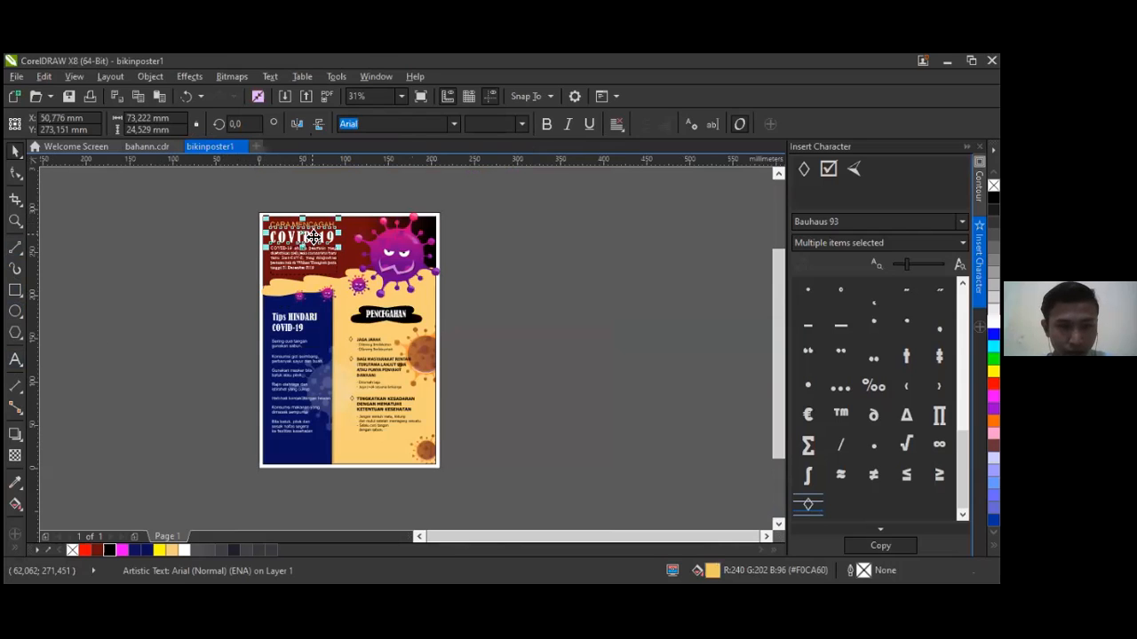
{"action": "left_click", "coordinate": [521, 354]}
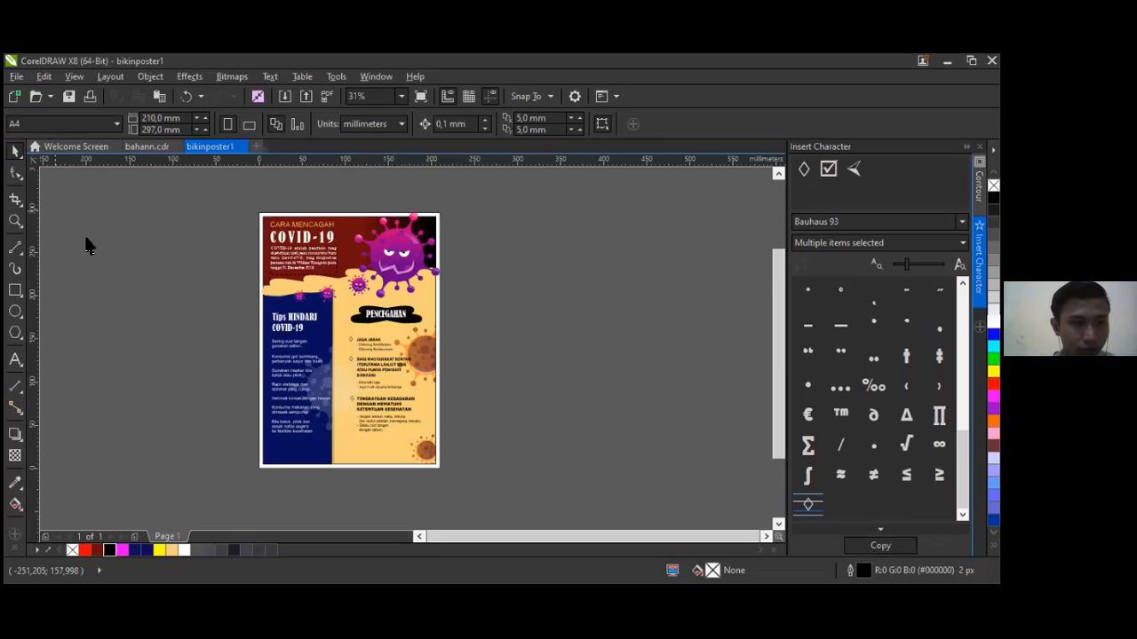
{"action": "scroll", "coordinate": [274, 317], "scroll_direction": "up", "scroll_amount": 1}
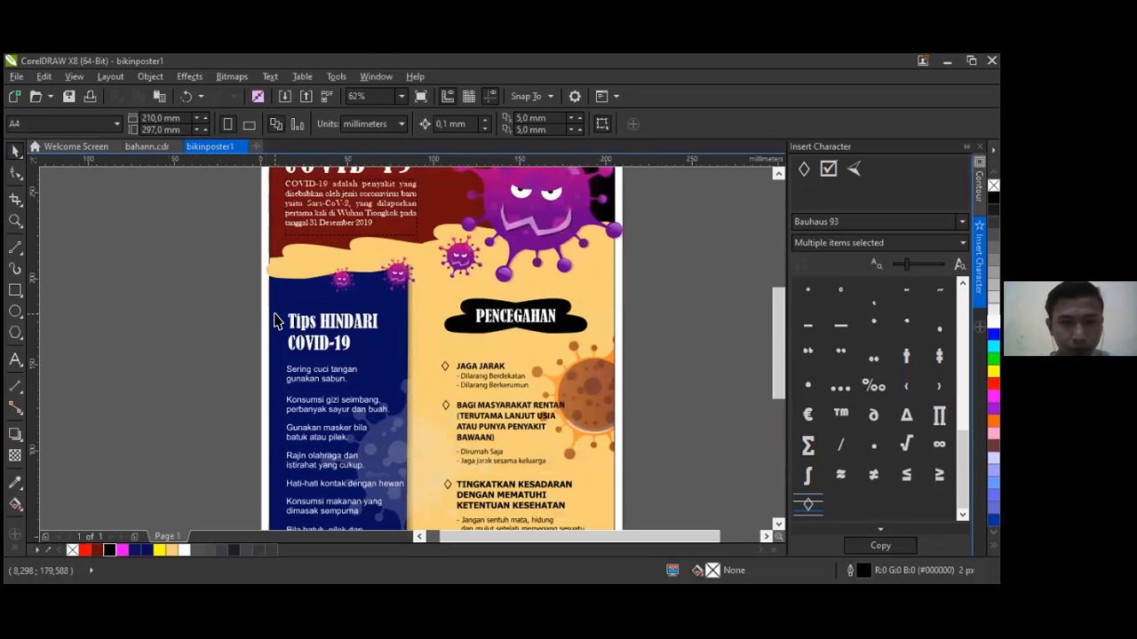
{"action": "scroll", "coordinate": [276, 320], "scroll_direction": "down", "scroll_amount": 1}
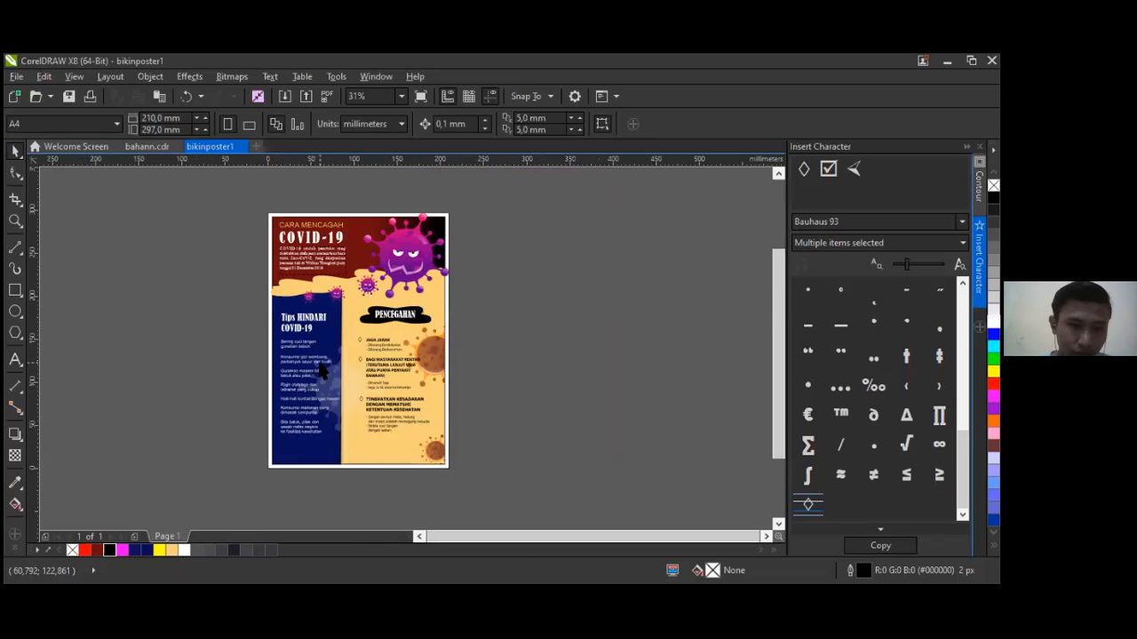
{"action": "scroll", "coordinate": [323, 373], "scroll_direction": "up", "scroll_amount": 1}
{"action": "scroll", "coordinate": [324, 373], "scroll_direction": "down", "scroll_amount": 1}
{"action": "scroll", "coordinate": [321, 370], "scroll_direction": "up", "scroll_amount": 1}
{"action": "scroll", "coordinate": [322, 370], "scroll_direction": "down", "scroll_amount": 1}
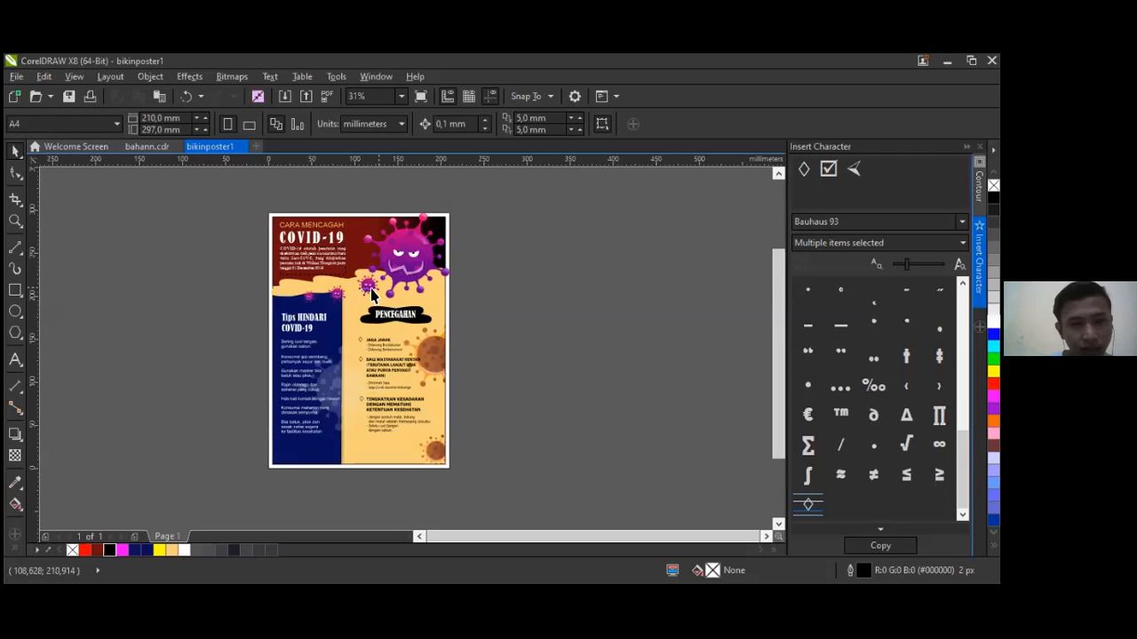
Step: Switch to PowerPoint to compare the poster with the examples on the Contoh Poster slide, and return to CorelDRAW
{"action": "key", "text": "alt+Tab"}
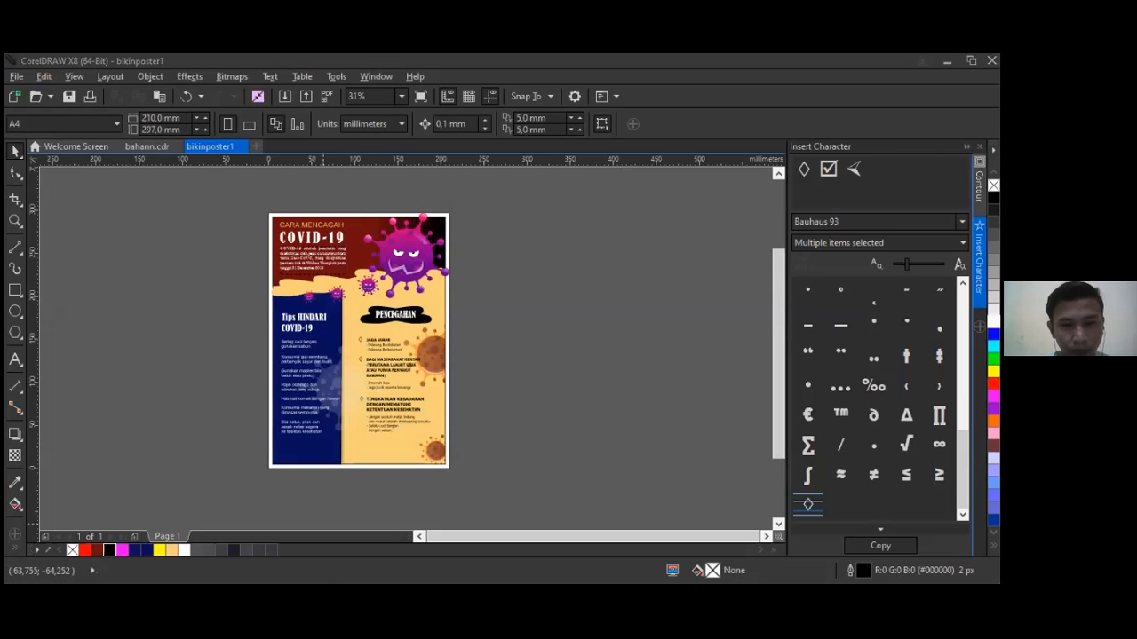
{"action": "key", "text": "alt+Tab"}
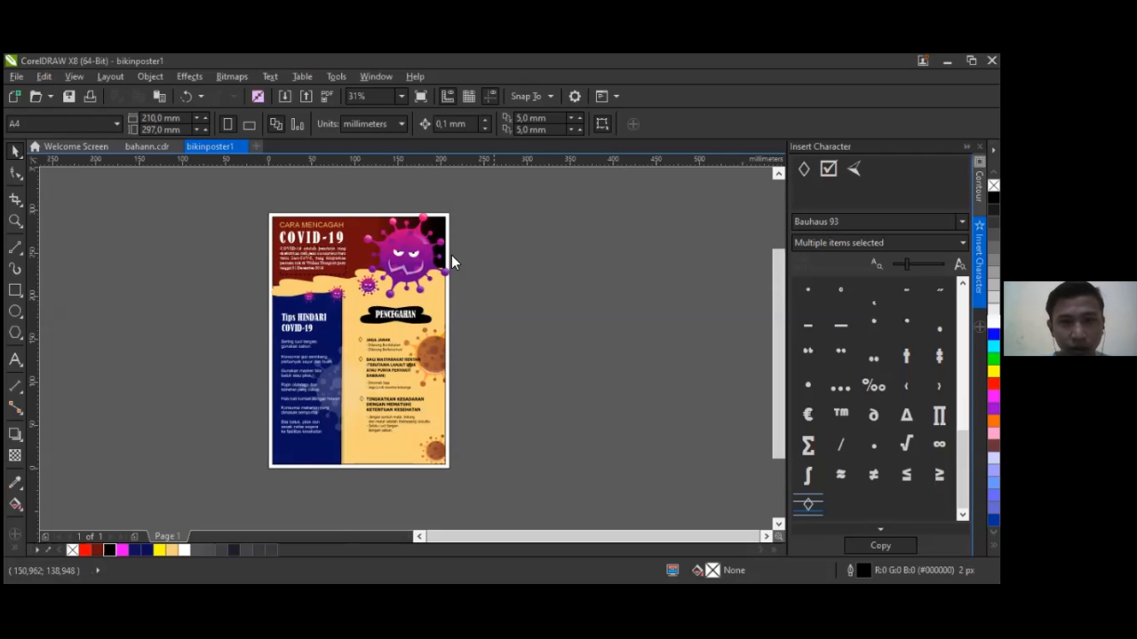
{"action": "key", "text": "alt+Tab"}
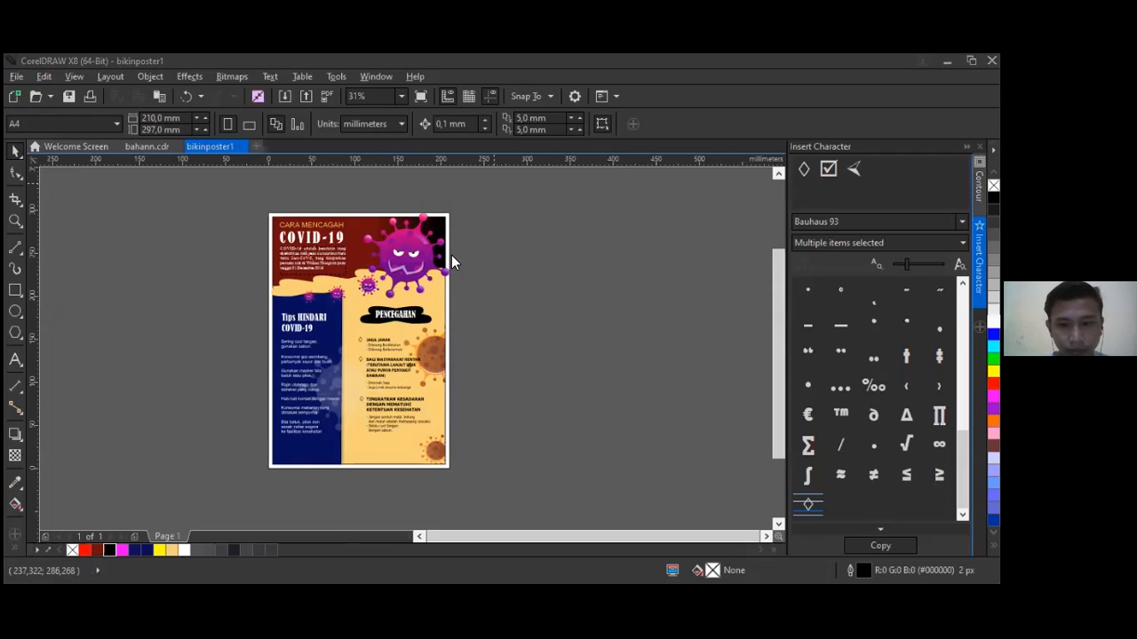
{"action": "key", "text": "alt+Tab"}
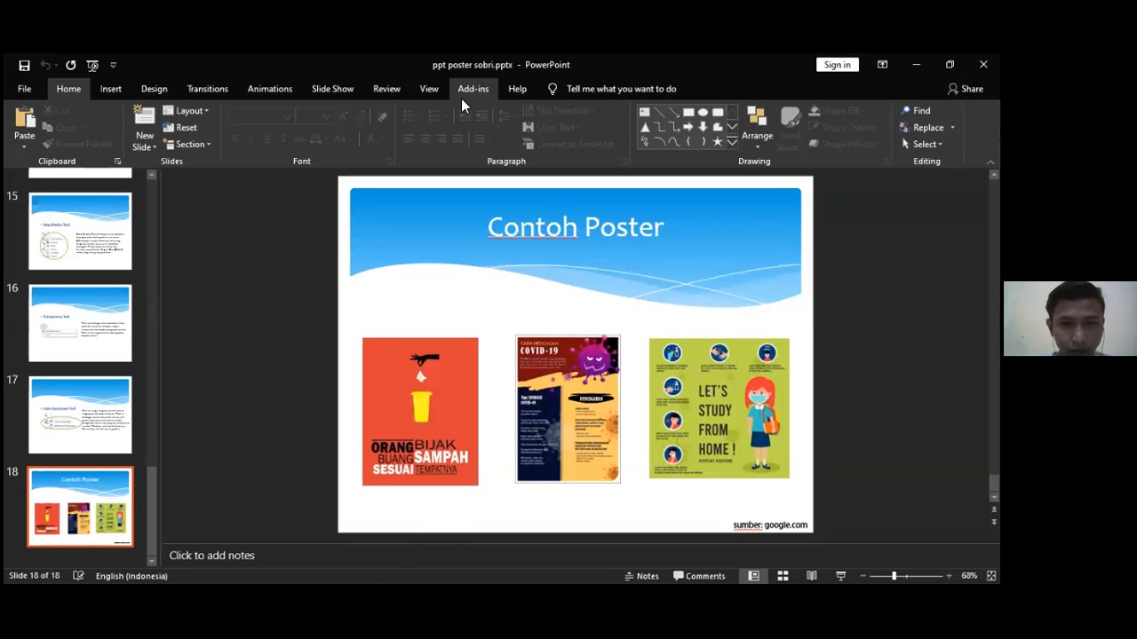
{"action": "key", "text": "alt+Tab"}
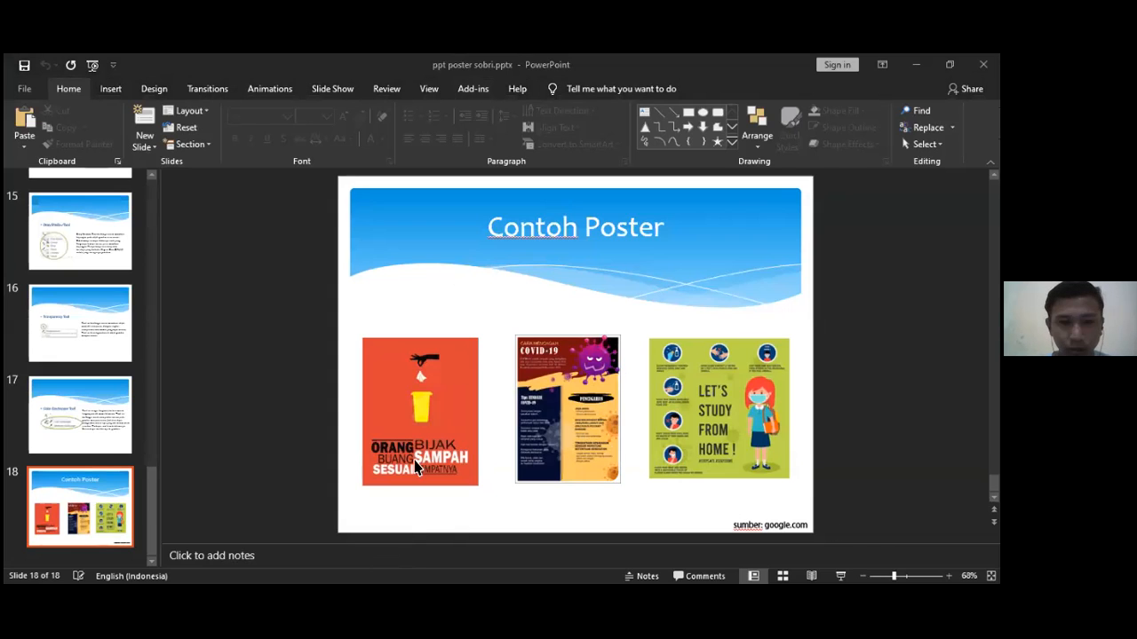
{"action": "key", "text": "alt+Tab"}
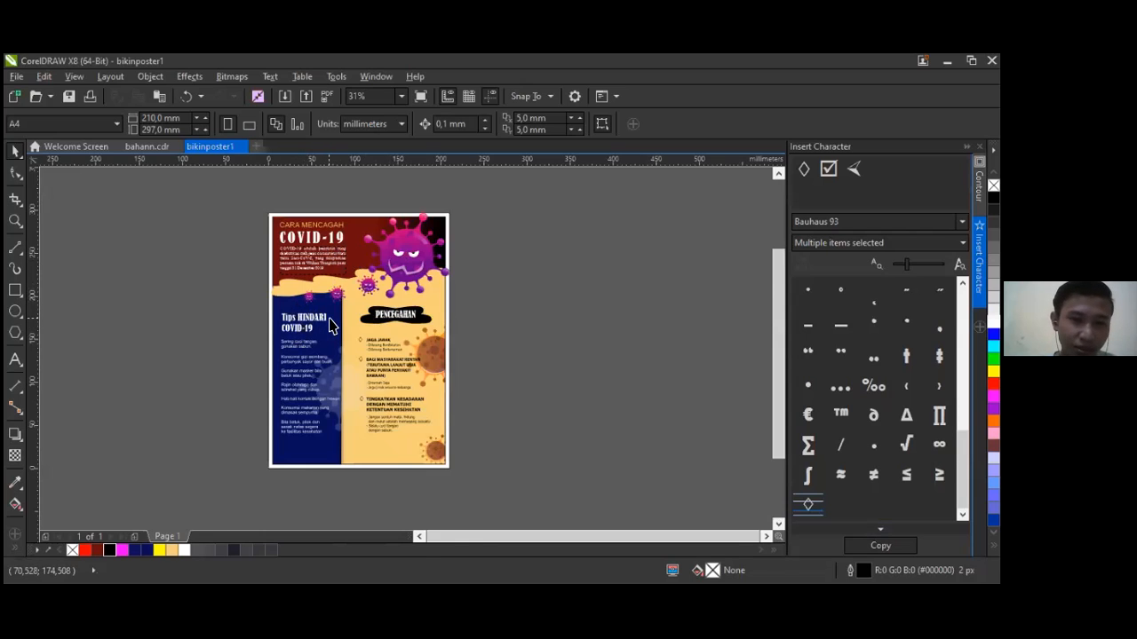
{"action": "scroll", "coordinate": [325, 323], "scroll_direction": "up", "scroll_amount": 2}
{"action": "scroll", "coordinate": [256, 305], "scroll_direction": "down", "scroll_amount": 2}
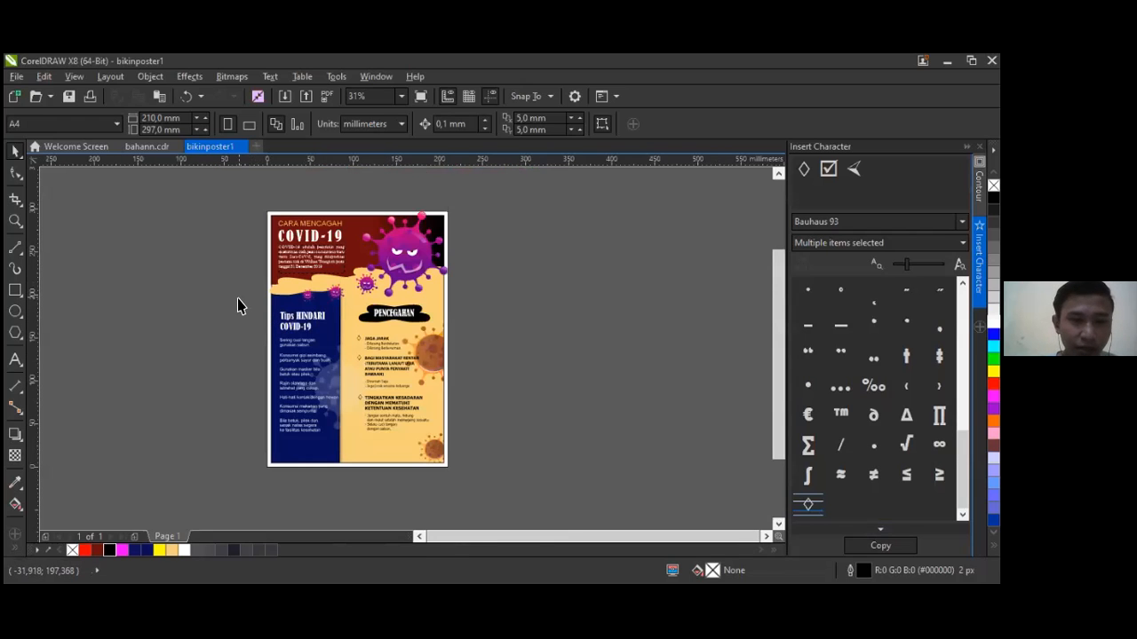
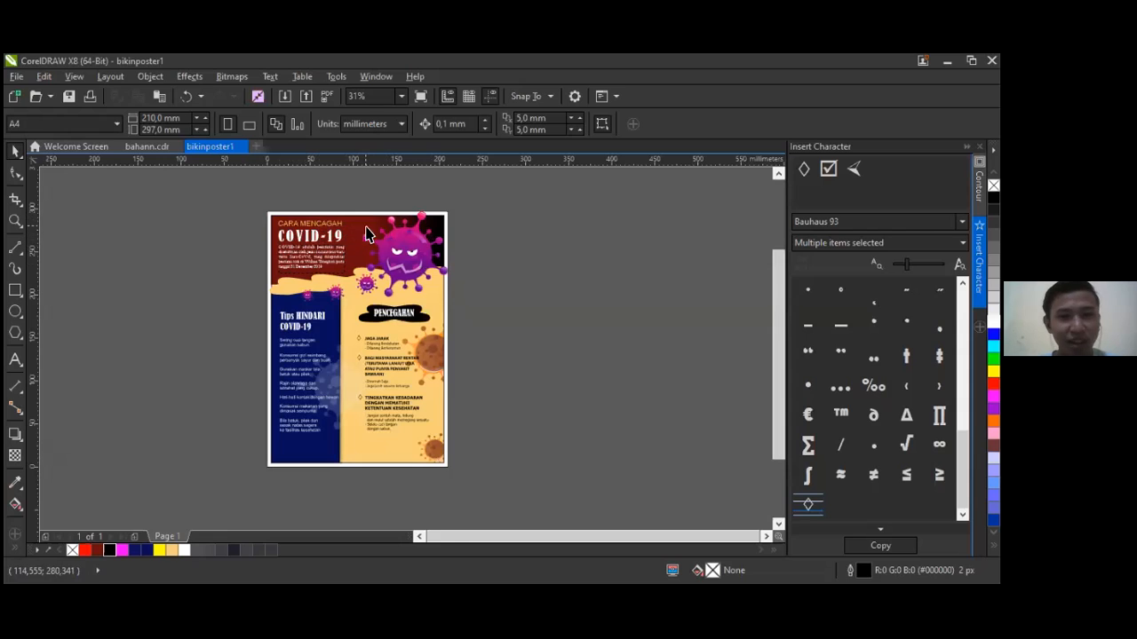
{"action": "scroll", "coordinate": [319, 258], "scroll_direction": "up", "scroll_amount": 2}
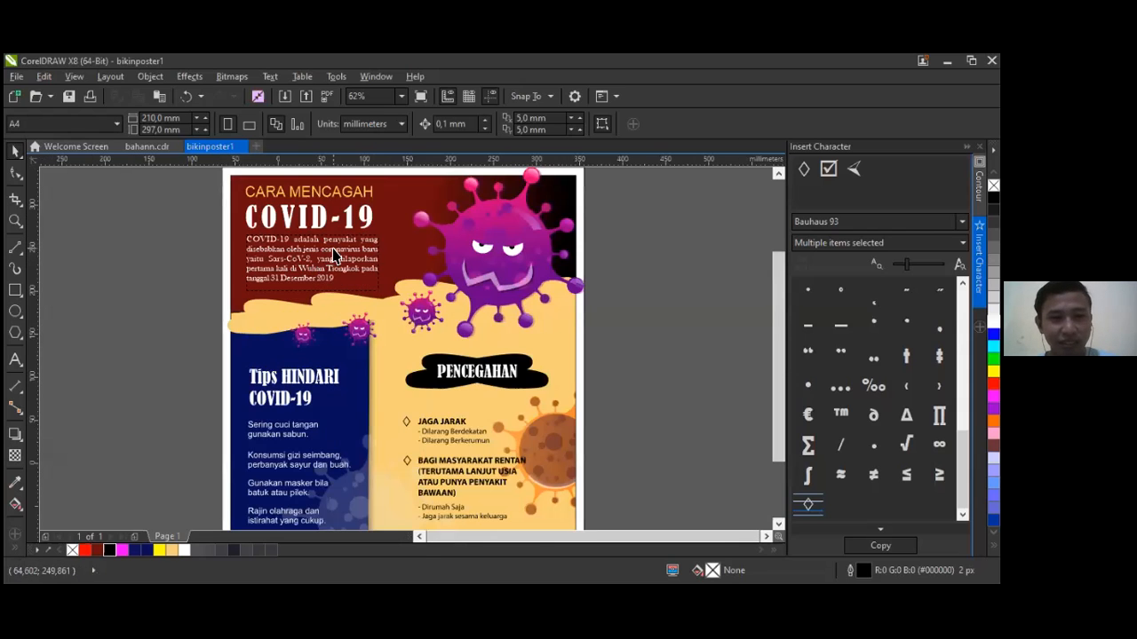
{"action": "scroll", "coordinate": [332, 257], "scroll_direction": "down", "scroll_amount": 2}
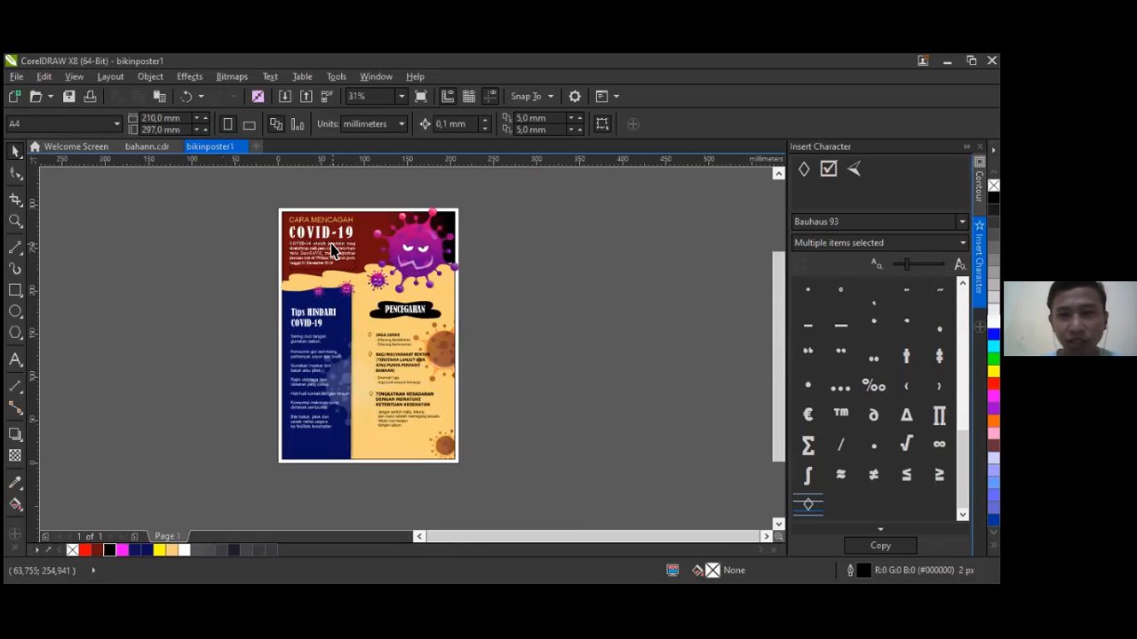
{"action": "scroll", "coordinate": [333, 249], "scroll_direction": "up", "scroll_amount": 2}
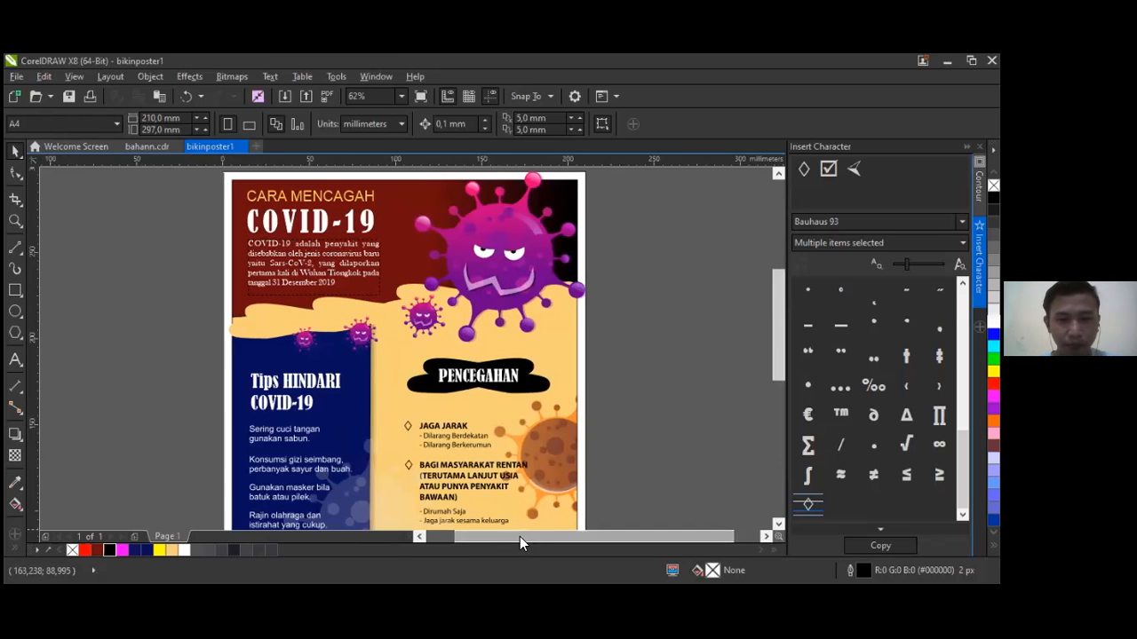
{"action": "left_click_drag", "start_coordinate": [520, 536], "coordinate": [505, 536]}
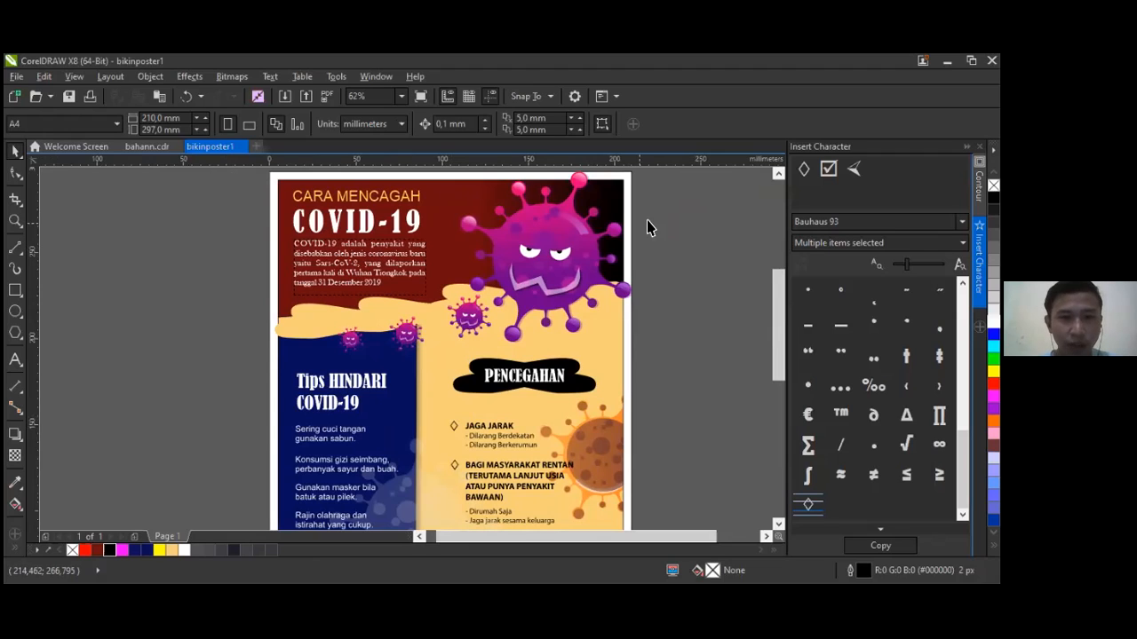
Step: Shift the large purple virus in the header about 3 mm left and 7 mm up
{"action": "left_click", "coordinate": [538, 231]}
{"action": "mouse_move", "coordinate": [538, 231]}
{"action": "left_mouse_down"}
{"action": "mouse_move", "coordinate": [216, 267]}
{"action": "mouse_move", "coordinate": [507, 230]}
{"action": "mouse_move", "coordinate": [539, 230]}
{"action": "mouse_move", "coordinate": [538, 244]}
{"action": "left_mouse_up"}
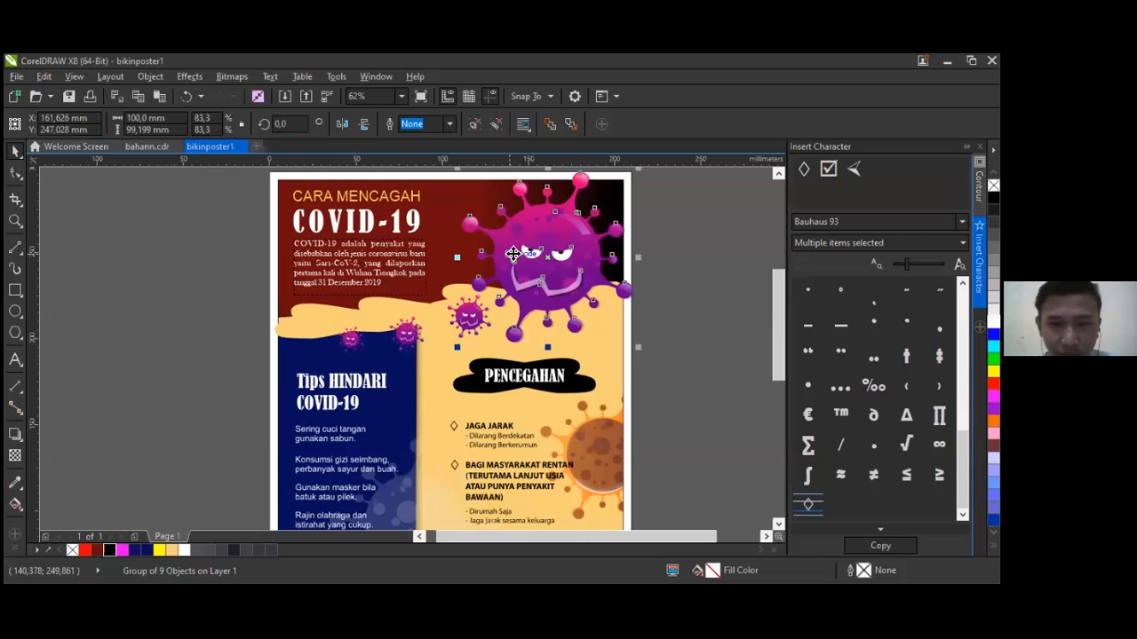
{"action": "scroll", "coordinate": [540, 250], "scroll_direction": "up", "scroll_amount": 4}
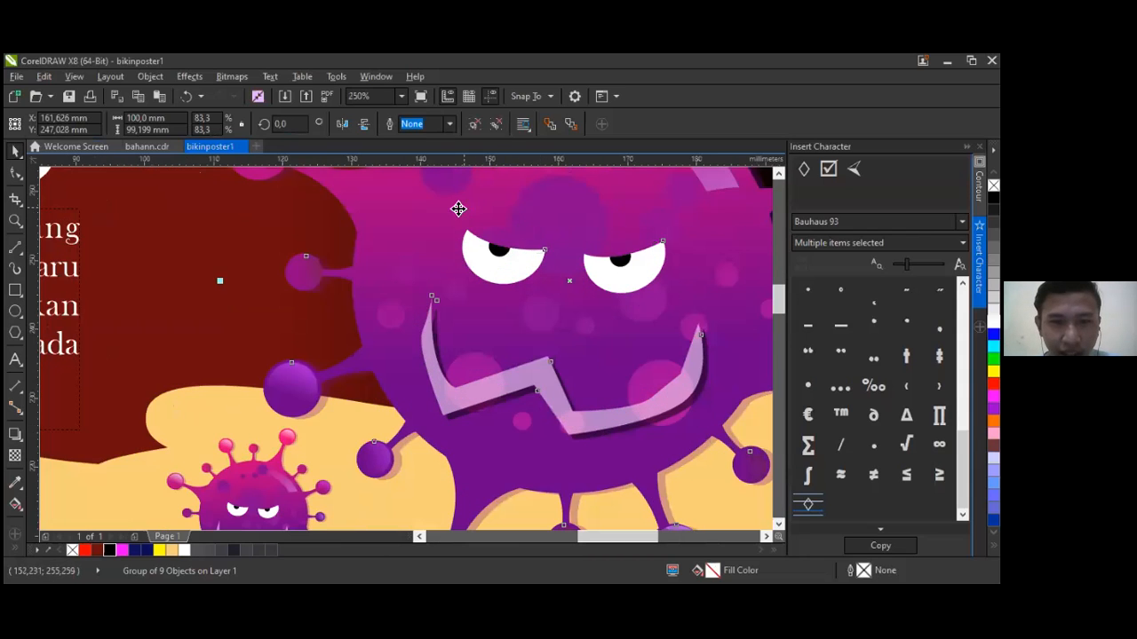
{"action": "scroll", "coordinate": [459, 207], "scroll_direction": "down", "scroll_amount": 2}
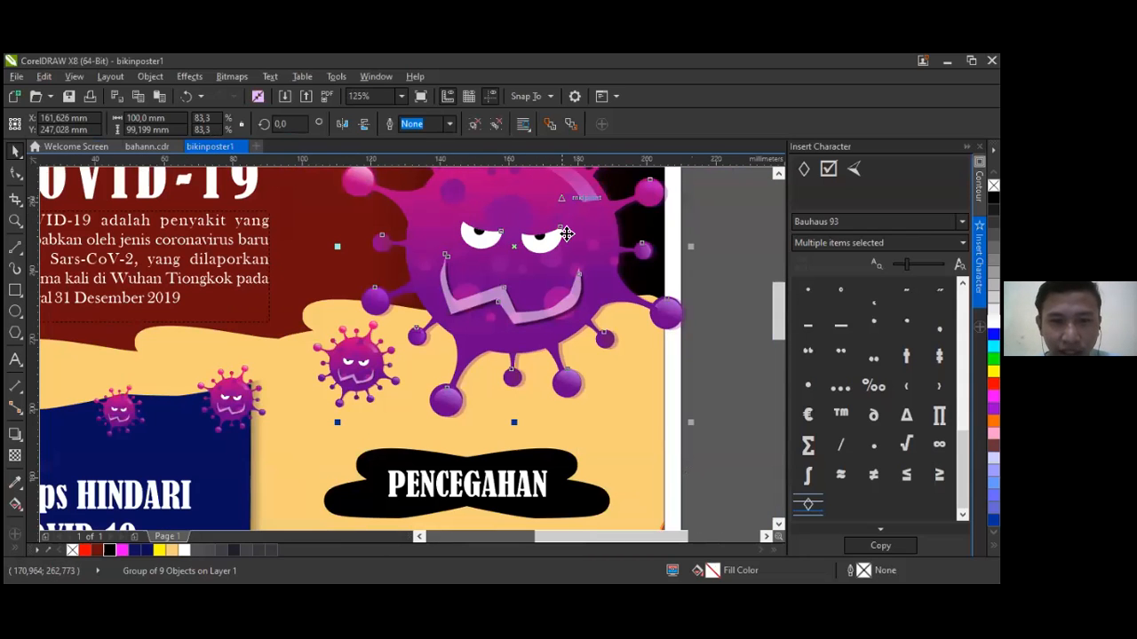
{"action": "scroll", "coordinate": [468, 246], "scroll_direction": "down", "scroll_amount": 4}
{"action": "scroll", "coordinate": [467, 241], "scroll_direction": "up", "scroll_amount": 4}
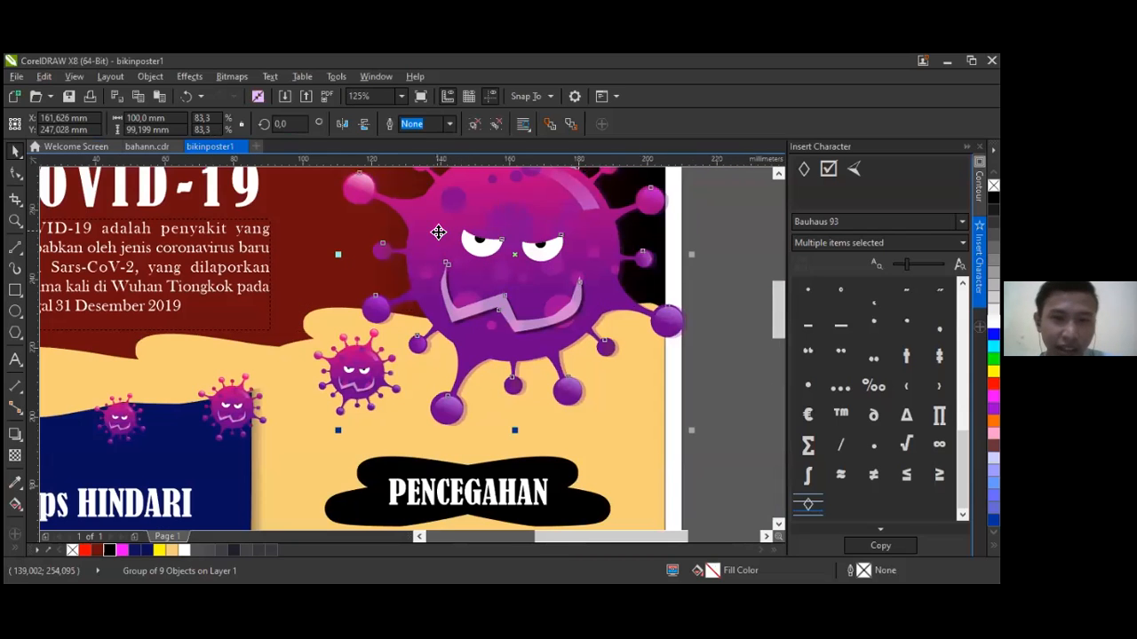
{"action": "mouse_move", "coordinate": [470, 226]}
{"action": "left_mouse_down"}
{"action": "mouse_move", "coordinate": [464, 203]}
{"action": "mouse_move", "coordinate": [470, 213]}
{"action": "left_mouse_up"}
{"action": "scroll", "coordinate": [469, 226], "scroll_direction": "up", "scroll_amount": 1}
{"action": "scroll", "coordinate": [470, 228], "scroll_direction": "down", "scroll_amount": 3}
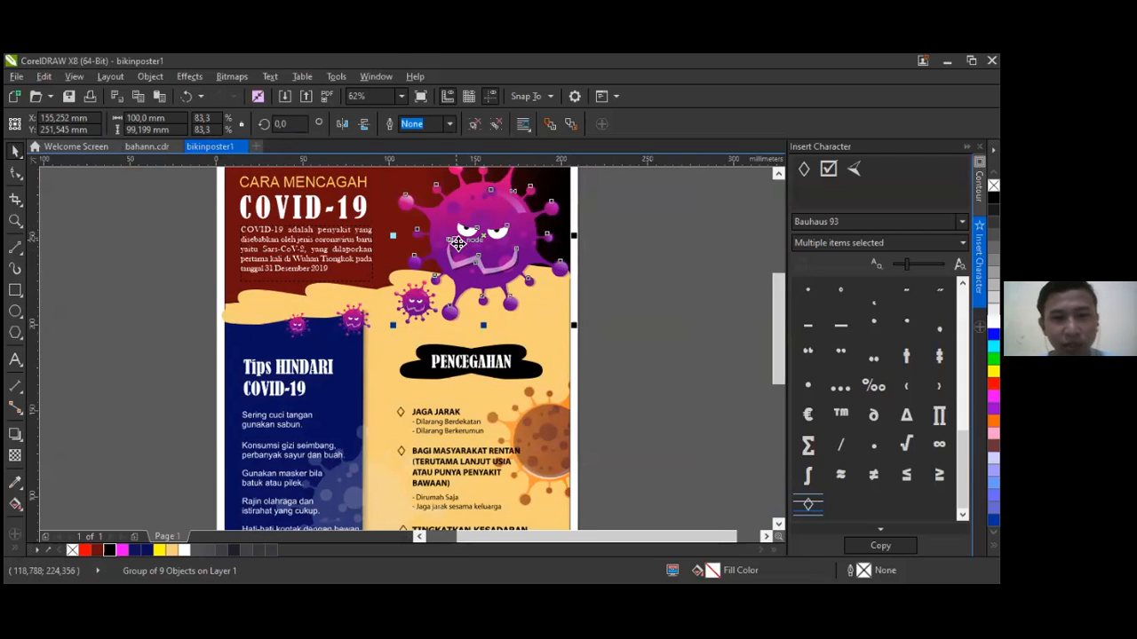
{"action": "left_click_drag", "start_coordinate": [458, 230], "coordinate": [464, 225]}
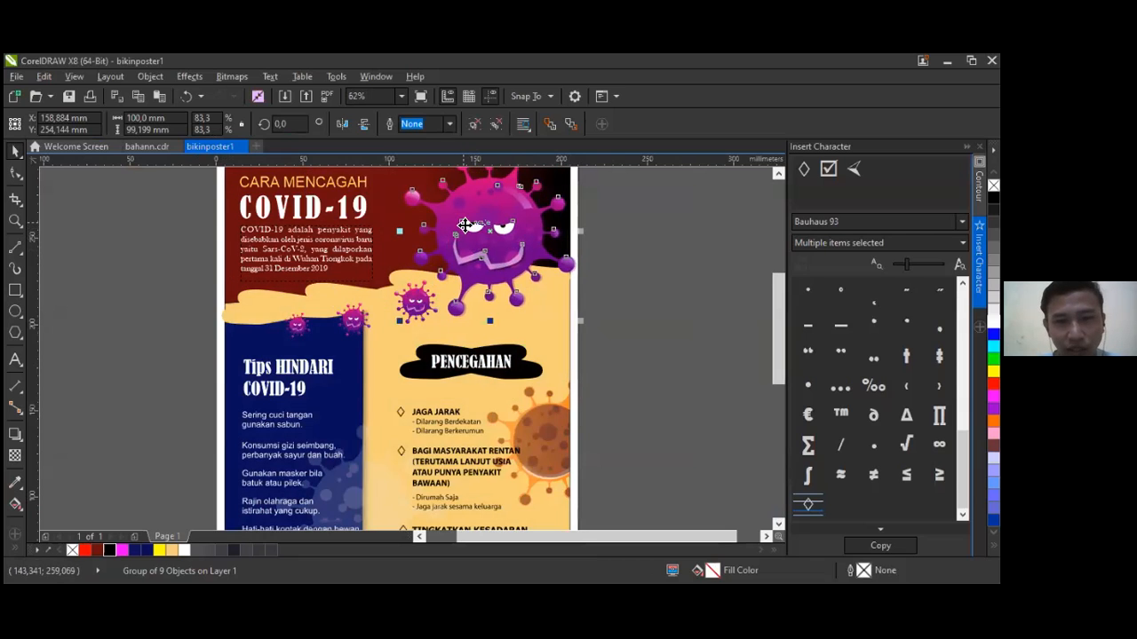
{"action": "scroll", "coordinate": [452, 226], "scroll_direction": "down", "scroll_amount": 1}
{"action": "scroll", "coordinate": [380, 231], "scroll_direction": "up", "scroll_amount": 1}
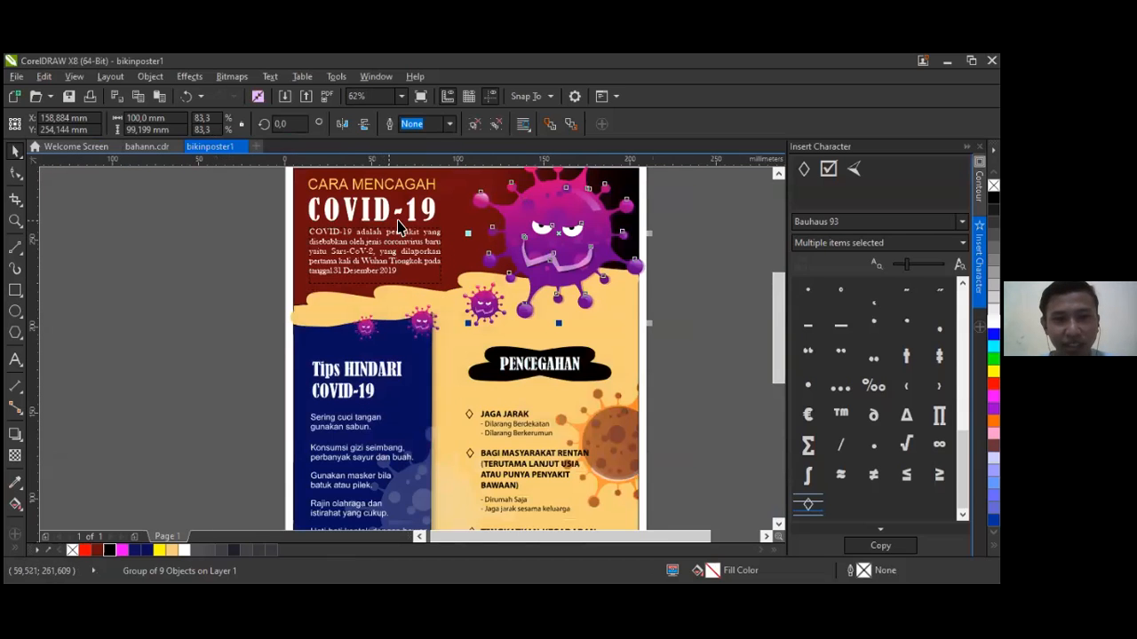
Step: Nudge the large purple virus about 3.7 mm down and 0.1 mm right, closer to the PENCEGAHAN heading
{"action": "left_click_drag", "start_coordinate": [476, 222], "coordinate": [492, 226]}
{"action": "key", "text": "Down"}
{"action": "key", "text": "Down"}
{"action": "key", "text": "Down"}
{"action": "key", "text": "Down"}
{"action": "key", "text": "Down"}
{"action": "key", "text": "Down"}
{"action": "key", "text": "Down"}
{"action": "key", "text": "Down"}
{"action": "key", "text": "Down"}
{"action": "key", "text": "Down"}
{"action": "key", "text": "Down"}
{"action": "key", "text": "Down"}
{"action": "key", "text": "Down"}
{"action": "key", "text": "Down"}
{"action": "key", "text": "Down"}
{"action": "key", "text": "Down"}
{"action": "key", "text": "Down"}
{"action": "key", "text": "Down"}
{"action": "key", "text": "Down"}
{"action": "key", "text": "Down"}
{"action": "key", "text": "Right"}
{"action": "key", "text": "Right"}
{"action": "key", "text": "Right"}
{"action": "key", "text": "Right"}
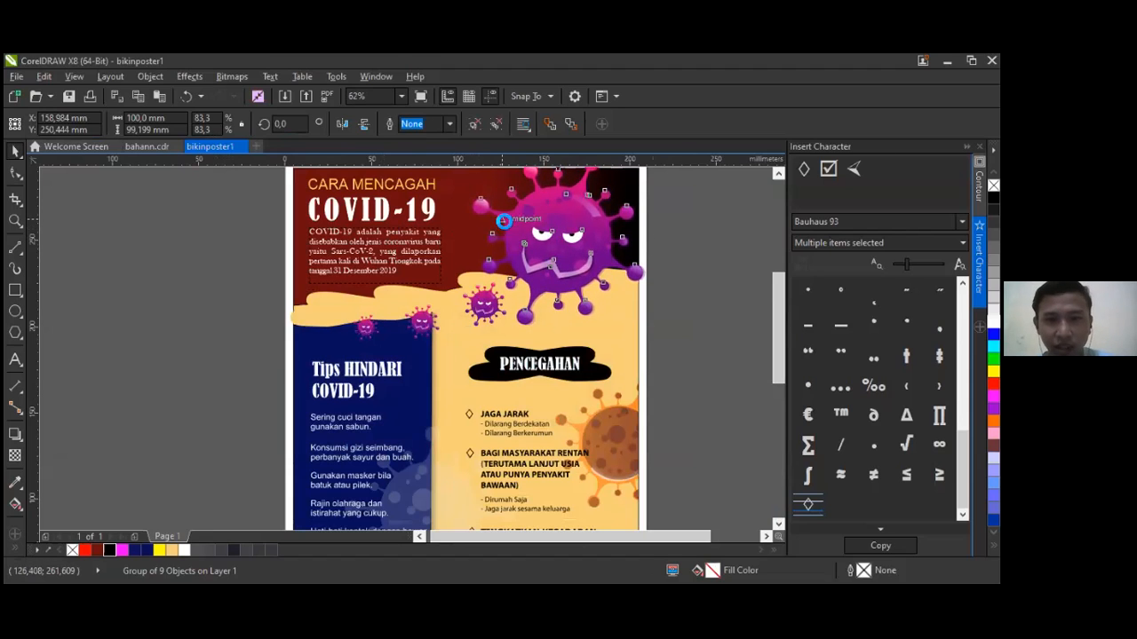
Step: Nudge the large purple virus in the header about 0.6 mm right and 2 mm down
{"action": "key", "text": "Right"}
{"action": "key", "text": "Right"}
{"action": "key", "text": "Right"}
{"action": "key", "text": "Down"}
{"action": "key", "text": "Down"}
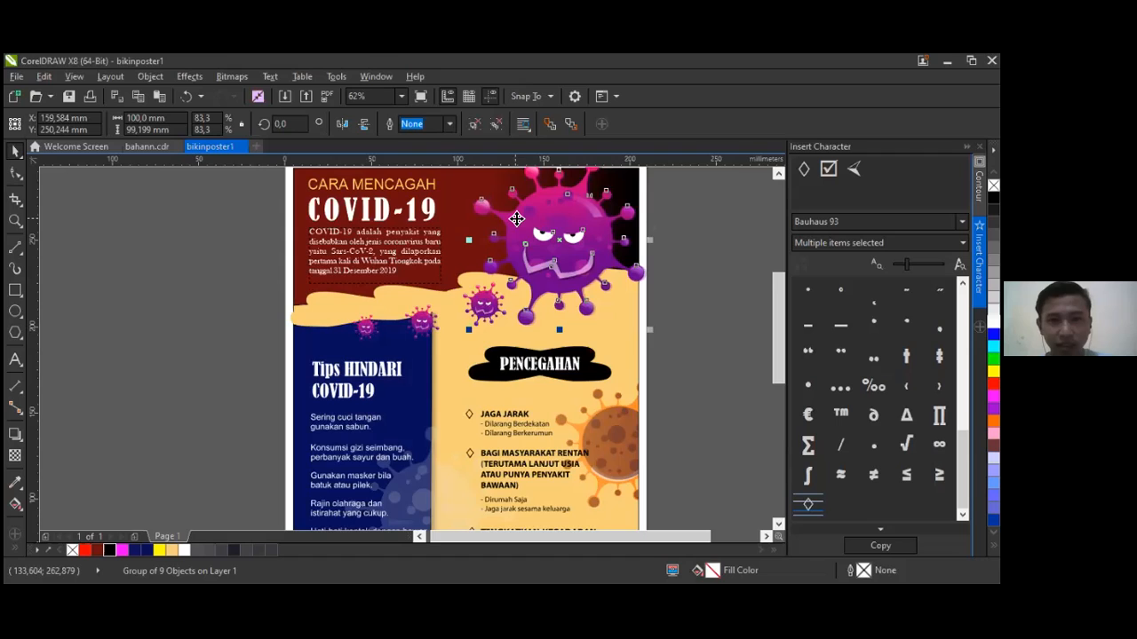
{"action": "scroll", "coordinate": [517, 218], "scroll_direction": "down", "scroll_amount": 2}
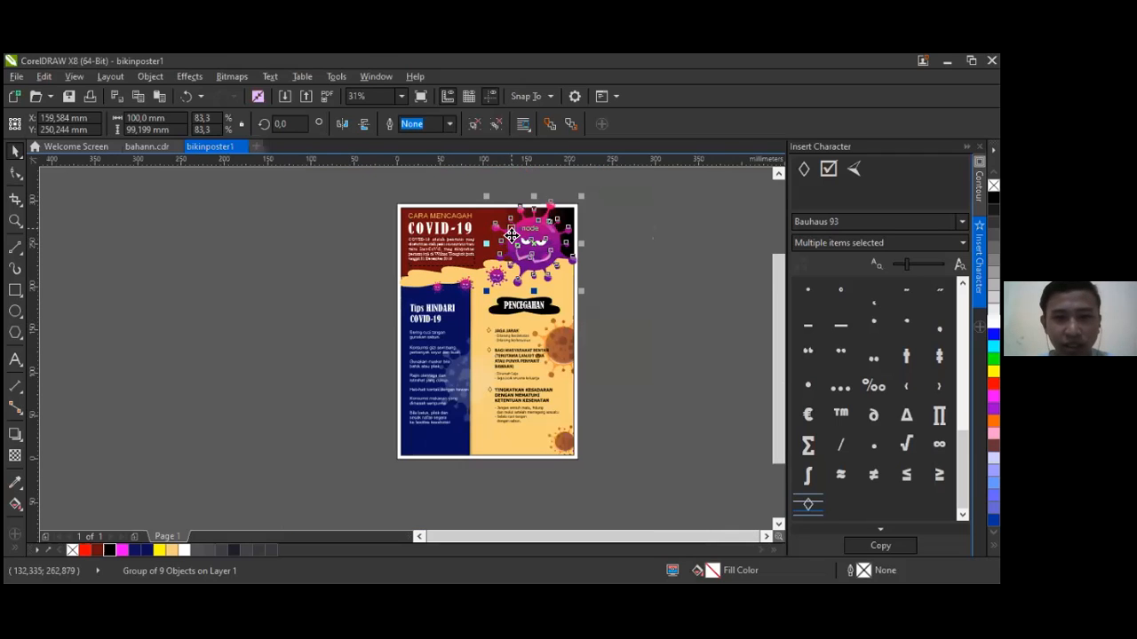
{"action": "key", "text": "Down"}
{"action": "key", "text": "Down"}
{"action": "key", "text": "Down"}
{"action": "key", "text": "Down"}
{"action": "key", "text": "Down"}
{"action": "key", "text": "Down"}
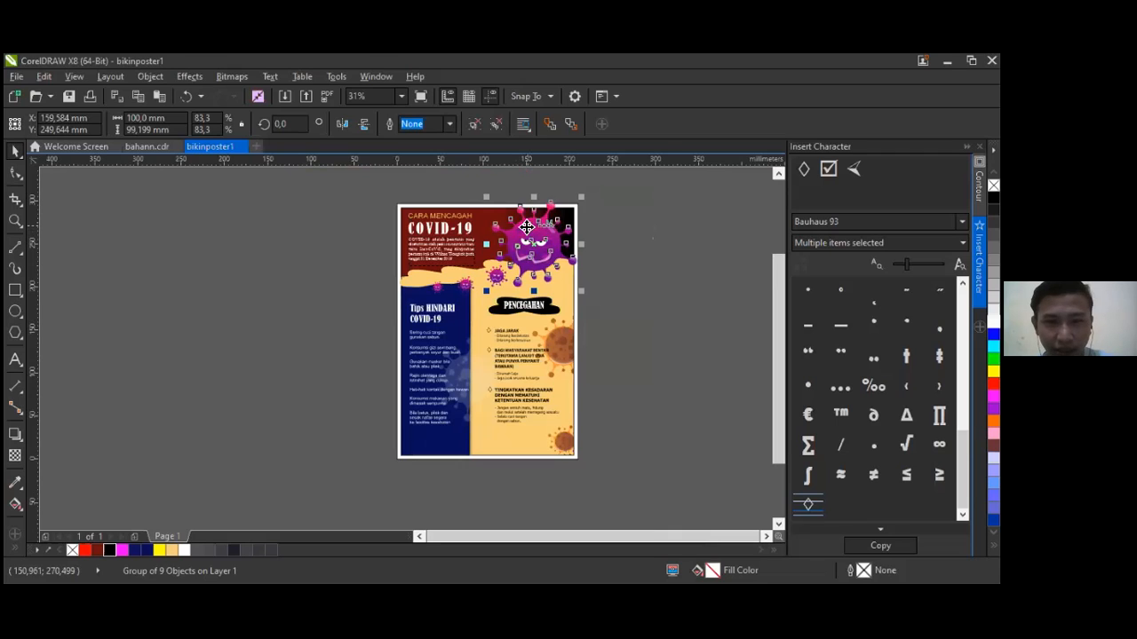
{"action": "key", "text": "Down"}
{"action": "key", "text": "Down"}
{"action": "key", "text": "Down"}
{"action": "key", "text": "Down"}
{"action": "key", "text": "Down"}
{"action": "key", "text": "Down"}
{"action": "key", "text": "Down"}
{"action": "key", "text": "Down"}
{"action": "key", "text": "Down"}
{"action": "key", "text": "Down"}
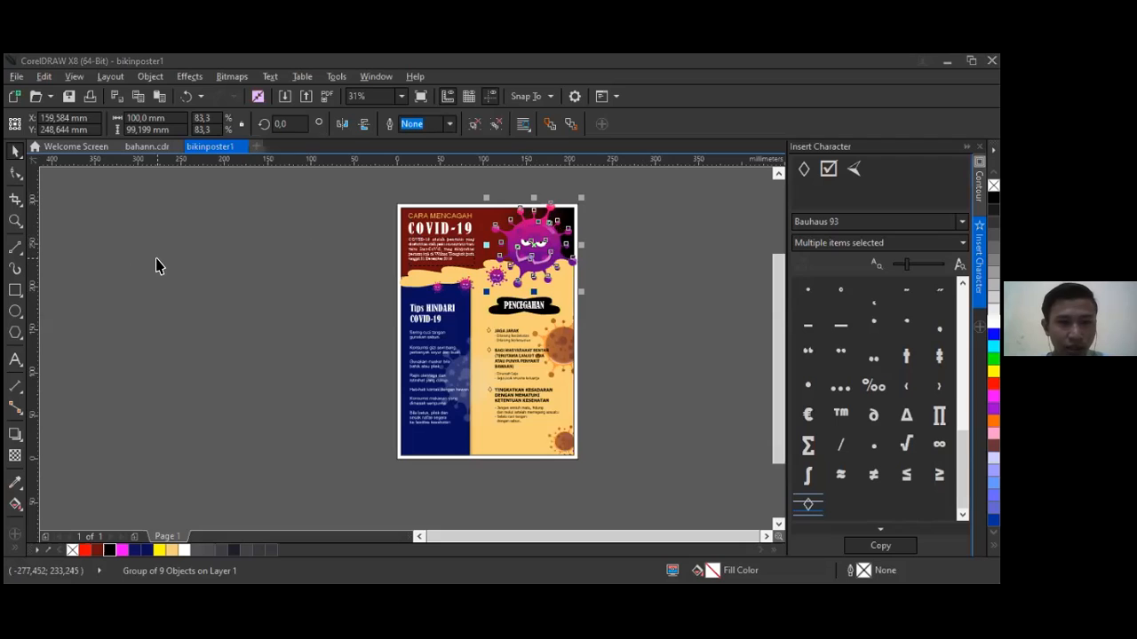
{"action": "left_click", "coordinate": [219, 270]}
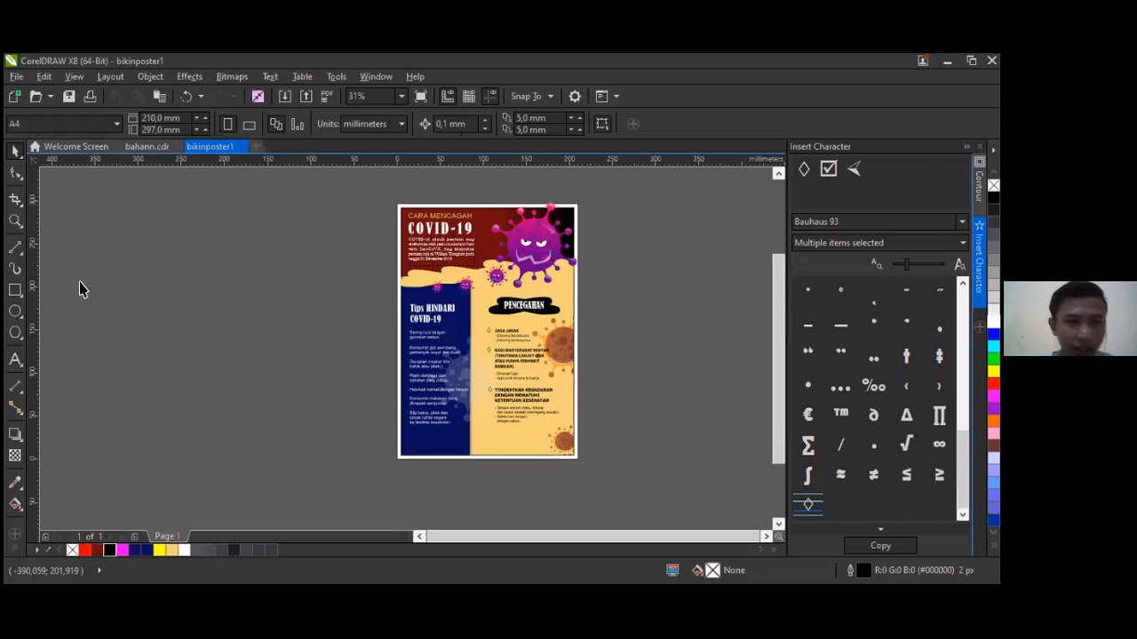
Step: Draw a rectangle about 202 by 102 mm beside the poster's header and fill it with dark red (#6B0D0D)
{"action": "left_click", "coordinate": [15, 291]}
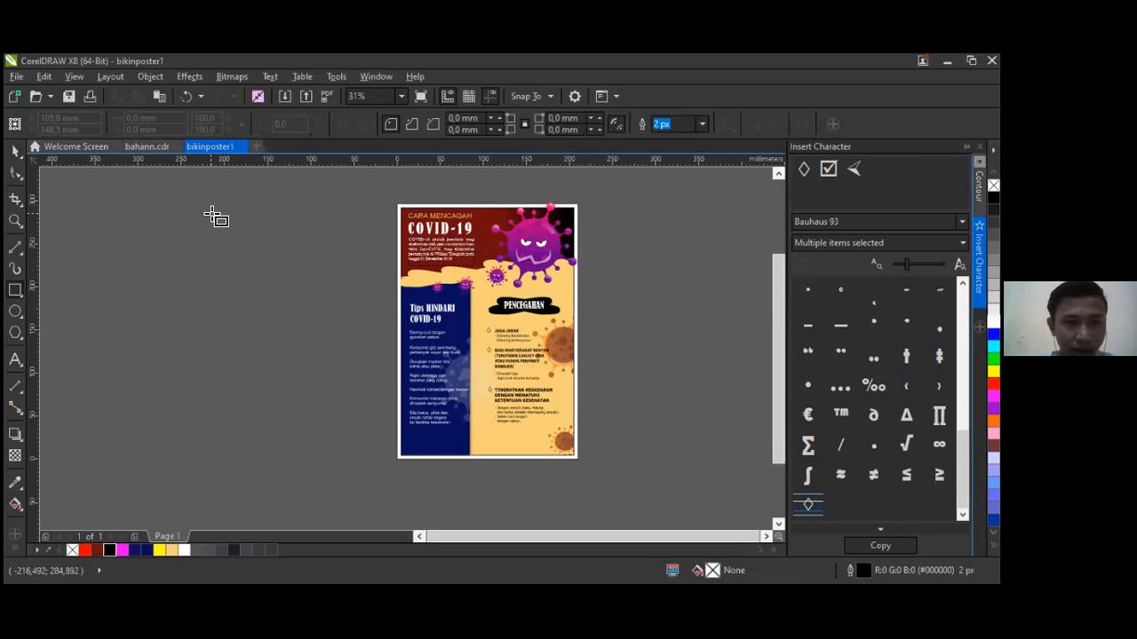
{"action": "left_click_drag", "start_coordinate": [211, 212], "coordinate": [385, 300]}
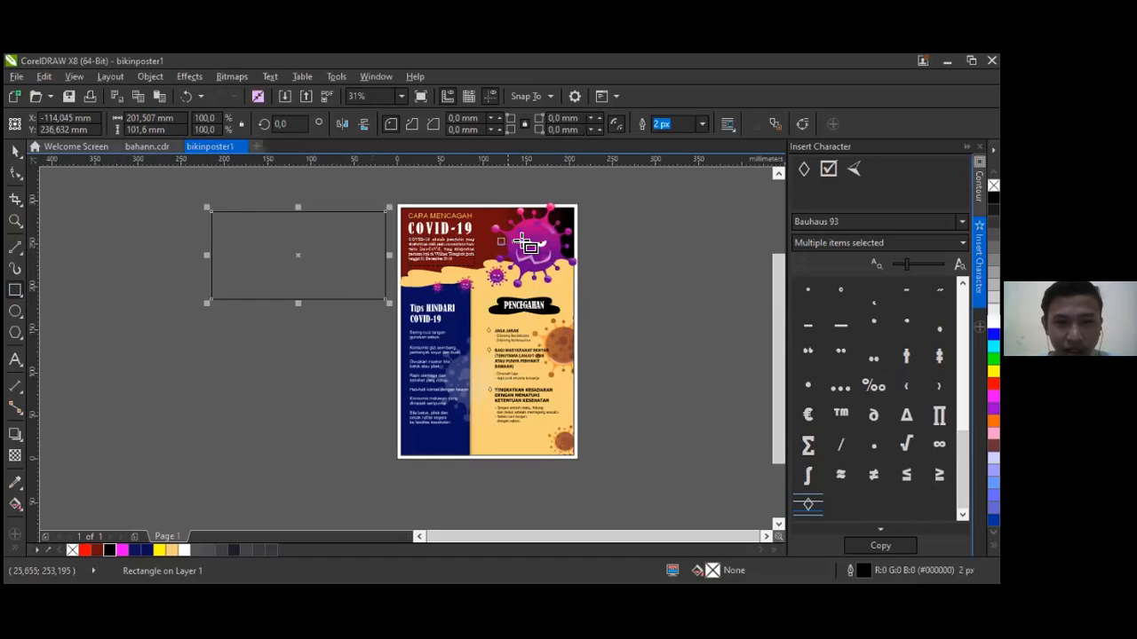
{"action": "left_click", "coordinate": [15, 154]}
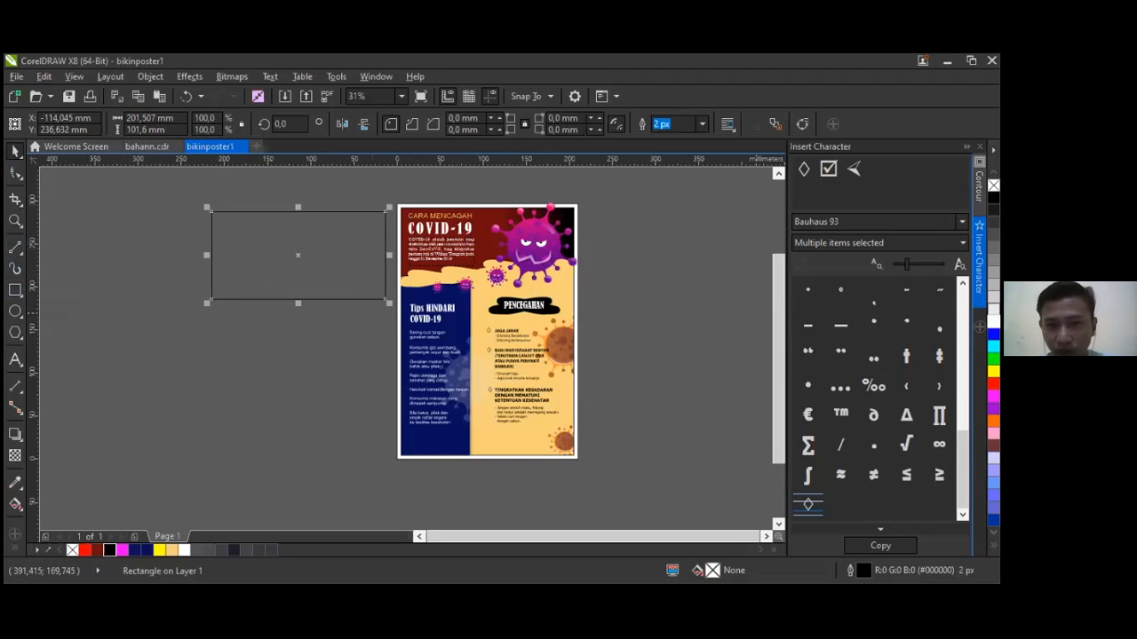
{"action": "left_click", "coordinate": [98, 551]}
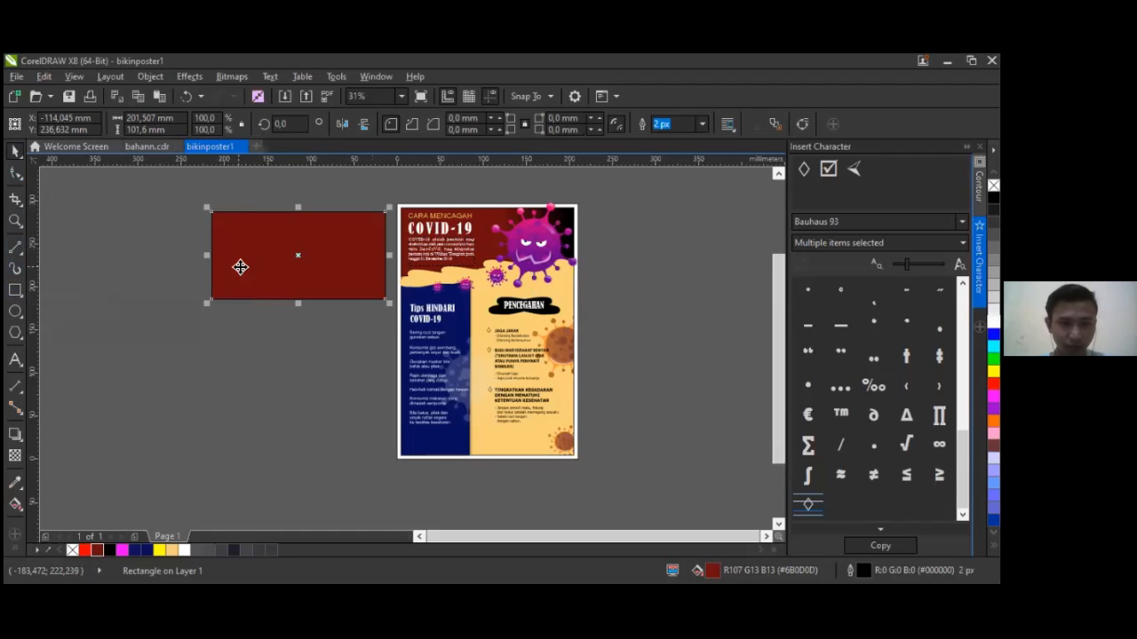
Step: Remove the dark red rectangle's outline, try clearing its fill, and undo the fill removal
{"action": "scroll", "coordinate": [254, 254], "scroll_direction": "up", "scroll_amount": 3}
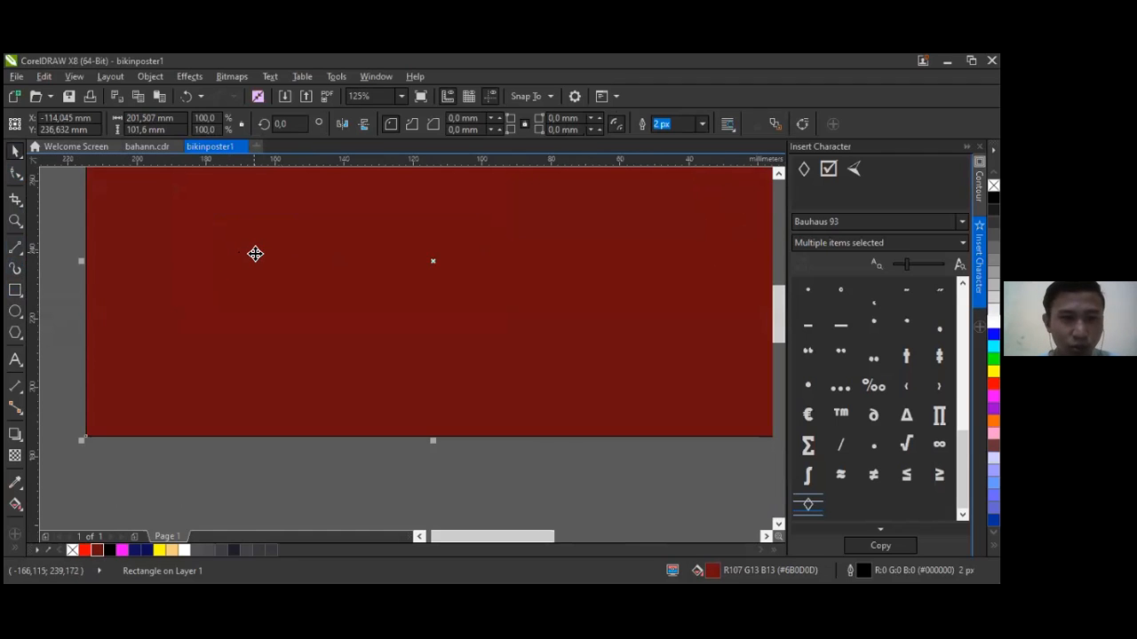
{"action": "left_click", "coordinate": [86, 341]}
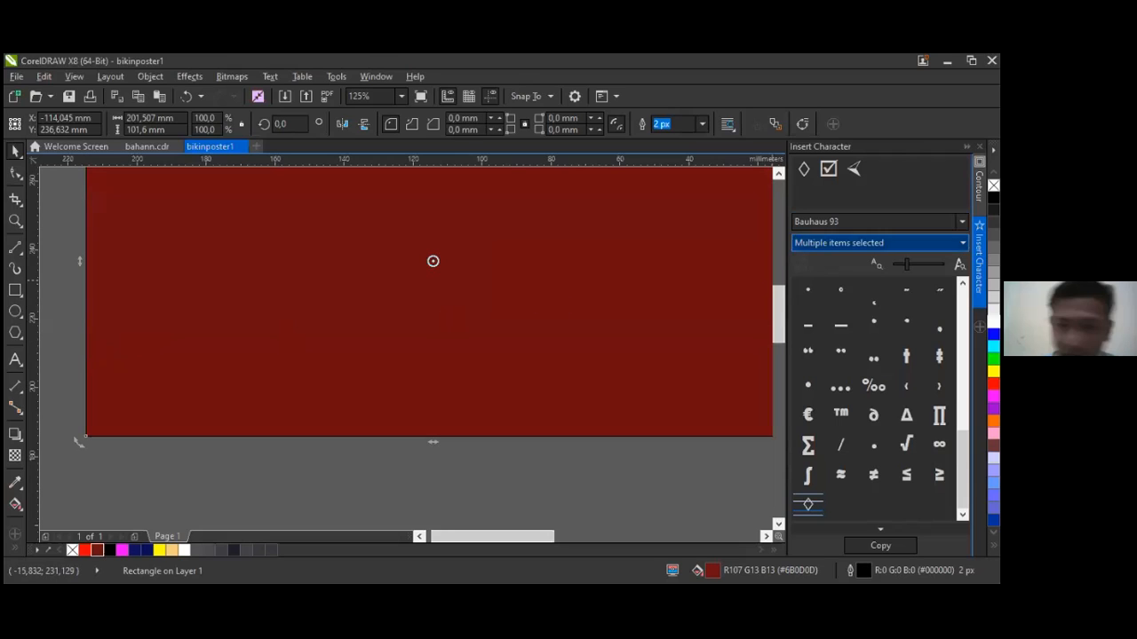
{"action": "right_click", "coordinate": [994, 186]}
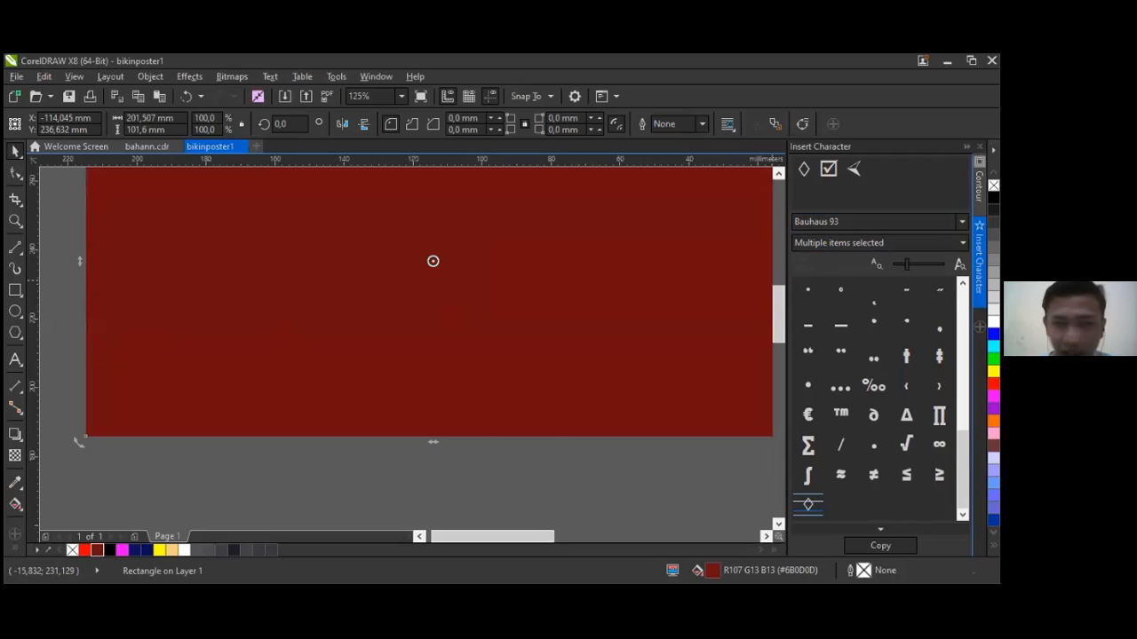
{"action": "left_click", "coordinate": [994, 186]}
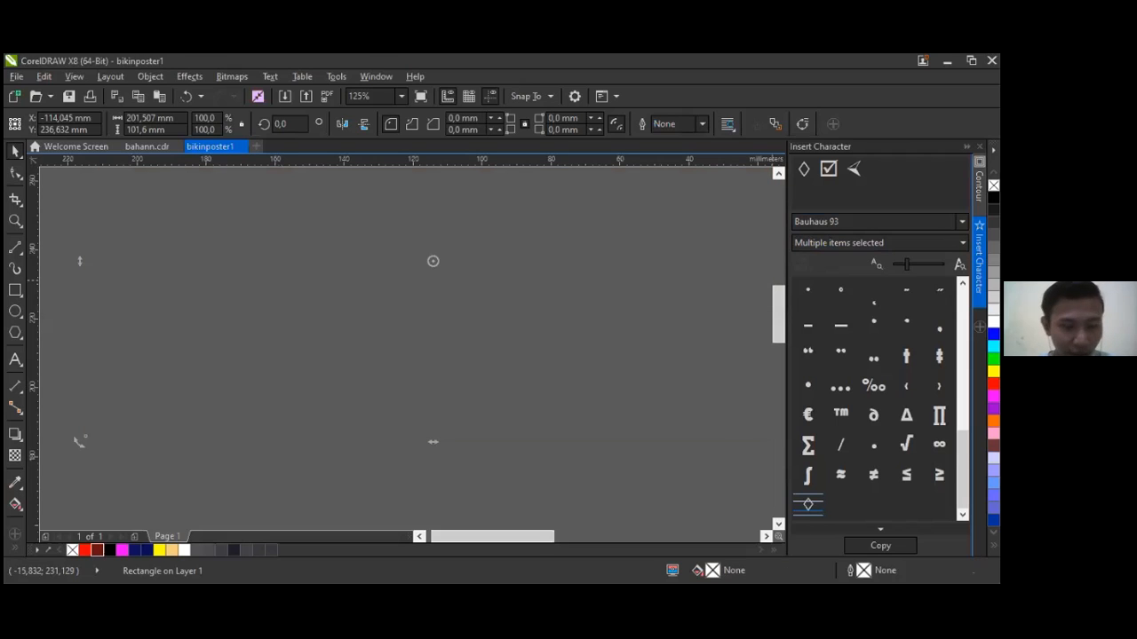
{"action": "key", "text": "ctrl+z"}
{"action": "scroll", "coordinate": [281, 332], "scroll_direction": "down", "scroll_amount": 1}
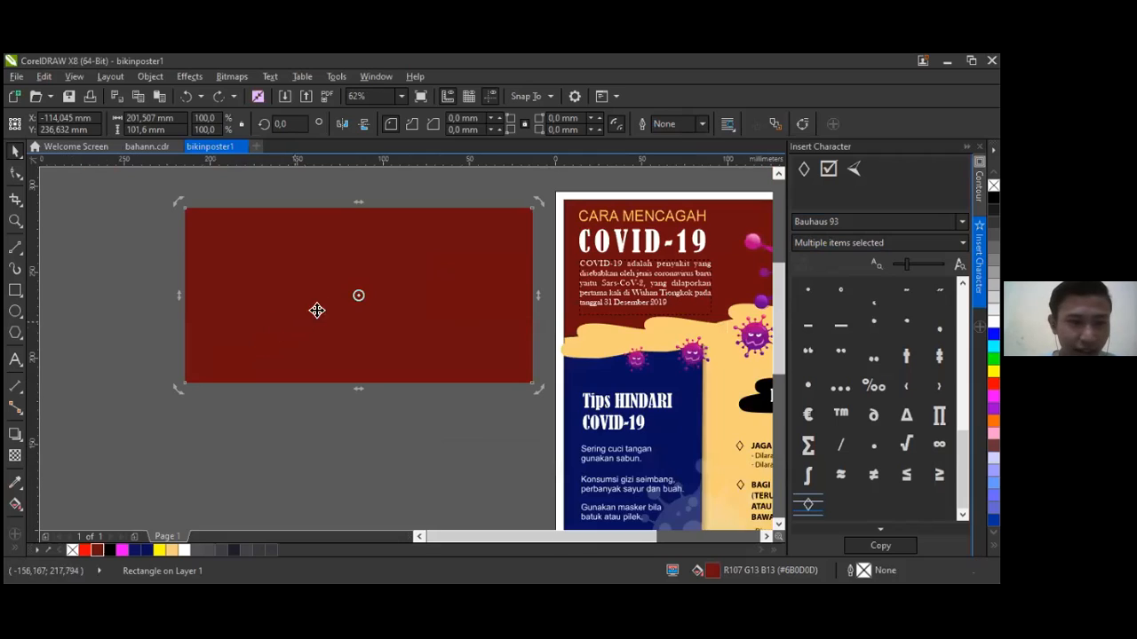
Step: Duplicate the dark red rectangle in place and fill the copy with black
{"action": "left_click", "coordinate": [260, 300]}
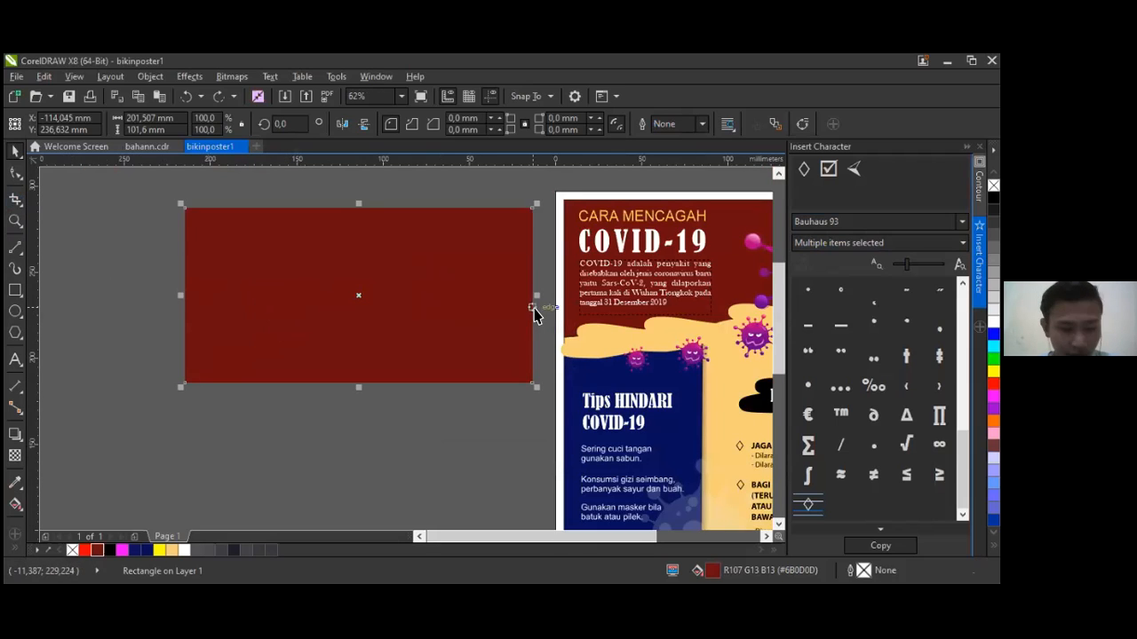
{"action": "key", "text": "ctrl+c"}
{"action": "key", "text": "ctrl+v"}
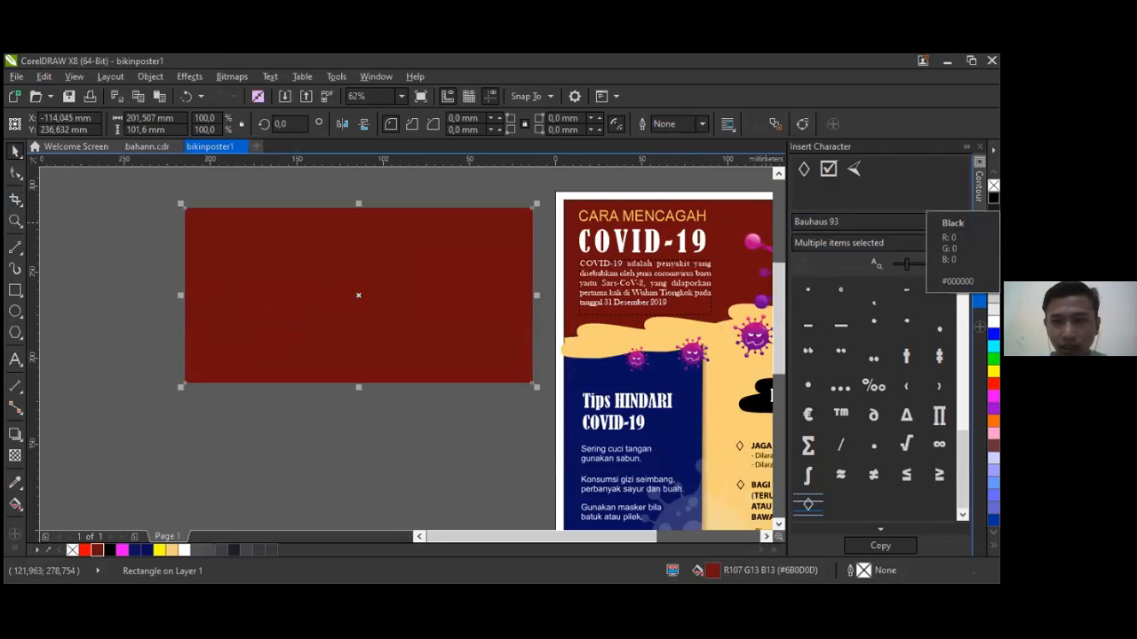
{"action": "left_click", "coordinate": [993, 197]}
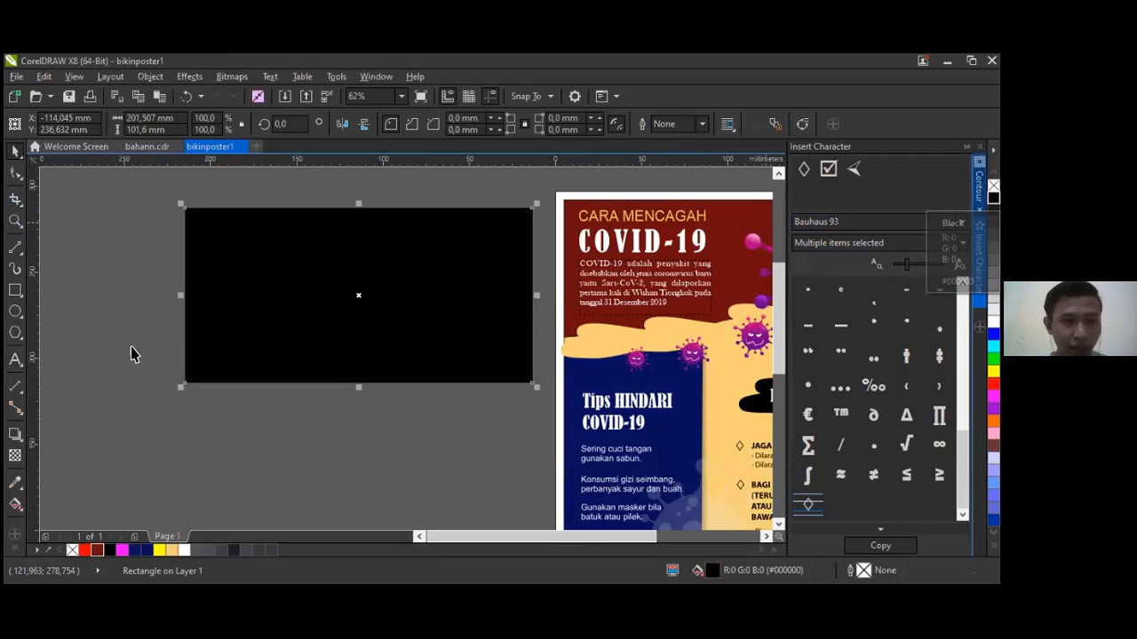
Step: Apply a linear transparency to the black rectangle so it fades from solid on its right to dark red on its left
{"action": "left_click", "coordinate": [15, 456]}
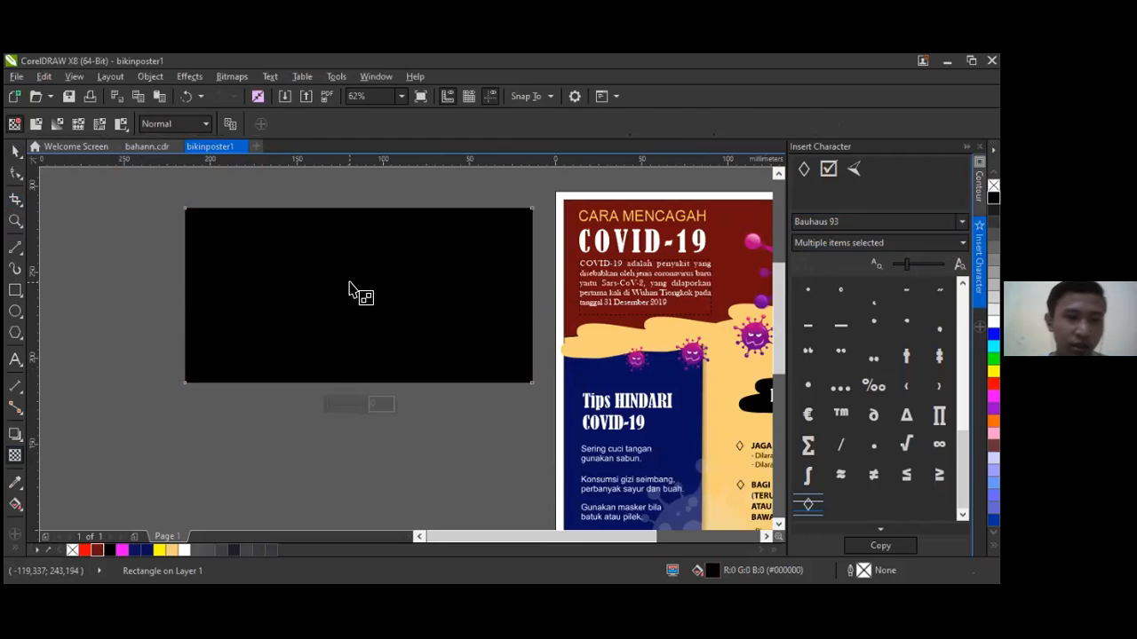
{"action": "left_click_drag", "start_coordinate": [358, 294], "coordinate": [144, 294]}
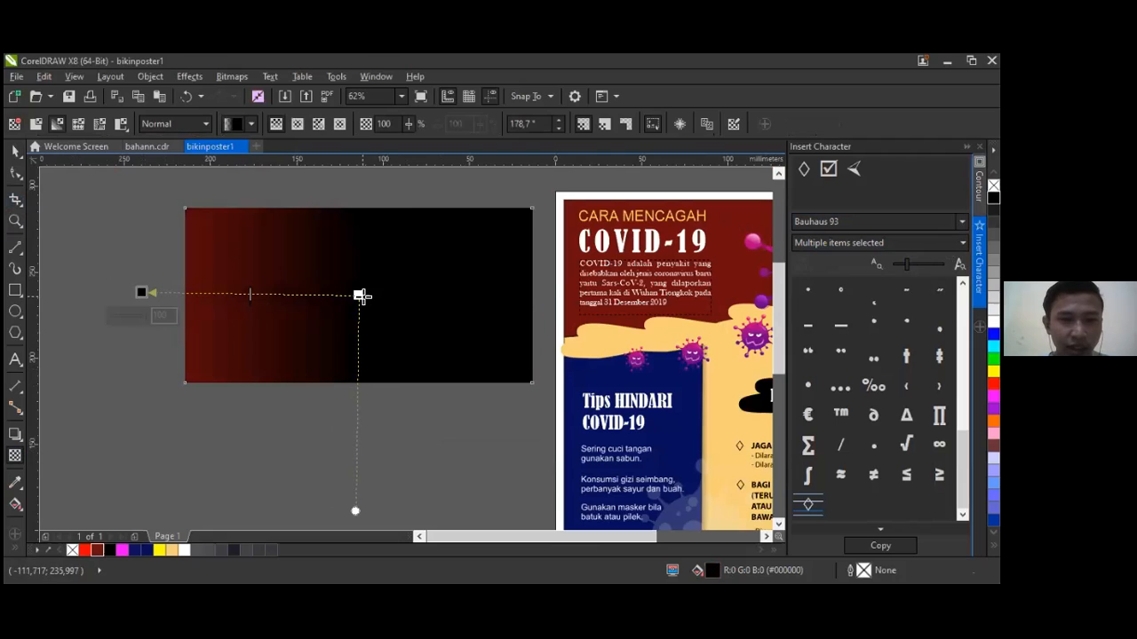
{"action": "left_click_drag", "start_coordinate": [360, 295], "coordinate": [475, 287]}
{"action": "left_click", "coordinate": [16, 152]}
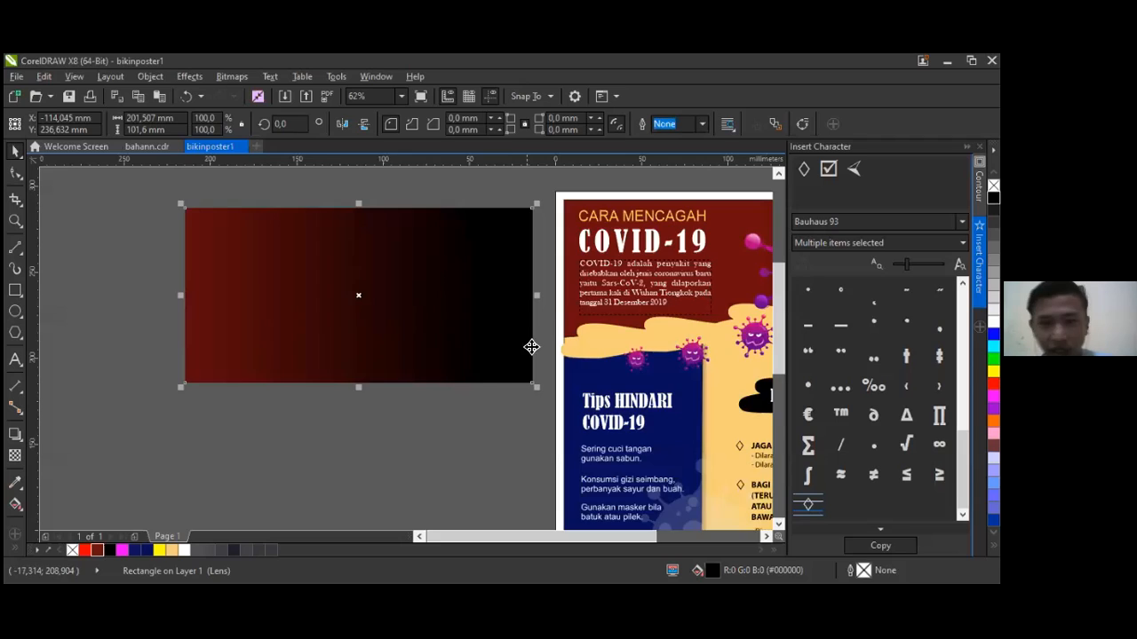
Step: Narrow the faded black rectangle from its left edge to about 108 mm, and stretch it back to about 201.5 mm wide
{"action": "scroll", "coordinate": [533, 345], "scroll_direction": "down", "scroll_amount": 2}
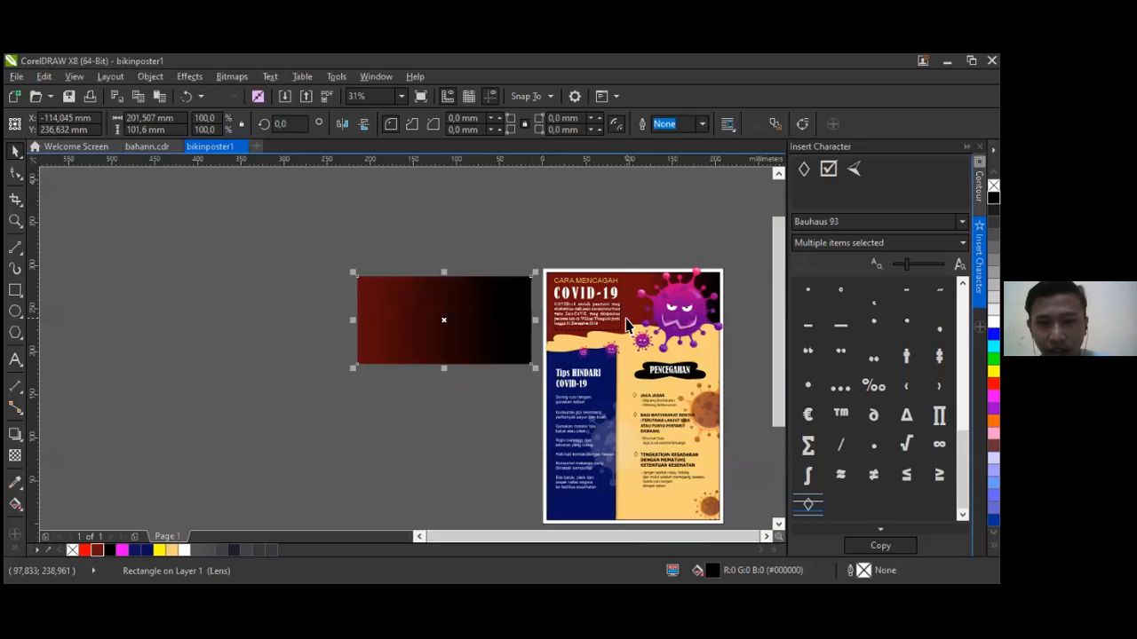
{"action": "scroll", "coordinate": [471, 323], "scroll_direction": "up", "scroll_amount": 2}
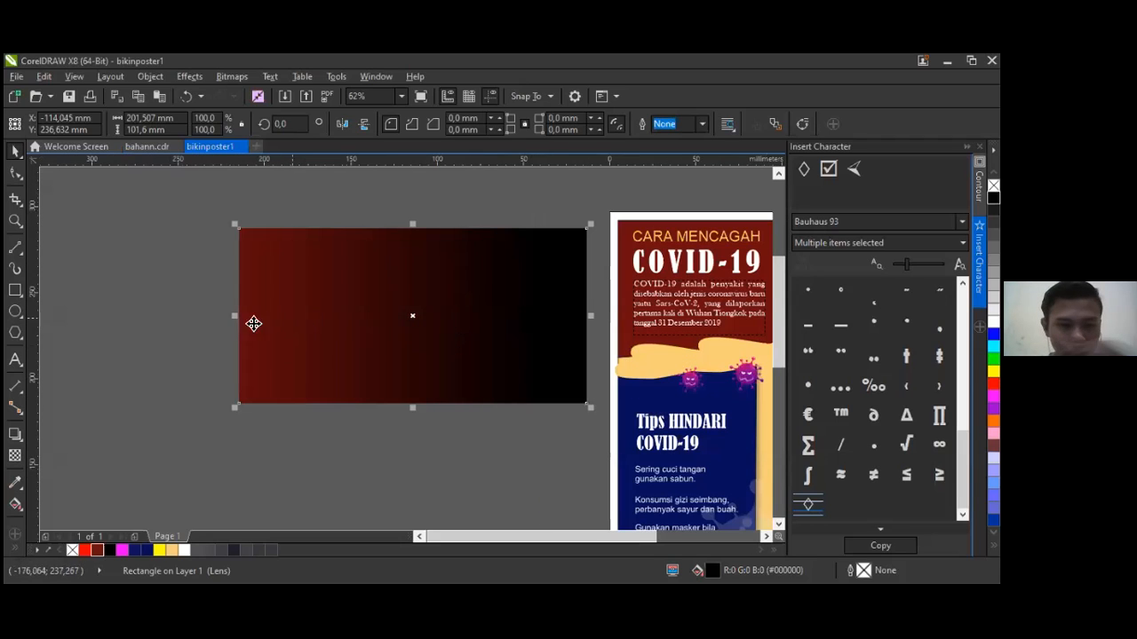
{"action": "left_click_drag", "start_coordinate": [237, 317], "coordinate": [396, 308]}
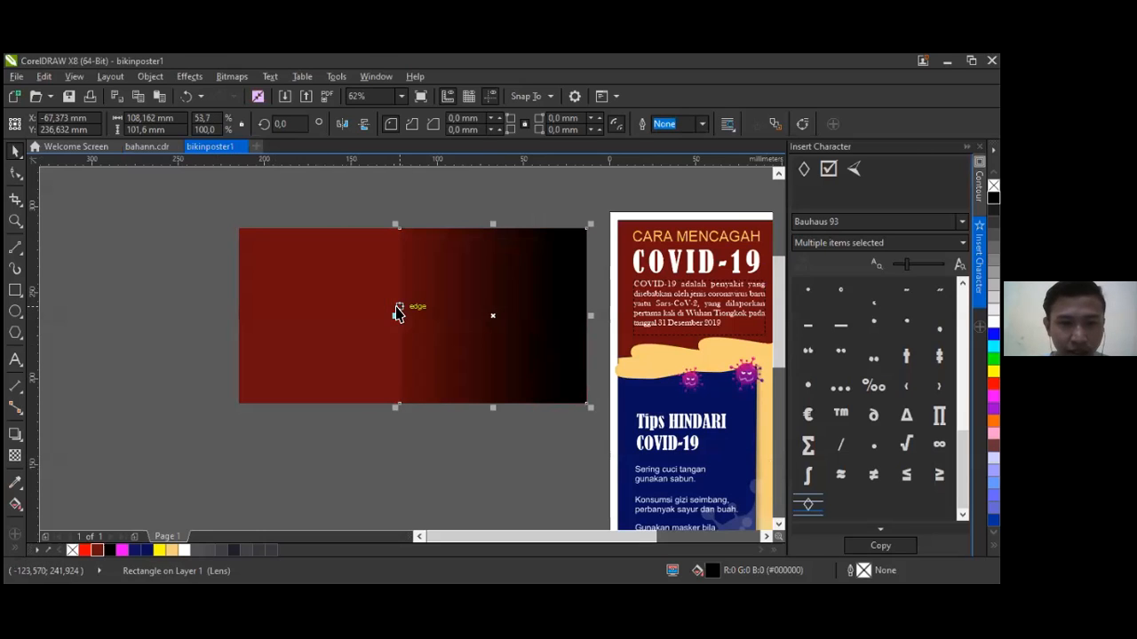
{"action": "left_click", "coordinate": [331, 461]}
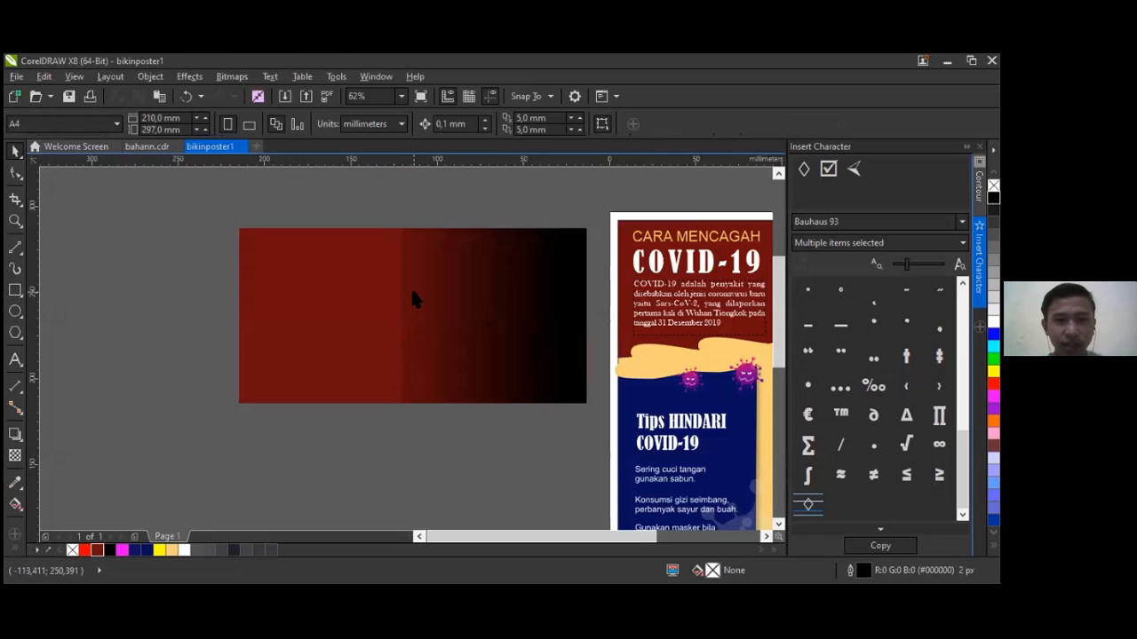
{"action": "left_click", "coordinate": [391, 317]}
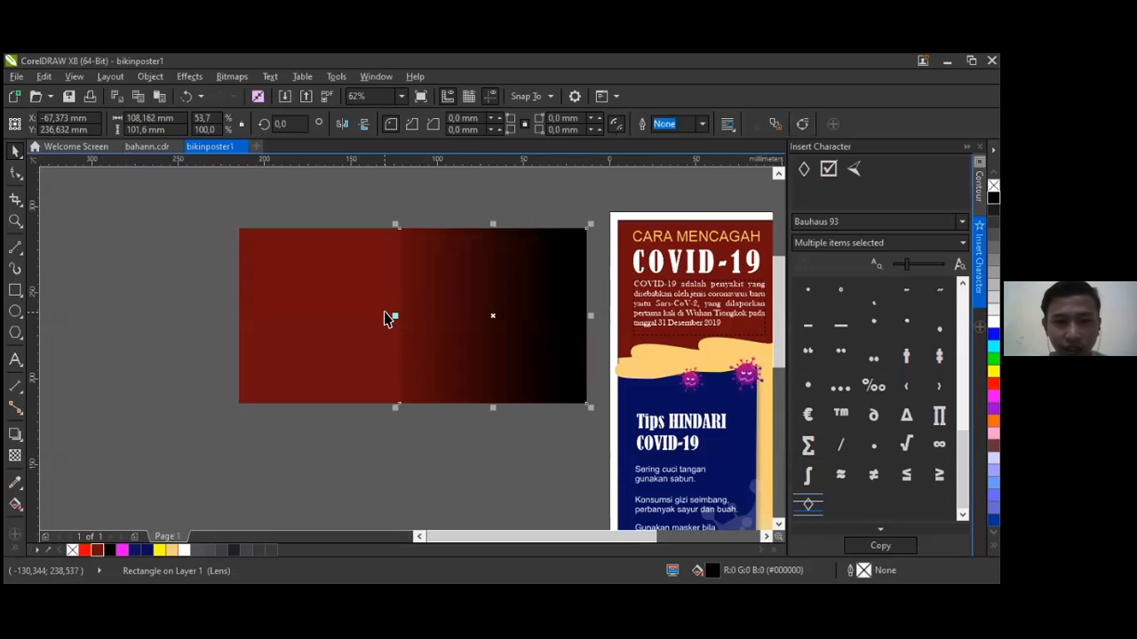
{"action": "left_click_drag", "start_coordinate": [396, 316], "coordinate": [236, 317]}
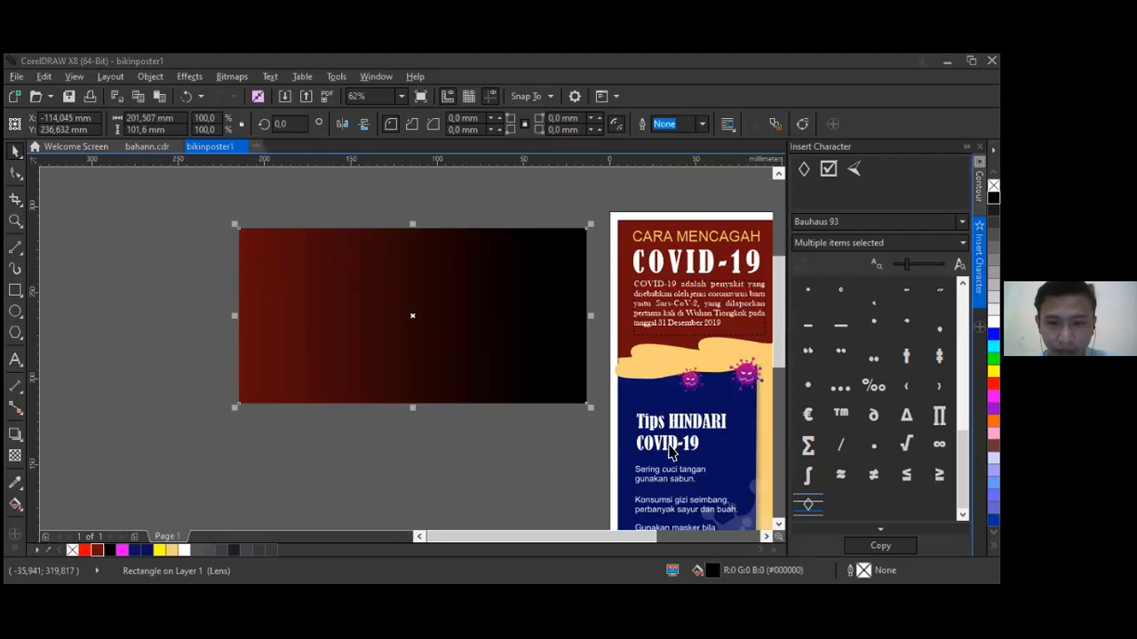
Step: Delete the faded black rectangle and the dark red rectangle beside the poster
{"action": "scroll", "coordinate": [282, 261], "scroll_direction": "down", "scroll_amount": 2}
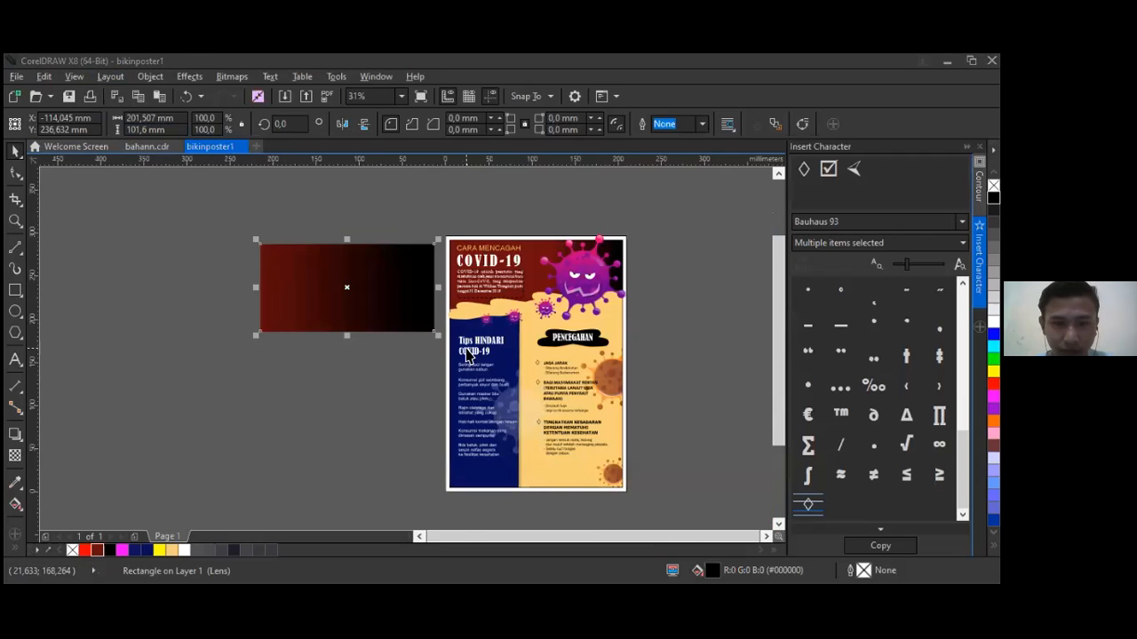
{"action": "scroll", "coordinate": [453, 341], "scroll_direction": "up", "scroll_amount": 2}
{"action": "scroll", "coordinate": [447, 338], "scroll_direction": "down", "scroll_amount": 2}
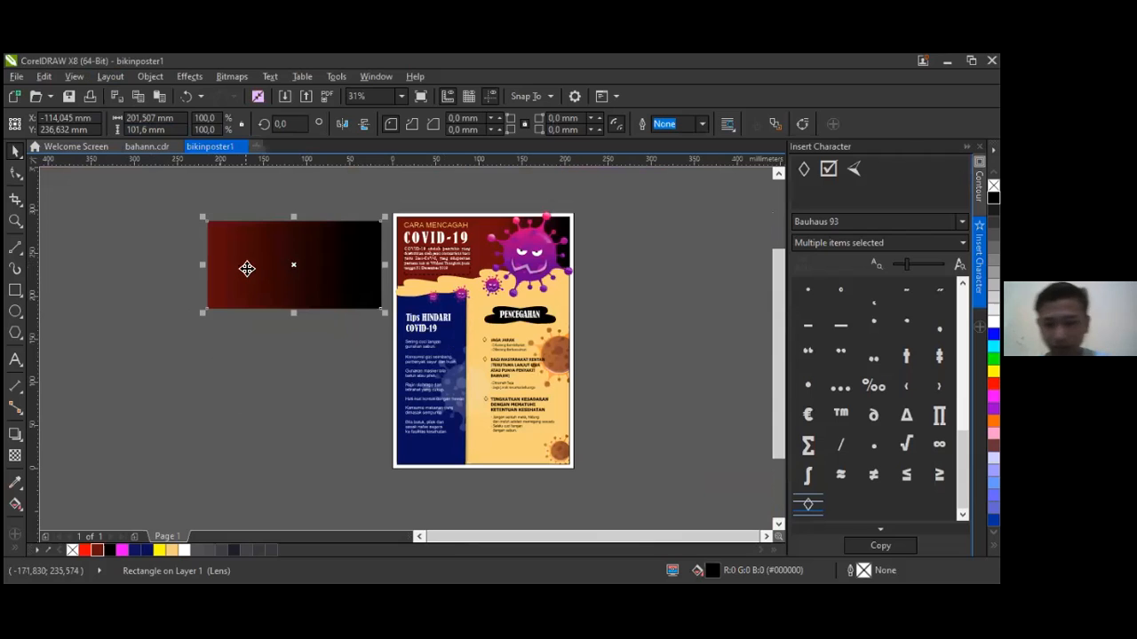
{"action": "key", "text": "Delete"}
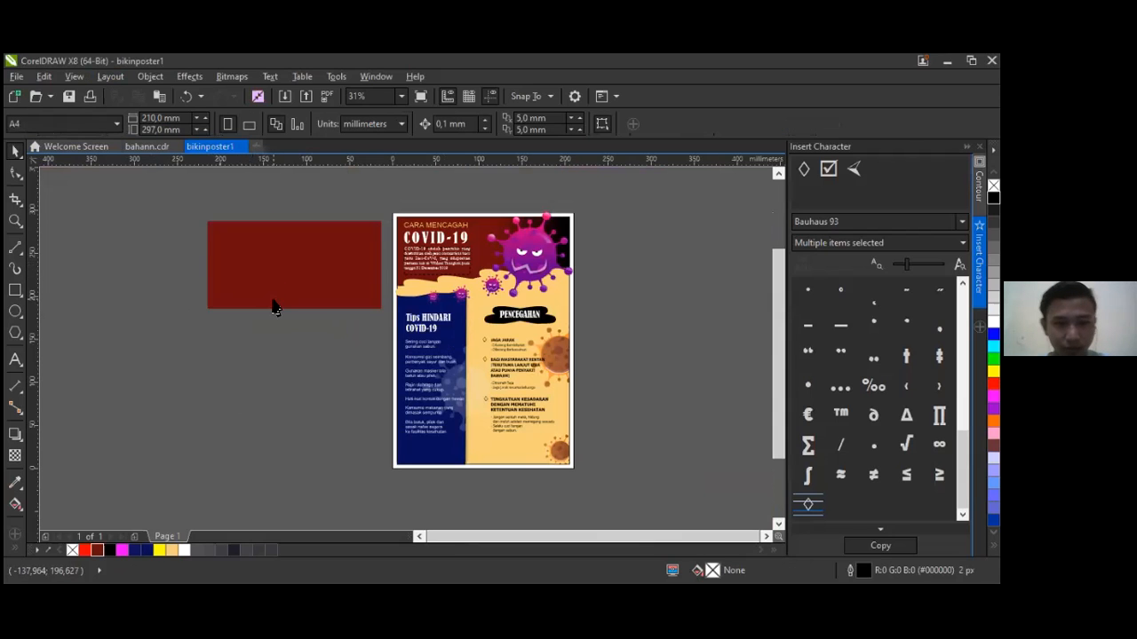
{"action": "left_click", "coordinate": [274, 296]}
{"action": "key", "text": "Delete"}
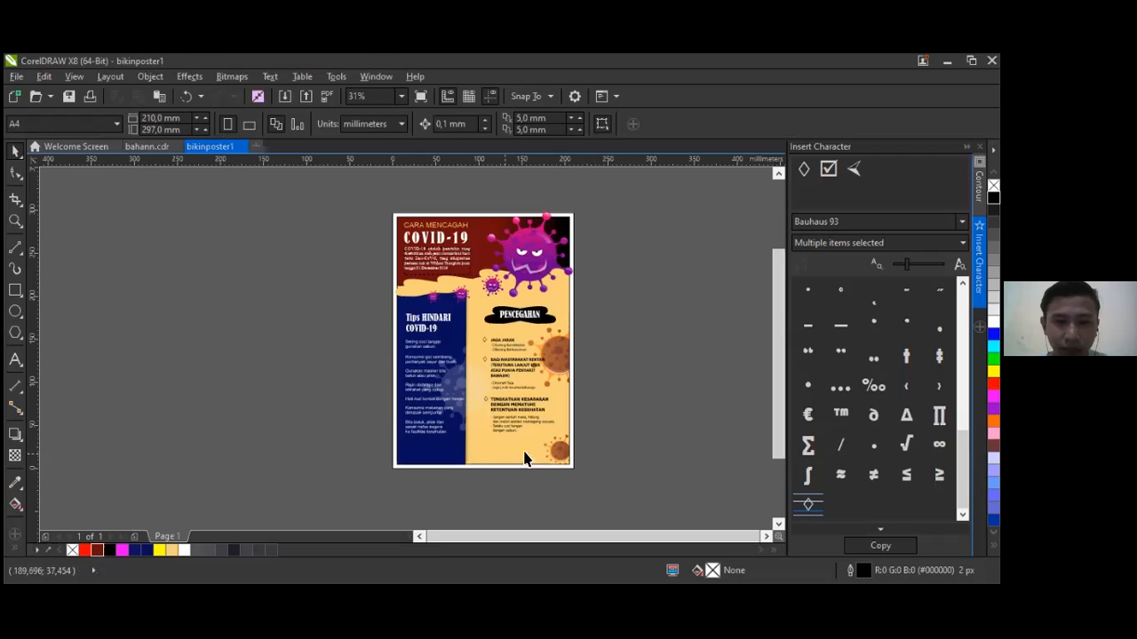
Step: Nudge the large purple virus in the header about 0.5 mm down and 0.3 mm right, and deselect it
{"action": "left_click", "coordinate": [536, 264]}
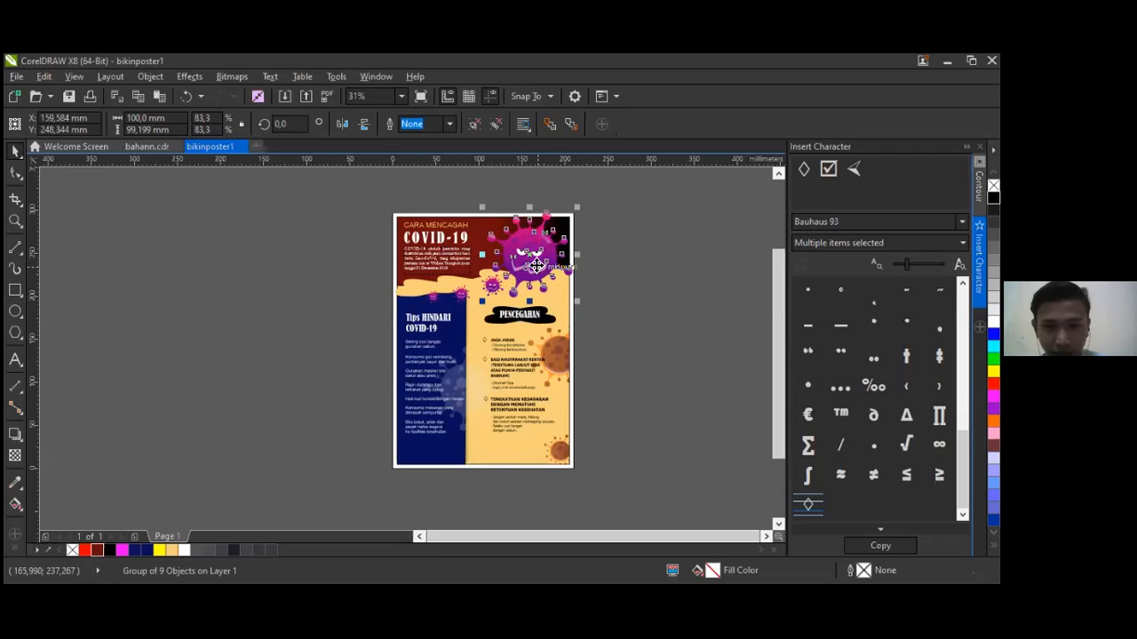
{"action": "key", "text": "Down"}
{"action": "key", "text": "Down"}
{"action": "key", "text": "Down"}
{"action": "key", "text": "Down"}
{"action": "key", "text": "Down"}
{"action": "key", "text": "Down"}
{"action": "key", "text": "Right"}
{"action": "key", "text": "Right"}
{"action": "key", "text": "Right"}
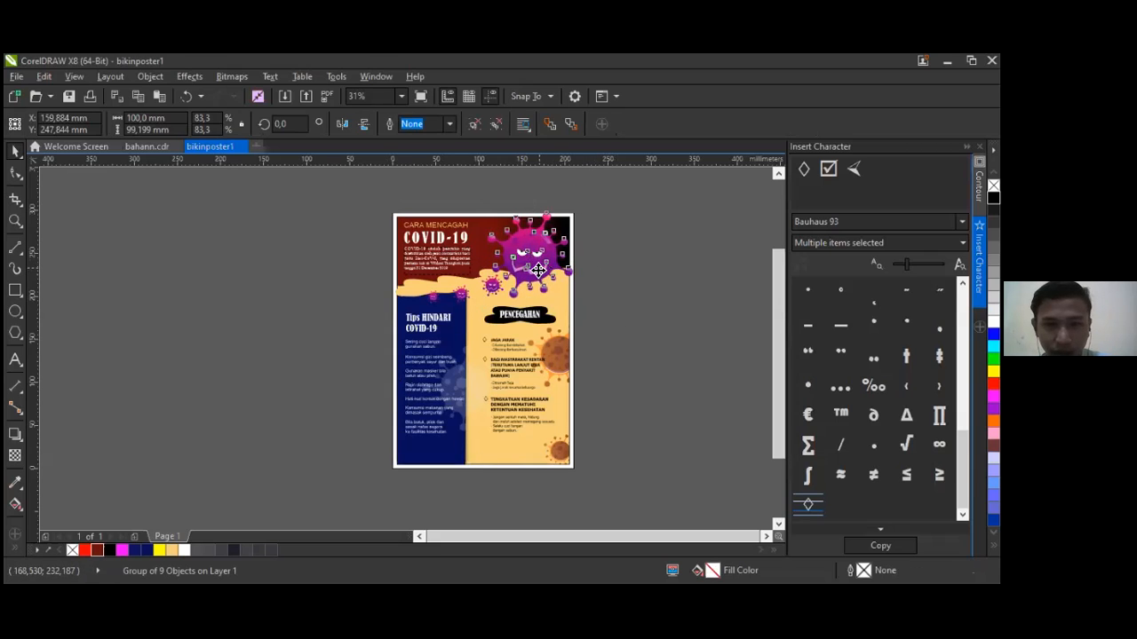
{"action": "left_click", "coordinate": [220, 287]}
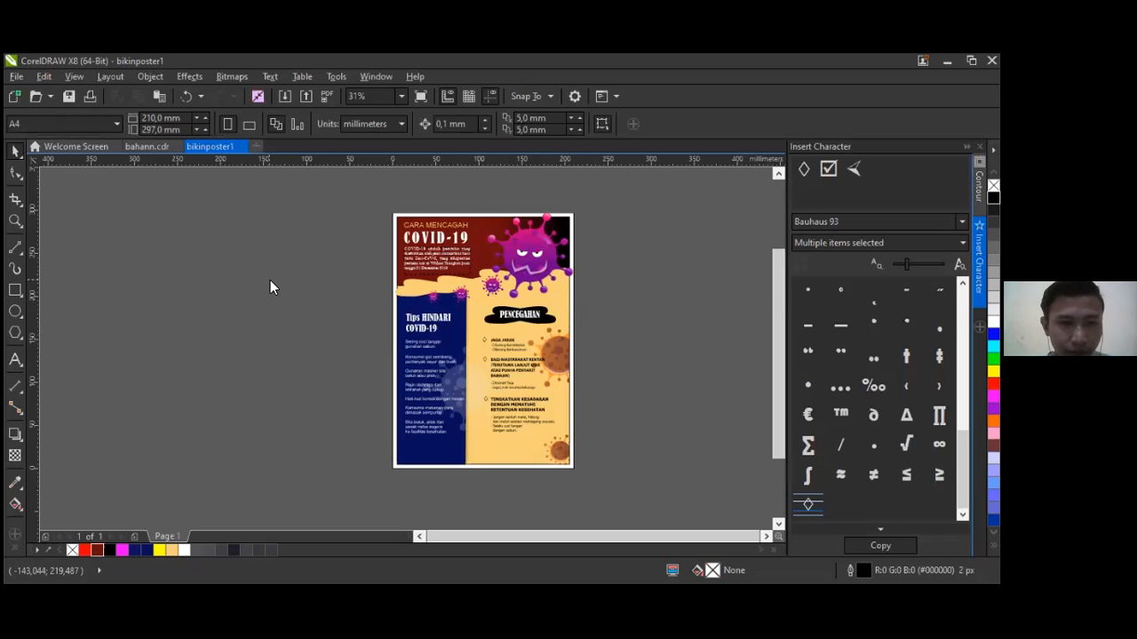
Step: Open the export of the poster as bikinposter1.jpg and cancel it
{"action": "key", "text": "ctrl+e"}
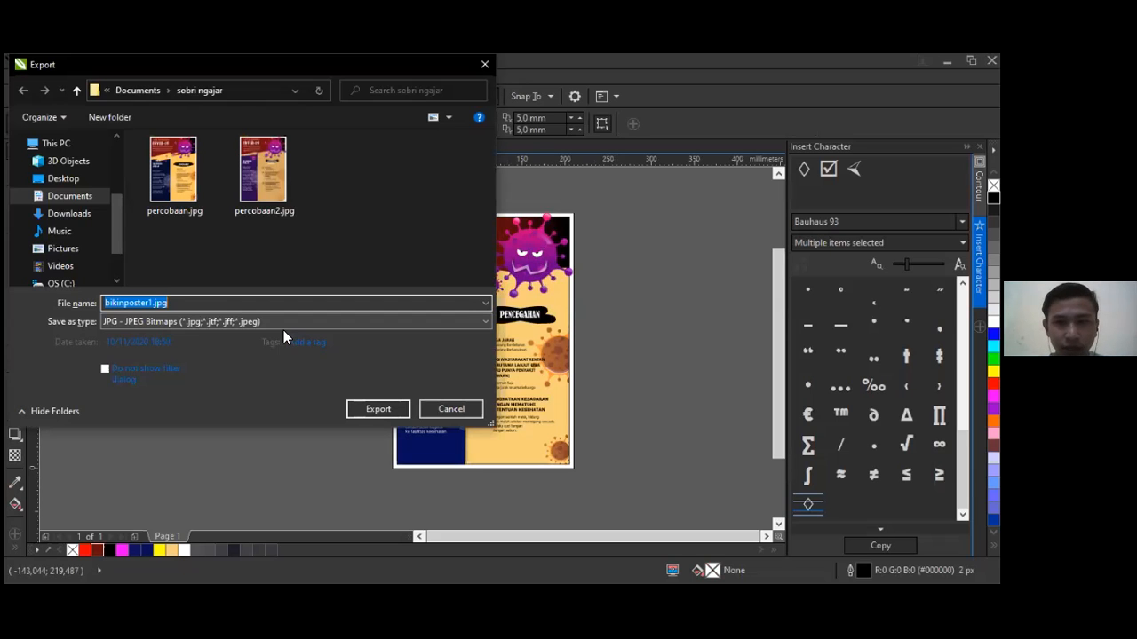
{"action": "left_click", "coordinate": [444, 409]}
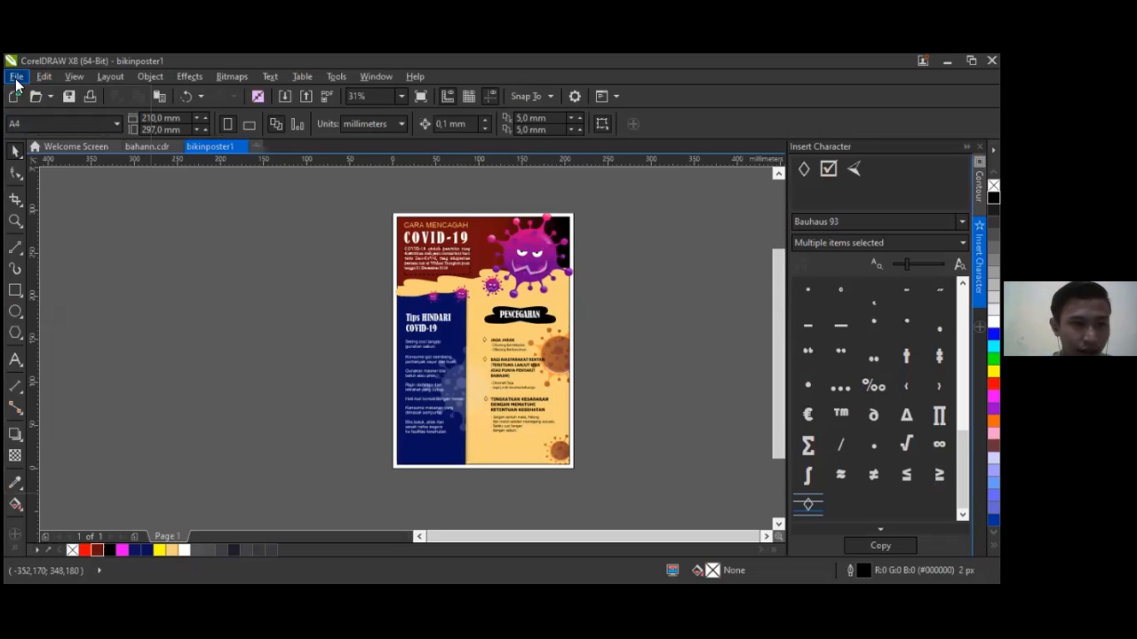
Step: Export the poster to the Documents folder as bikinposter1.jpg in JPG format, accepting the RGB 24-bit, 100% quality settings
{"action": "left_click", "coordinate": [17, 78]}
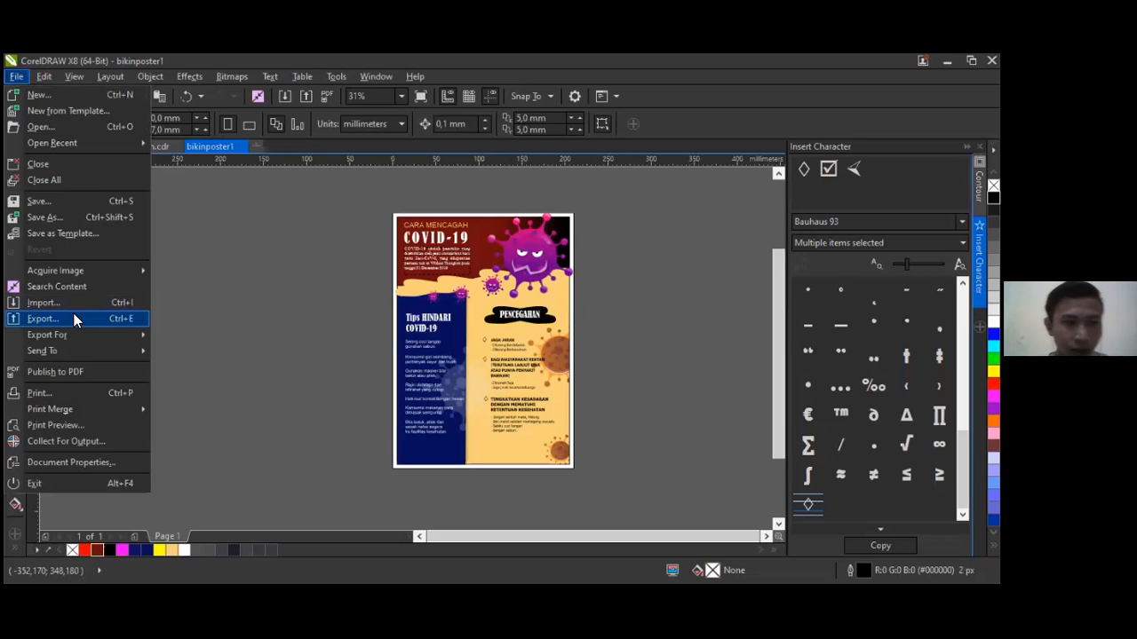
{"action": "left_click", "coordinate": [74, 318]}
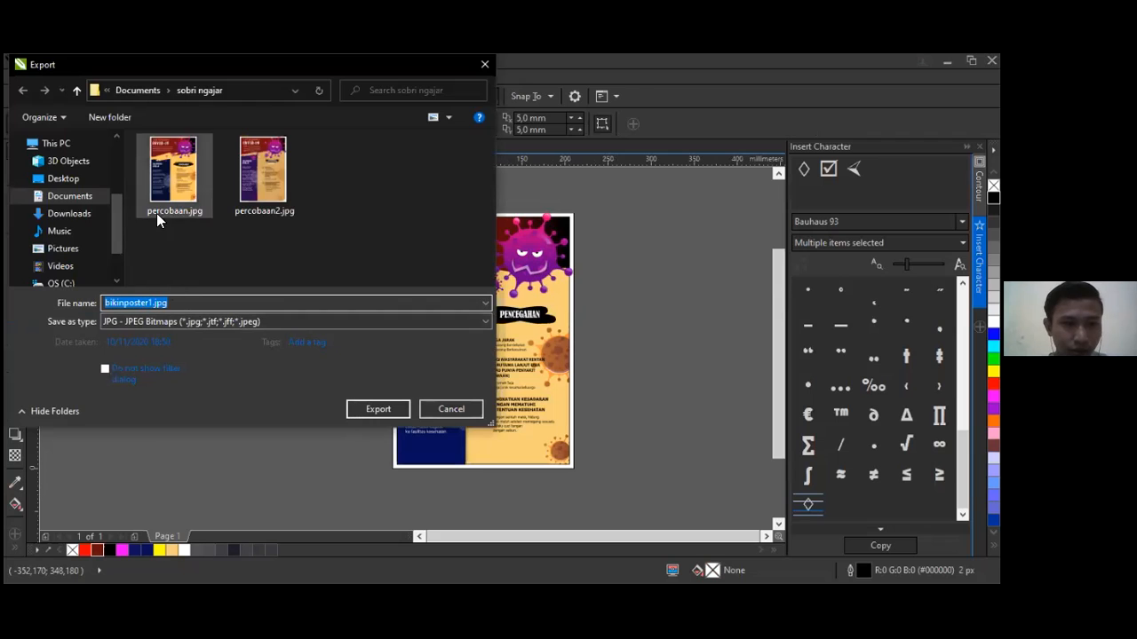
{"action": "left_click", "coordinate": [64, 196]}
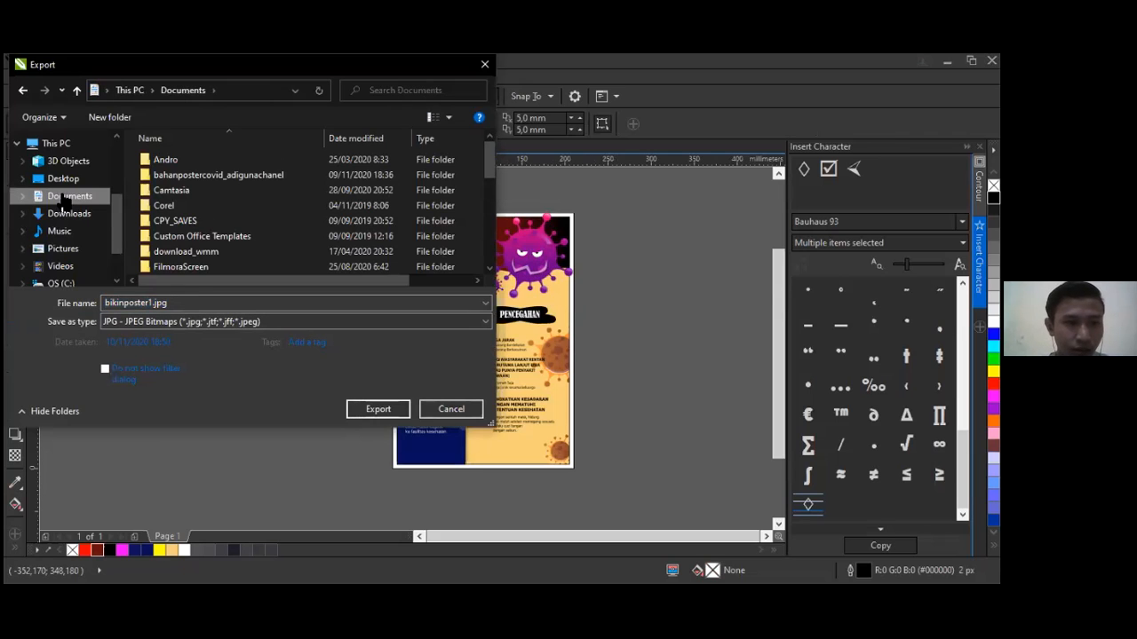
{"action": "left_click", "coordinate": [185, 323]}
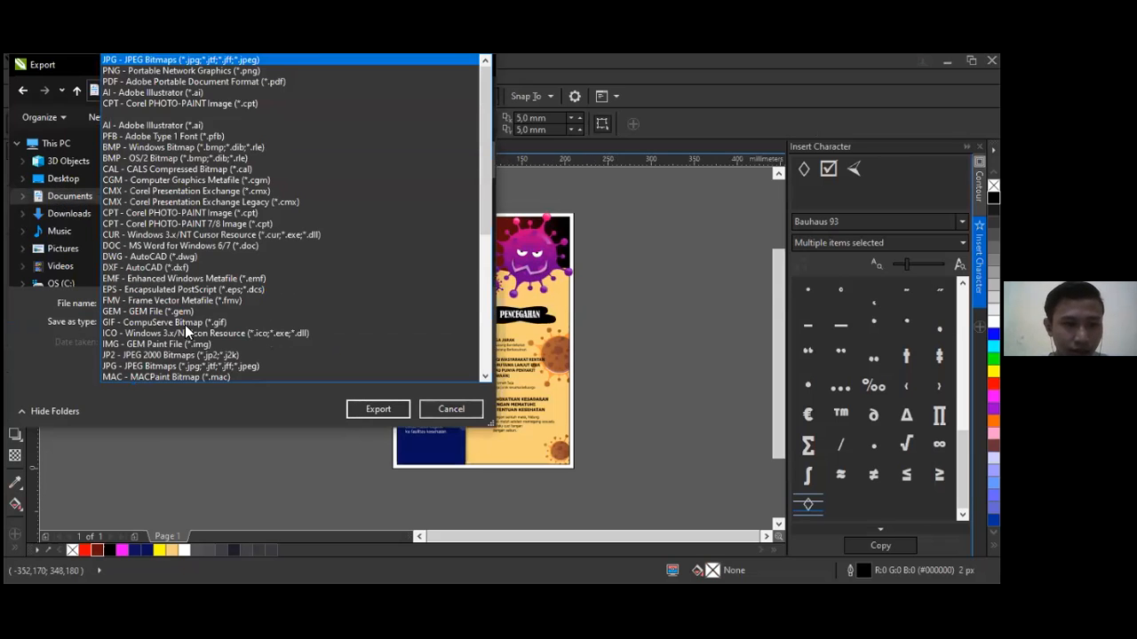
{"action": "left_click", "coordinate": [148, 59]}
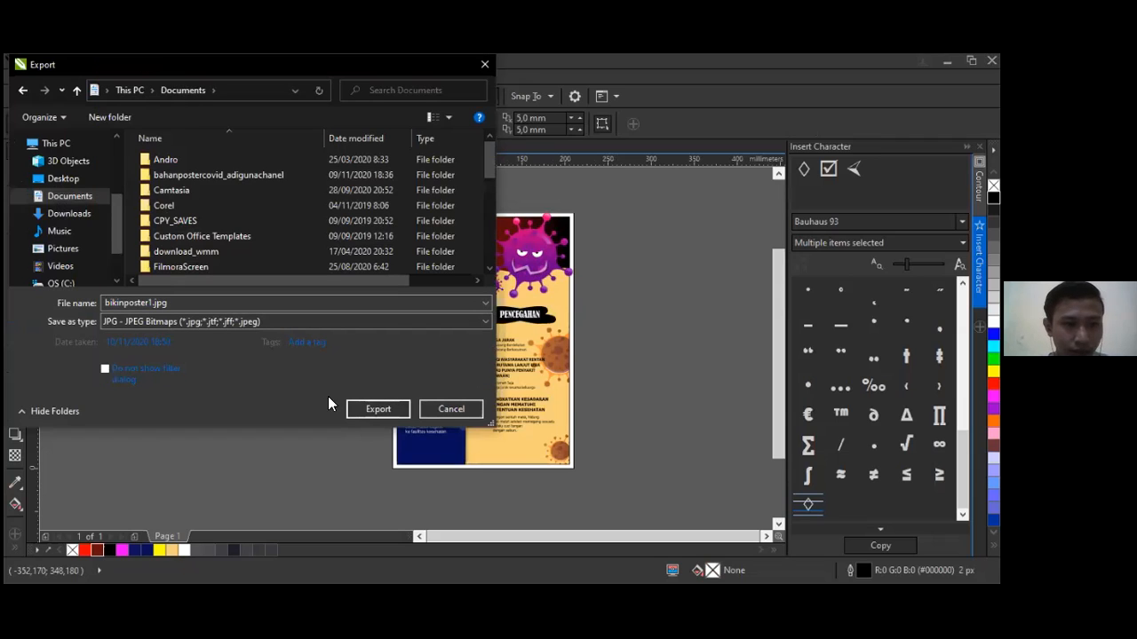
{"action": "left_click", "coordinate": [375, 410]}
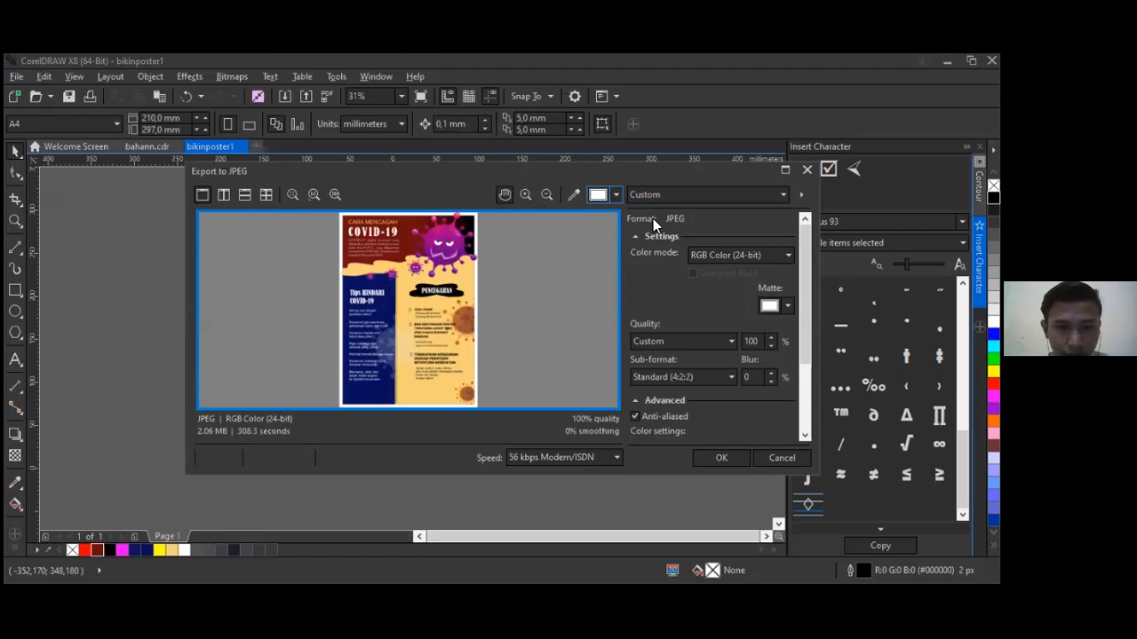
{"action": "left_click", "coordinate": [716, 459]}
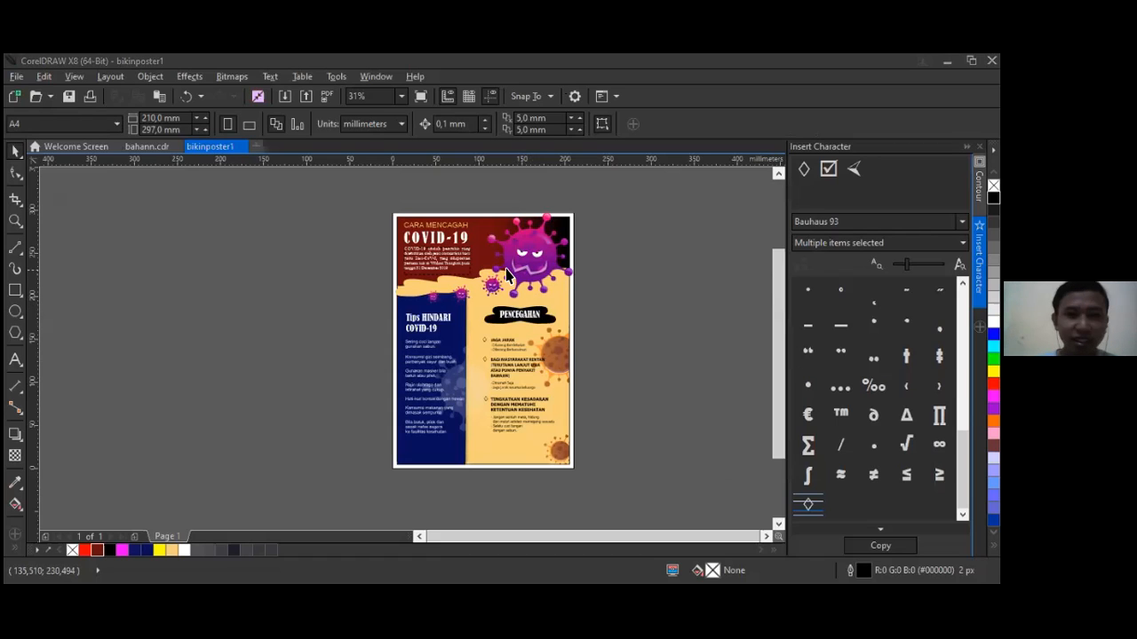
{"action": "left_click", "coordinate": [469, 259]}
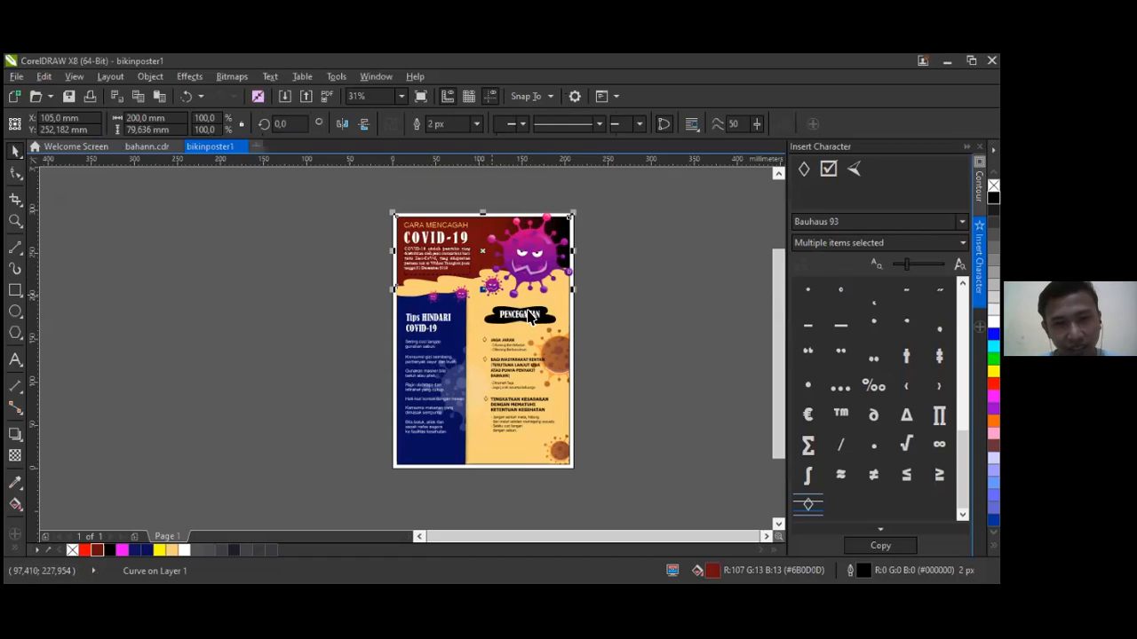
{"action": "left_click", "coordinate": [637, 308]}
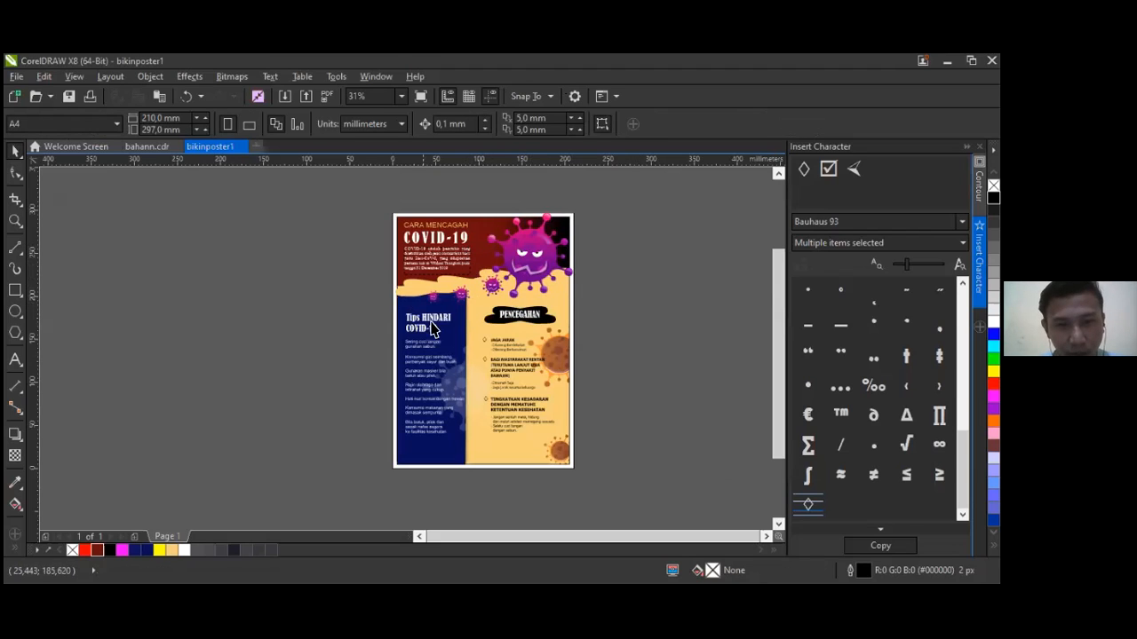
{"action": "left_click", "coordinate": [480, 257]}
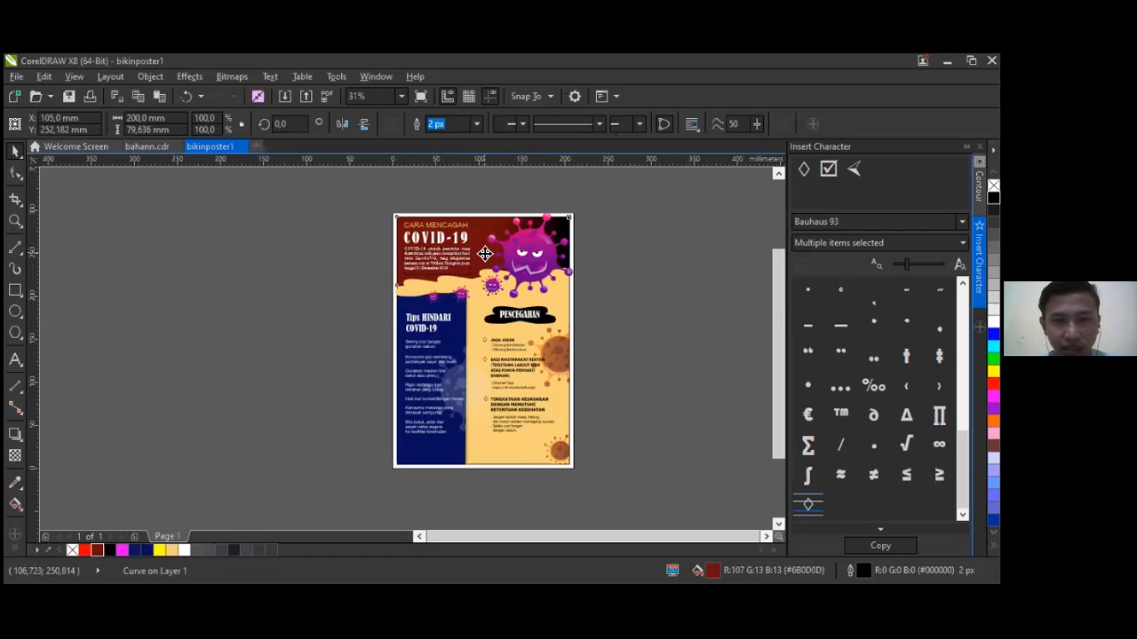
{"action": "key", "text": "Escape"}
{"action": "left_click", "coordinate": [486, 256]}
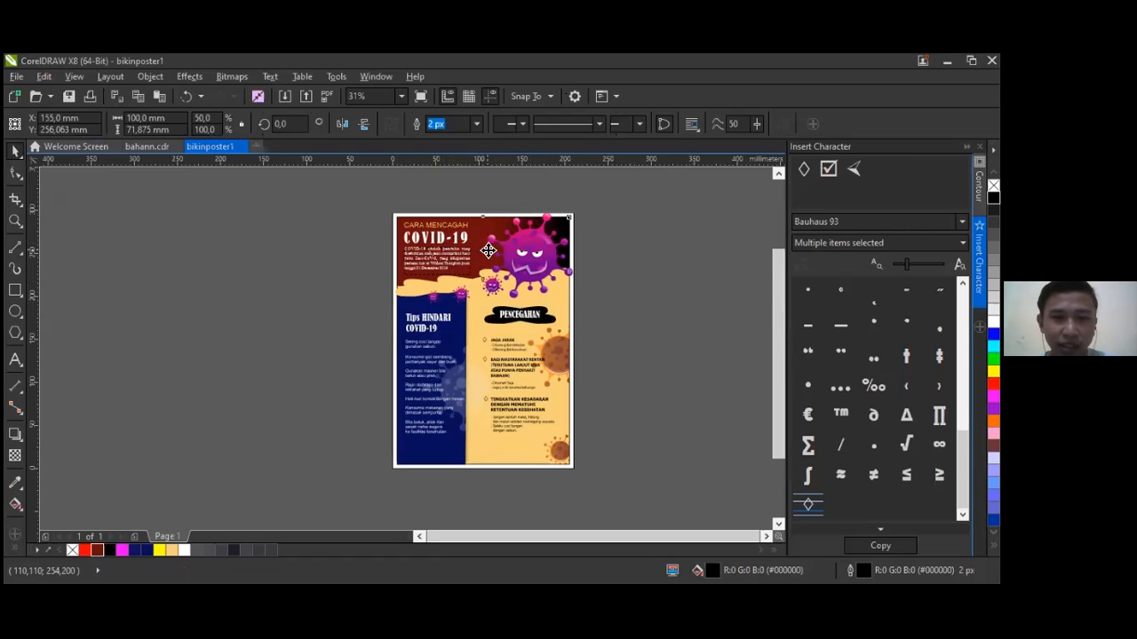
{"action": "left_click", "coordinate": [674, 315]}
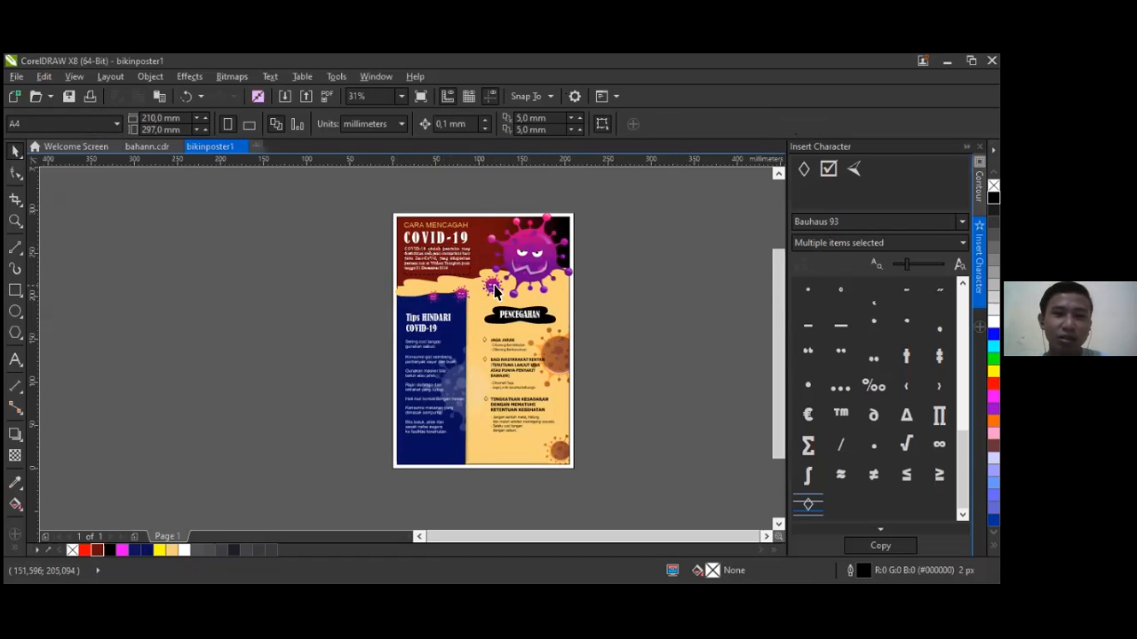
Step: Open the fill colour of the dark red header shape, cancel the dialog and deselect the shape
{"action": "left_click", "coordinate": [478, 254]}
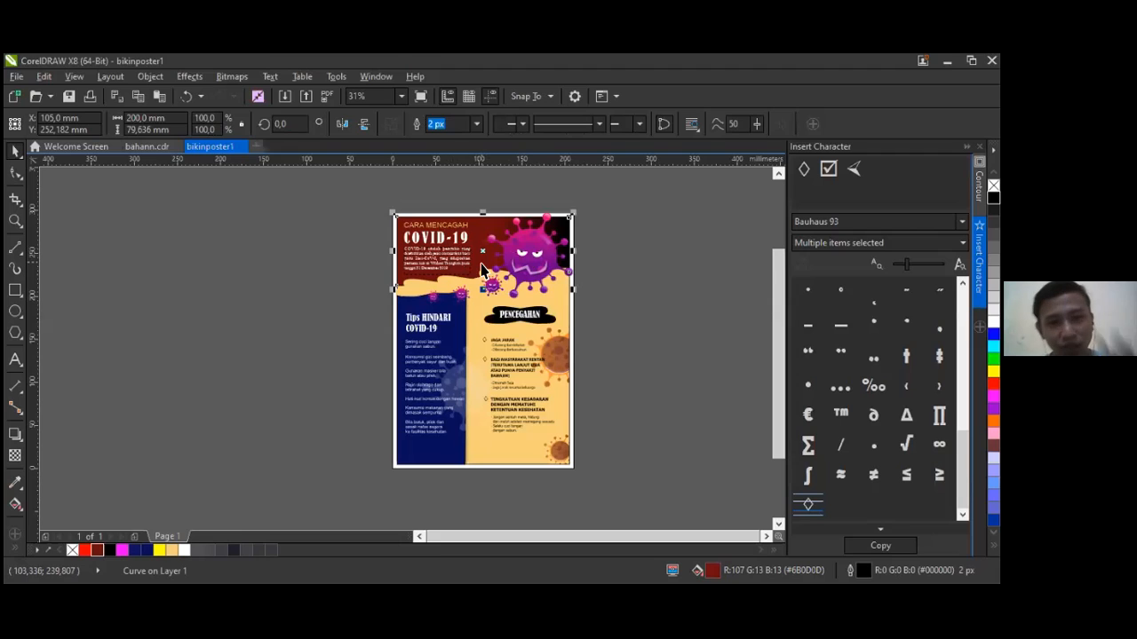
{"action": "double_click", "coordinate": [713, 573]}
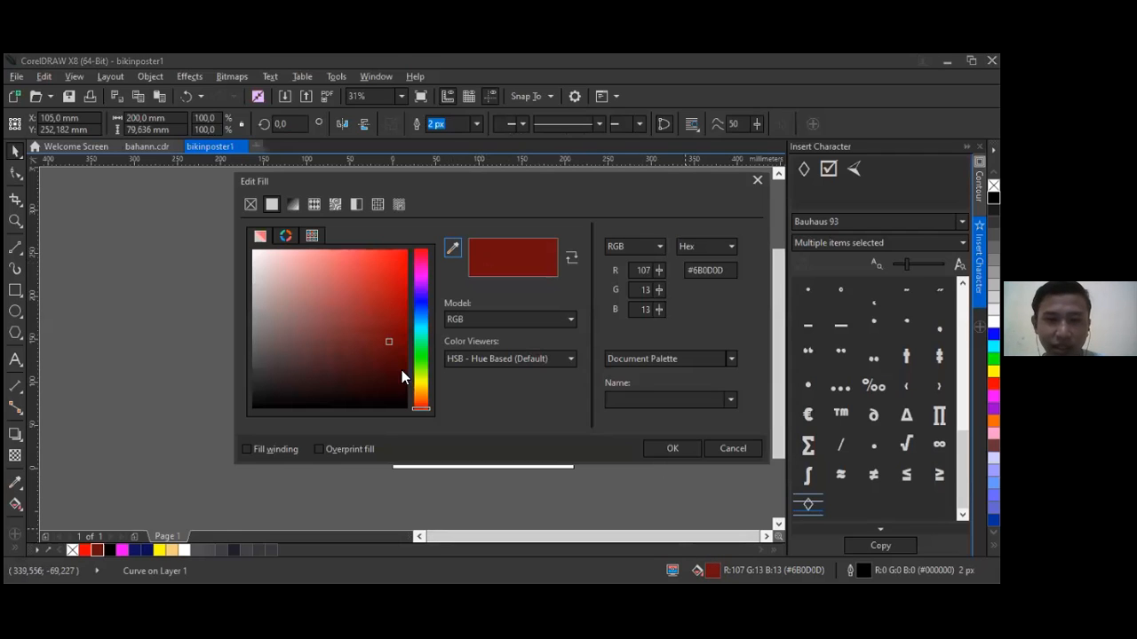
{"action": "left_click", "coordinate": [722, 451]}
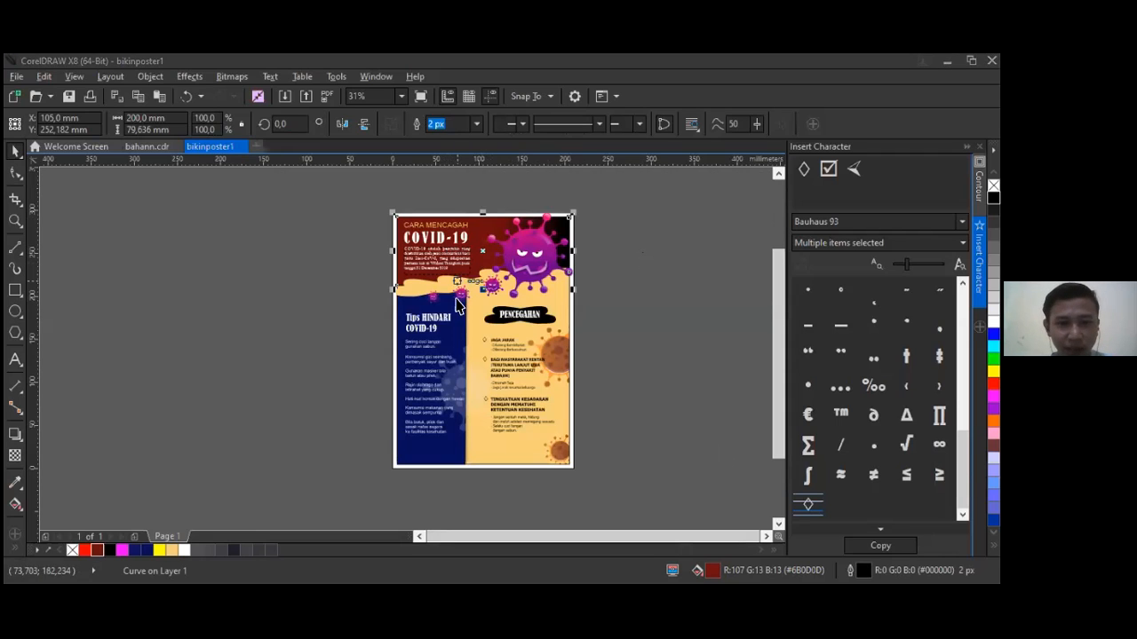
{"action": "left_click", "coordinate": [664, 341]}
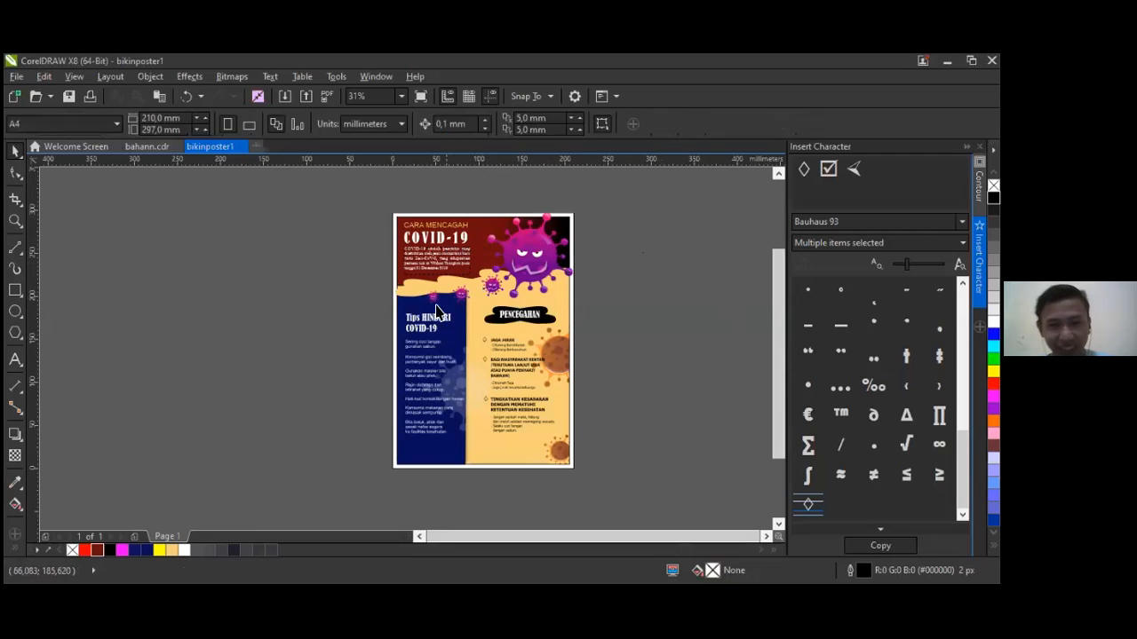
Step: Change the fill of the blue column behind the Tips HINDARI COVID-19 text to purple #593199
{"action": "left_click", "coordinate": [478, 250]}
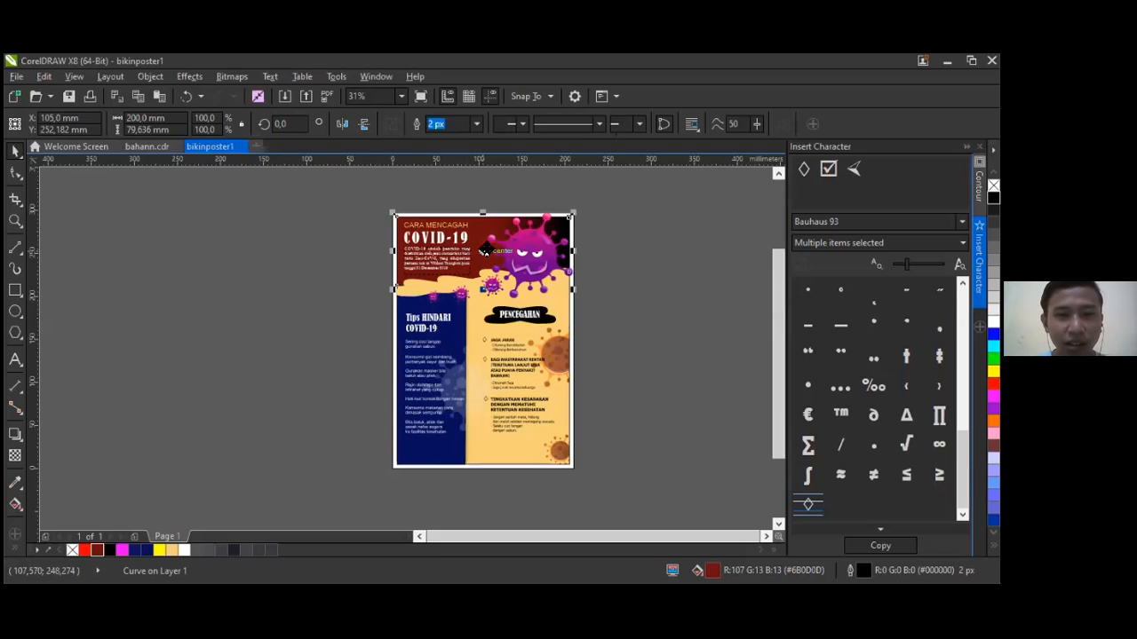
{"action": "left_click", "coordinate": [459, 342]}
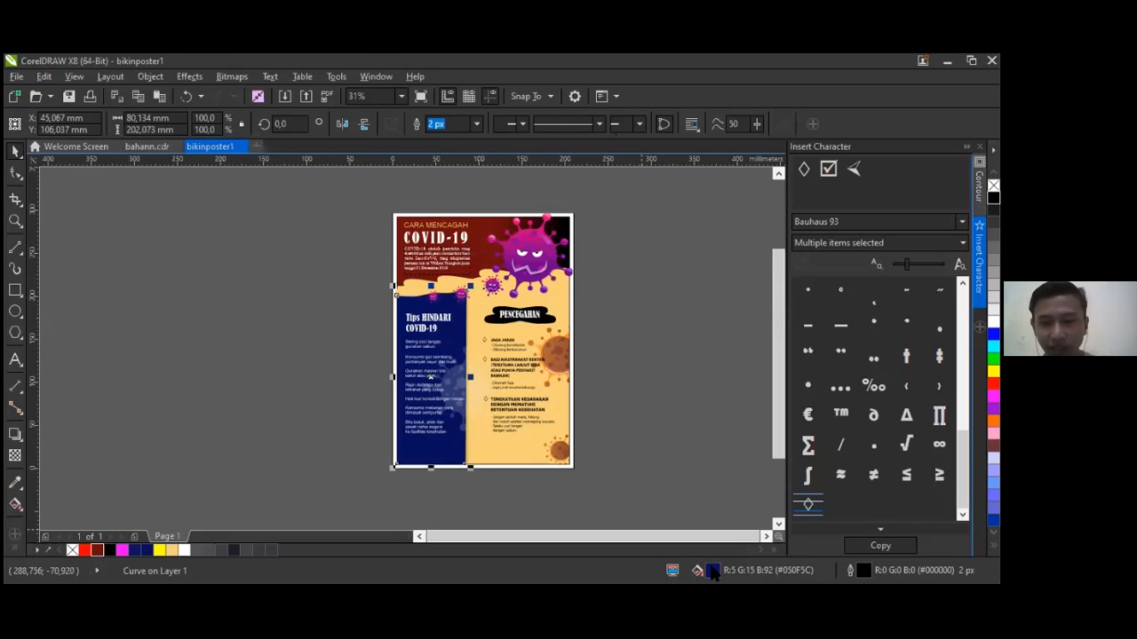
{"action": "double_click", "coordinate": [713, 573]}
{"action": "mouse_move", "coordinate": [376, 363]}
{"action": "left_mouse_down"}
{"action": "mouse_move", "coordinate": [368, 340]}
{"action": "mouse_move", "coordinate": [326, 331]}
{"action": "mouse_move", "coordinate": [357, 313]}
{"action": "left_mouse_up"}
{"action": "left_click", "coordinate": [420, 312]}
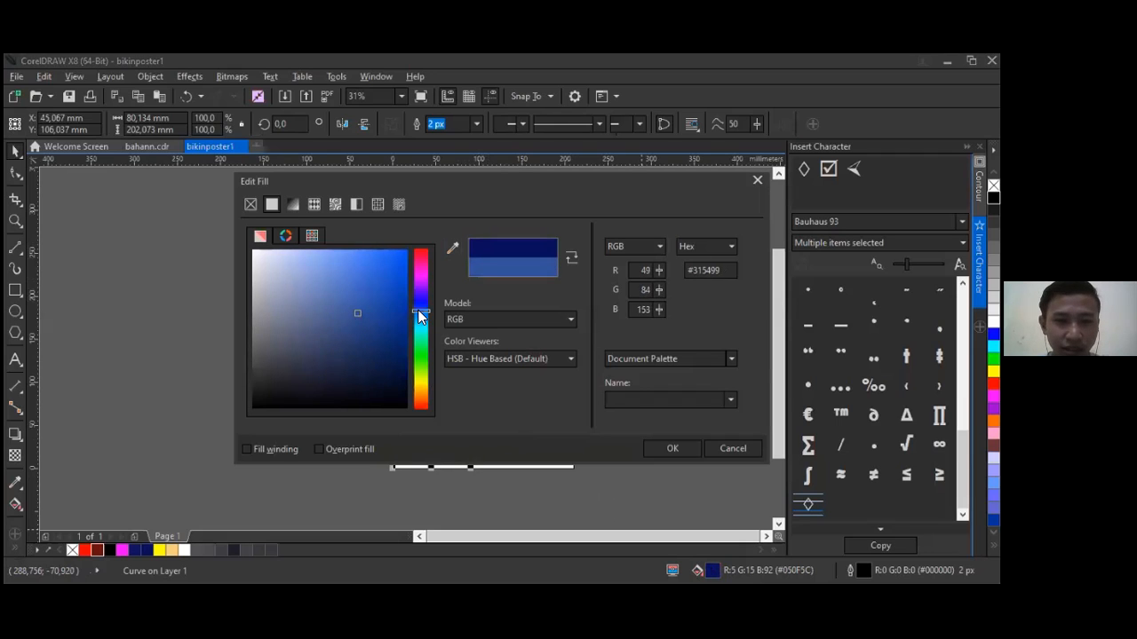
{"action": "left_click", "coordinate": [417, 293]}
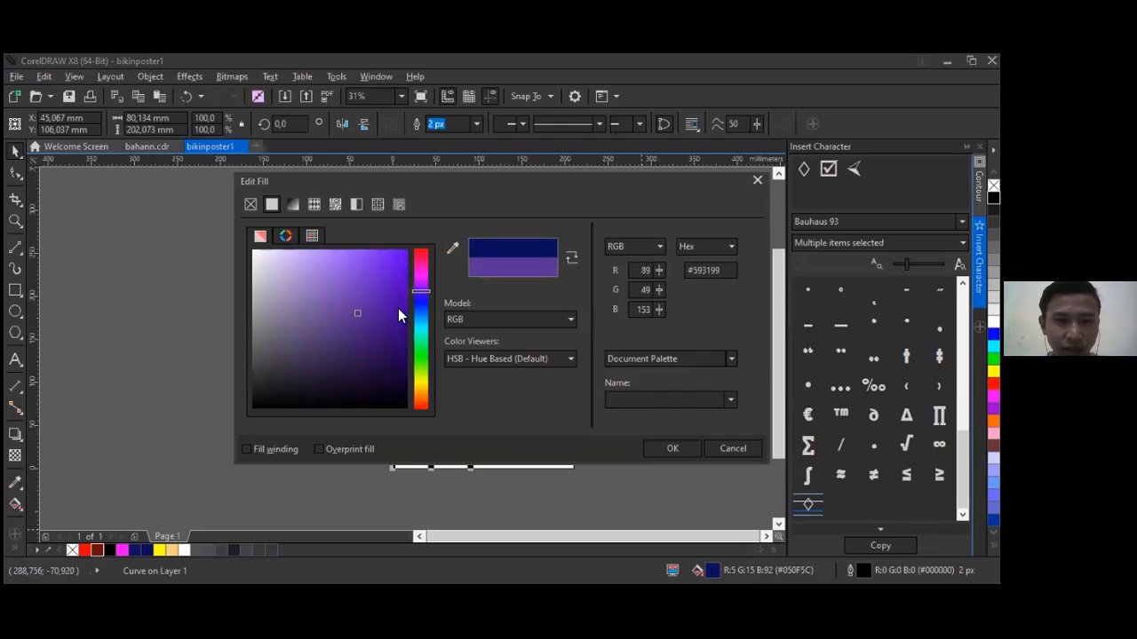
{"action": "left_click", "coordinate": [654, 446]}
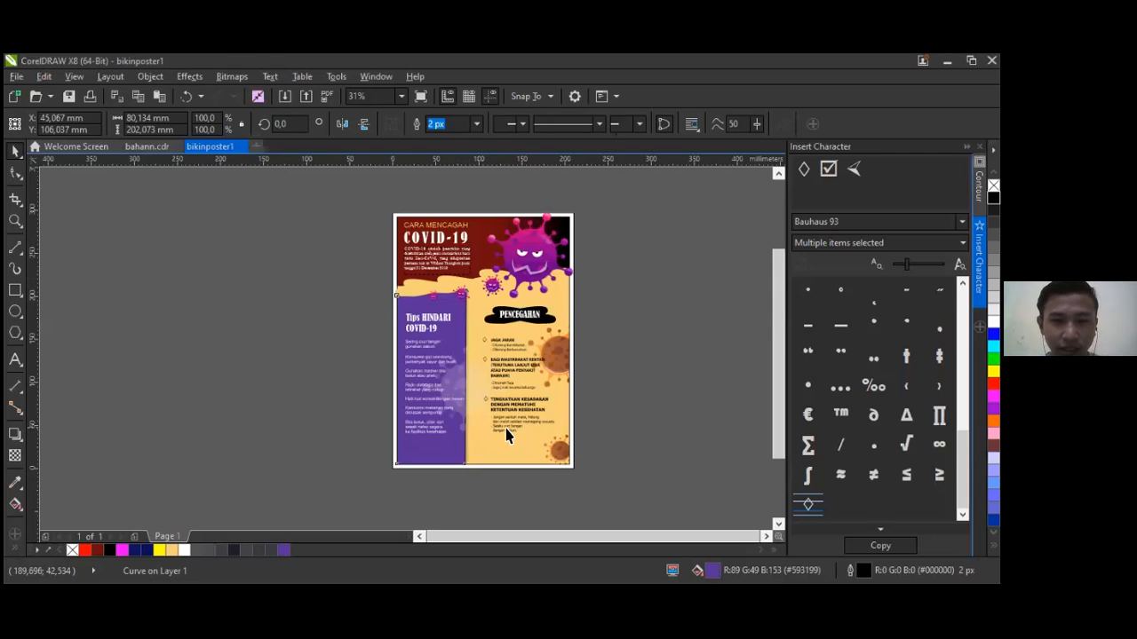
{"action": "left_click", "coordinate": [671, 373]}
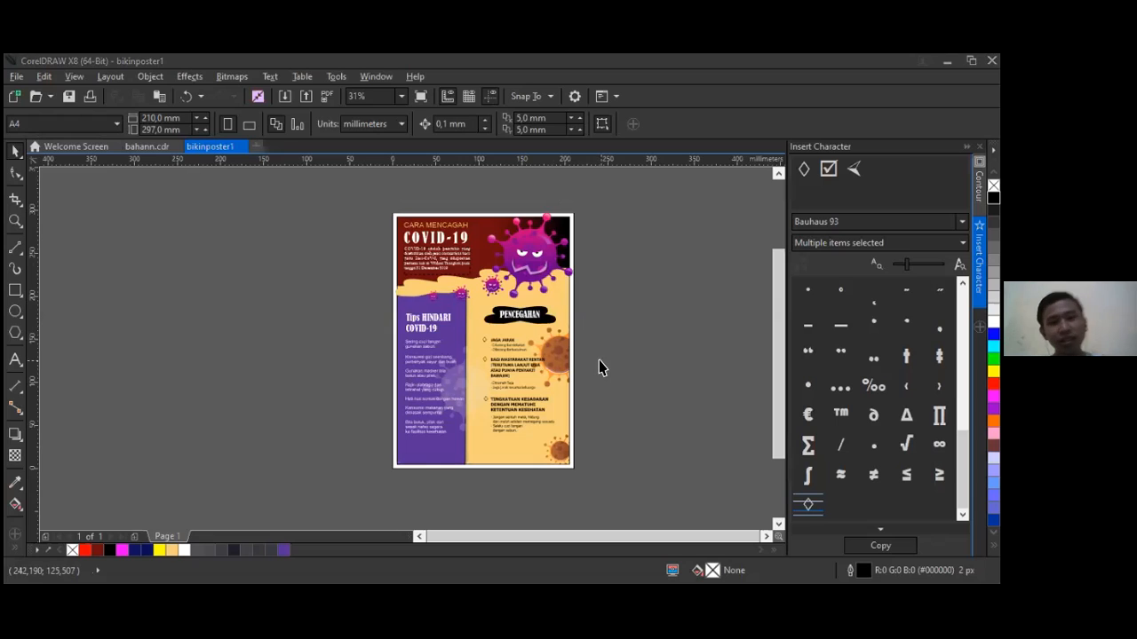
{"action": "left_click", "coordinate": [550, 355]}
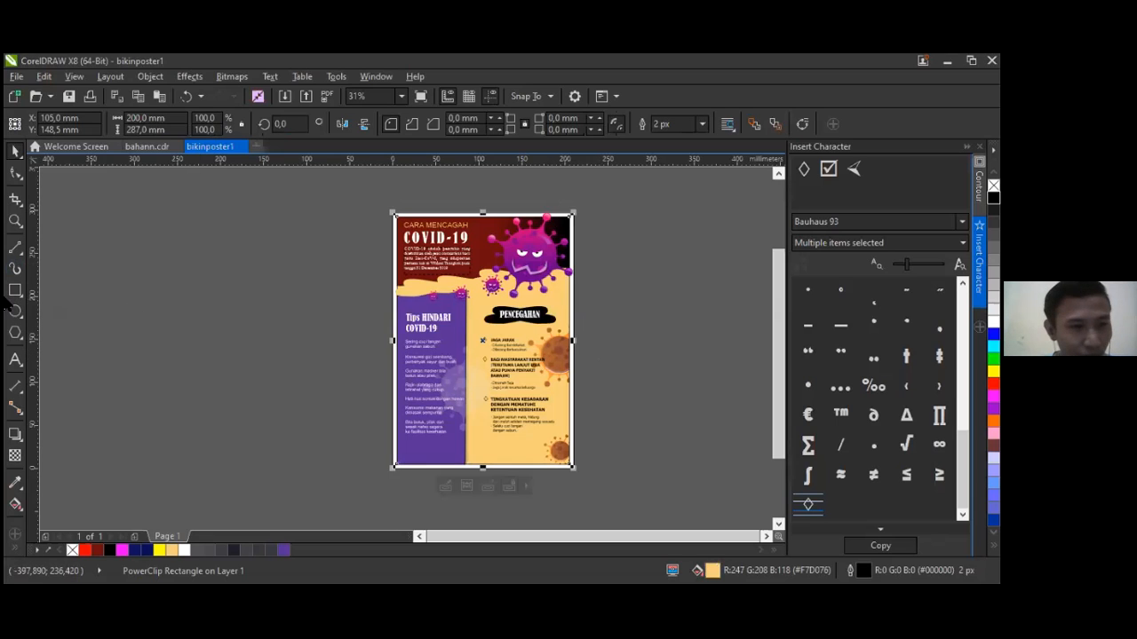
{"action": "left_click", "coordinate": [18, 202]}
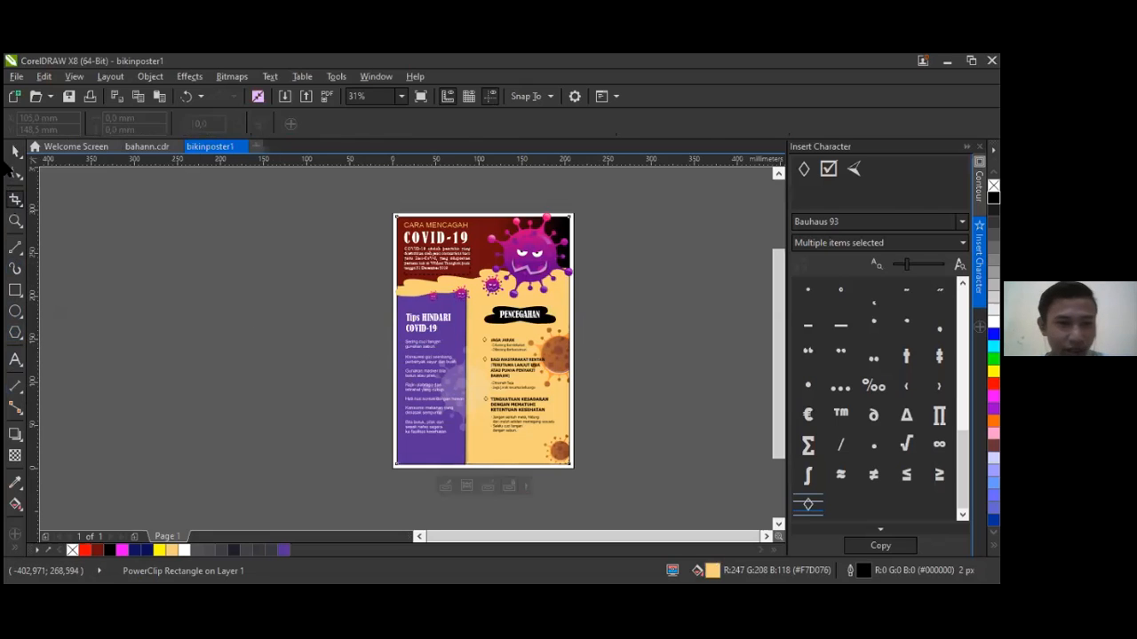
{"action": "left_click", "coordinate": [16, 151]}
{"action": "left_click", "coordinate": [605, 366]}
{"action": "left_click", "coordinate": [563, 355]}
{"action": "left_click", "coordinate": [149, 331]}
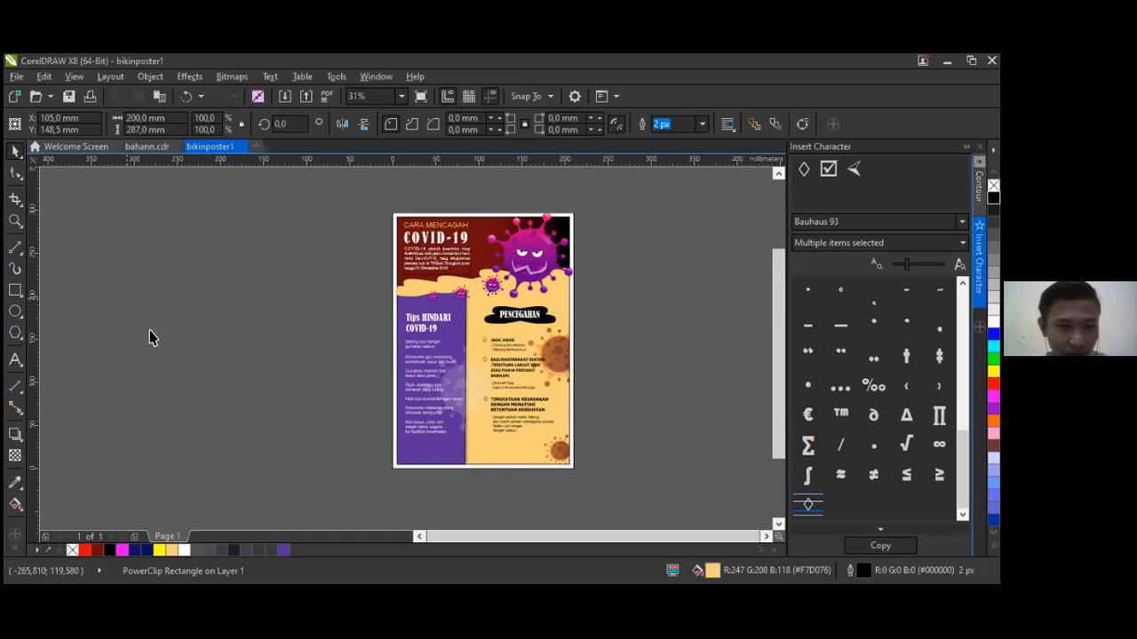
Step: Copy the purple virus from bahann.cdr into bikinposter1 and place it across the right edge of the beige column
{"action": "left_click", "coordinate": [147, 147]}
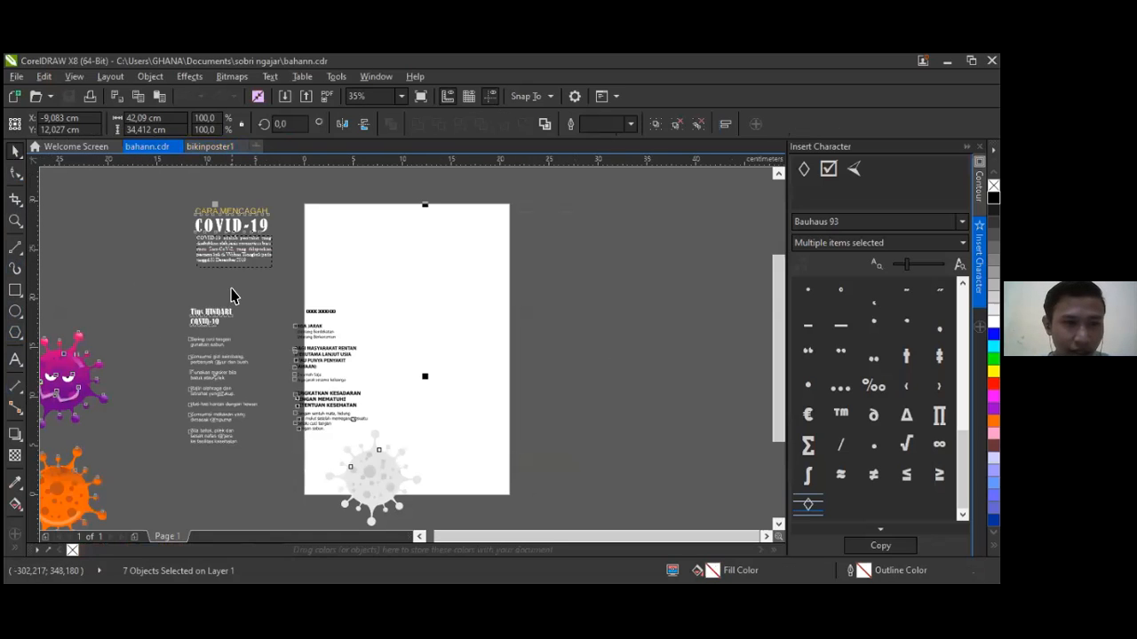
{"action": "left_click", "coordinate": [71, 377]}
{"action": "left_click", "coordinate": [407, 388]}
{"action": "left_click", "coordinate": [76, 476]}
{"action": "left_click", "coordinate": [83, 382]}
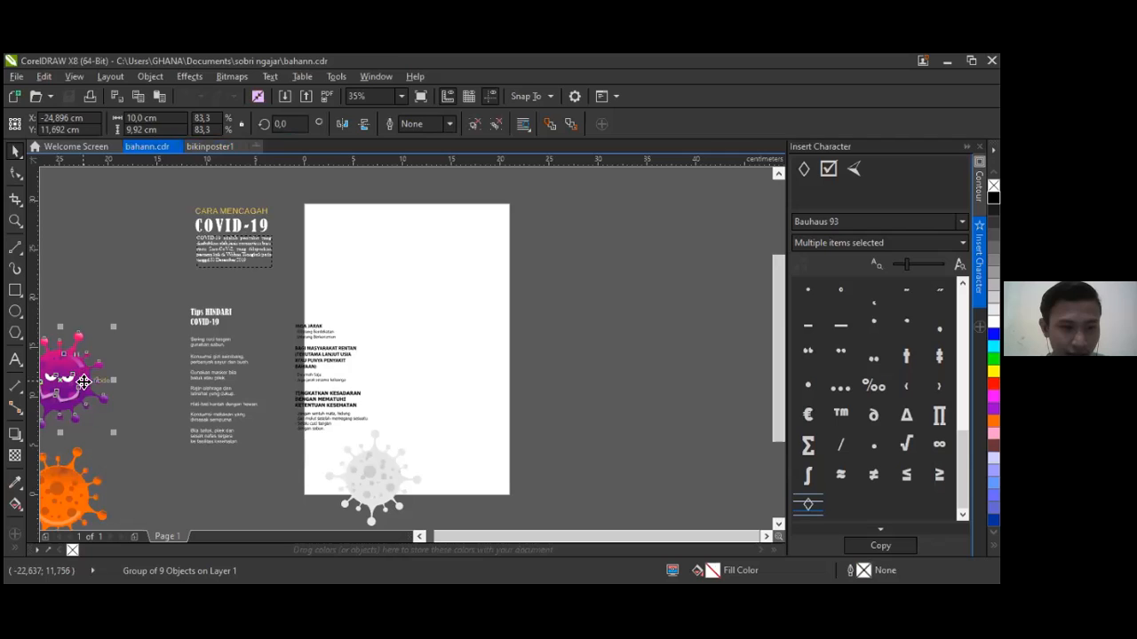
{"action": "left_click", "coordinate": [221, 147]}
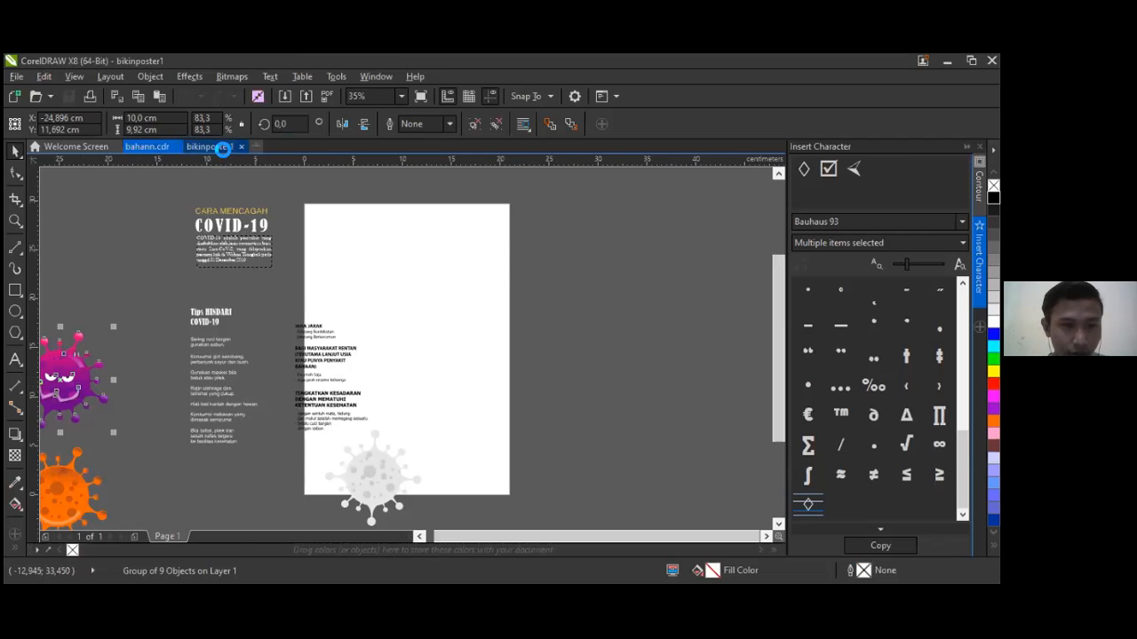
{"action": "key", "text": "ctrl+v"}
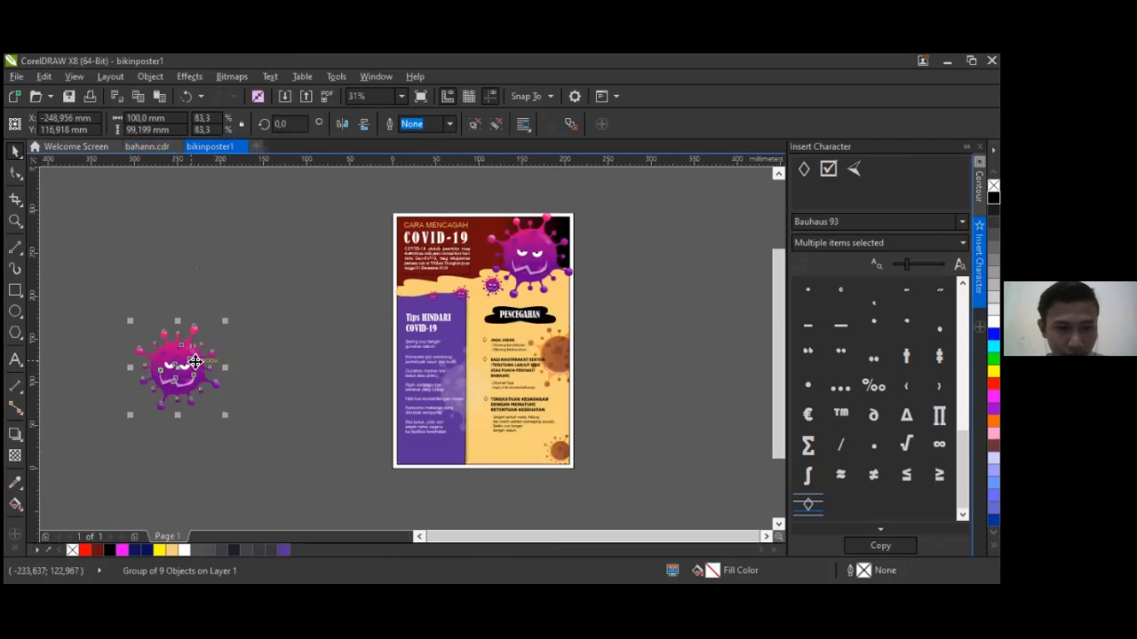
{"action": "left_click_drag", "start_coordinate": [187, 362], "coordinate": [575, 371]}
Step: Convert the pasted purple virus to curves and PowerClip it inside the poster's beige background rectangle
{"action": "scroll", "coordinate": [576, 372], "scroll_direction": "up", "scroll_amount": 2}
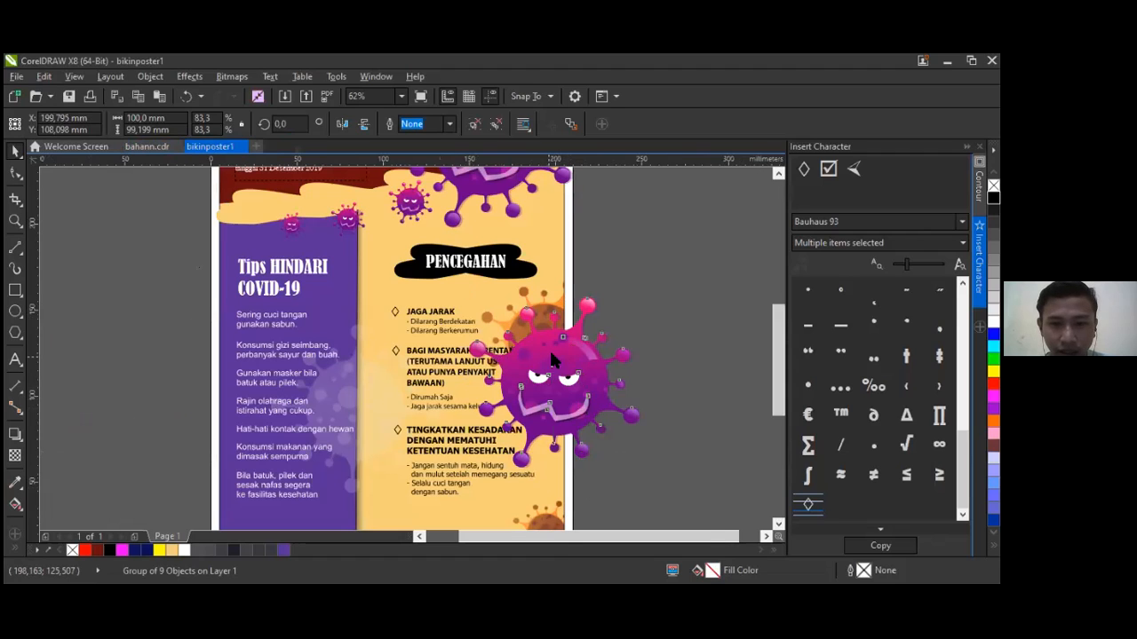
{"action": "right_click", "coordinate": [555, 355]}
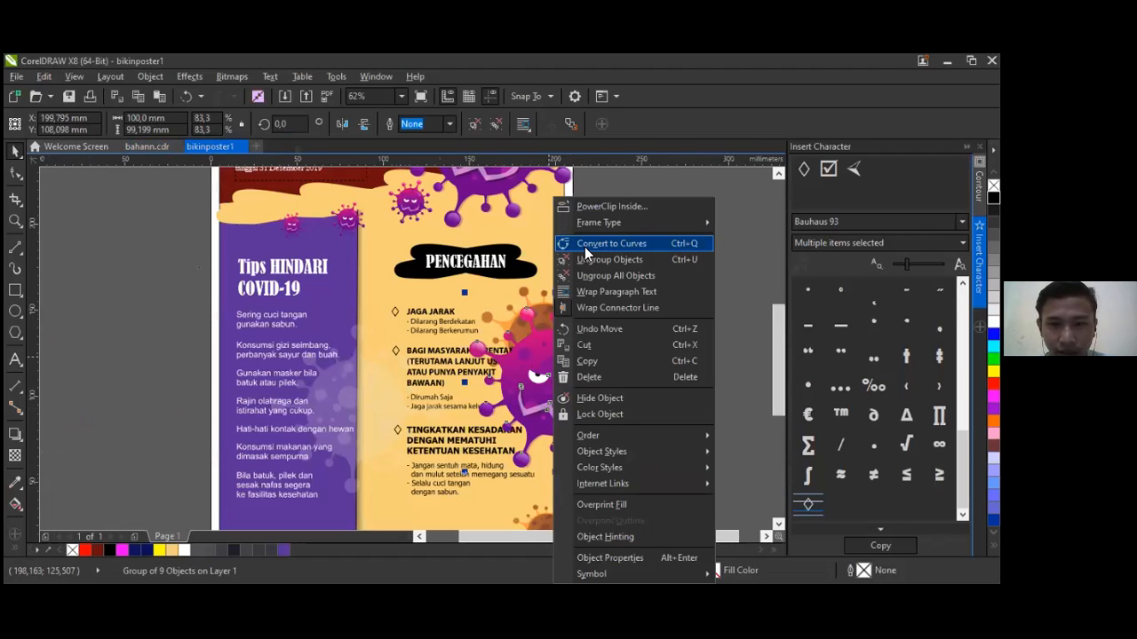
{"action": "left_click", "coordinate": [584, 247]}
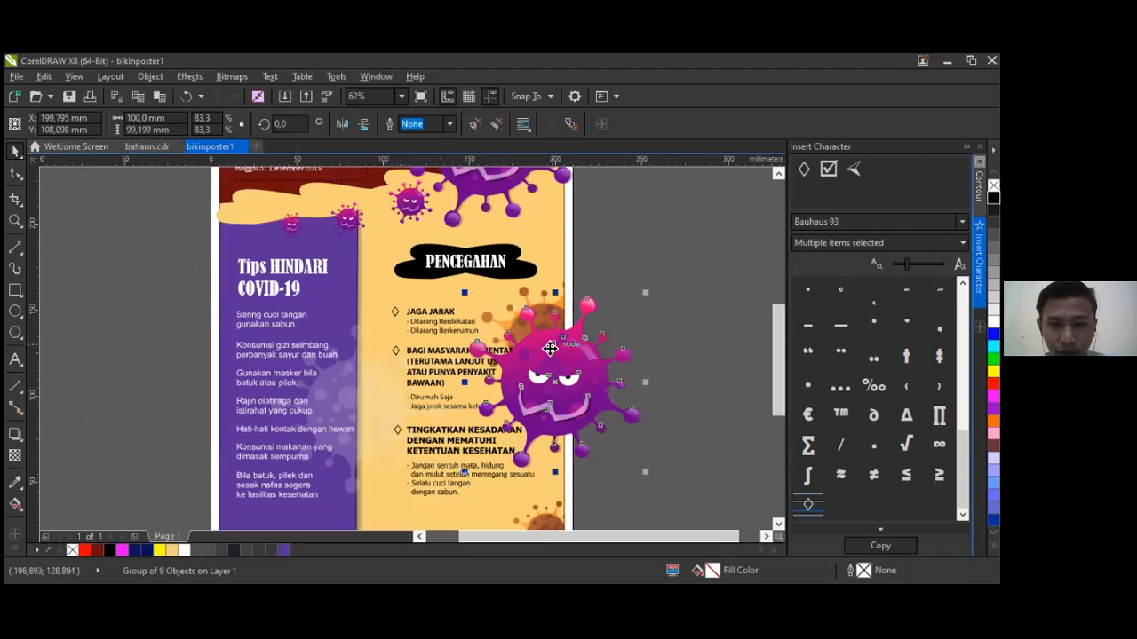
{"action": "right_click", "coordinate": [550, 348]}
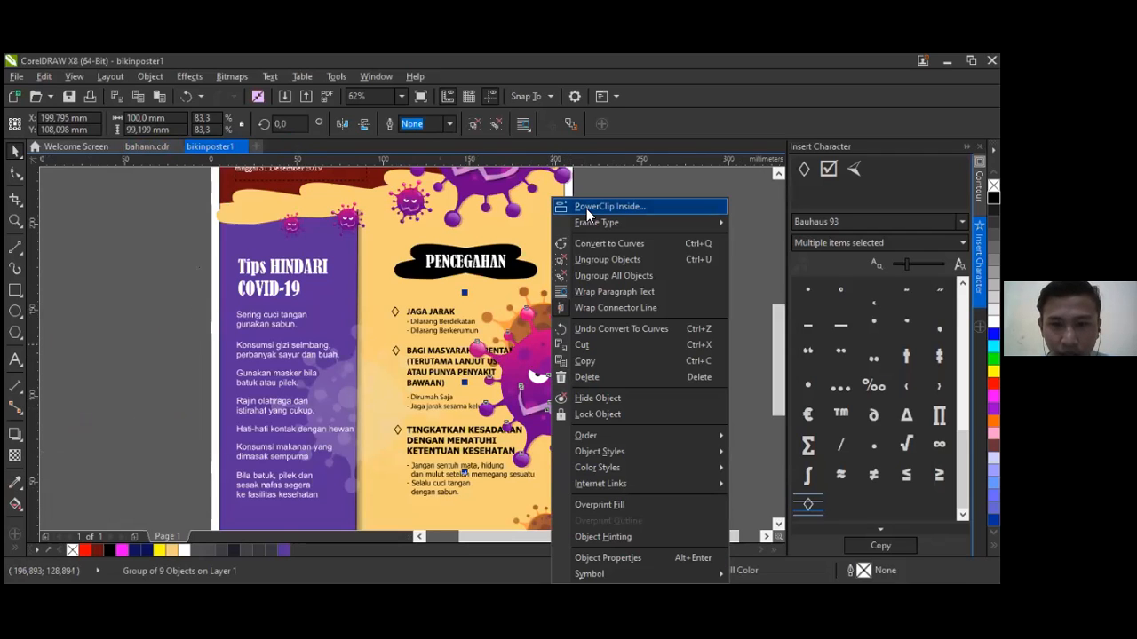
{"action": "left_click", "coordinate": [586, 208]}
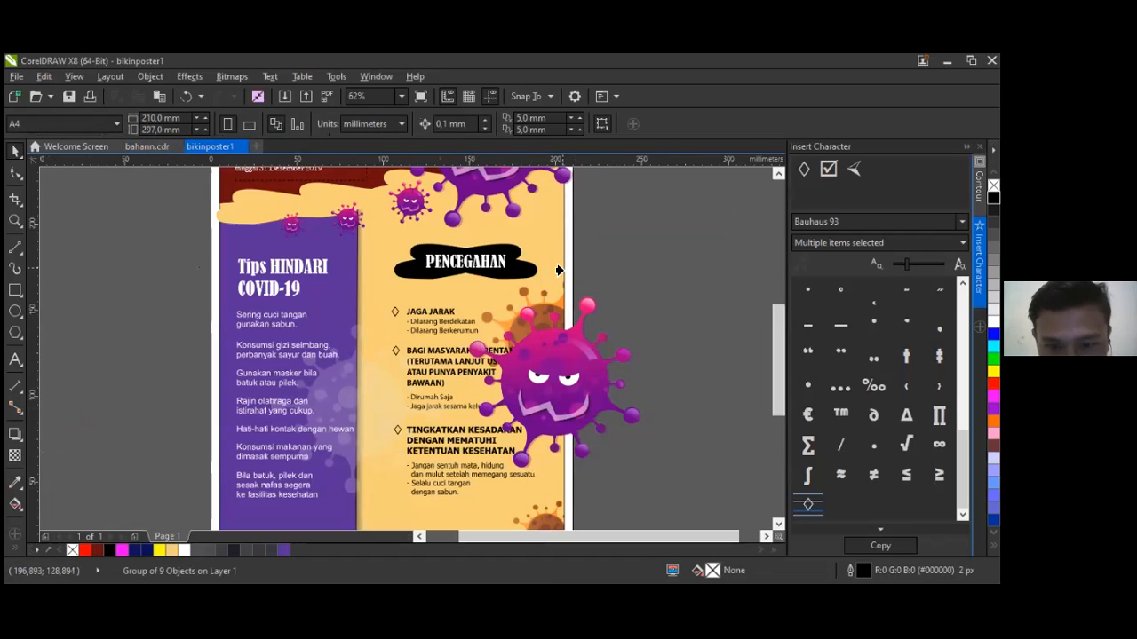
{"action": "left_click", "coordinate": [558, 270]}
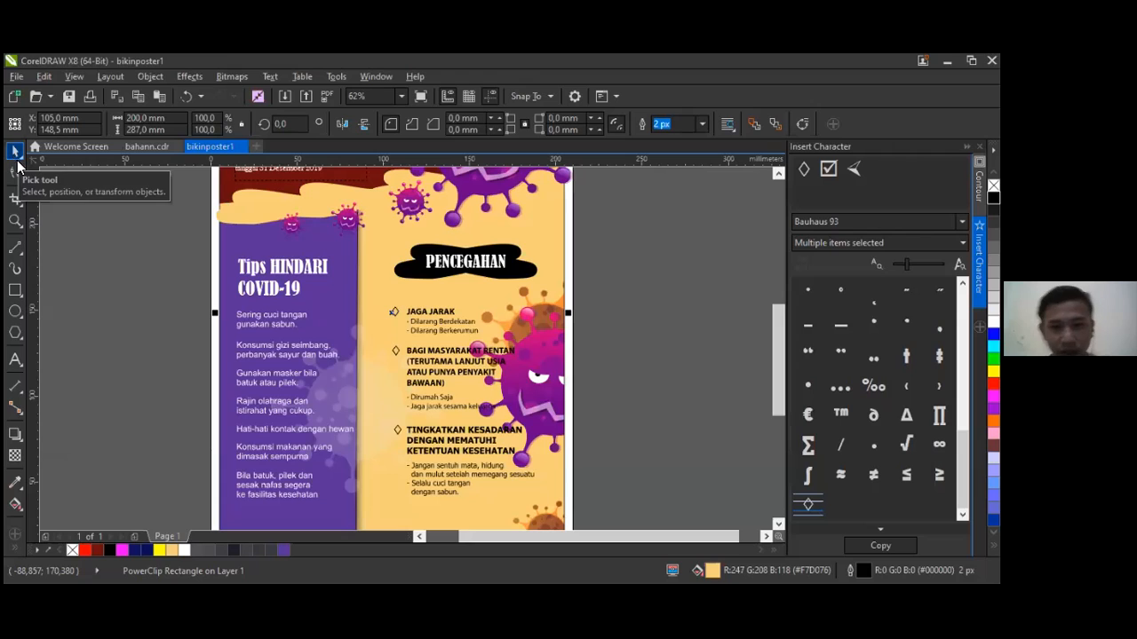
Step: Undo the purple virus's PowerClip, and try sending the virus behind all objects before bringing it back to the front
{"action": "left_click", "coordinate": [113, 260]}
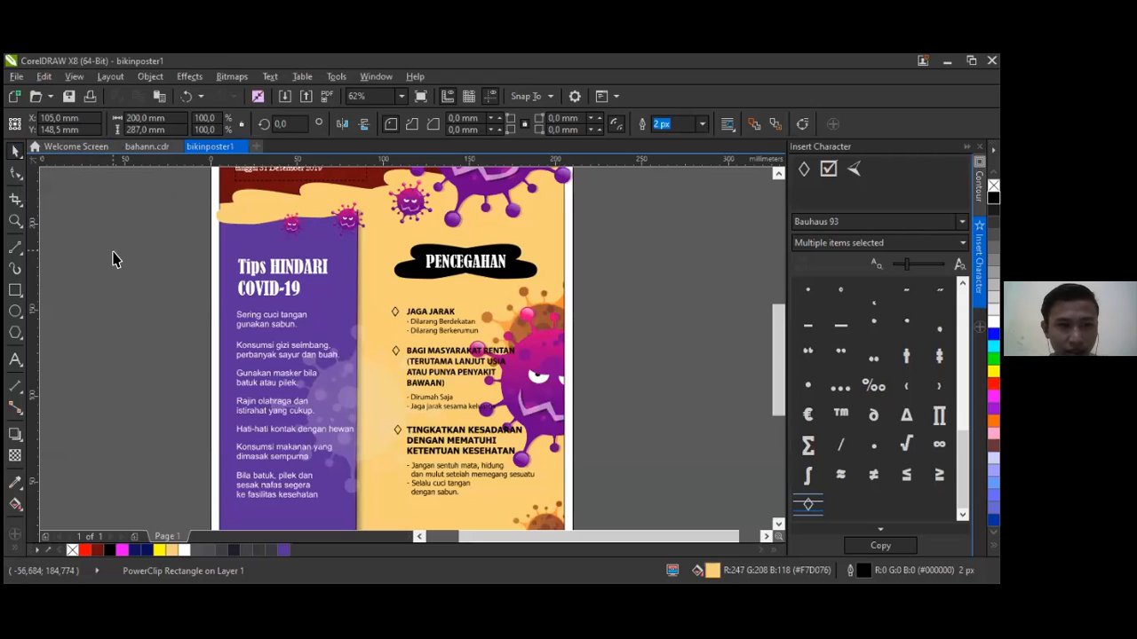
{"action": "left_click", "coordinate": [546, 369]}
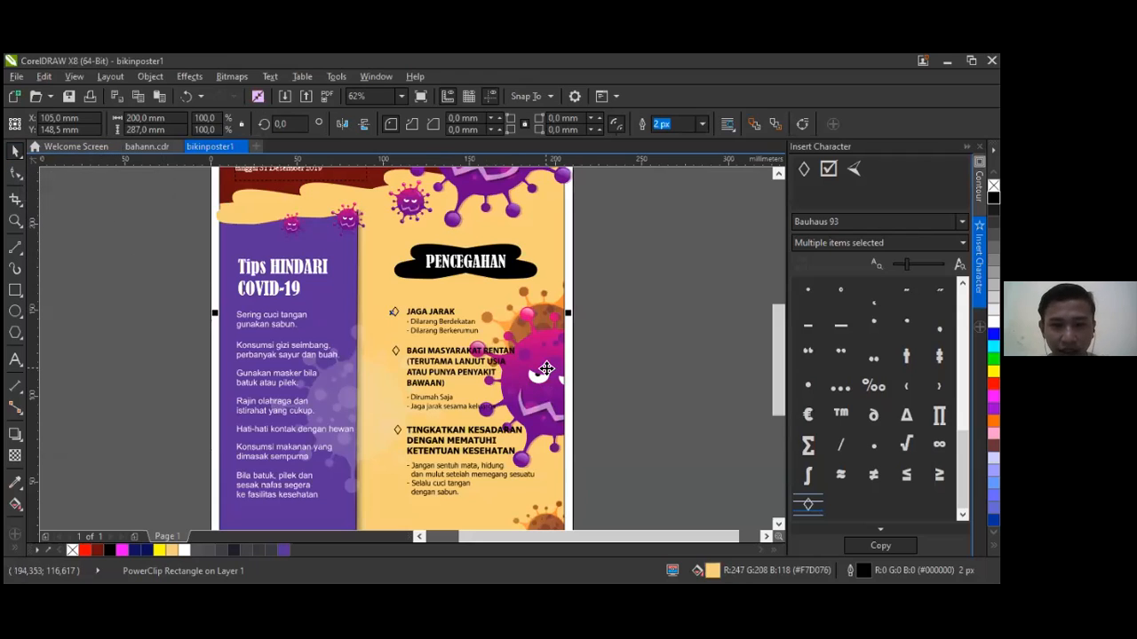
{"action": "left_click", "coordinate": [631, 377]}
{"action": "key", "text": "ctrl+z"}
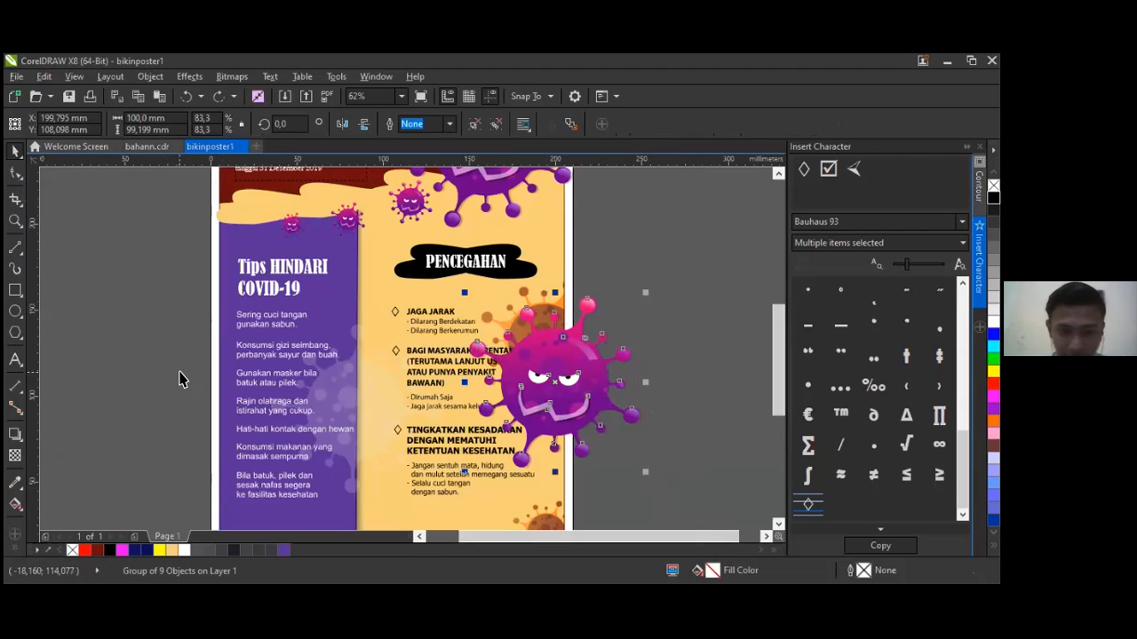
{"action": "key", "text": "shift+Page_Down"}
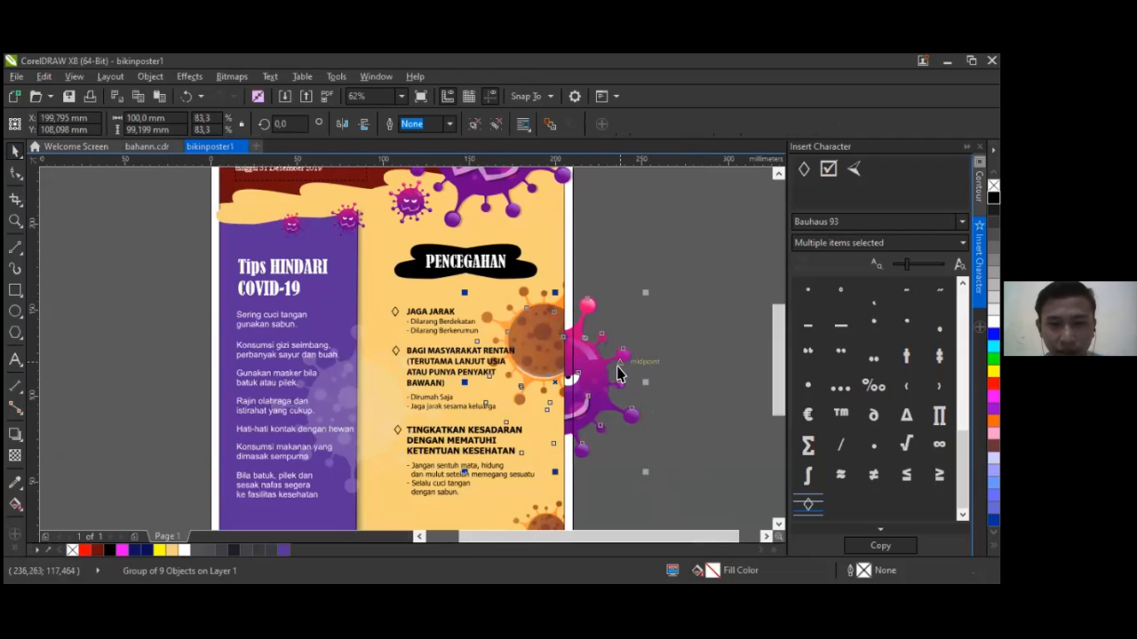
{"action": "key", "text": "shift+Page_Up"}
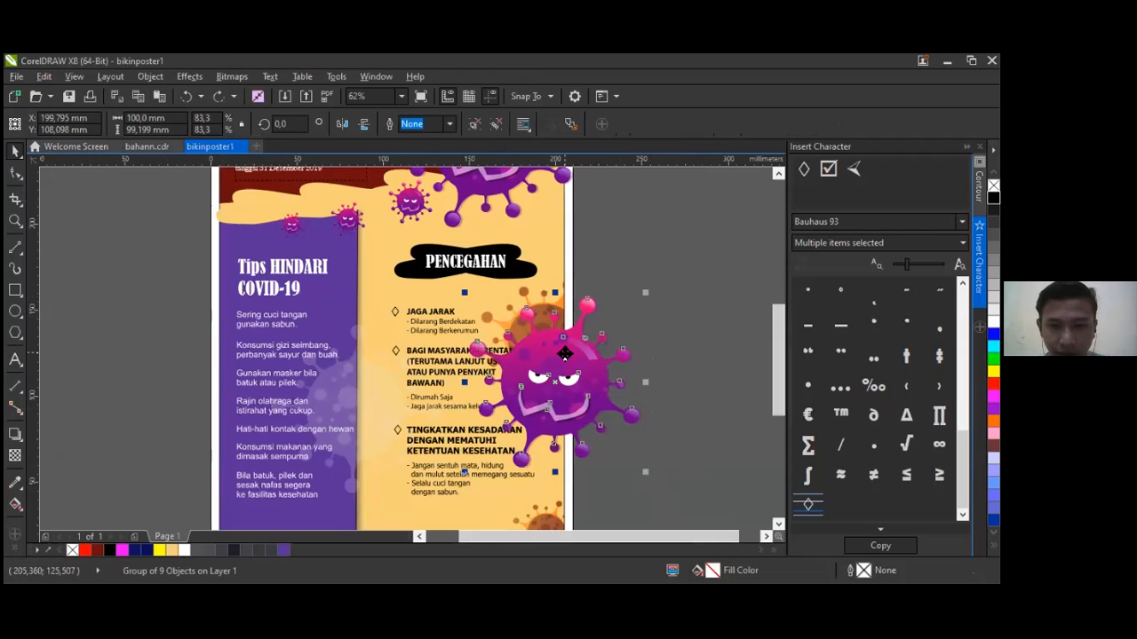
Step: Try to PowerClip the purple virus inside the beige background rectangle and undo it
{"action": "right_click", "coordinate": [568, 320]}
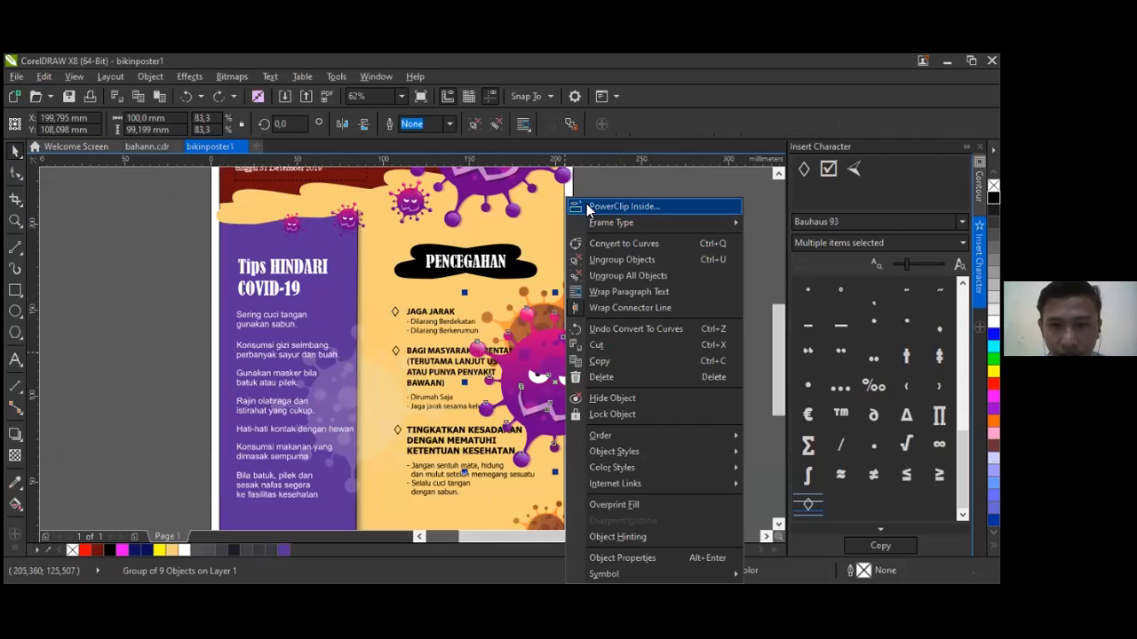
{"action": "left_click", "coordinate": [588, 207]}
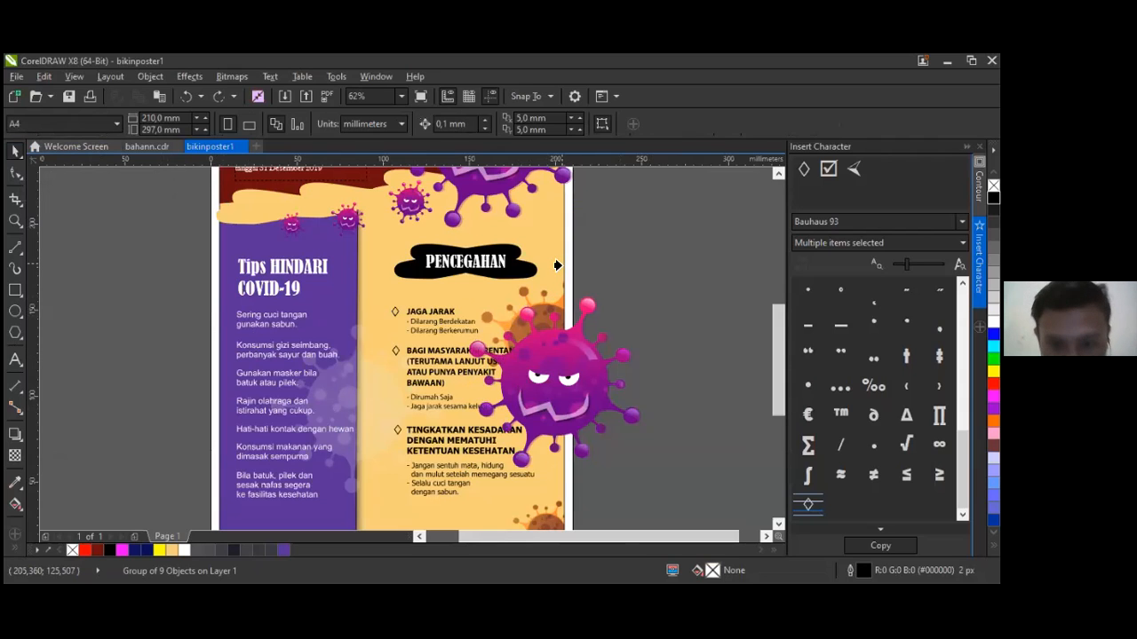
{"action": "left_click", "coordinate": [558, 264]}
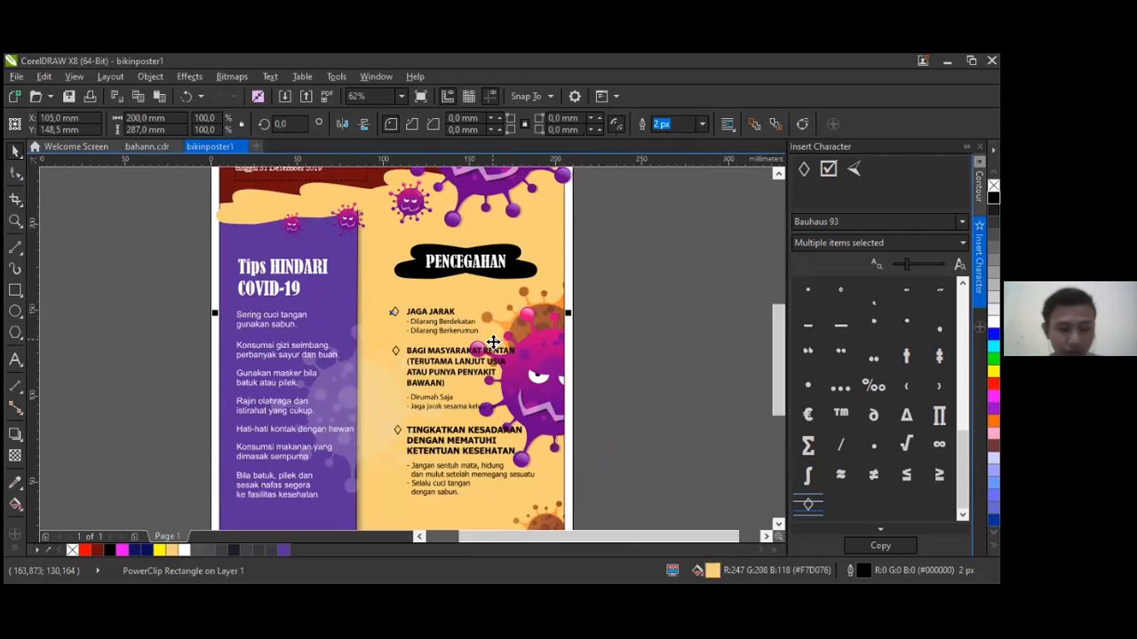
{"action": "key", "text": "ctrl+z"}
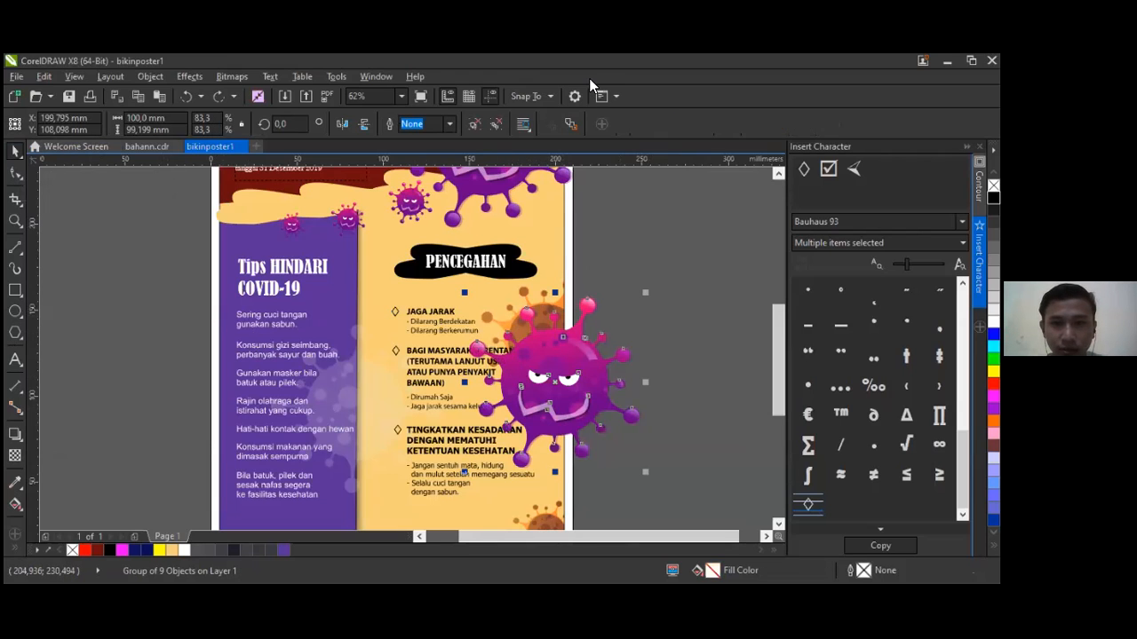
Step: Repeat the PowerClip of the purple virus inside the poster's beige background rectangle
{"action": "right_click", "coordinate": [571, 358]}
{"action": "left_click", "coordinate": [621, 207]}
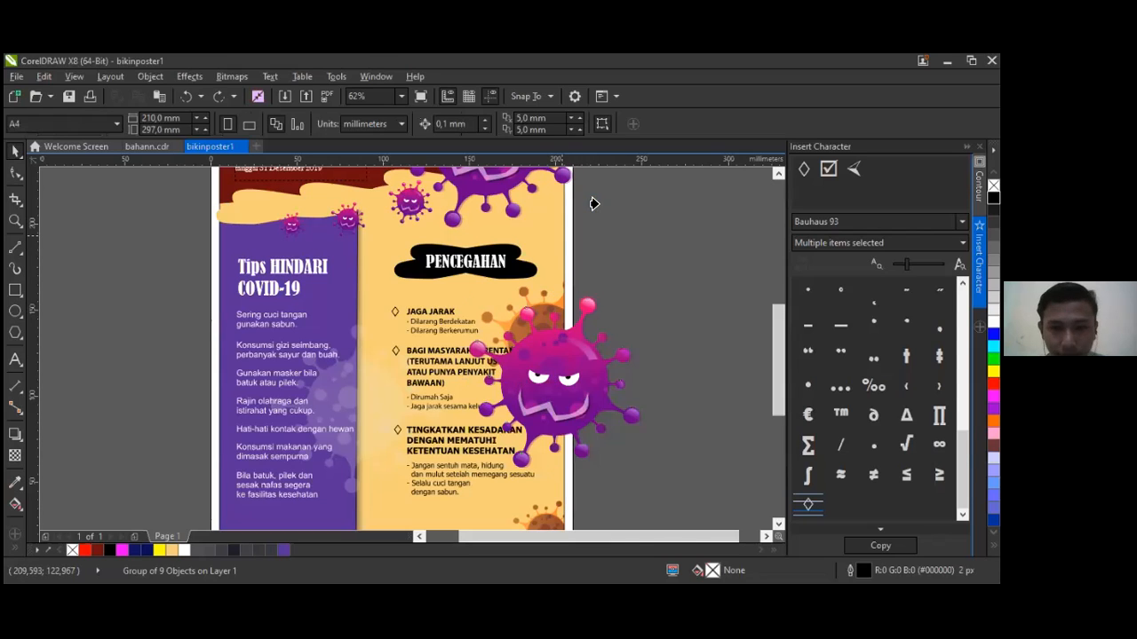
{"action": "left_click", "coordinate": [563, 237]}
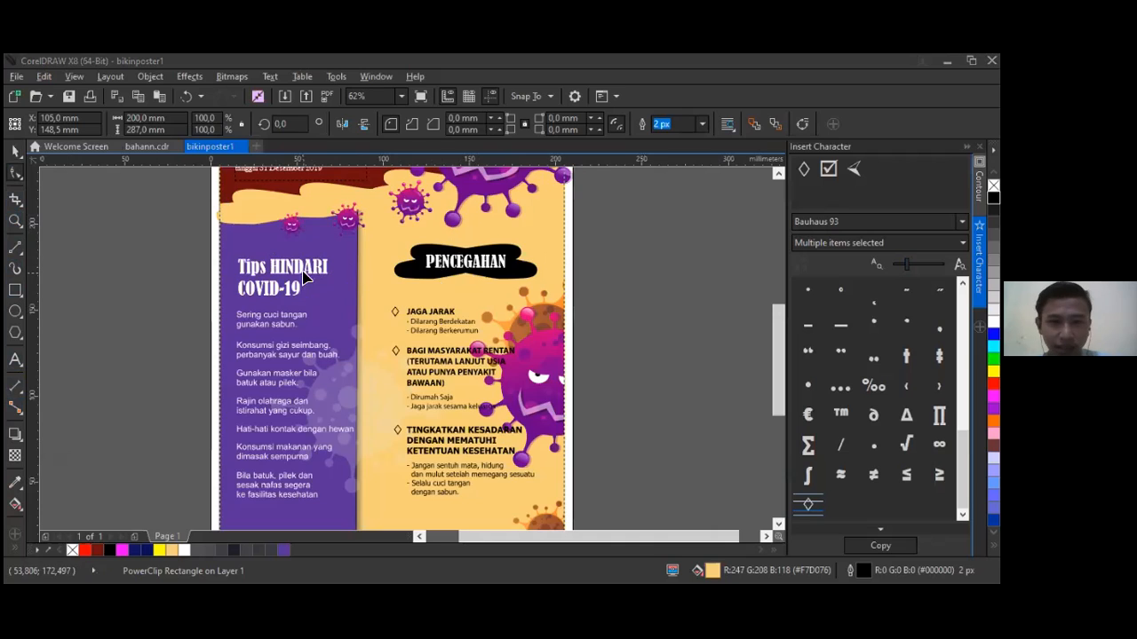
Step: Examine the poster's header, purple tips column and the virus clipped at the beige background's edge, with nothing selected
{"action": "scroll", "coordinate": [304, 272], "scroll_direction": "down", "scroll_amount": 1}
{"action": "scroll", "coordinate": [211, 217], "scroll_direction": "up", "scroll_amount": 1}
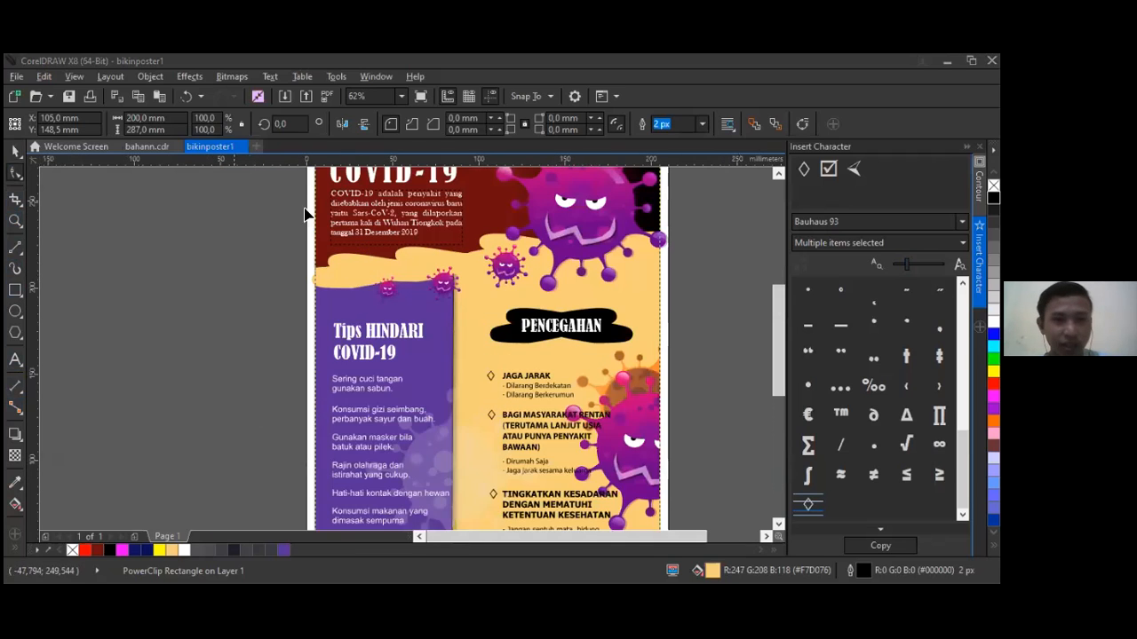
{"action": "scroll", "coordinate": [377, 248], "scroll_direction": "down", "scroll_amount": 1}
{"action": "scroll", "coordinate": [392, 245], "scroll_direction": "up", "scroll_amount": 1}
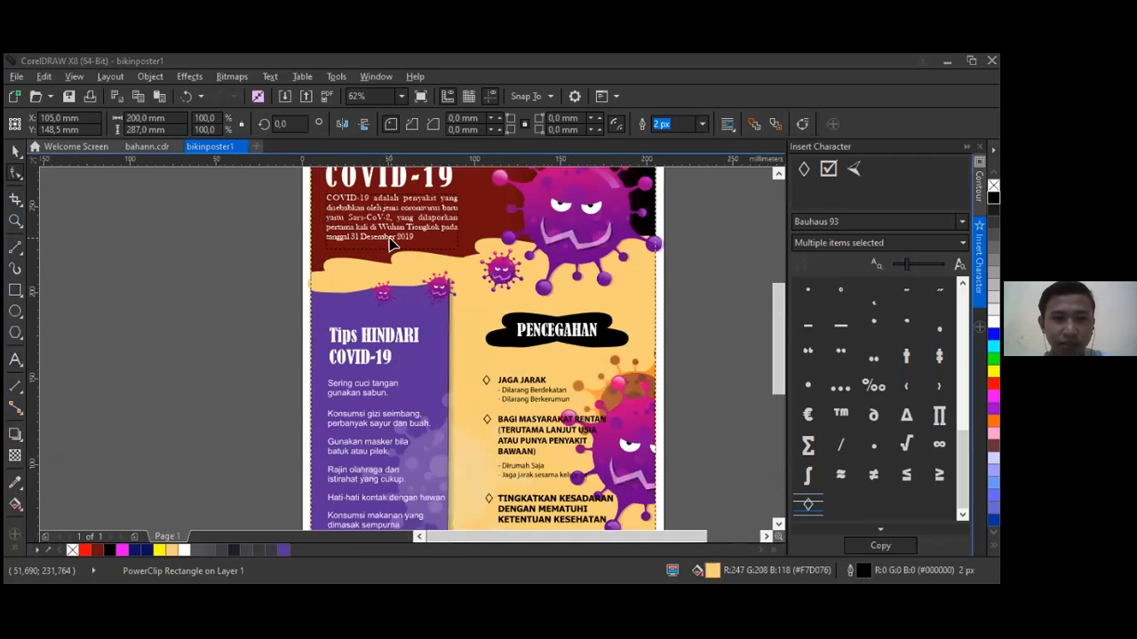
{"action": "scroll", "coordinate": [392, 245], "scroll_direction": "down", "scroll_amount": 1}
{"action": "scroll", "coordinate": [392, 245], "scroll_direction": "up", "scroll_amount": 1}
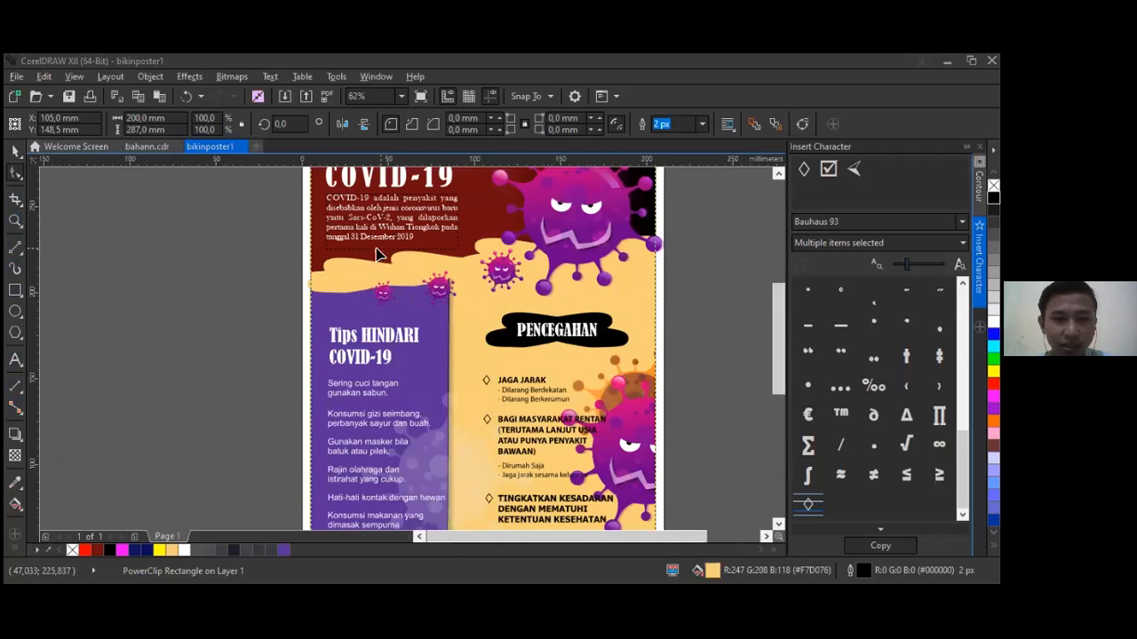
{"action": "left_click", "coordinate": [12, 153]}
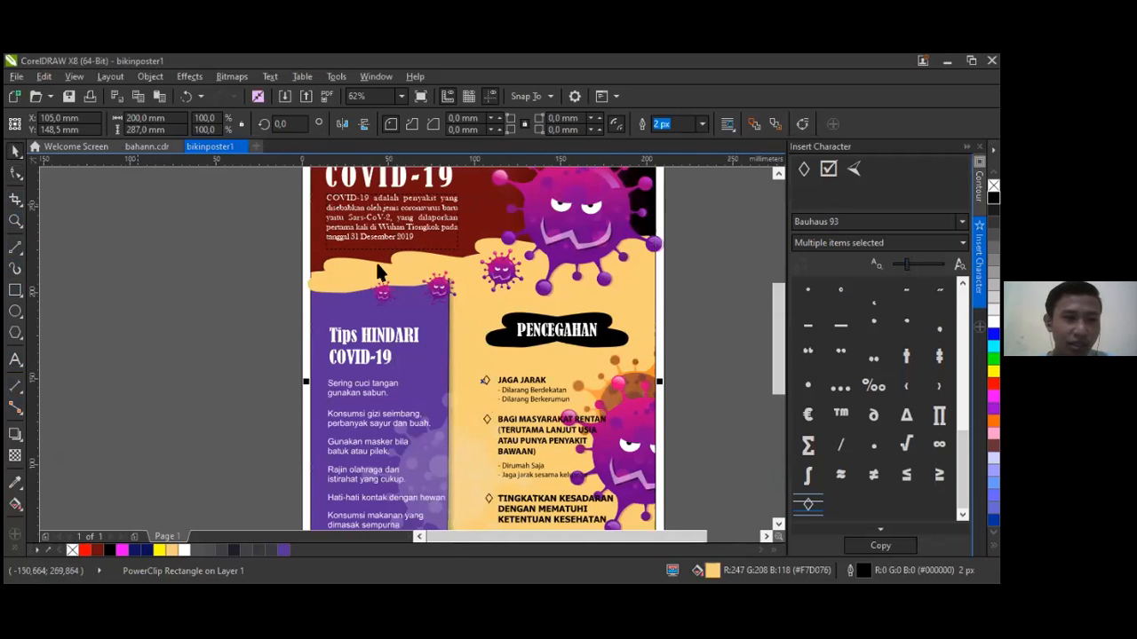
{"action": "scroll", "coordinate": [421, 305], "scroll_direction": "down", "scroll_amount": 1}
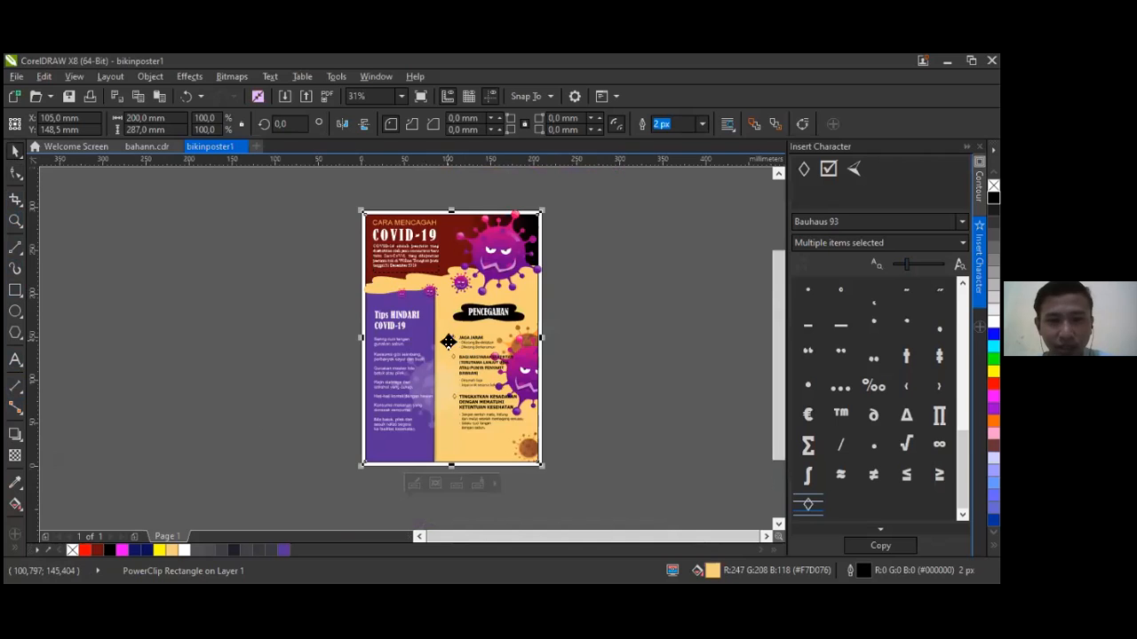
{"action": "scroll", "coordinate": [441, 334], "scroll_direction": "up", "scroll_amount": 1}
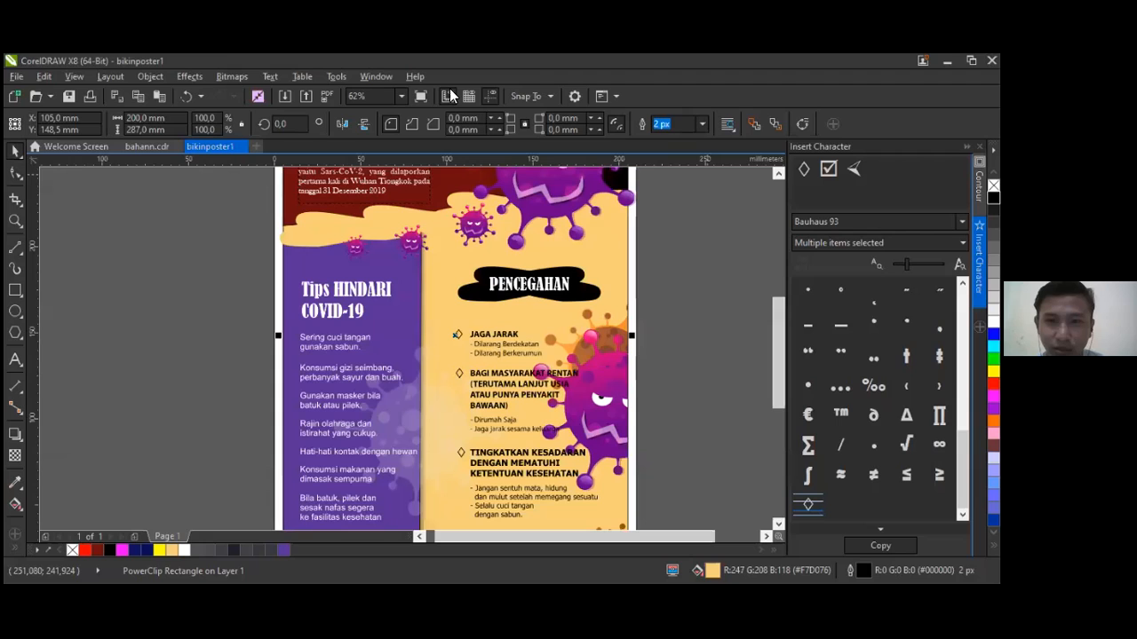
{"action": "left_click", "coordinate": [226, 262]}
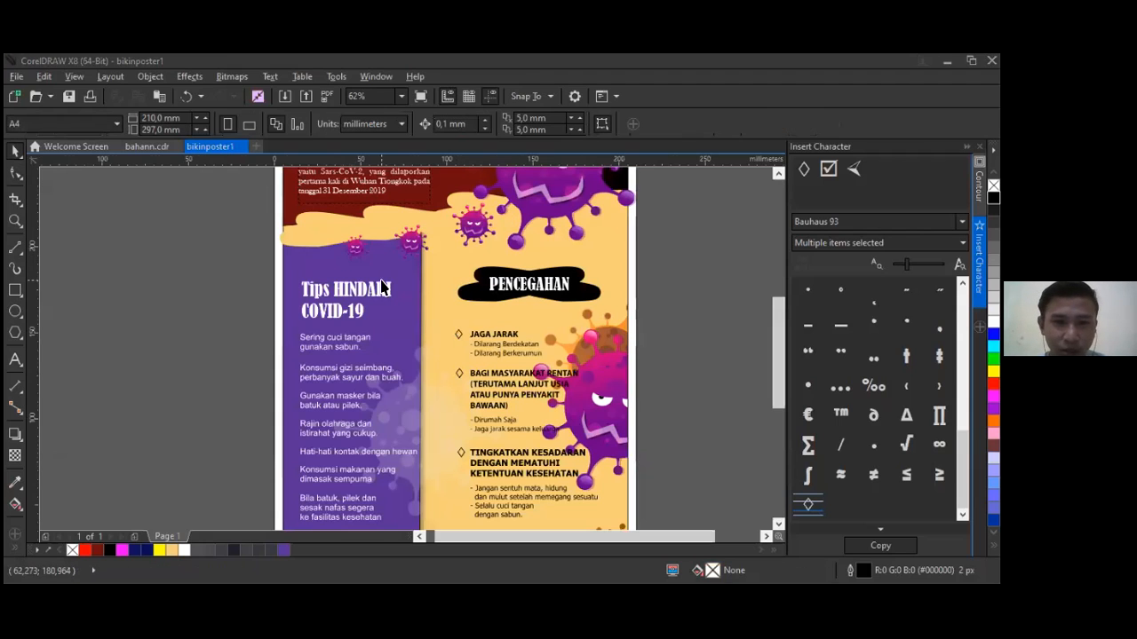
{"action": "scroll", "coordinate": [379, 285], "scroll_direction": "down", "scroll_amount": 2}
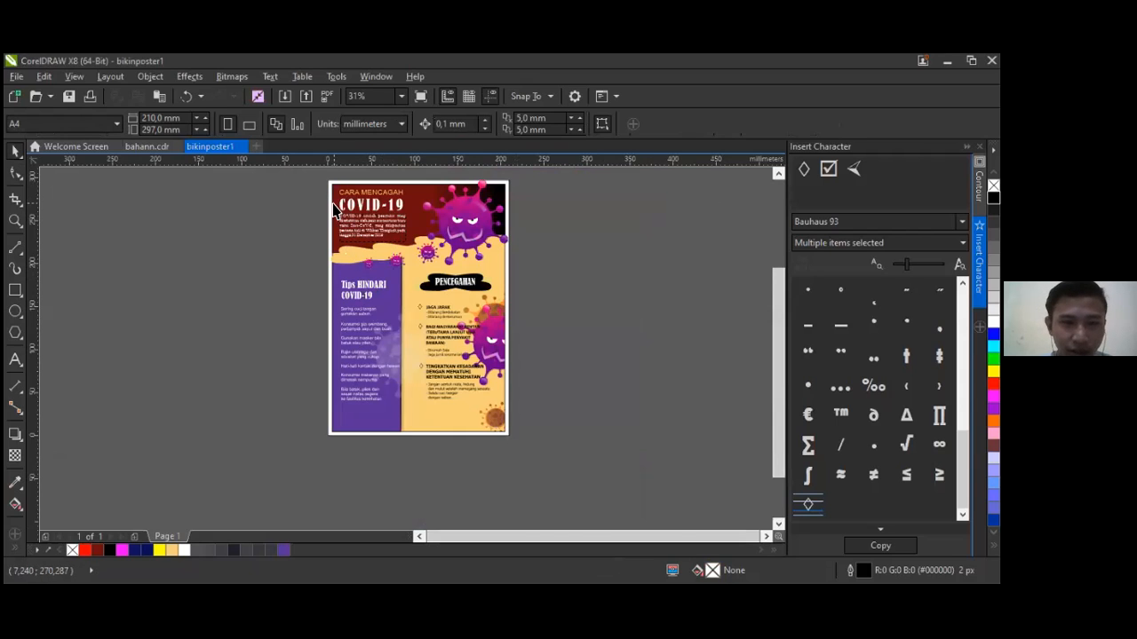
{"action": "scroll", "coordinate": [342, 213], "scroll_direction": "up", "scroll_amount": 2}
{"action": "scroll", "coordinate": [377, 229], "scroll_direction": "down", "scroll_amount": 2}
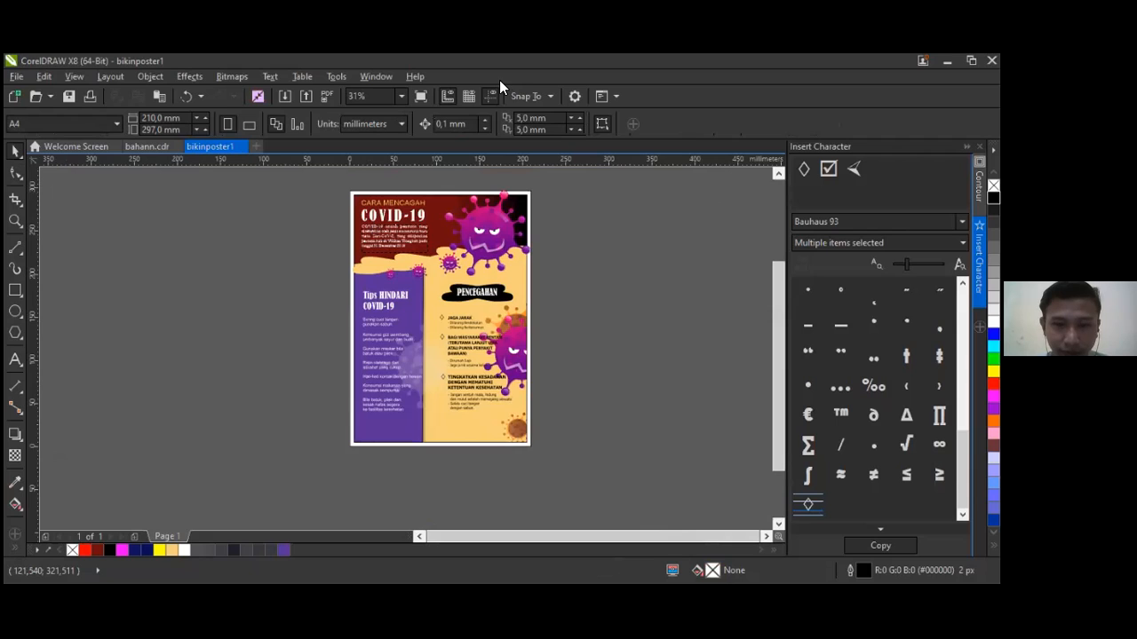
Step: Undo the purple virus's PowerClip and its addition to the beige column beside the PENCEGAHAN text
{"action": "key", "text": "ctrl+z"}
{"action": "key", "text": "ctrl+z"}
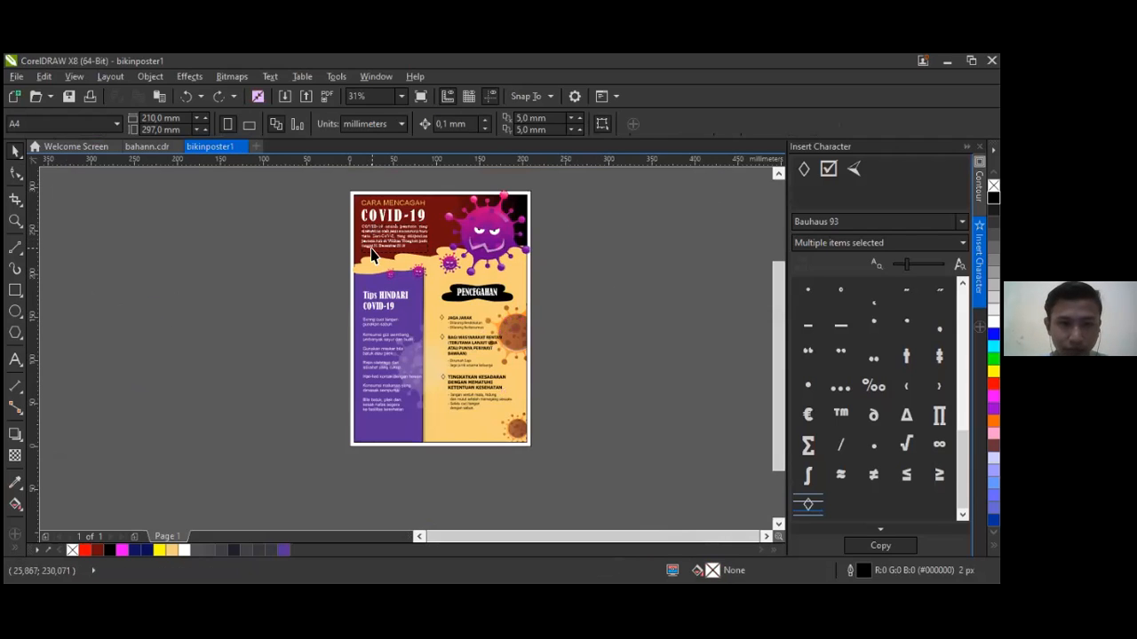
{"action": "scroll", "coordinate": [375, 260], "scroll_direction": "up", "scroll_amount": 2}
{"action": "scroll", "coordinate": [375, 259], "scroll_direction": "down", "scroll_amount": 2}
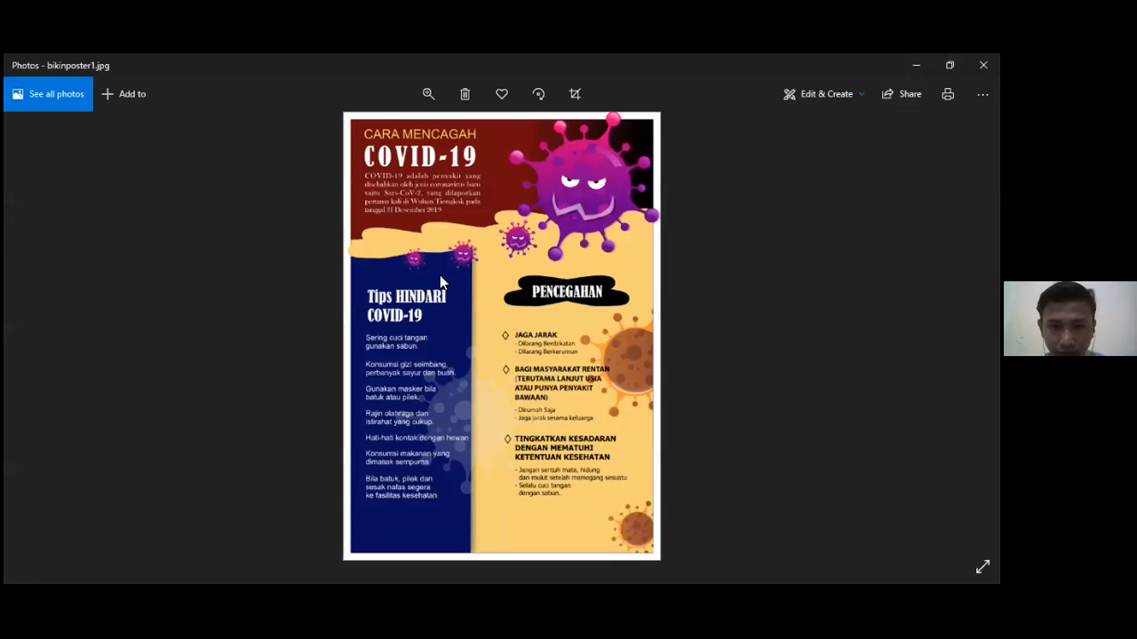
Step: Examine the exported bikinposter1.jpg in Photos and switch back to CorelDRAW
{"action": "scroll", "coordinate": [458, 292], "scroll_direction": "up", "scroll_amount": 1}
{"action": "scroll", "coordinate": [459, 291], "scroll_direction": "down", "scroll_amount": 1}
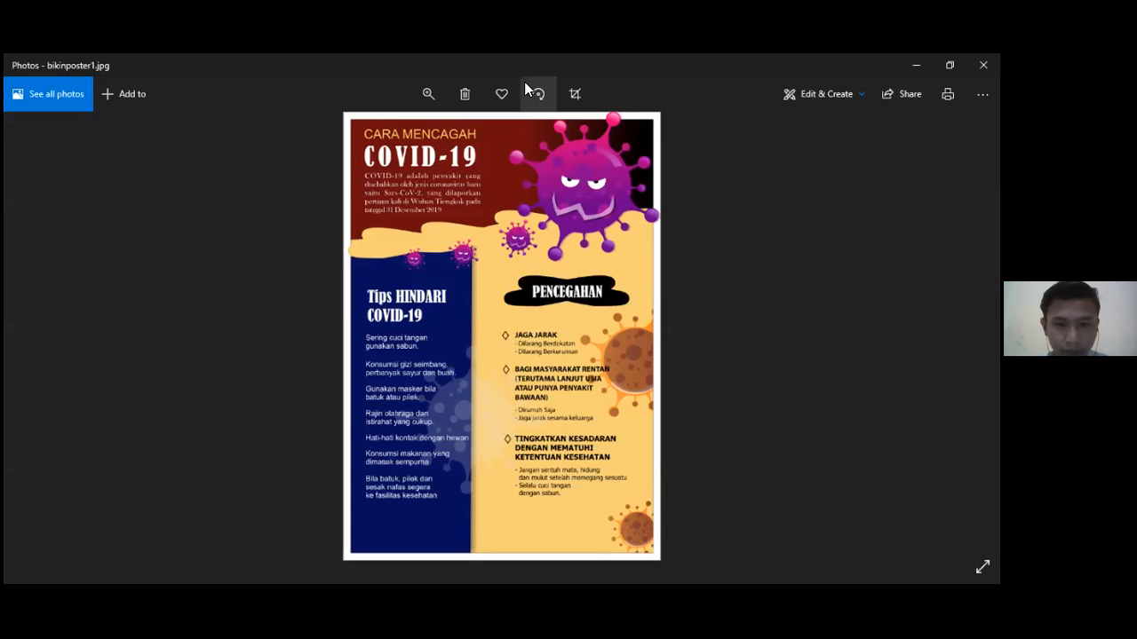
{"action": "key", "text": "alt+Tab"}
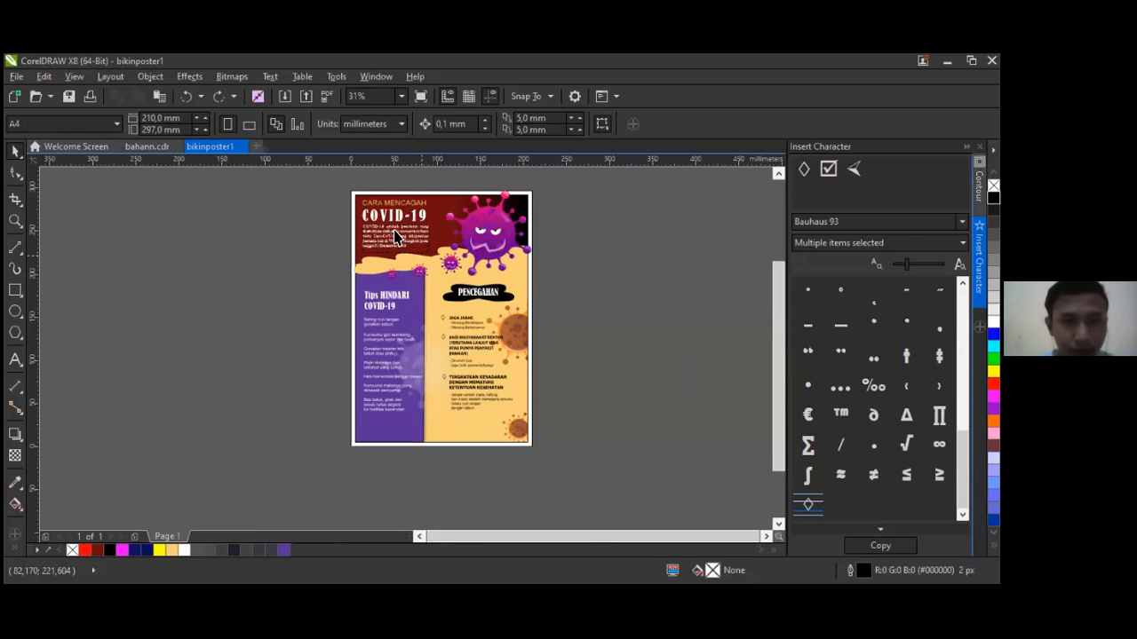
{"action": "scroll", "coordinate": [373, 233], "scroll_direction": "up", "scroll_amount": 1}
{"action": "scroll", "coordinate": [373, 233], "scroll_direction": "down", "scroll_amount": 1}
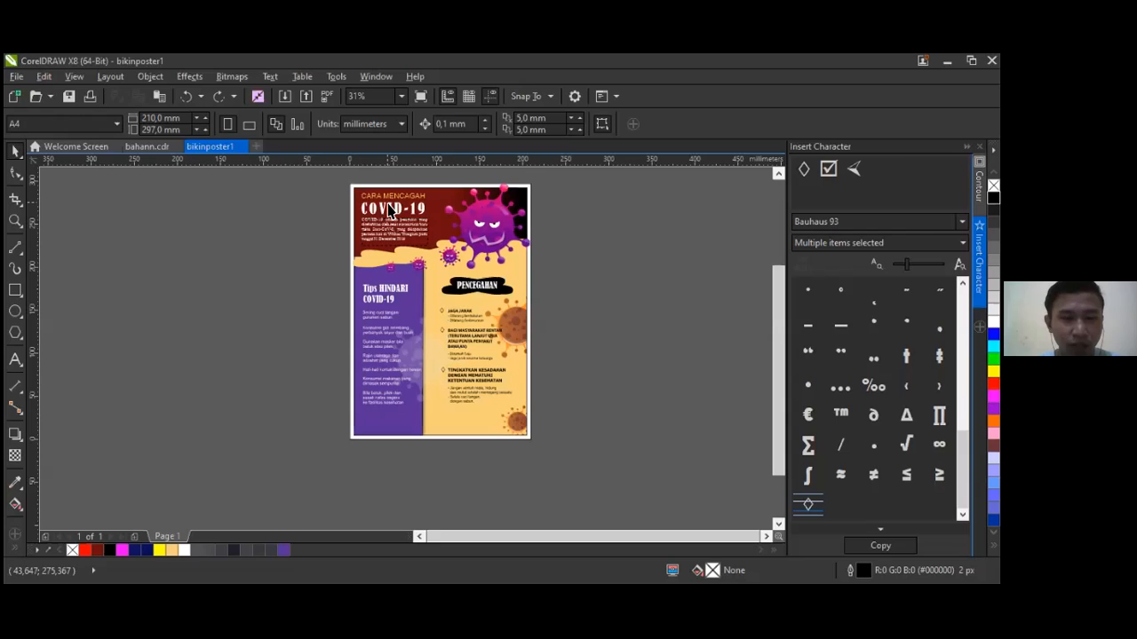
{"action": "scroll", "coordinate": [380, 204], "scroll_direction": "up", "scroll_amount": 1}
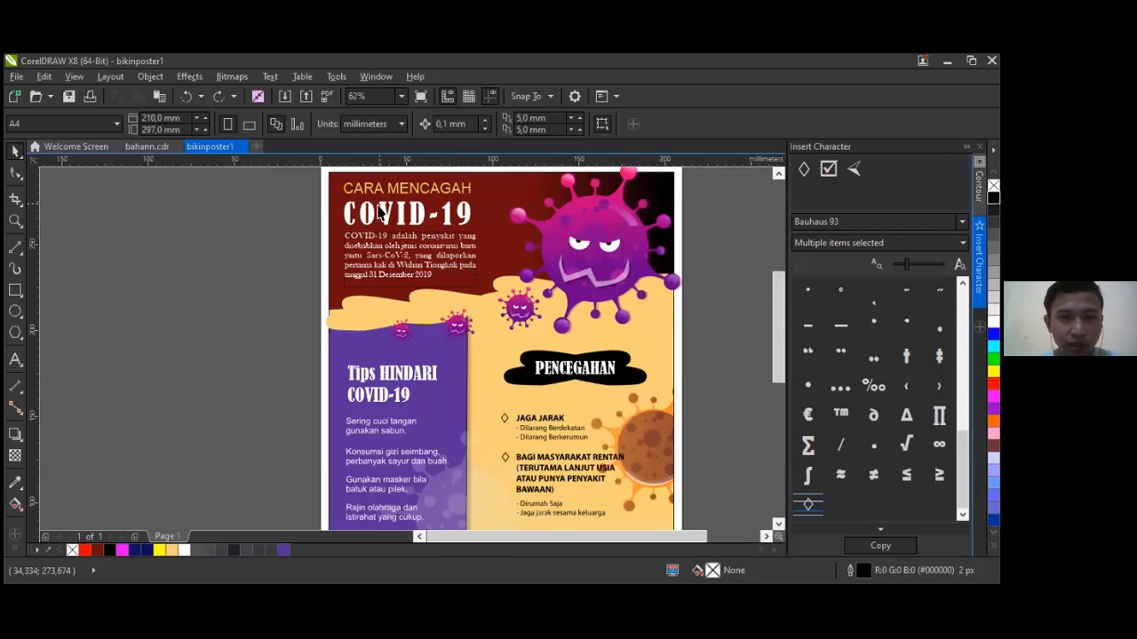
{"action": "scroll", "coordinate": [379, 205], "scroll_direction": "down", "scroll_amount": 1}
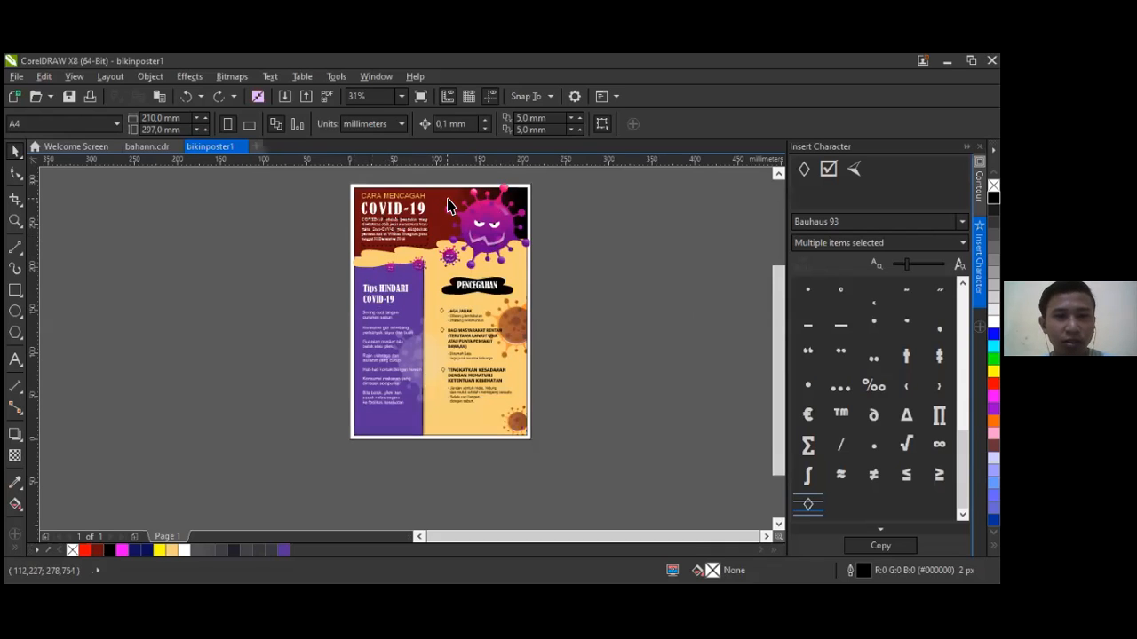
{"action": "left_click_drag", "start_coordinate": [304, 175], "coordinate": [535, 444]}
{"action": "left_click", "coordinate": [283, 284]}
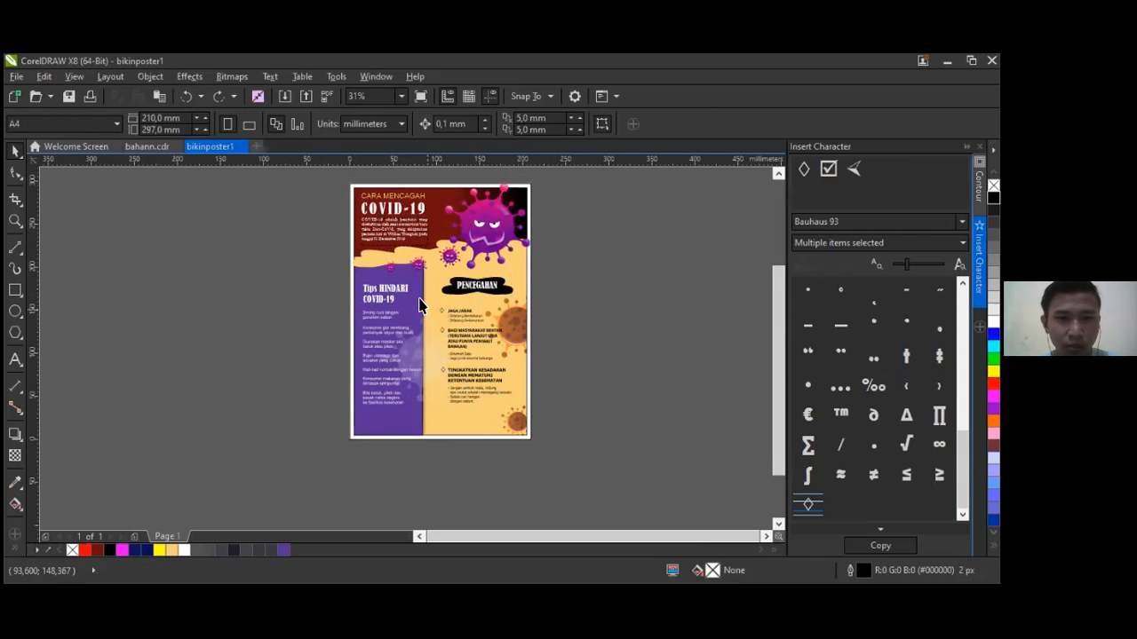